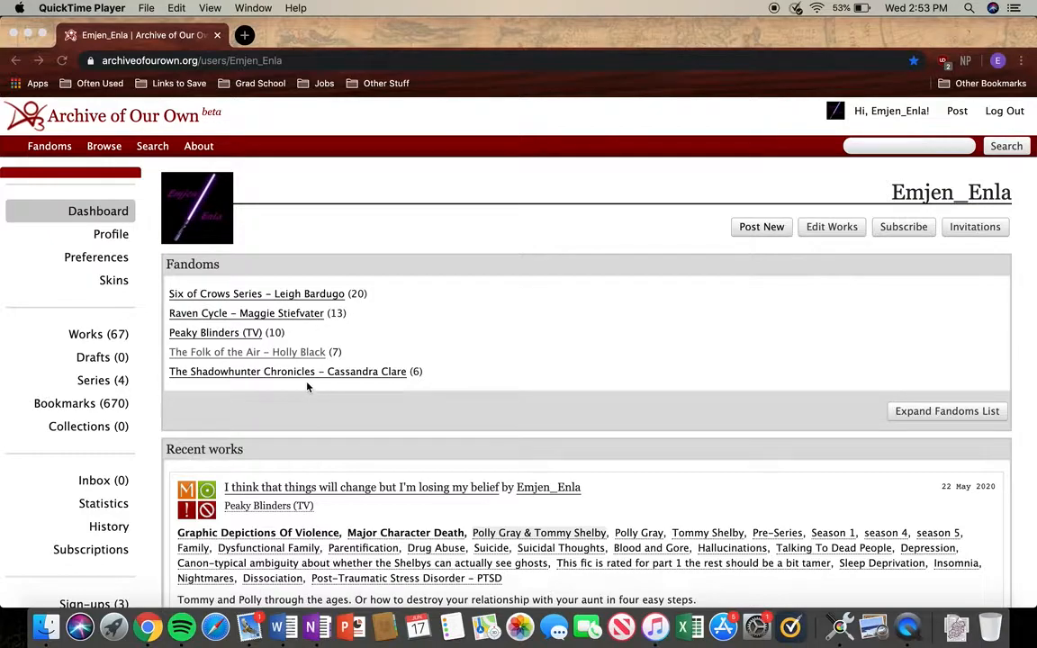
Expand the dashboard's full fandoms list and look through the recent works, series and bookmarks
{"action": "left_click", "coordinate": [948, 414]}
{"action": "left_click", "coordinate": [948, 413]}
{"action": "scroll", "coordinate": [511, 481], "scroll_direction": "down", "scroll_amount": 10}
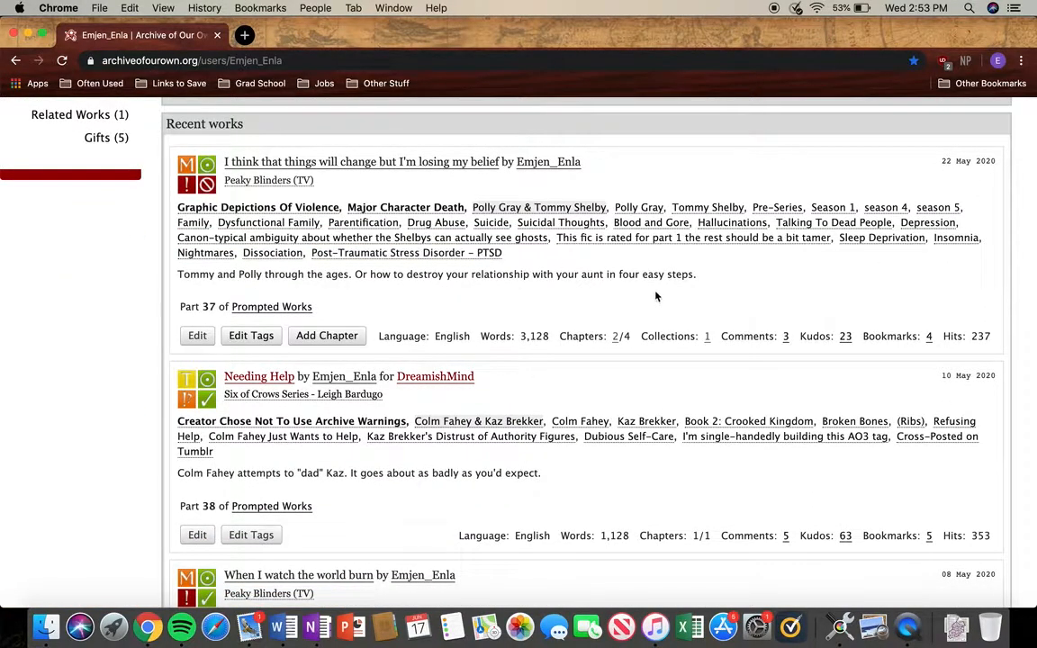
{"action": "scroll", "coordinate": [522, 412], "scroll_direction": "down", "scroll_amount": 5}
{"action": "scroll", "coordinate": [522, 412], "scroll_direction": "down", "scroll_amount": 15}
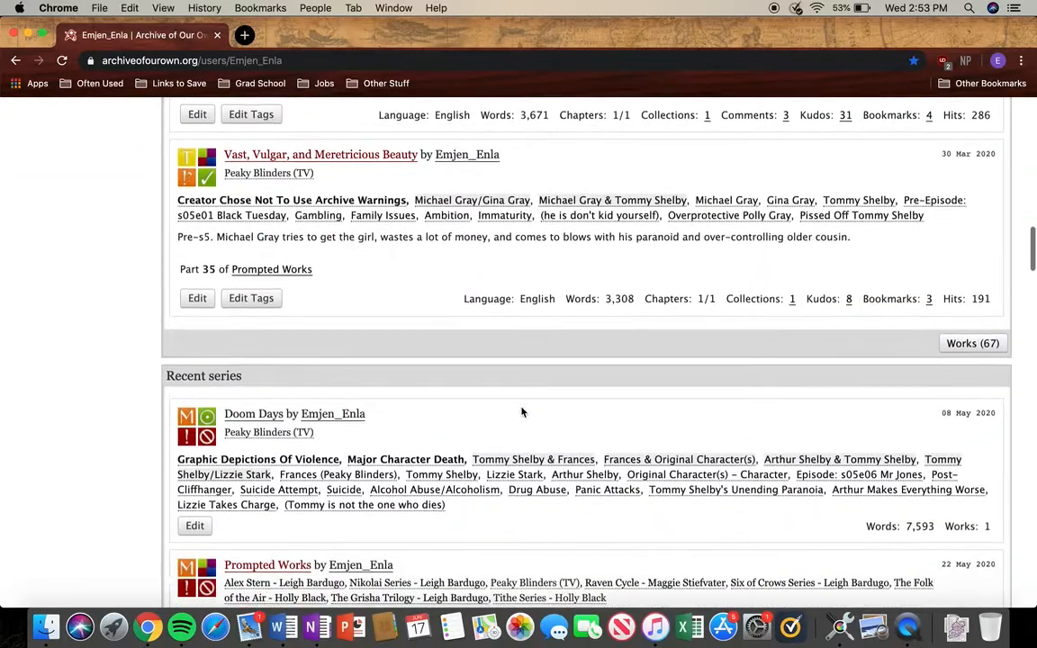
{"action": "scroll", "coordinate": [522, 412], "scroll_direction": "down", "scroll_amount": 20}
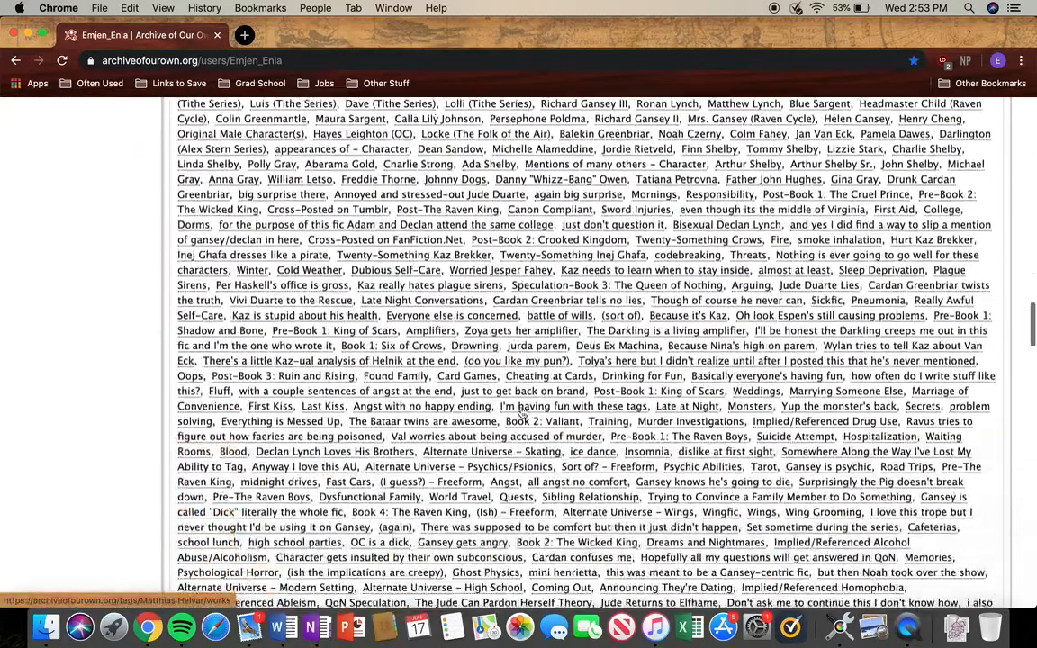
{"action": "scroll", "coordinate": [522, 412], "scroll_direction": "down", "scroll_amount": 20}
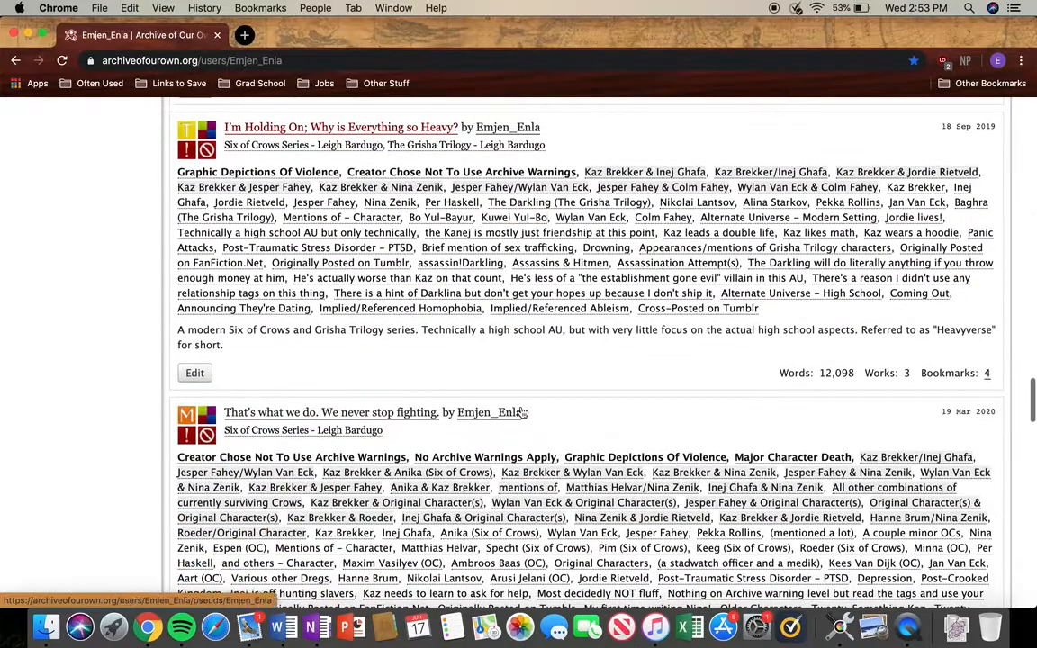
{"action": "scroll", "coordinate": [522, 411], "scroll_direction": "down", "scroll_amount": 10}
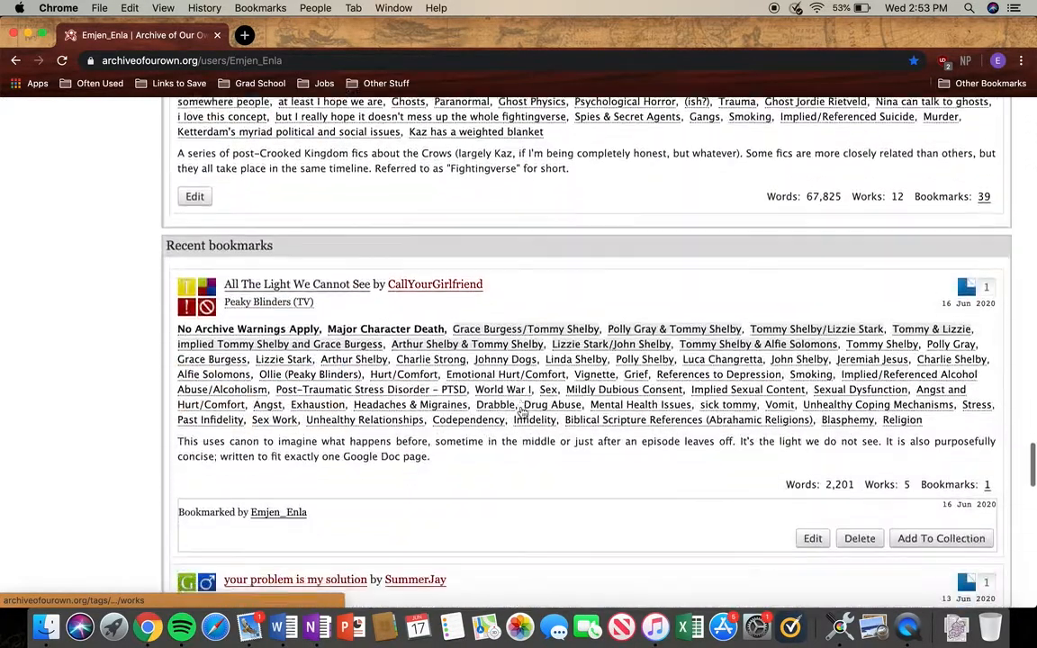
{"action": "scroll", "coordinate": [522, 412], "scroll_direction": "up", "scroll_amount": 1}
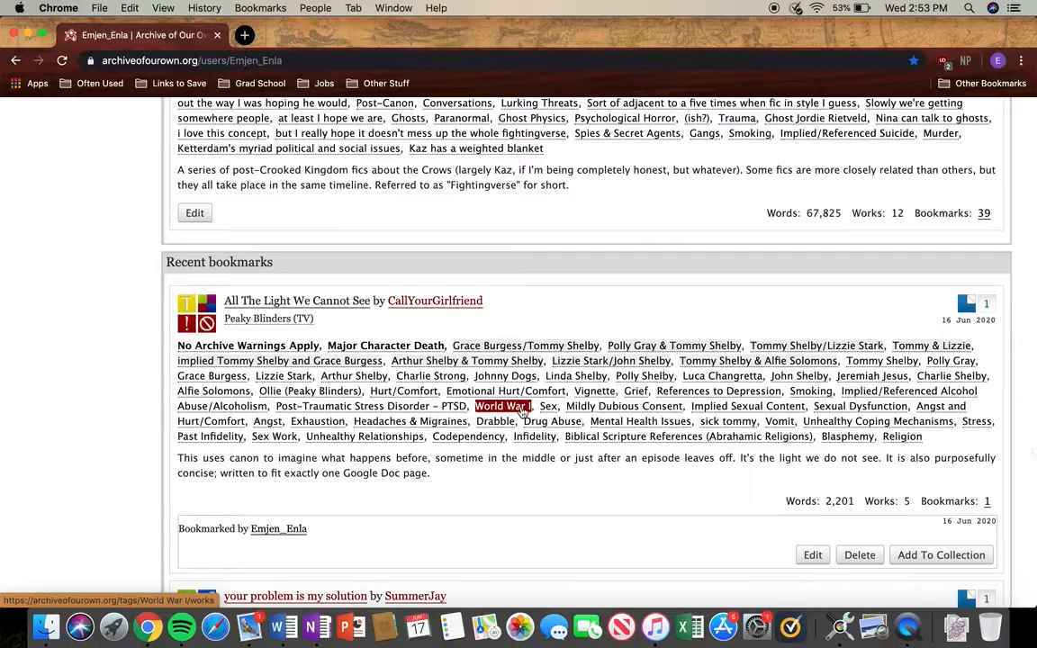
{"action": "scroll", "coordinate": [522, 409], "scroll_direction": "up", "scroll_amount": 20}
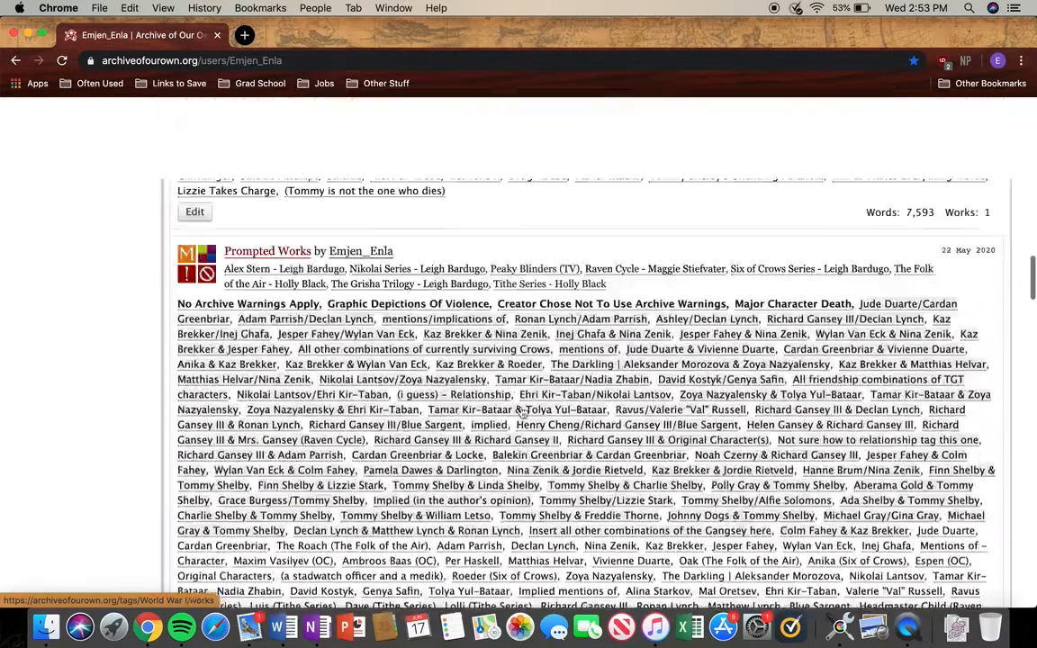
{"action": "scroll", "coordinate": [521, 407], "scroll_direction": "up", "scroll_amount": 5}
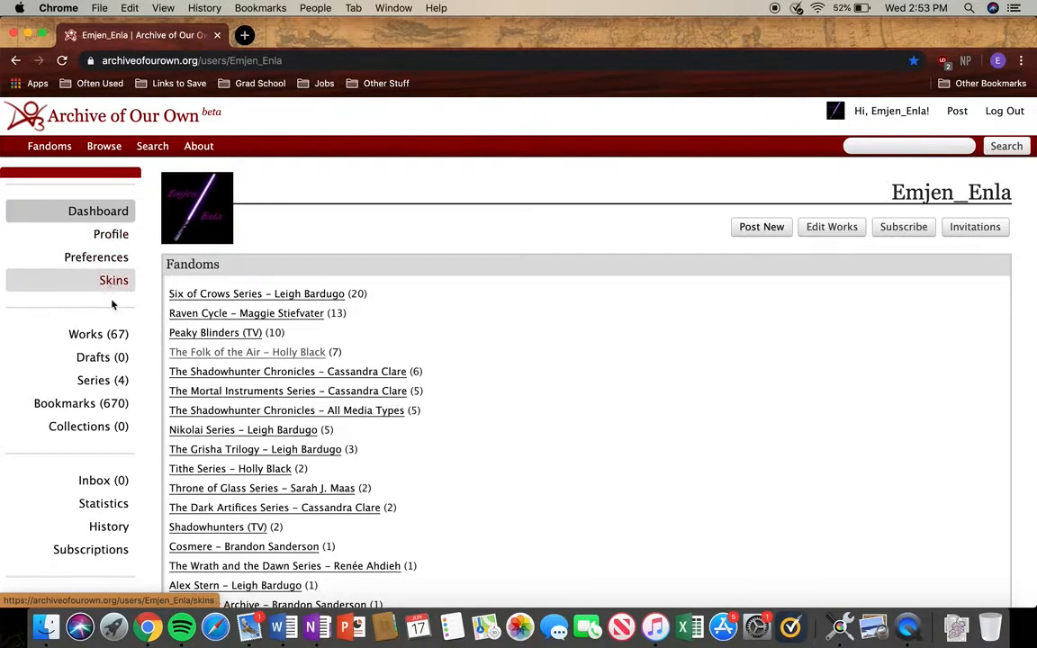
Examine the account's dashboard sections from Collections and Subscriptions through Gifts, plus the Invitations option
{"action": "scroll", "coordinate": [108, 337], "scroll_direction": "down", "scroll_amount": 1}
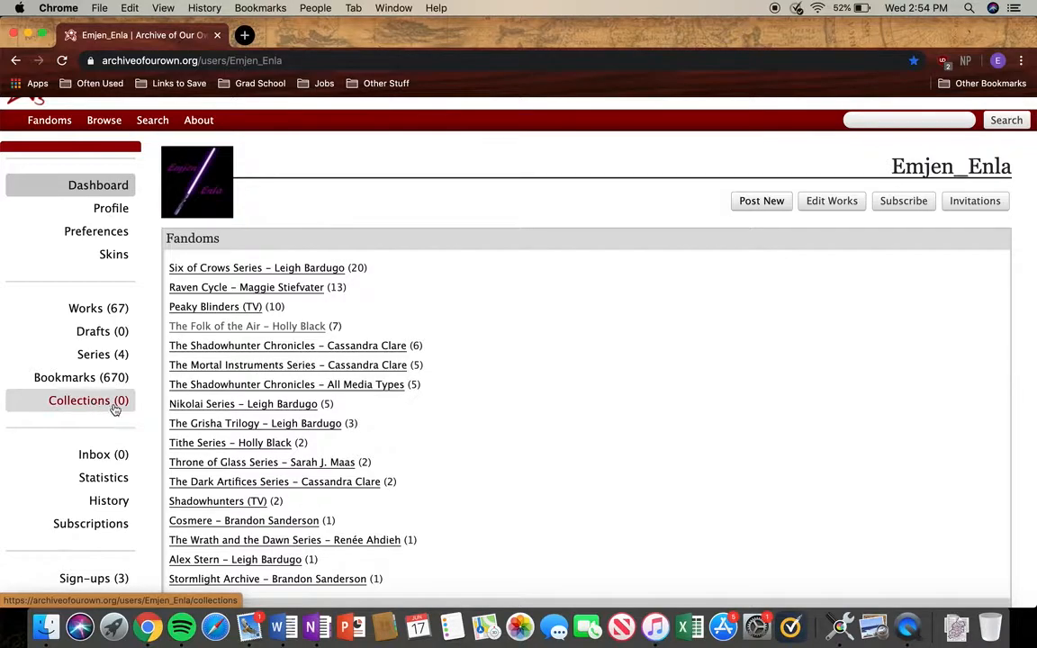
{"action": "scroll", "coordinate": [120, 463], "scroll_direction": "down", "scroll_amount": 1}
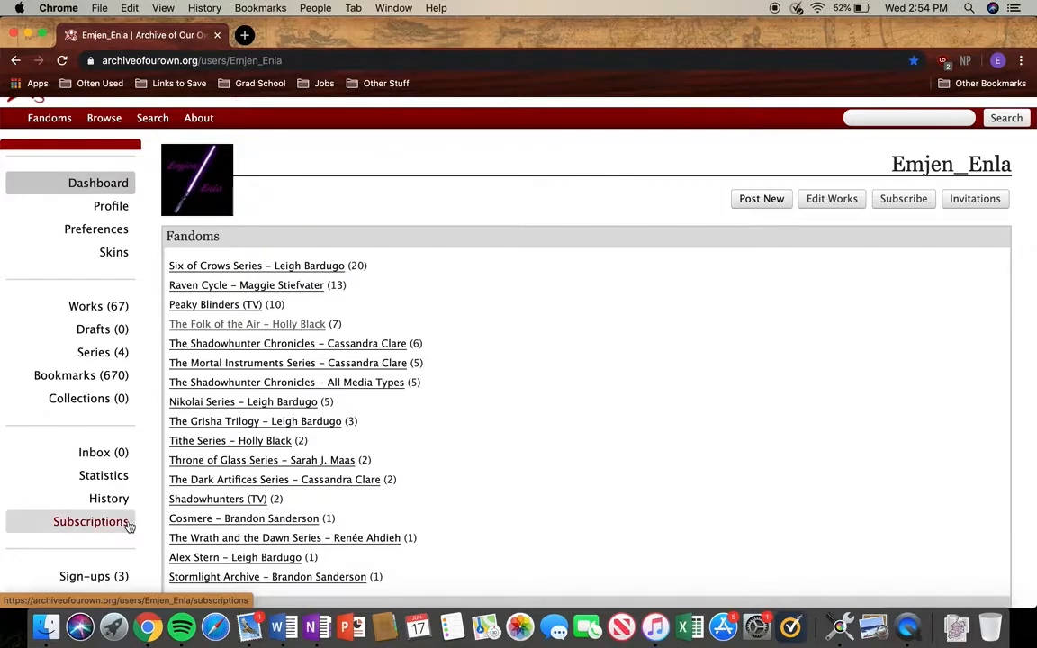
{"action": "scroll", "coordinate": [130, 527], "scroll_direction": "down", "scroll_amount": 1}
{"action": "scroll", "coordinate": [130, 528], "scroll_direction": "down", "scroll_amount": 2}
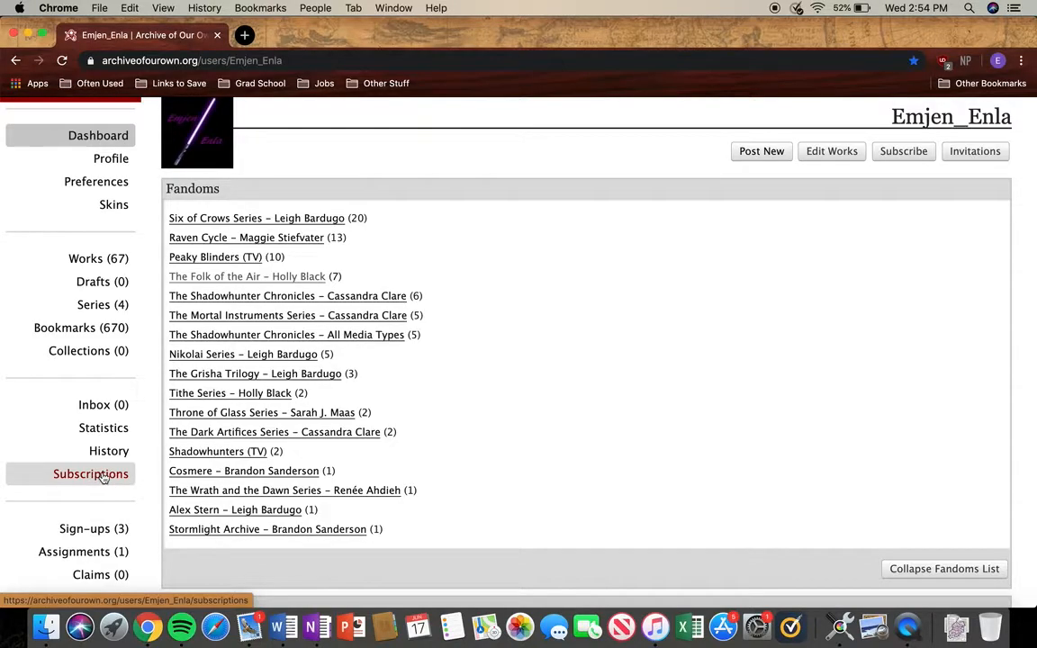
{"action": "scroll", "coordinate": [108, 481], "scroll_direction": "down", "scroll_amount": 3}
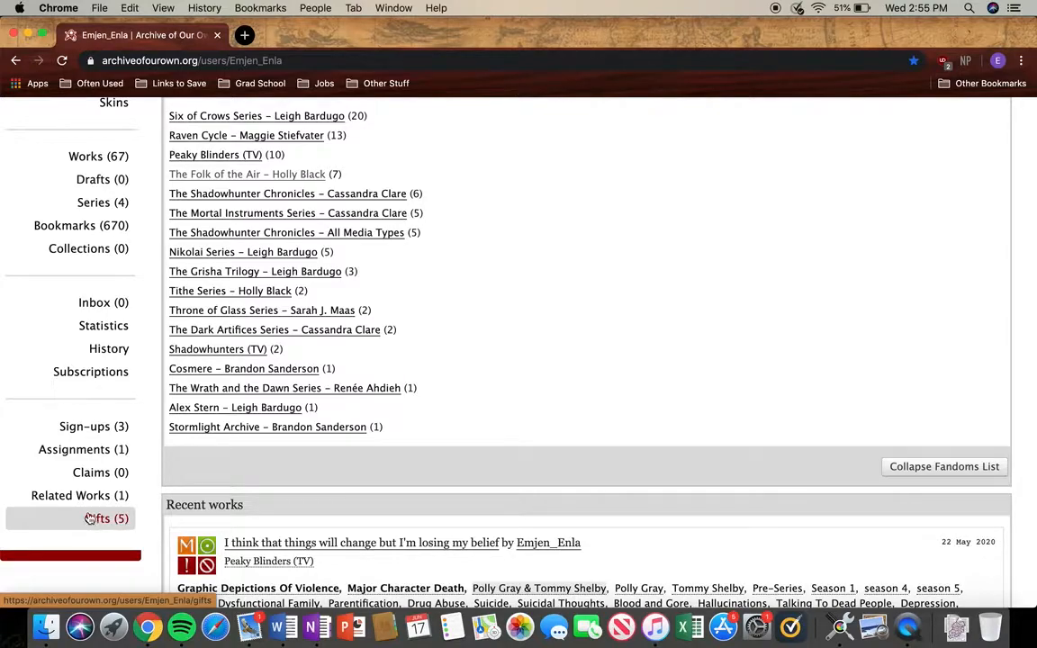
{"action": "scroll", "coordinate": [88, 517], "scroll_direction": "up", "scroll_amount": 2}
{"action": "scroll", "coordinate": [88, 518], "scroll_direction": "up", "scroll_amount": 2}
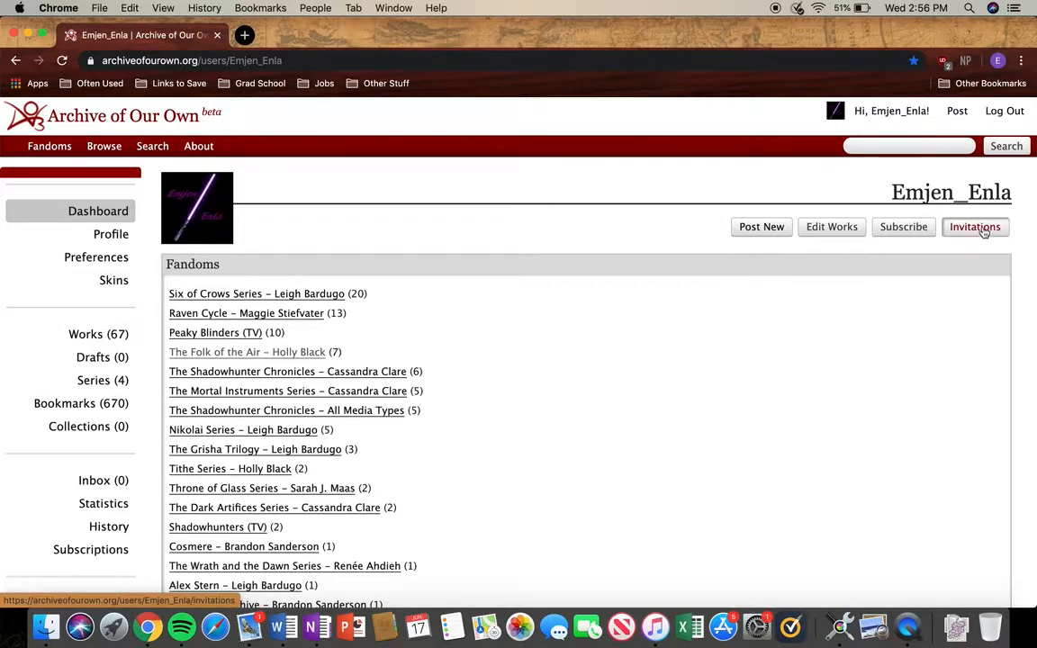
Open the form for posting a new work and look over its tag, privacy and work text sections
{"action": "mouse_move", "coordinate": [958, 122]}
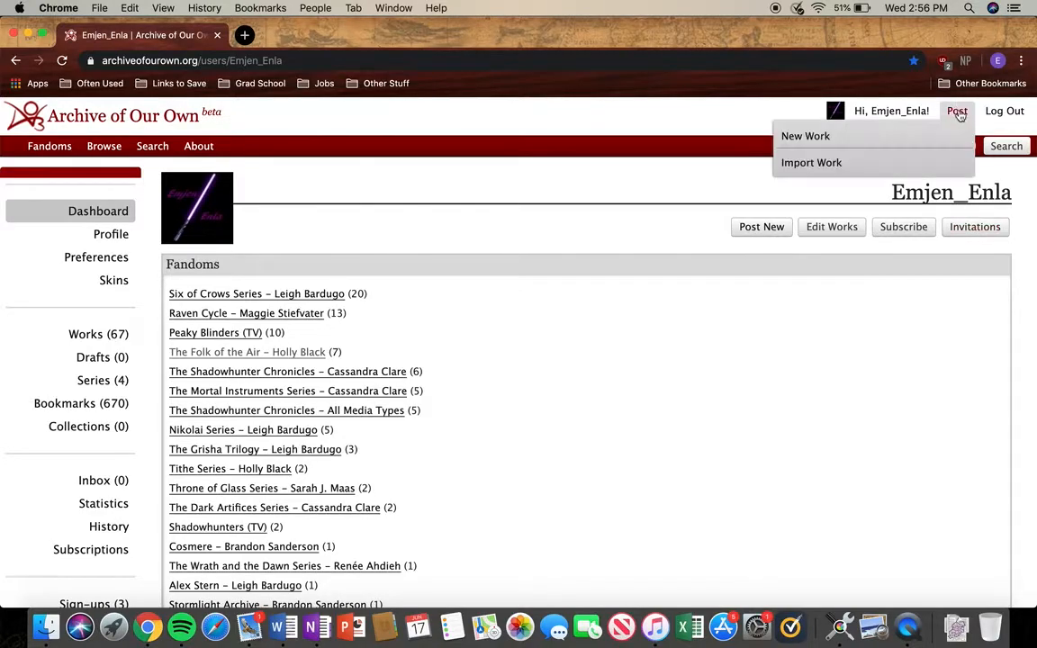
{"action": "left_click", "coordinate": [901, 141]}
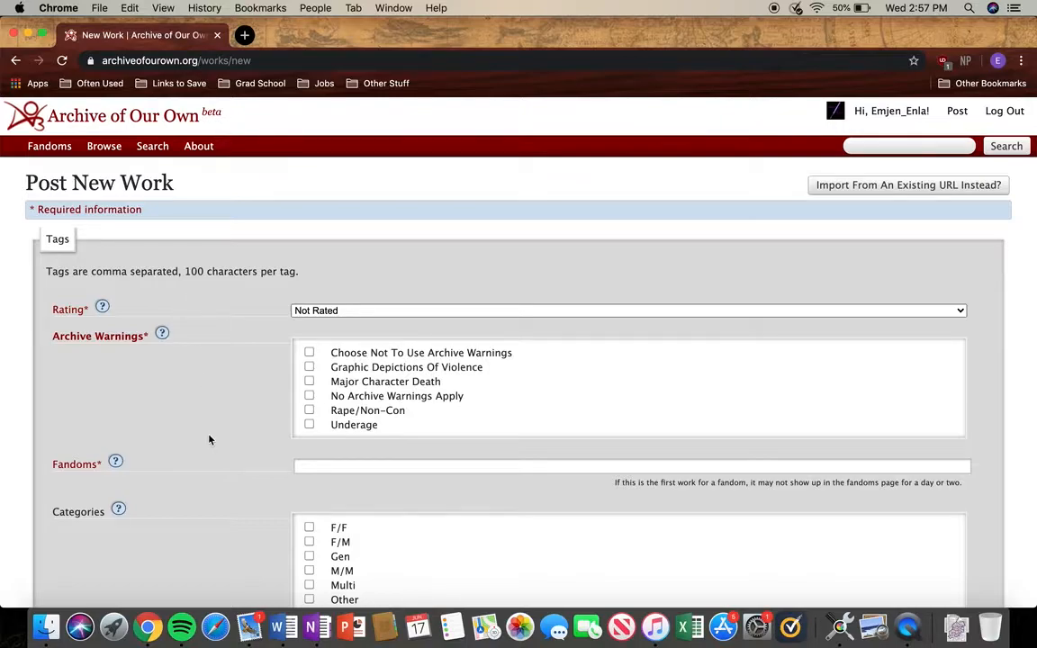
{"action": "scroll", "coordinate": [209, 439], "scroll_direction": "down", "scroll_amount": 20}
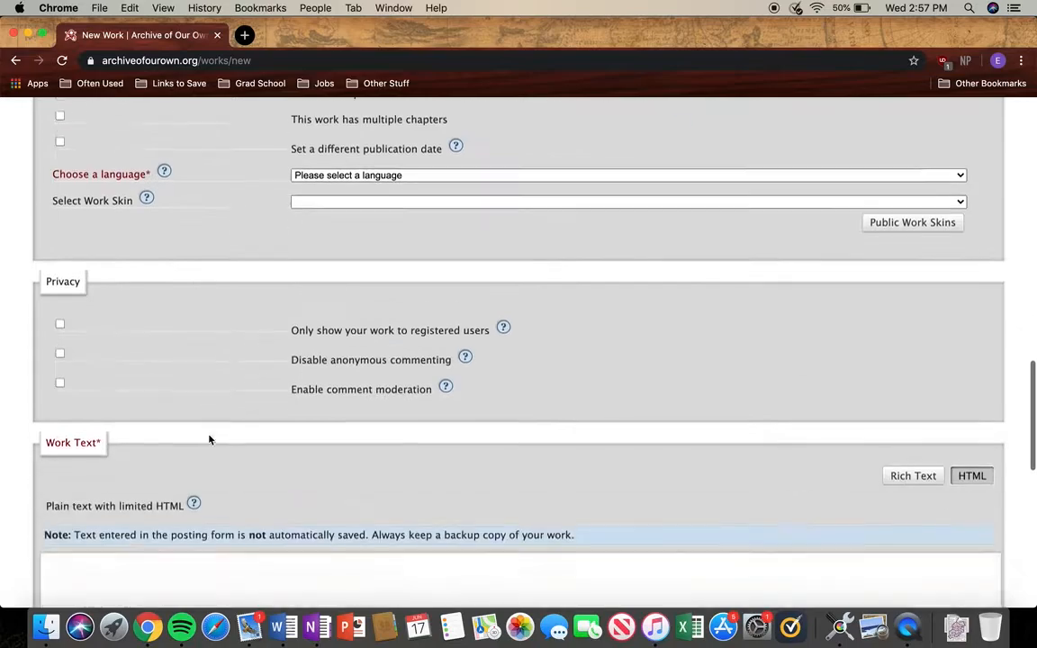
{"action": "scroll", "coordinate": [209, 439], "scroll_direction": "up", "scroll_amount": 20}
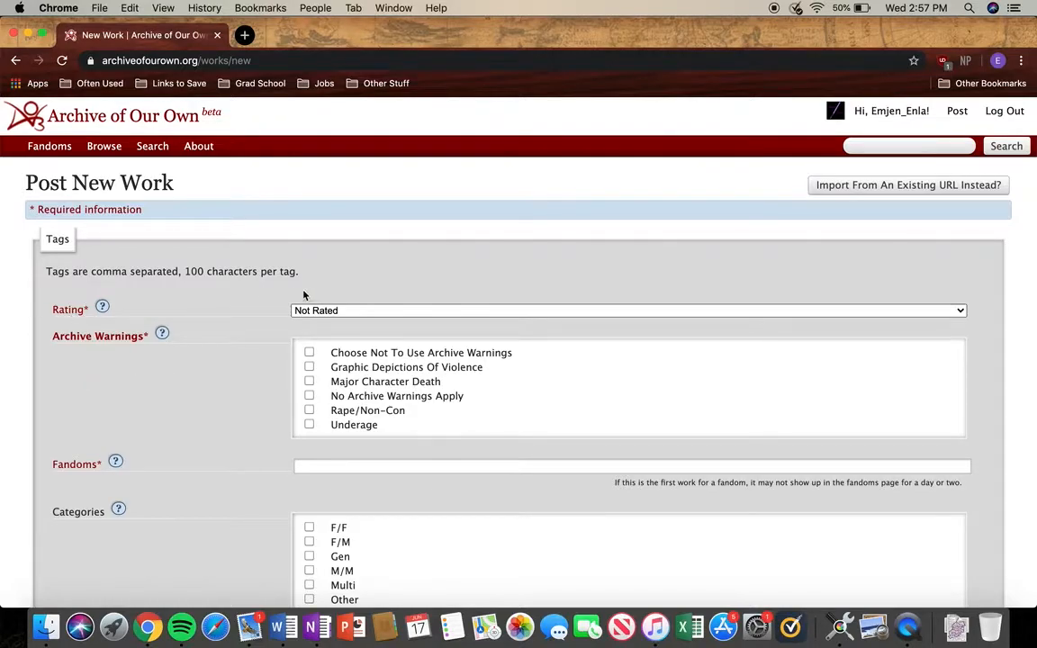
Rate the new work Mature and apply the Graphic Depictions Of Violence archive warning
{"action": "left_click", "coordinate": [361, 312]}
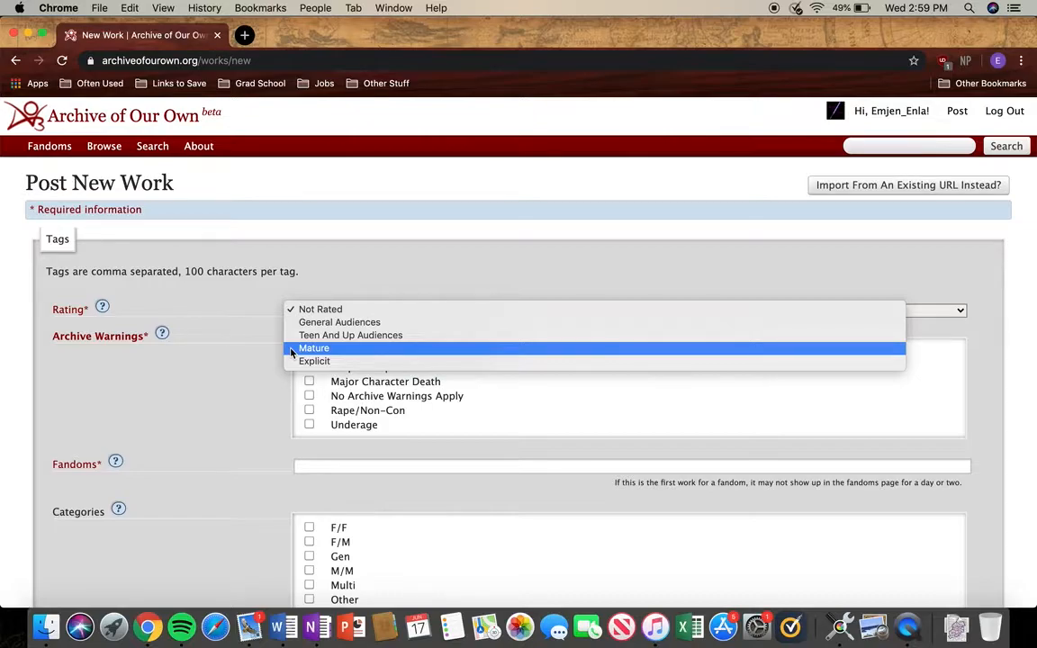
{"action": "left_click", "coordinate": [290, 350]}
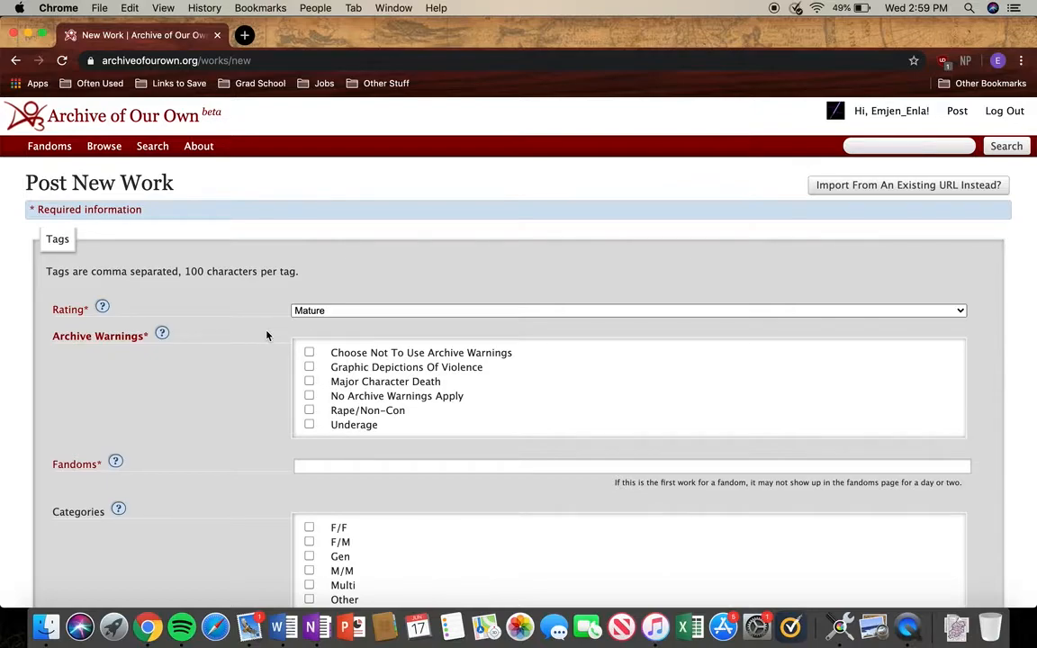
{"action": "scroll", "coordinate": [267, 336], "scroll_direction": "down", "scroll_amount": 2}
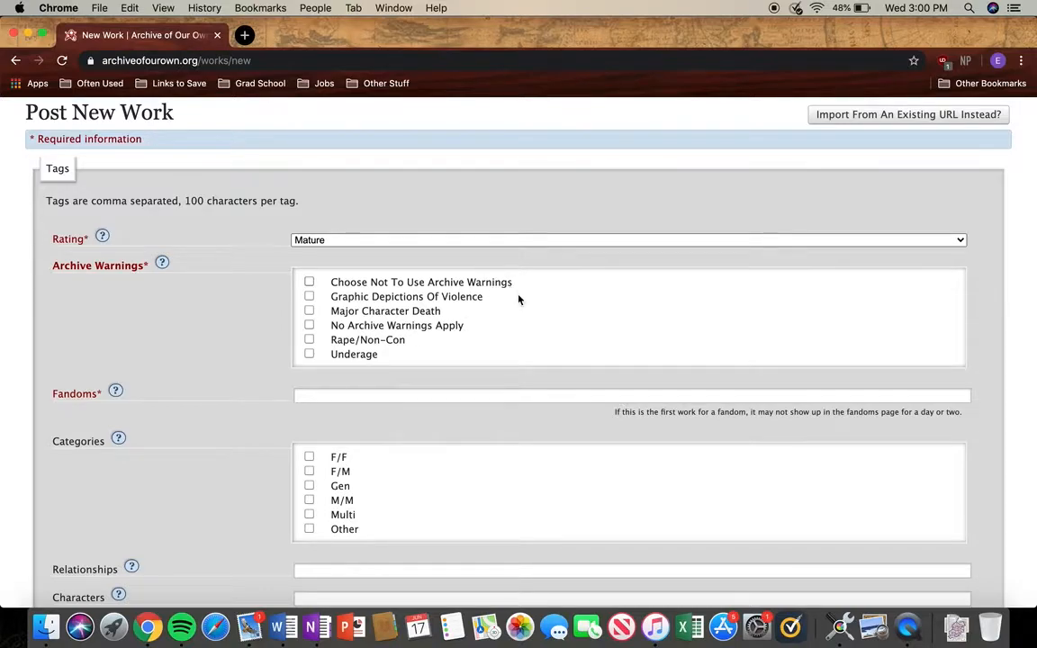
{"action": "scroll", "coordinate": [354, 350], "scroll_direction": "down", "scroll_amount": 1}
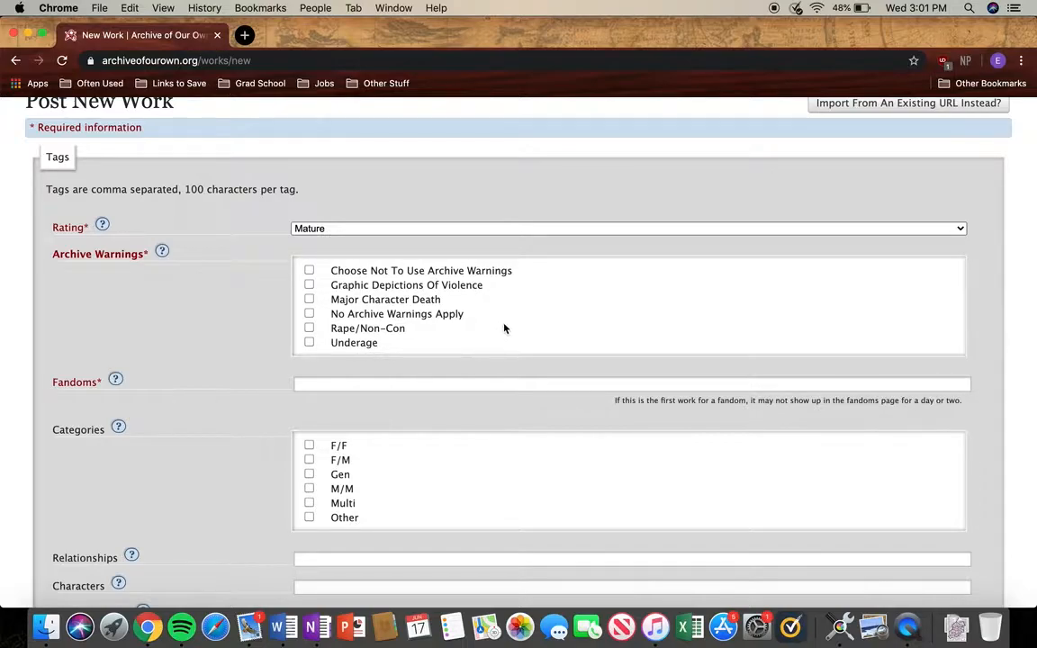
{"action": "left_click", "coordinate": [444, 286]}
Add Peaky Blinders (TV) as the work's fandom from the suggested tags
{"action": "scroll", "coordinate": [247, 393], "scroll_direction": "down", "scroll_amount": 2}
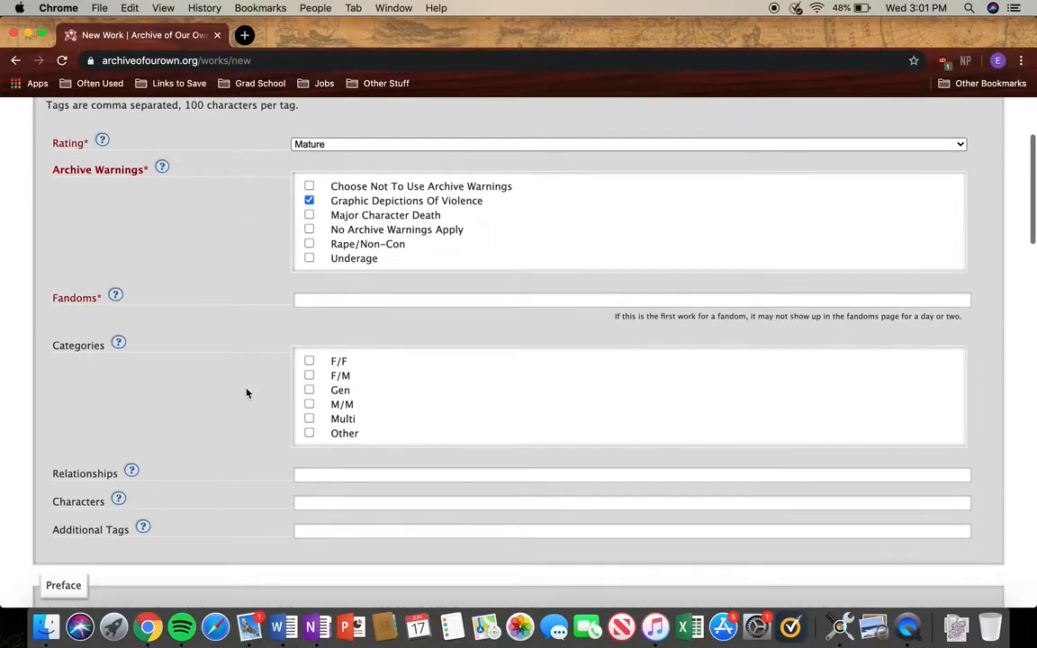
{"action": "left_click", "coordinate": [331, 301]}
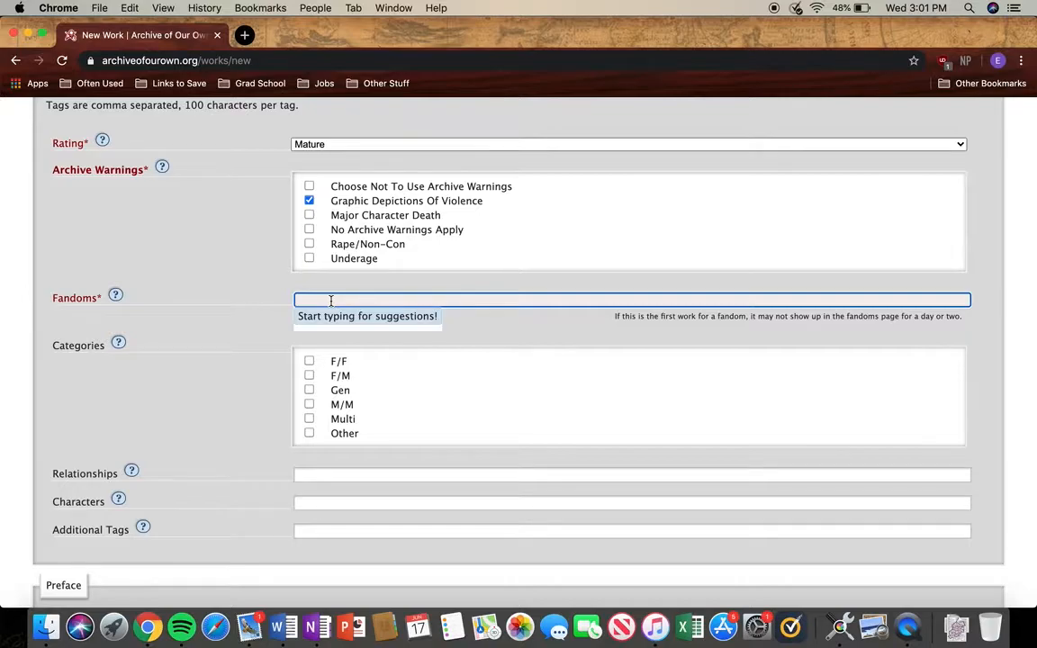
{"action": "type", "text": "Pe"}
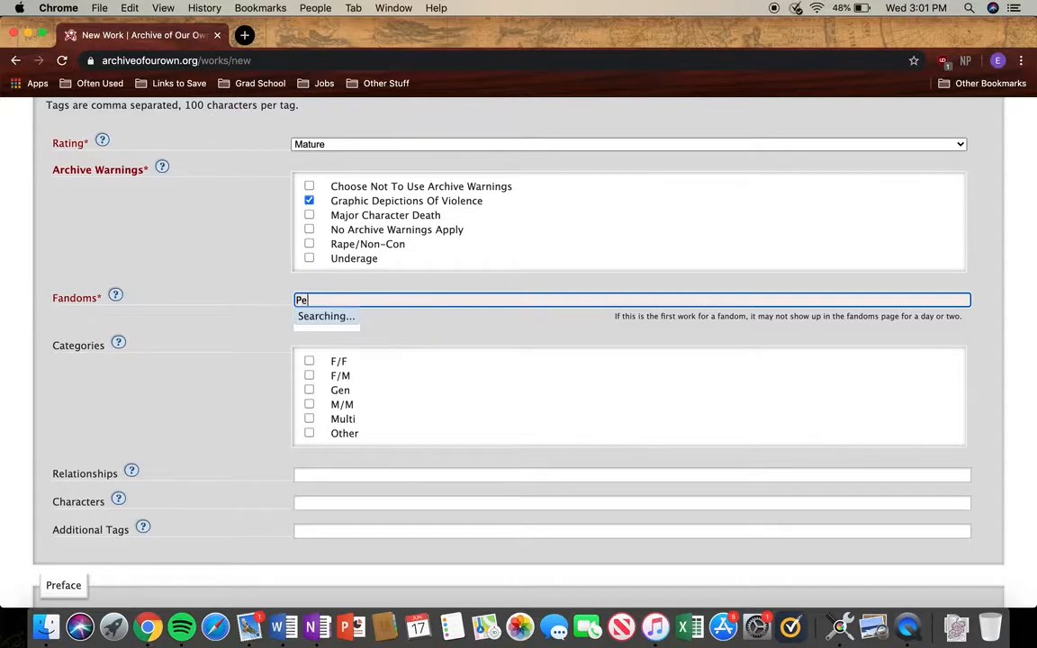
{"action": "type", "text": "aky Blinders"}
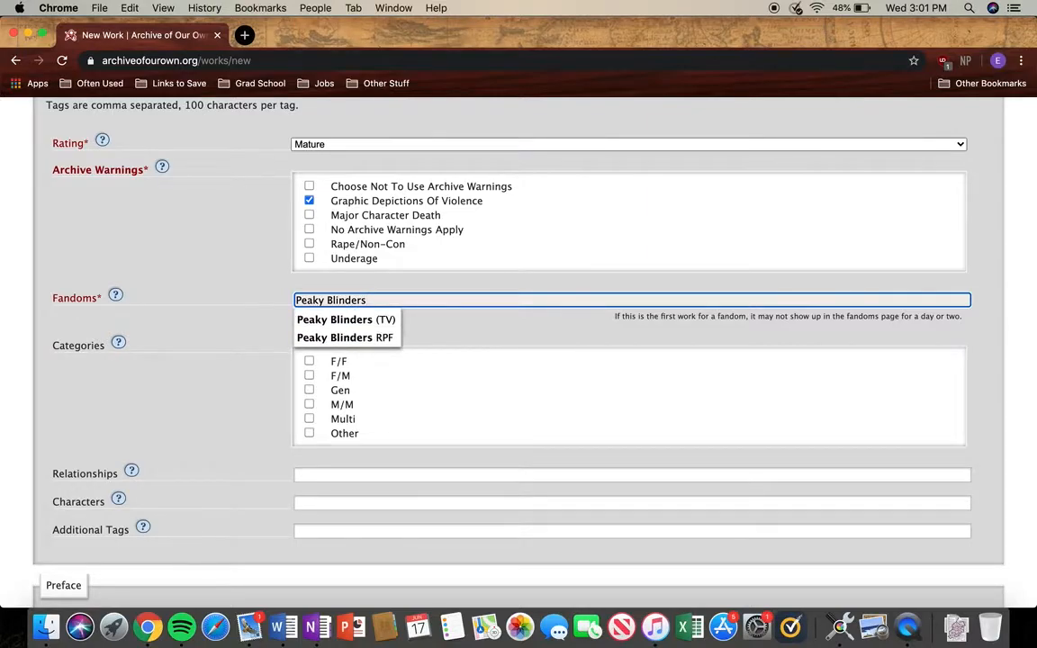
{"action": "left_click", "coordinate": [387, 320]}
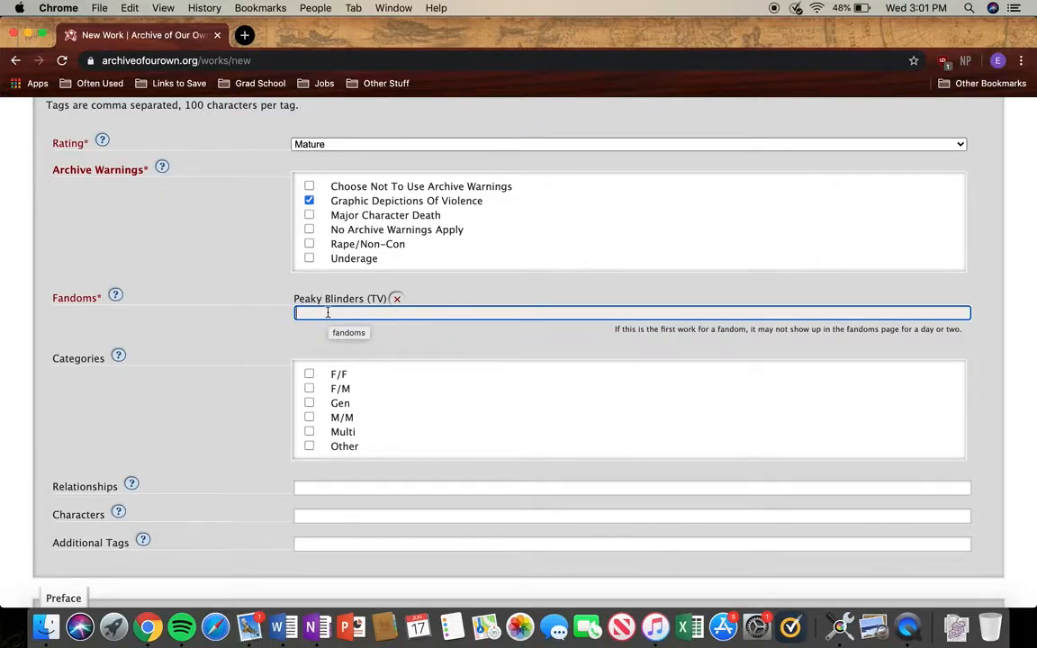
Add Raven Cycle – Maggie Stiefvater as a second fandom and remove it again
{"action": "type", "text": "Raven"}
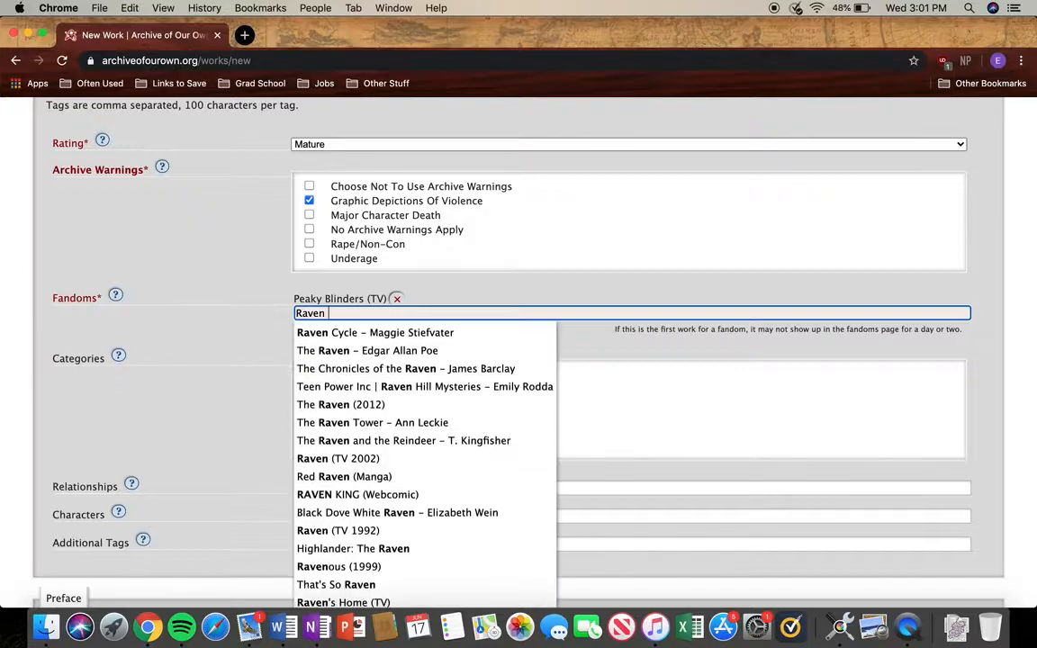
{"action": "left_click", "coordinate": [370, 332]}
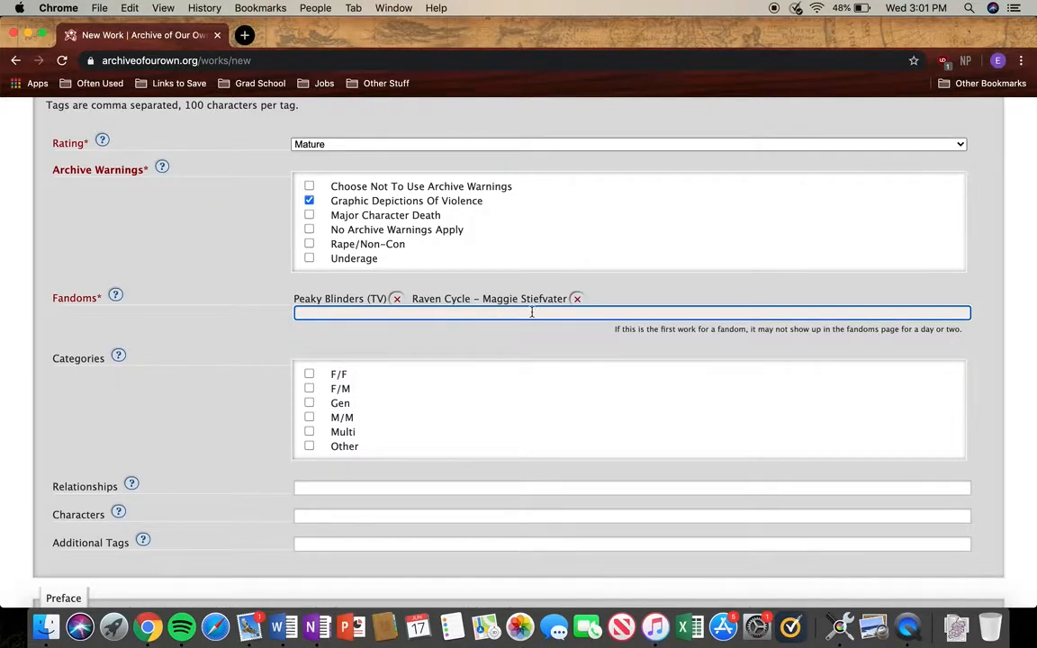
{"action": "left_click", "coordinate": [576, 298]}
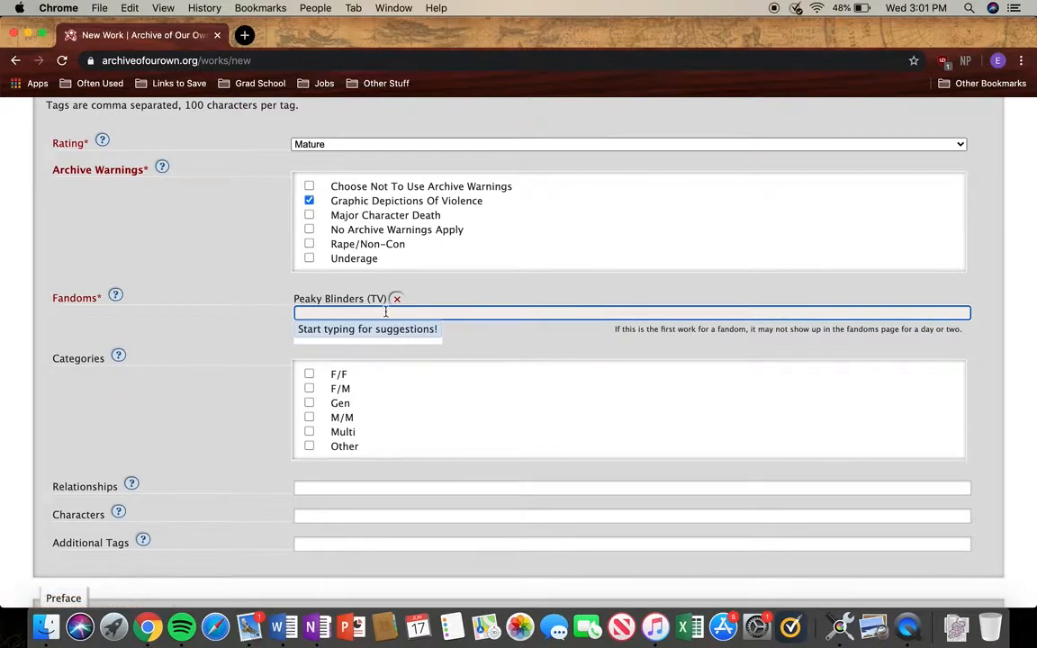
Add Dreamer Trilogy – Maggie Stiefvater as a second fandom and delete that tag again
{"action": "type", "text": "Dreamer"}
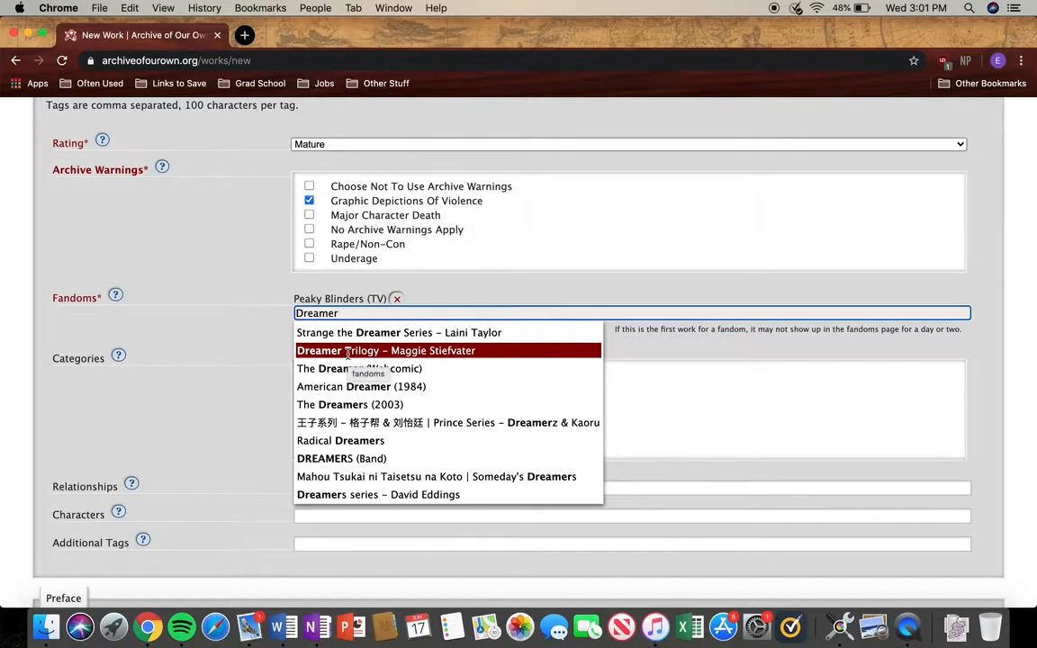
{"action": "left_click", "coordinate": [433, 358]}
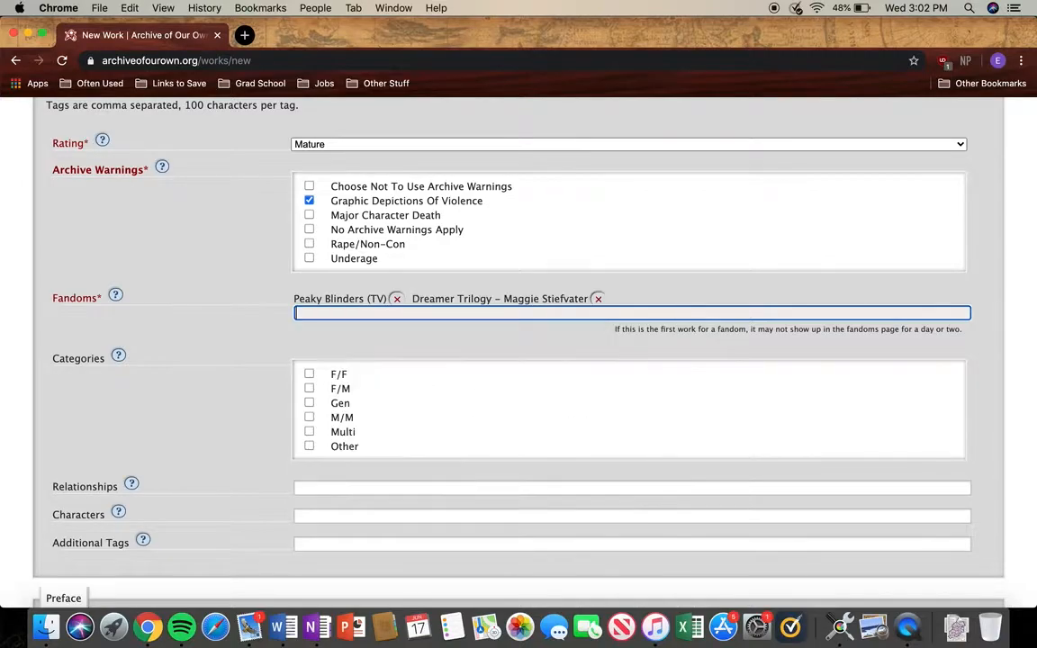
{"action": "type", "text": "]"}
{"action": "key", "text": "BackSpace"}
{"action": "type", "text": "\\"}
{"action": "key", "text": "BackSpace"}
{"action": "key", "text": "BackSpace"}
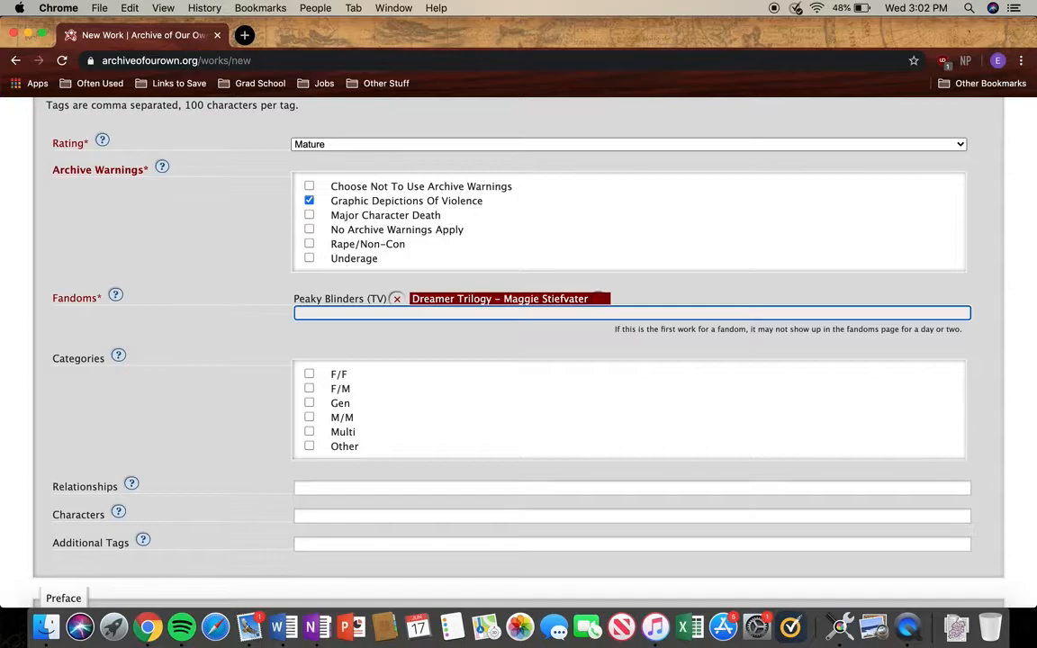
{"action": "key", "text": "BackSpace"}
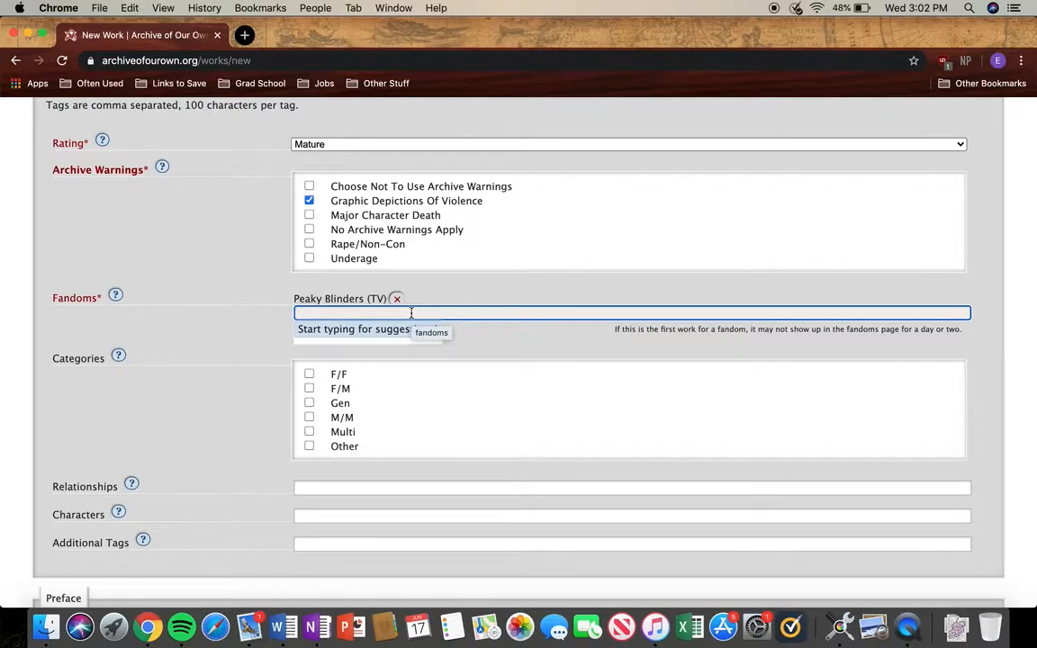
Search the fandom suggestions for "Raven" and clear the search text
{"action": "type", "text": "Raven"}
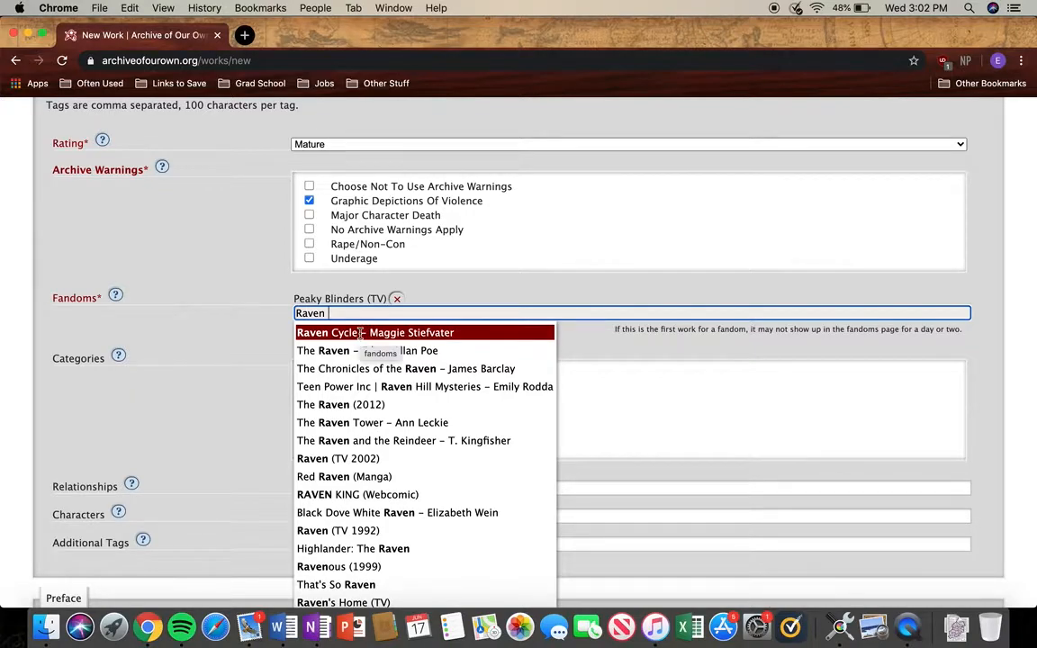
{"action": "key", "text": "BackSpace"}
{"action": "key", "text": "BackSpace"}
{"action": "key", "text": "BackSpace"}
{"action": "key", "text": "BackSpace"}
{"action": "key", "text": "BackSpace"}
{"action": "key", "text": "BackSpace"}
Search the fandom suggestions for "The Raven", look over the matches and empty the fandom entry
{"action": "type", "text": "The Raven"}
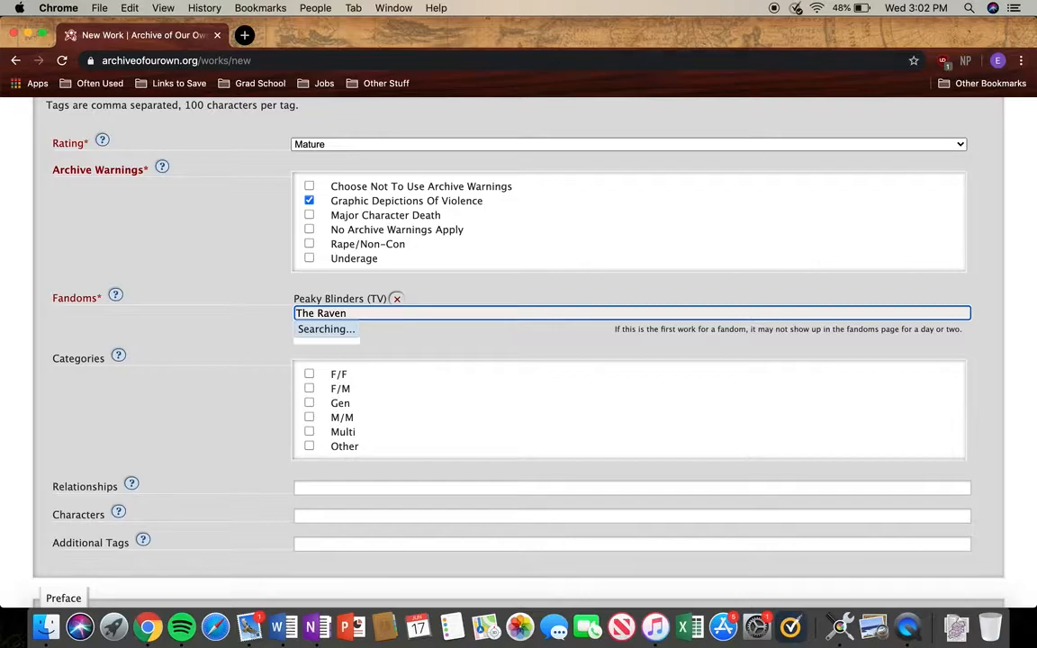
{"action": "key", "text": "Down"}
{"action": "key", "text": "Down"}
{"action": "key", "text": "Down"}
{"action": "key", "text": "Down"}
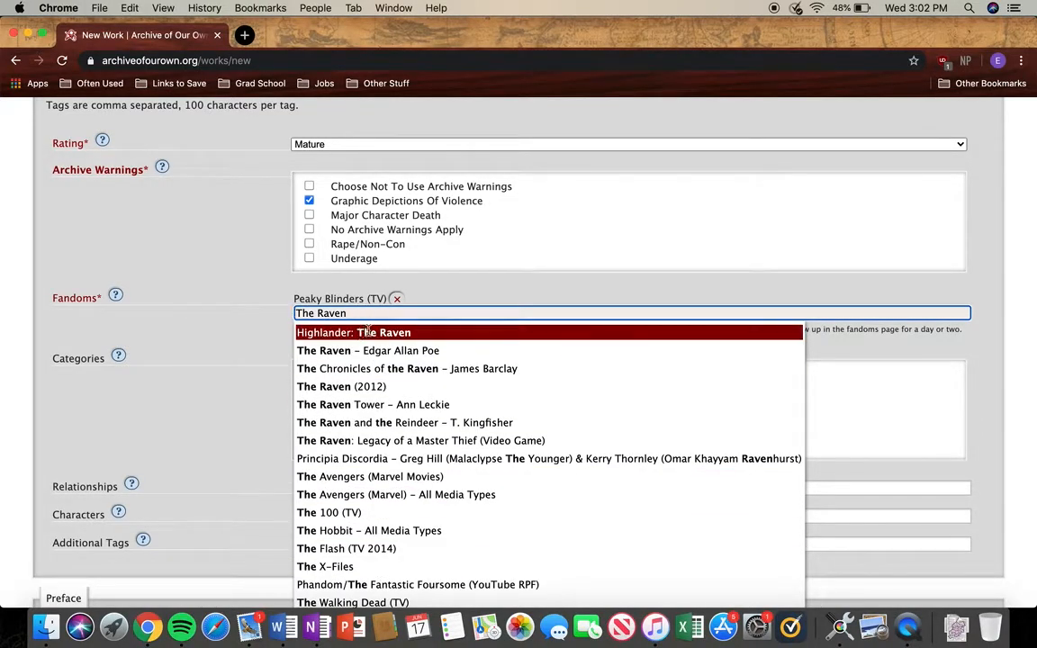
{"action": "key", "text": "BackSpace"}
{"action": "key", "text": "BackSpace"}
{"action": "key", "text": "BackSpace"}
{"action": "key", "text": "BackSpace"}
{"action": "key", "text": "BackSpace"}
{"action": "key", "text": "BackSpace"}
{"action": "key", "text": "BackSpace"}
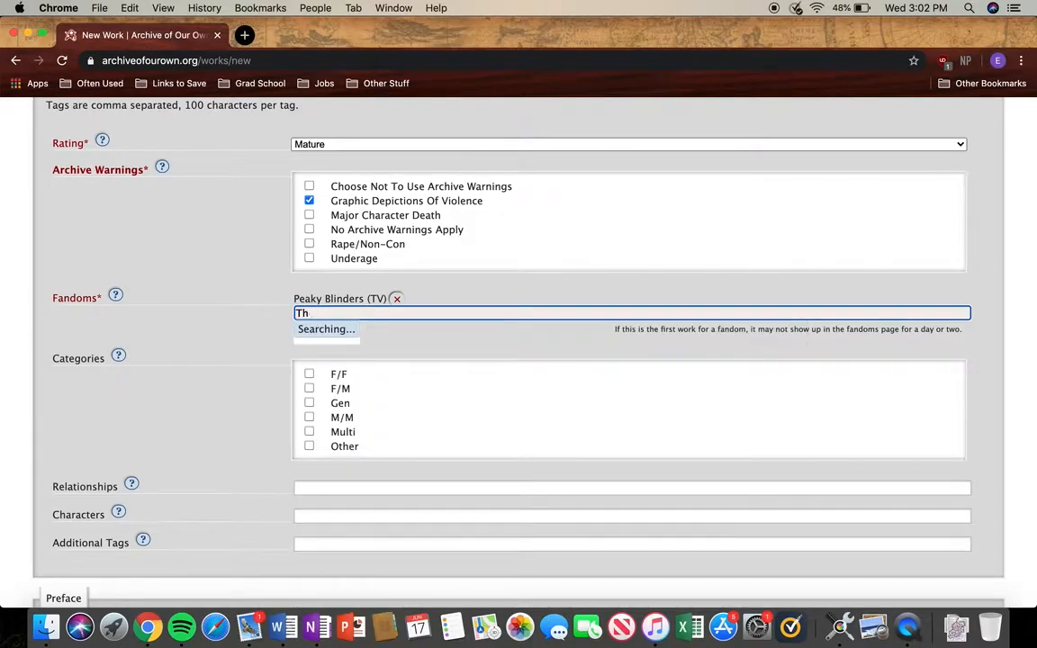
{"action": "key", "text": "BackSpace"}
{"action": "key", "text": "BackSpace"}
{"action": "left_click", "coordinate": [270, 338]}
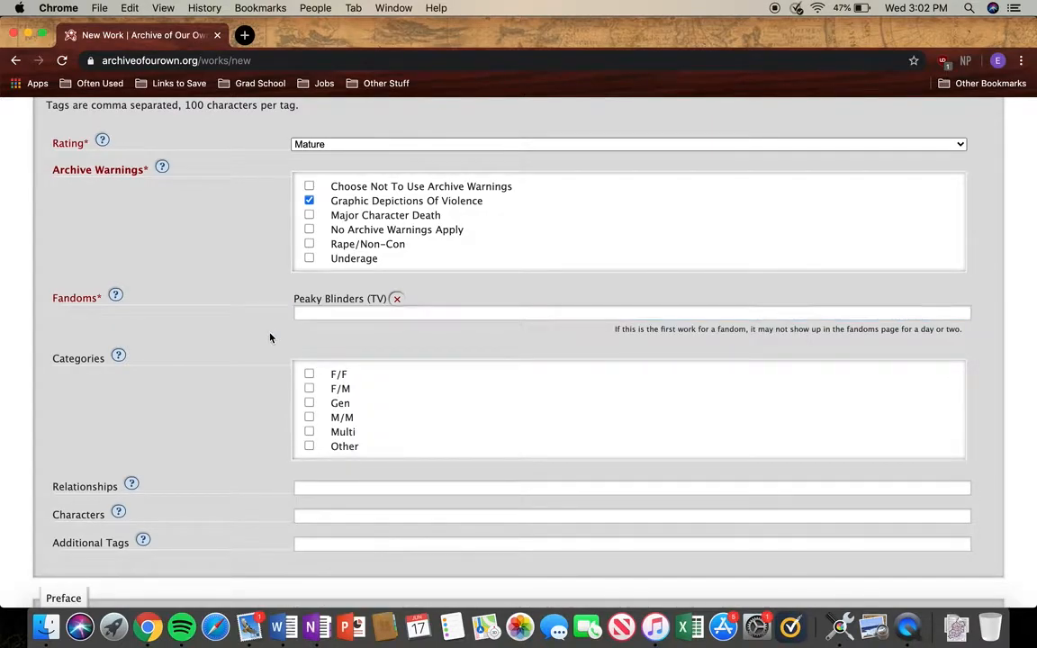
Assign the work to the Gen and F/M categories
{"action": "scroll", "coordinate": [270, 338], "scroll_direction": "down", "scroll_amount": 2}
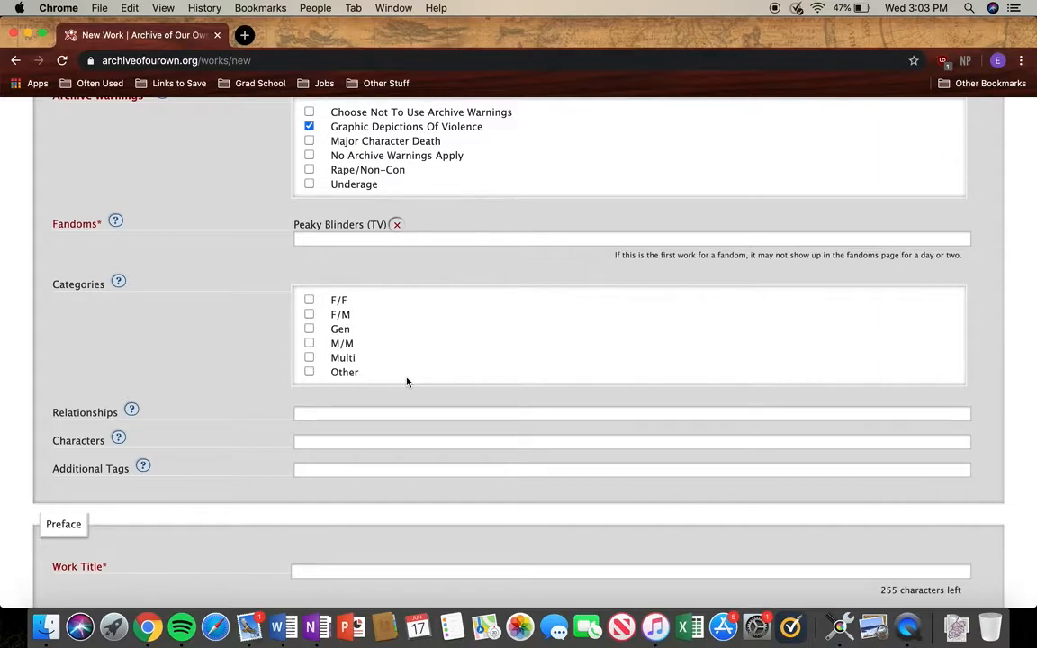
{"action": "left_click", "coordinate": [342, 329]}
{"action": "left_click", "coordinate": [308, 314]}
Look through the suggested relationship tags for Tommy Shelby and clear the search text
{"action": "scroll", "coordinate": [201, 336], "scroll_direction": "down", "scroll_amount": 3}
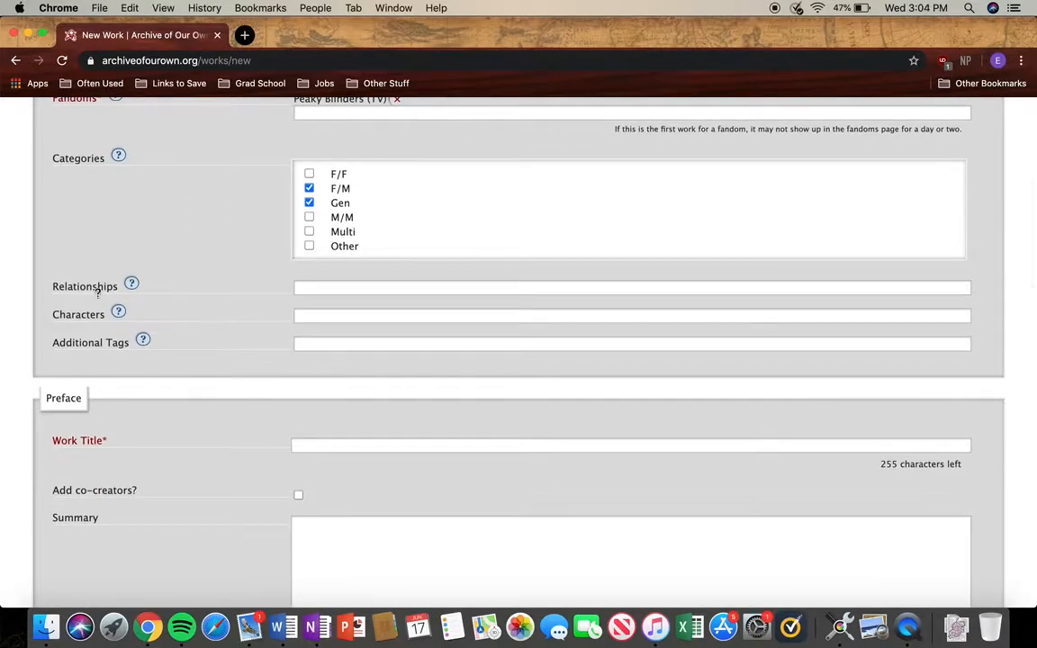
{"action": "left_click", "coordinate": [315, 286]}
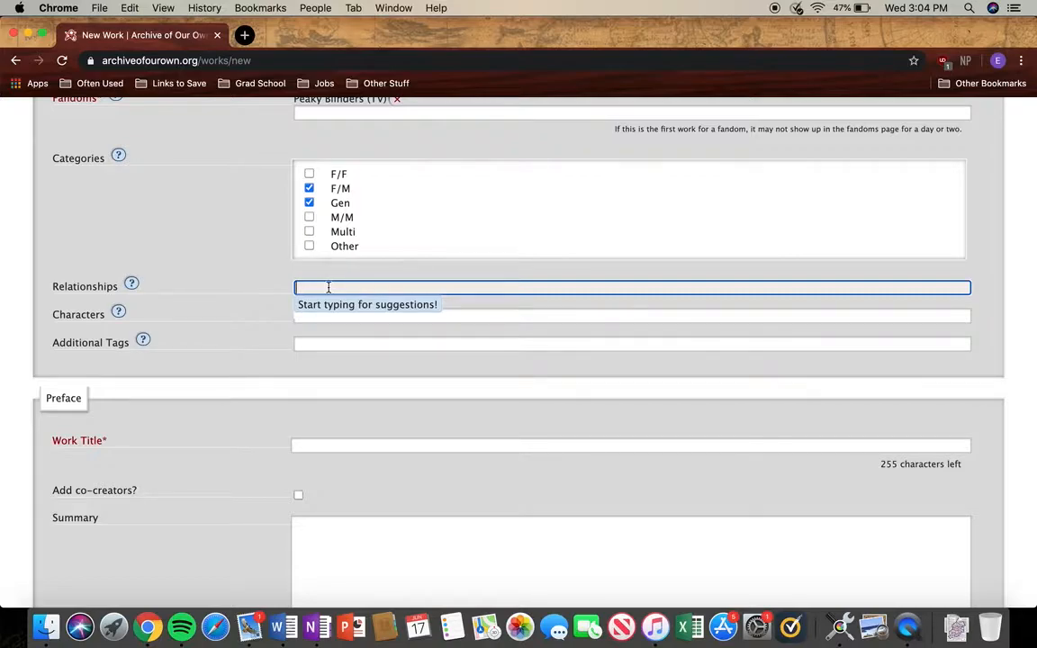
{"action": "type", "text": "Tommy Shelby"}
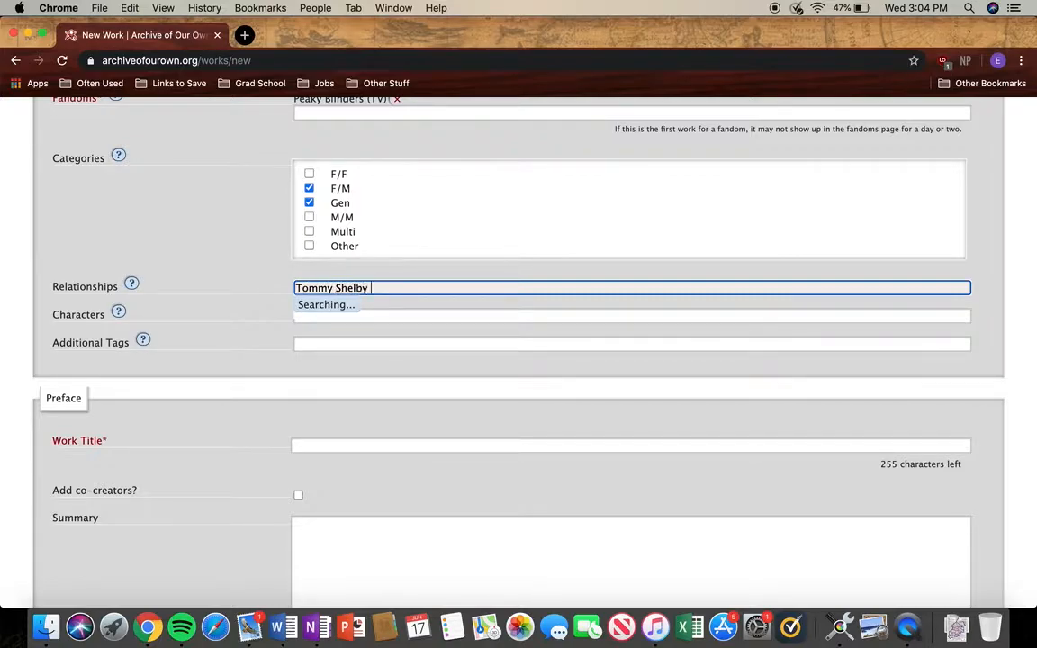
{"action": "key", "text": "BackSpace"}
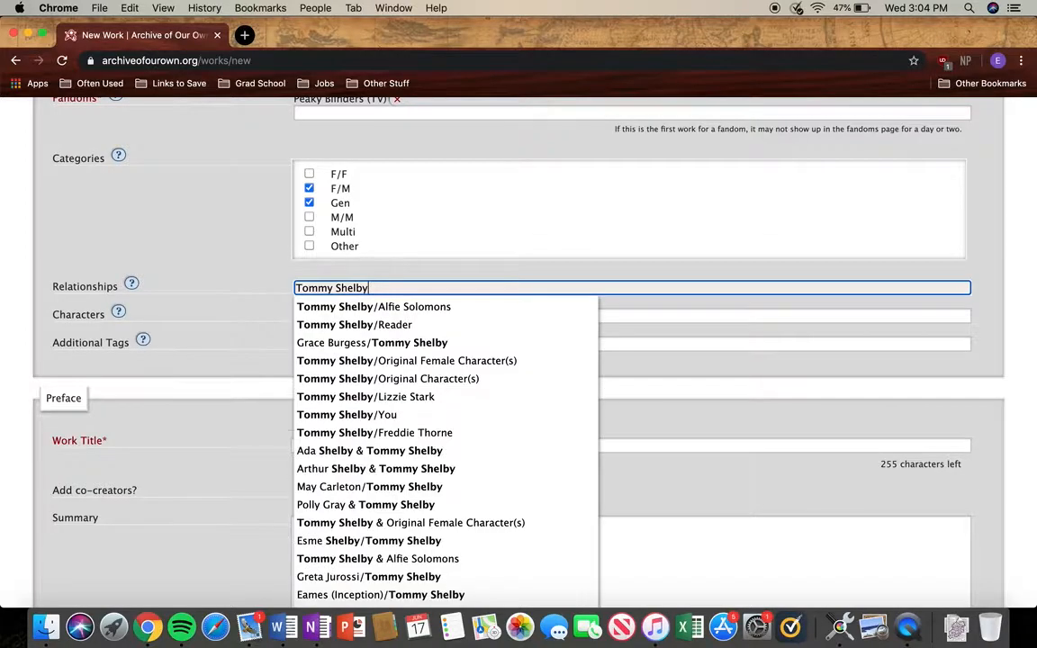
{"action": "scroll", "coordinate": [333, 538], "scroll_direction": "down", "scroll_amount": 5}
{"action": "scroll", "coordinate": [426, 534], "scroll_direction": "down", "scroll_amount": 7}
{"action": "scroll", "coordinate": [423, 531], "scroll_direction": "down", "scroll_amount": 5}
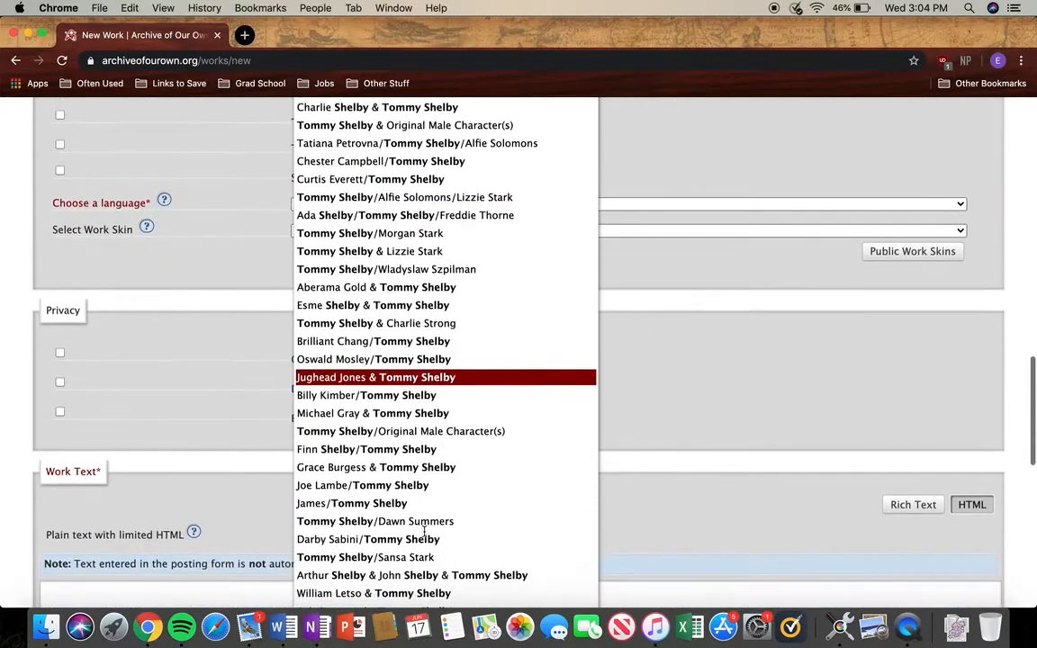
{"action": "scroll", "coordinate": [423, 533], "scroll_direction": "up", "scroll_amount": 15}
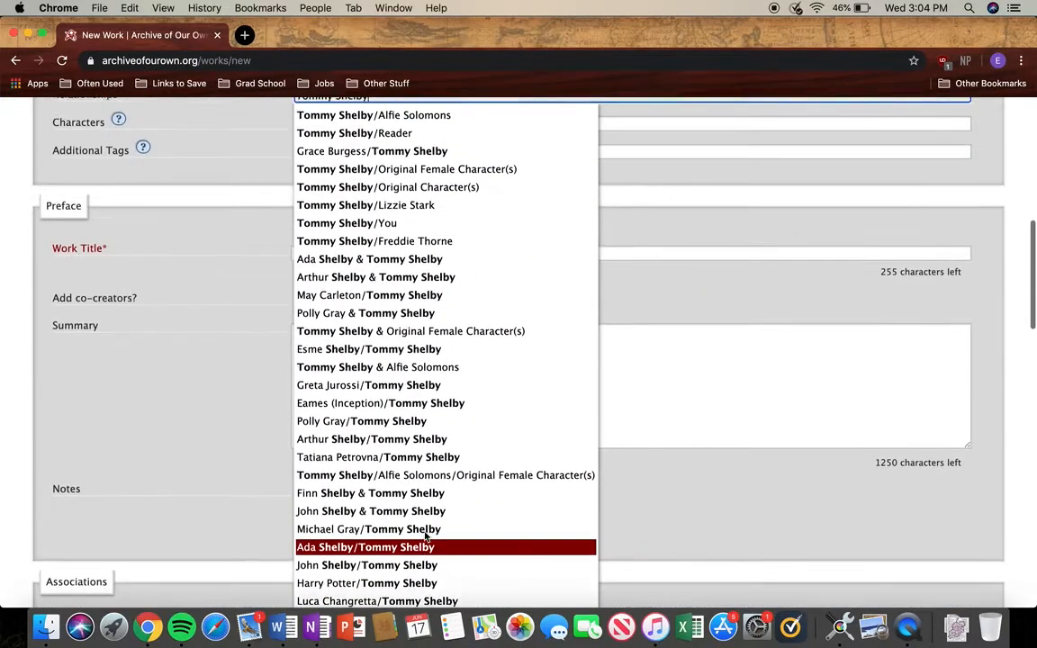
{"action": "scroll", "coordinate": [426, 535], "scroll_direction": "up", "scroll_amount": 3}
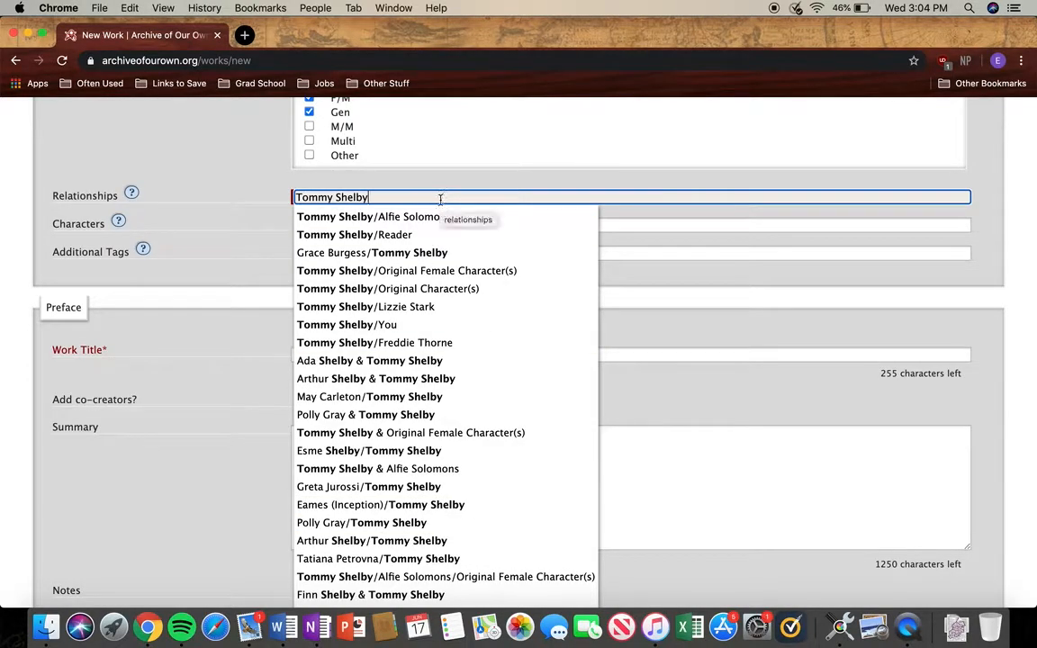
{"action": "key", "text": "BackSpace"}
{"action": "key", "text": "BackSpace"}
{"action": "key", "text": "BackSpace"}
{"action": "key", "text": "BackSpace"}
{"action": "key", "text": "BackSpace"}
{"action": "key", "text": "BackSpace"}
{"action": "key", "text": "BackSpace"}
{"action": "key", "text": "BackSpace"}
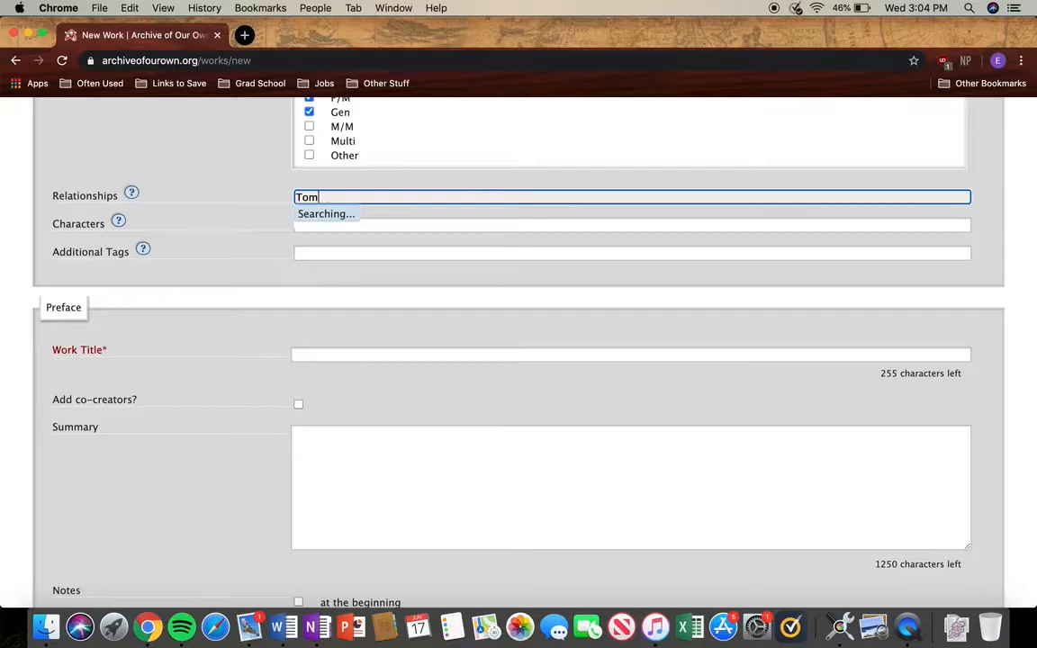
Check the suggested relationship tags for Jessie Eden and clear the search text
{"action": "type", "text": "Jessie Eden"}
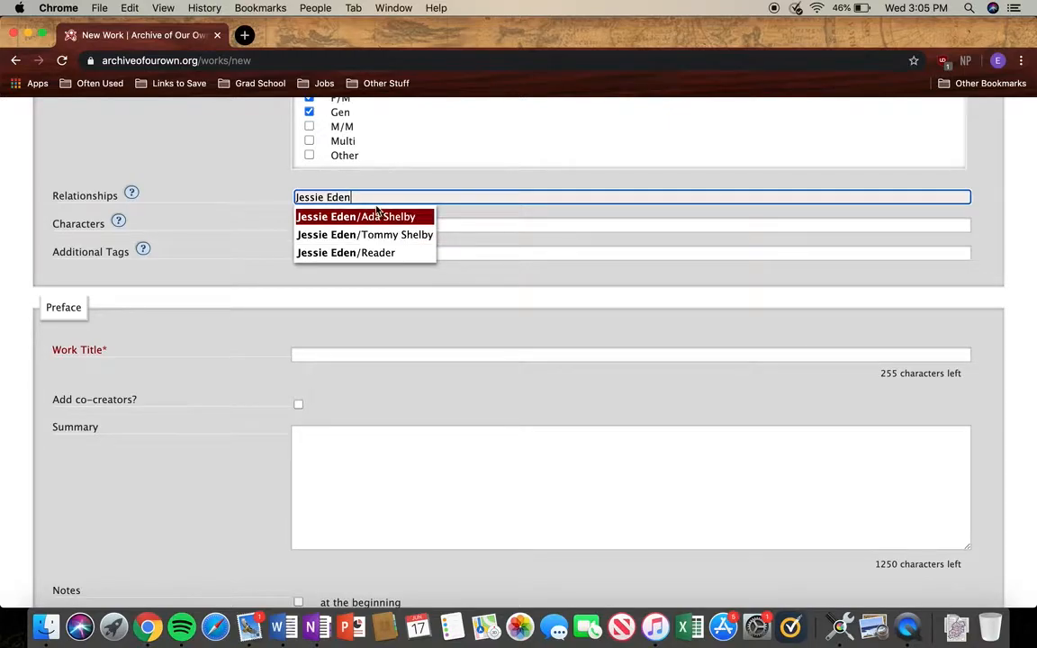
{"action": "left_click_drag", "start_coordinate": [353, 196], "coordinate": [273, 196]}
{"action": "key", "text": "BackSpace"}
Add "Tommy Shelby & Jessie Eden" as a custom relationship tag
{"action": "type", "text": "Tommy Shelby "}
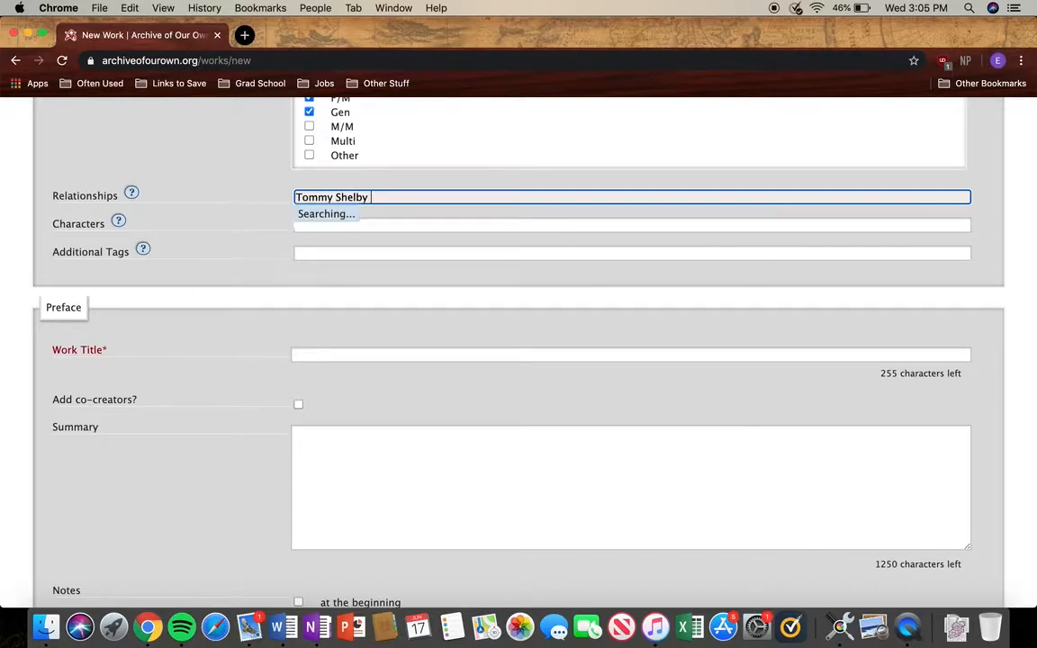
{"action": "type", "text": "& "}
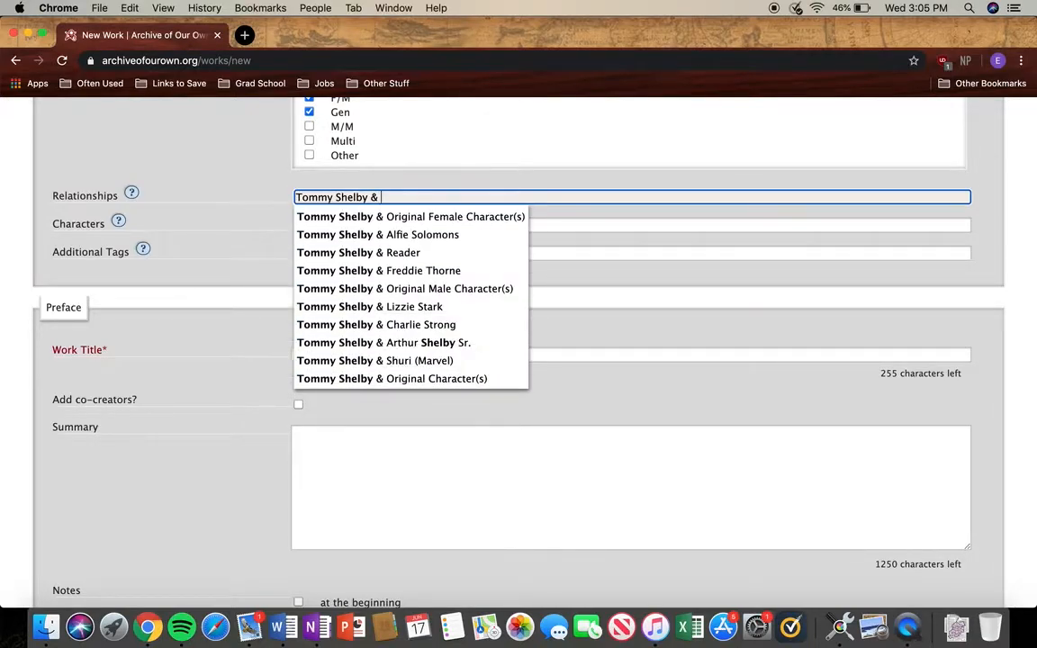
{"action": "type", "text": "Jessie Eden"}
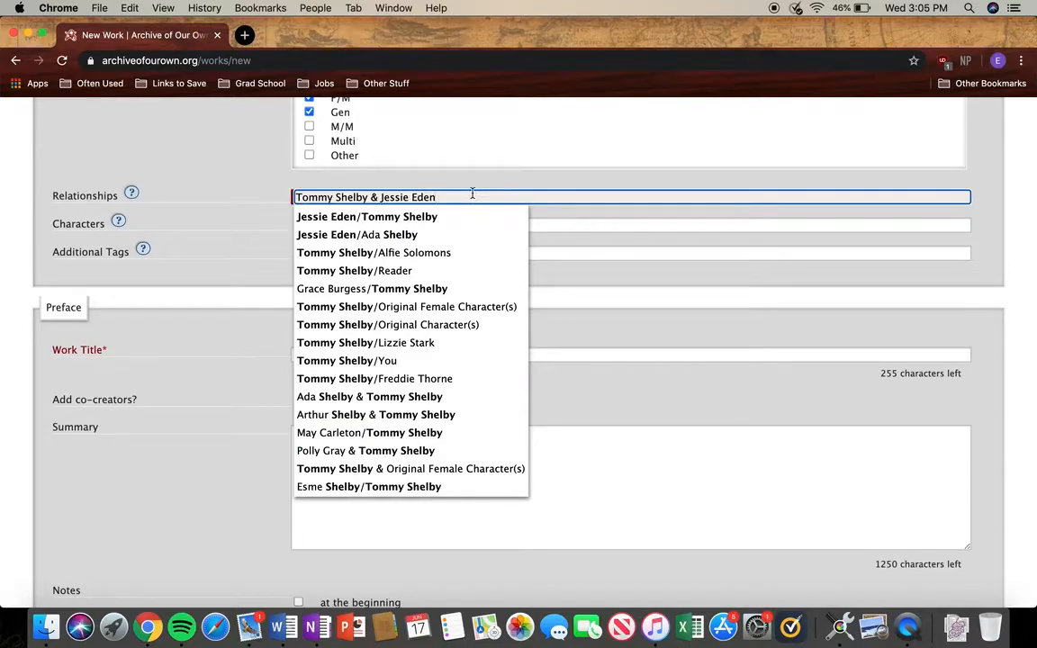
{"action": "left_click", "coordinate": [469, 197]}
{"action": "key", "text": "Return"}
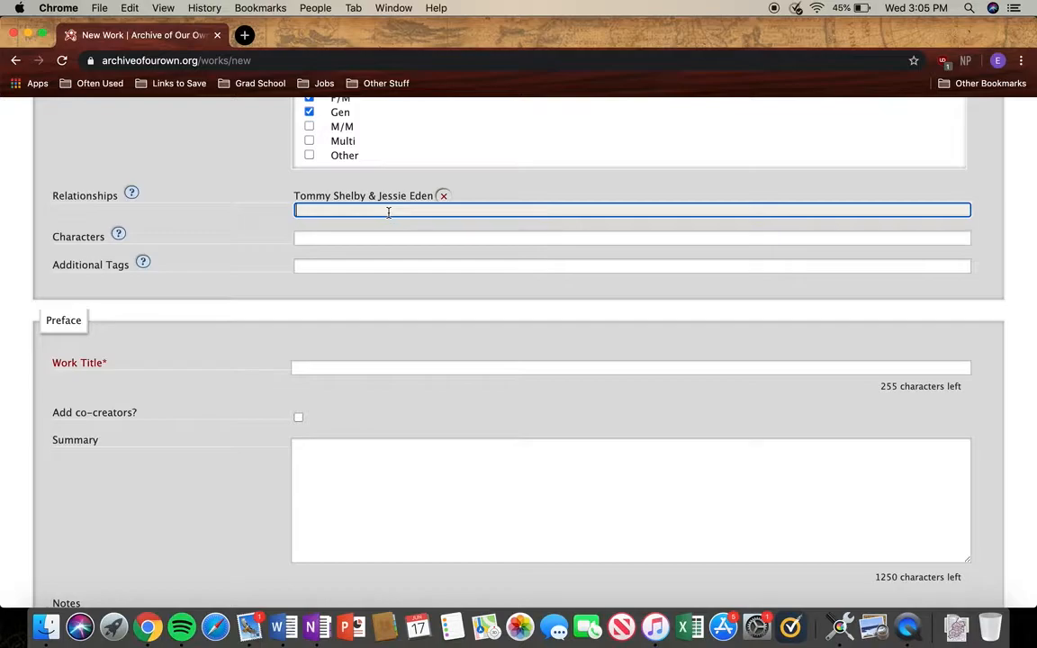
{"action": "type", "text": "Oswald"}
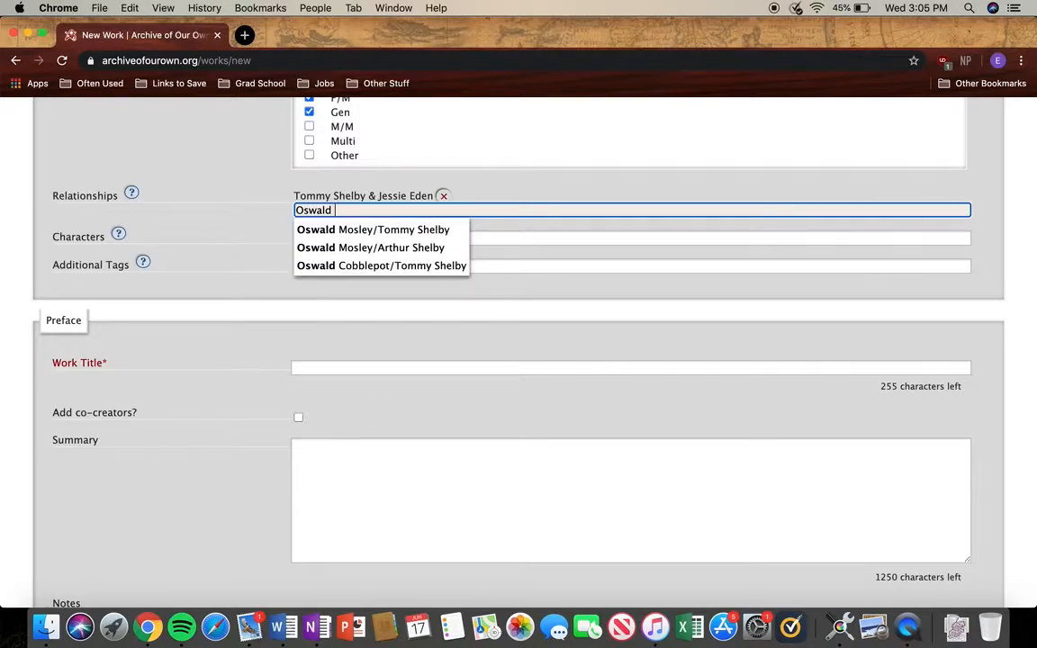
{"action": "key", "text": "BackSpace"}
{"action": "key", "text": "BackSpace"}
{"action": "key", "text": "BackSpace"}
{"action": "key", "text": "BackSpace"}
{"action": "key", "text": "BackSpace"}
{"action": "key", "text": "BackSpace"}
{"action": "key", "text": "BackSpace"}
Add the relationship tags "Tommy Shelby & Oswald Mosley" and the suggested "Ada Shelby & Tommy Shelby"
{"action": "type", "text": "Tommy Shelby & Oswald Mosley"}
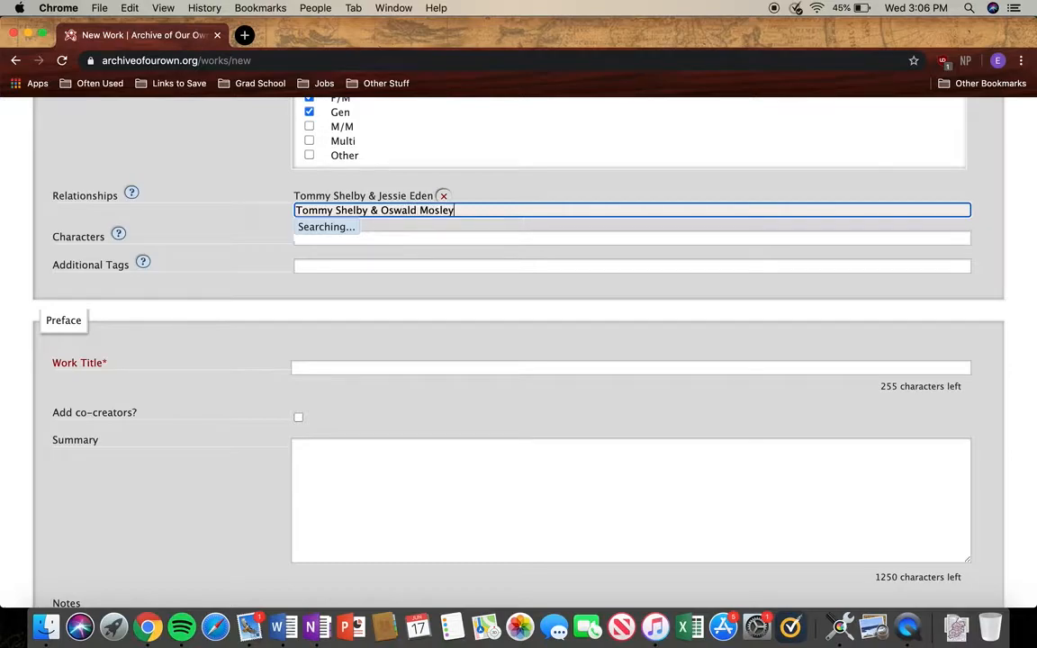
{"action": "key", "text": "Return"}
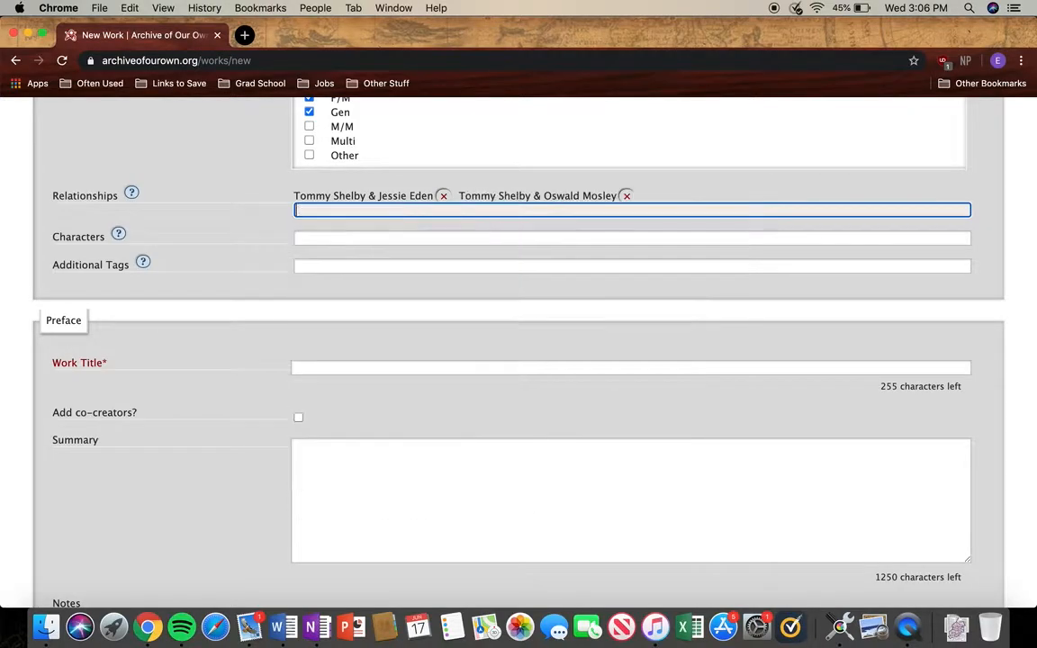
{"action": "type", "text": "Ada"}
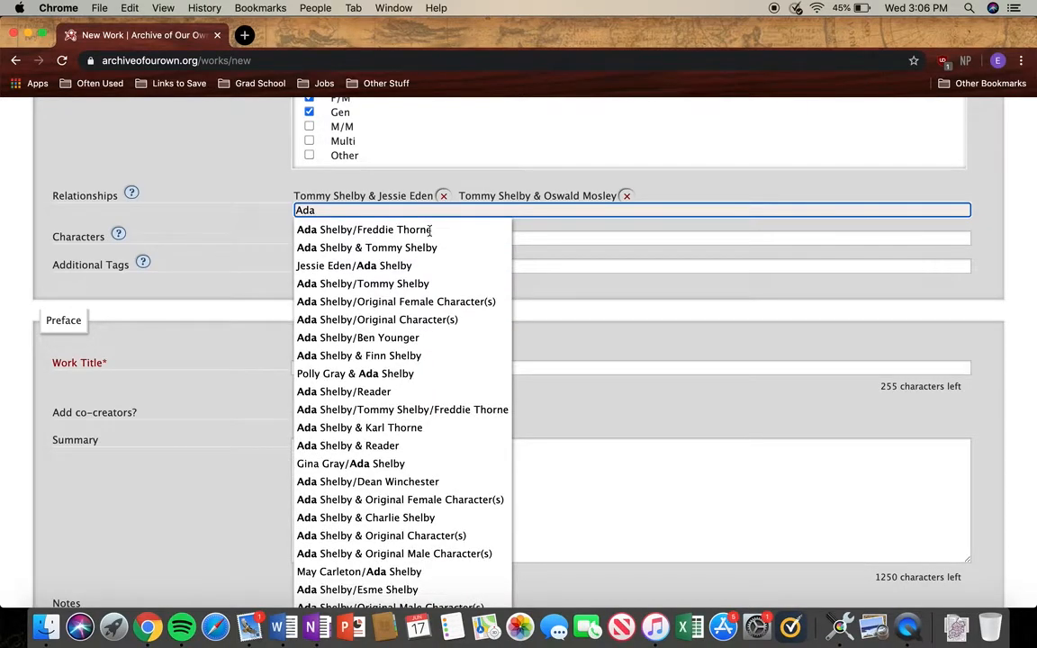
{"action": "left_click", "coordinate": [405, 248]}
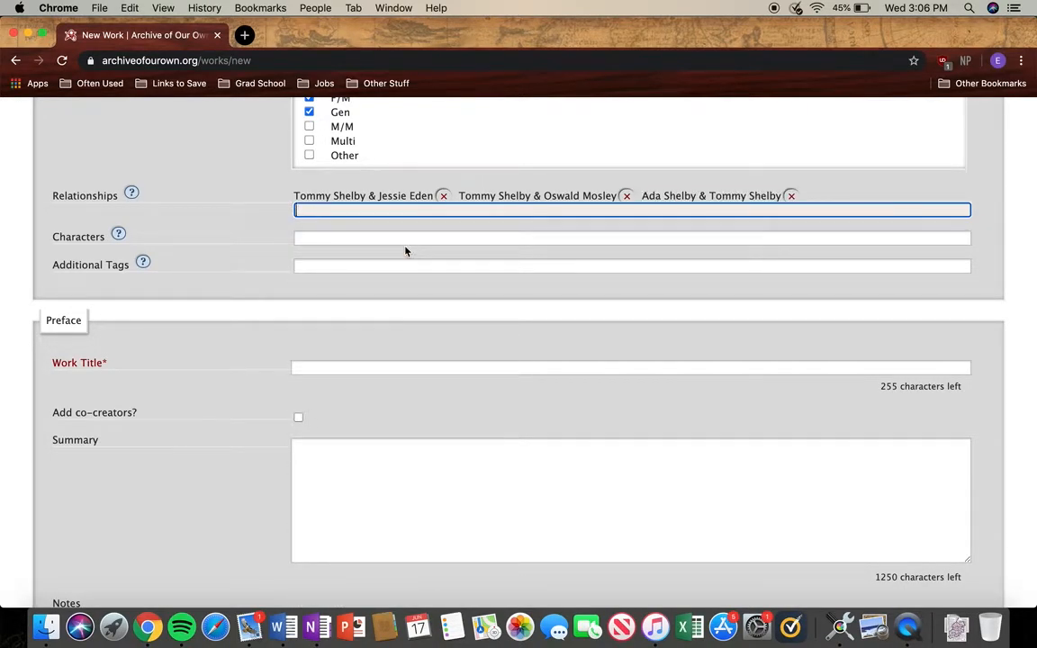
Add the suggested relationship tags Tommy Shelby/Lizzie Stark and Grace Burgess/Tommy Shelby
{"action": "type", "text": "Lizzie"}
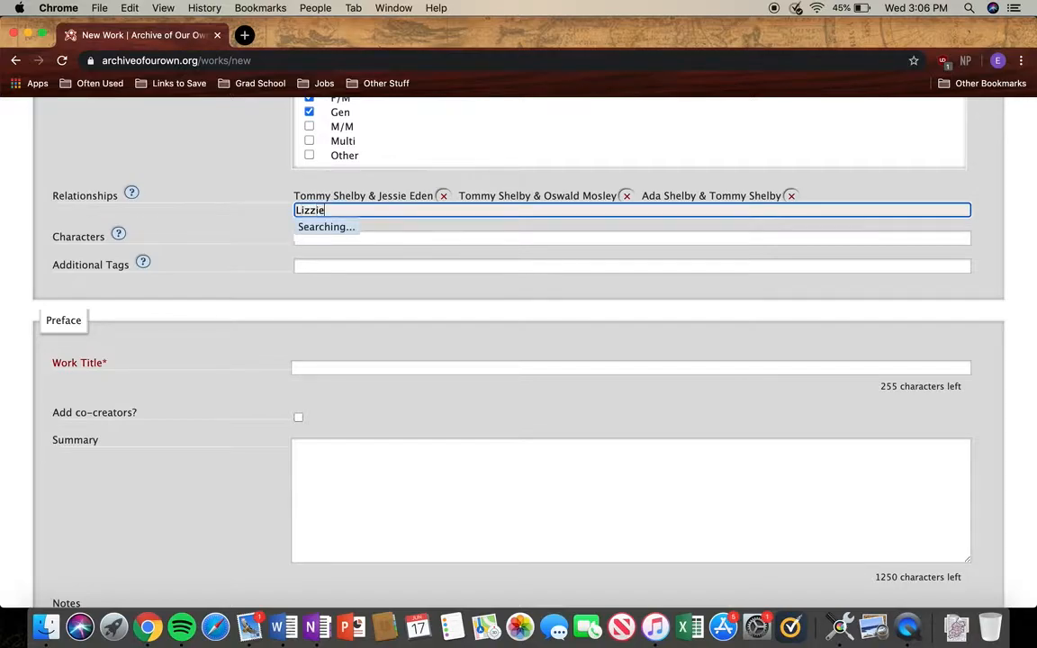
{"action": "left_click", "coordinate": [424, 231]}
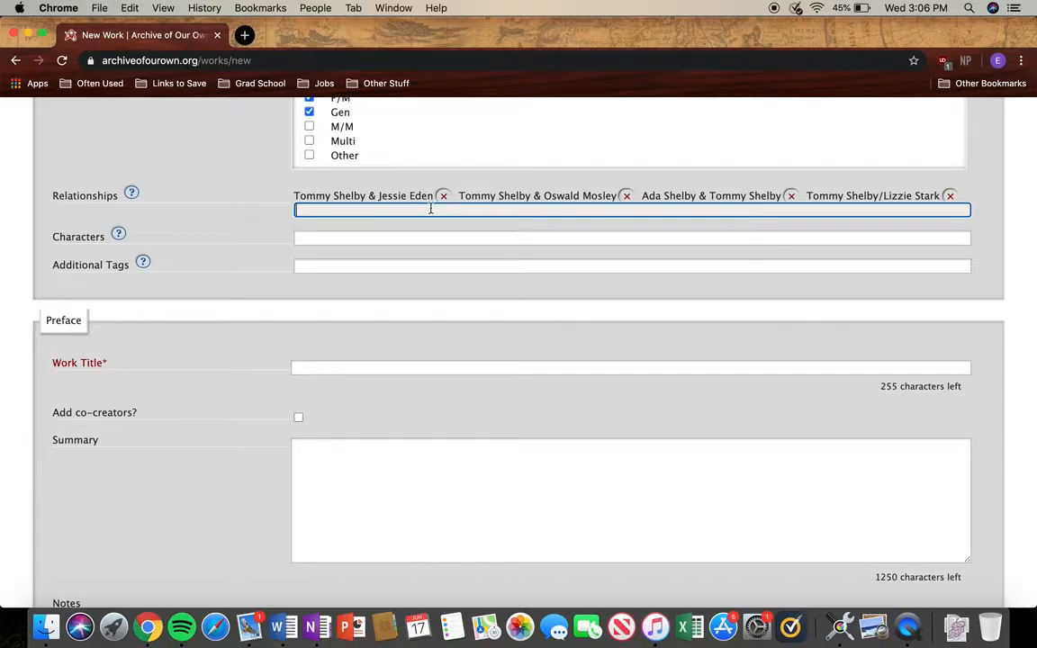
{"action": "type", "text": "Grace"}
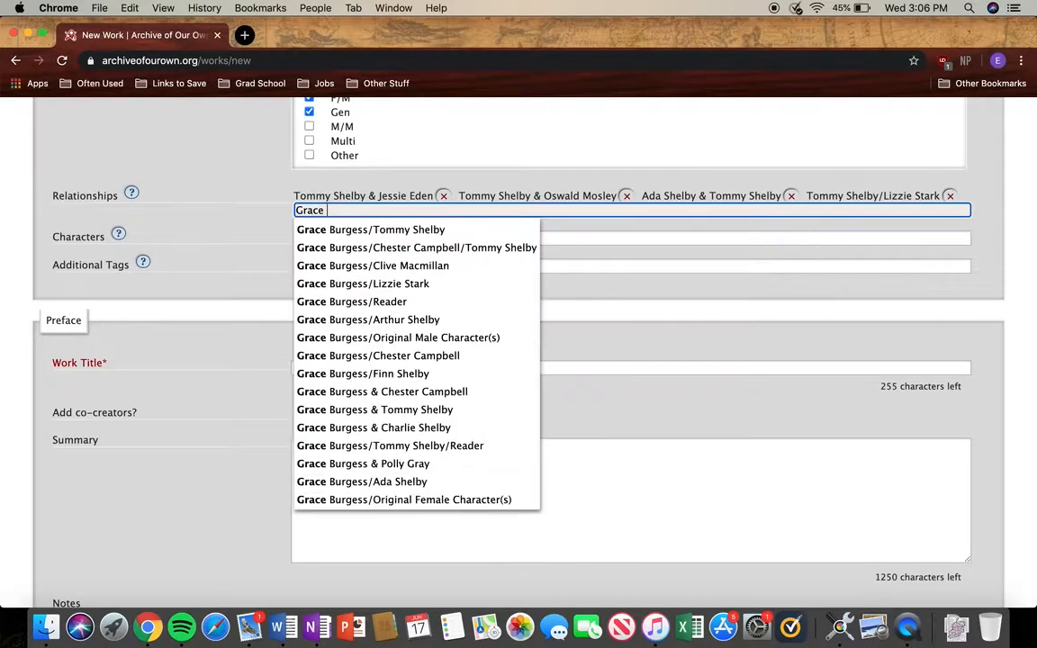
{"action": "left_click", "coordinate": [412, 227]}
{"action": "left_click", "coordinate": [250, 232]}
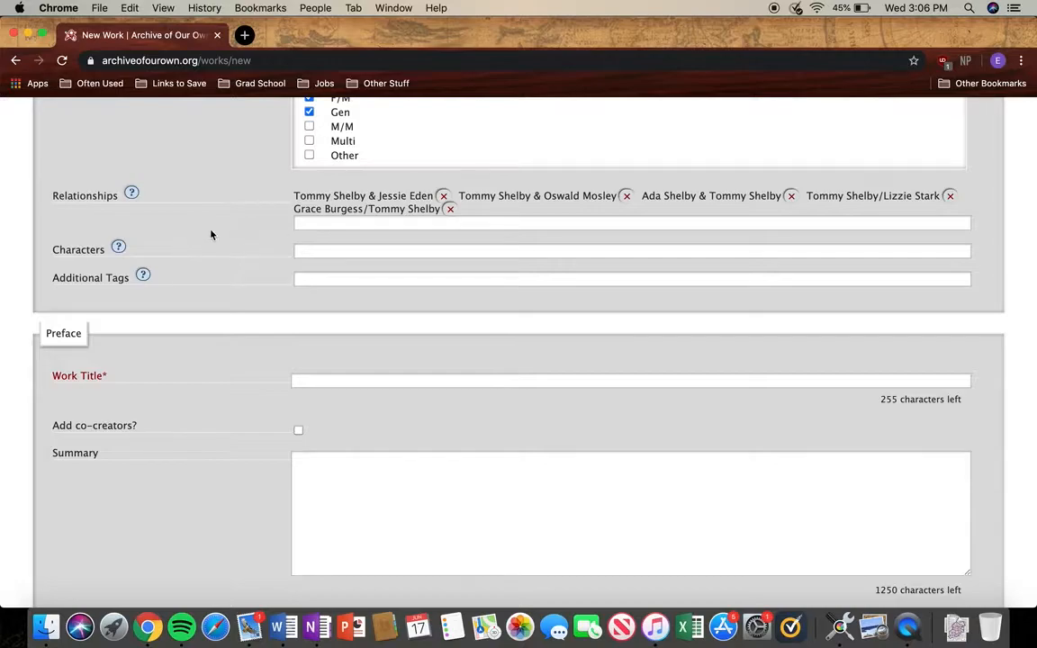
Add Tommy Shelby and Jessie Eden as the work's first character tags
{"action": "left_click", "coordinate": [315, 256]}
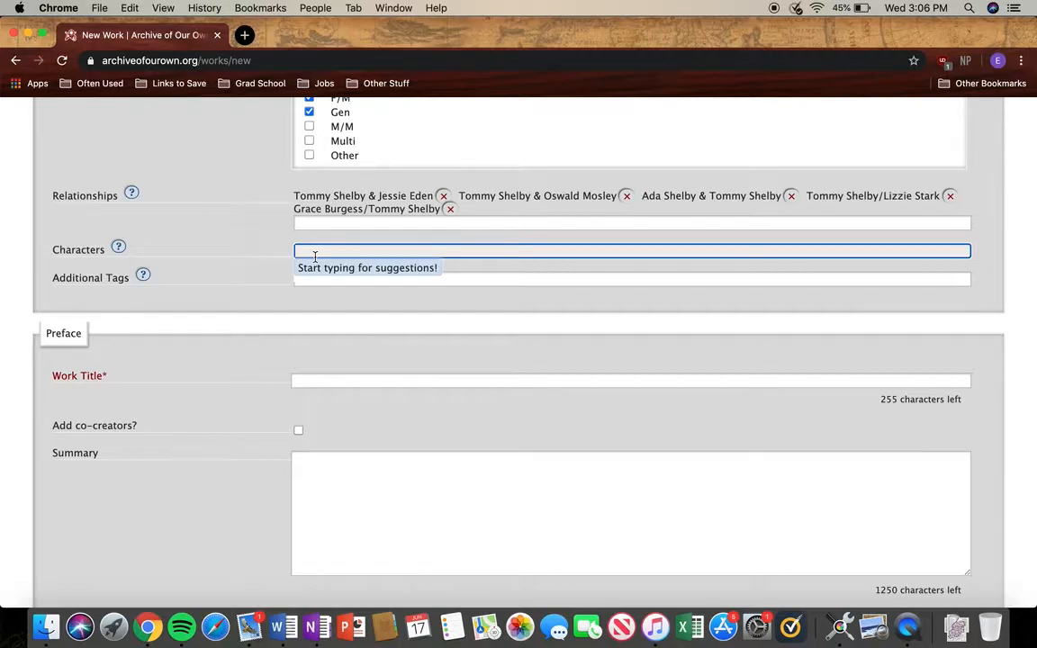
{"action": "type", "text": "Tommy Shelby"}
{"action": "key", "text": "Return"}
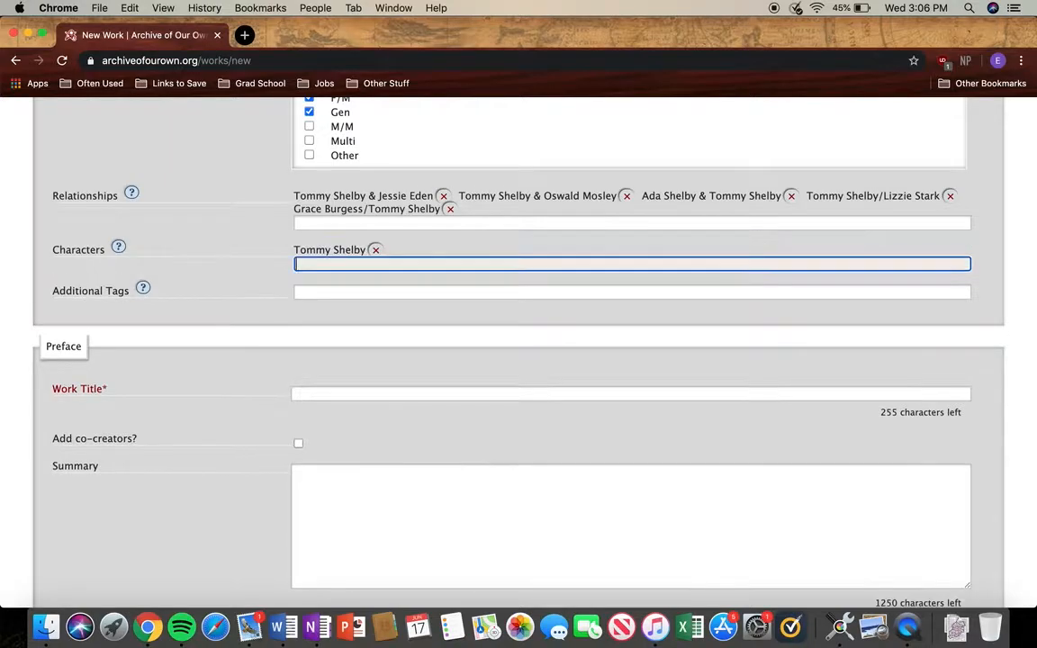
{"action": "type", "text": "Jessie Eden"}
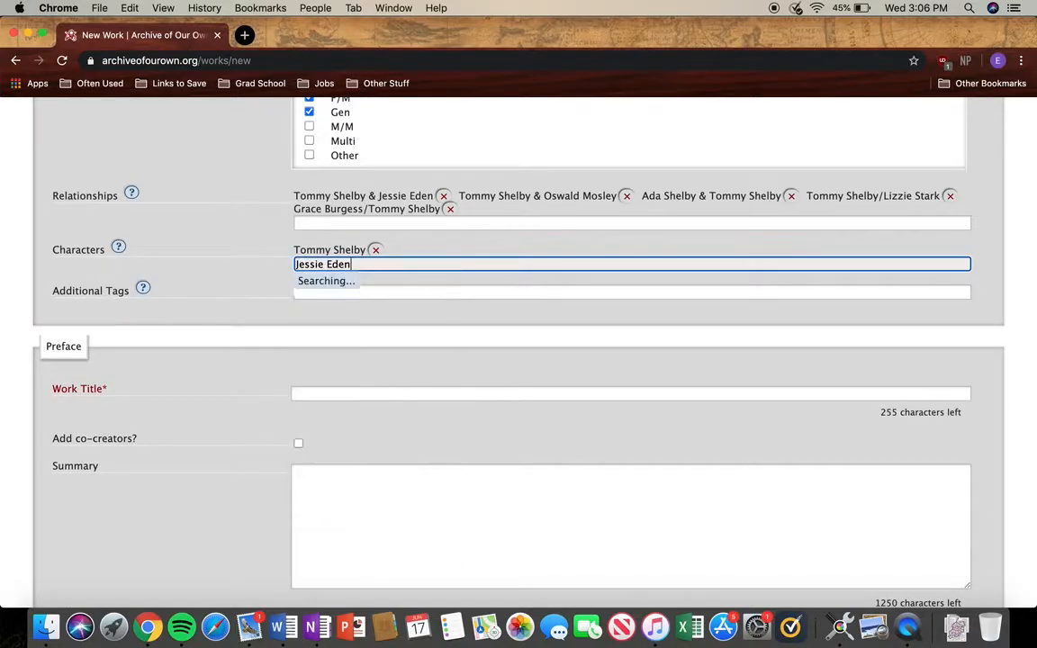
{"action": "key", "text": "Return"}
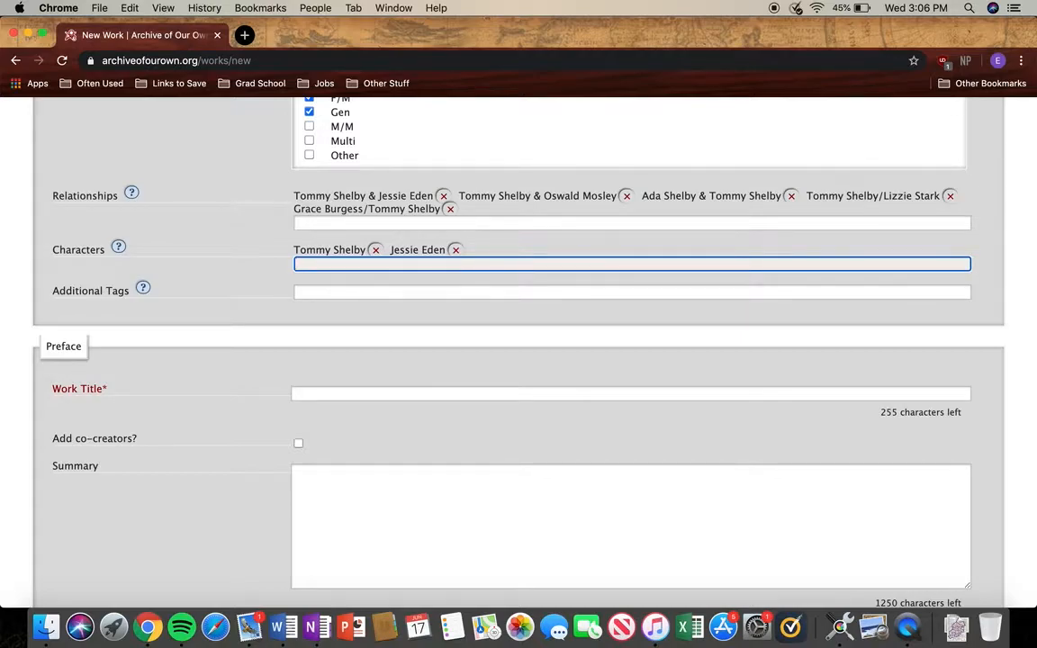
Add Oswald Mosley and Ada Shelby to the character tags from the suggestions
{"action": "type", "text": "Oswa"}
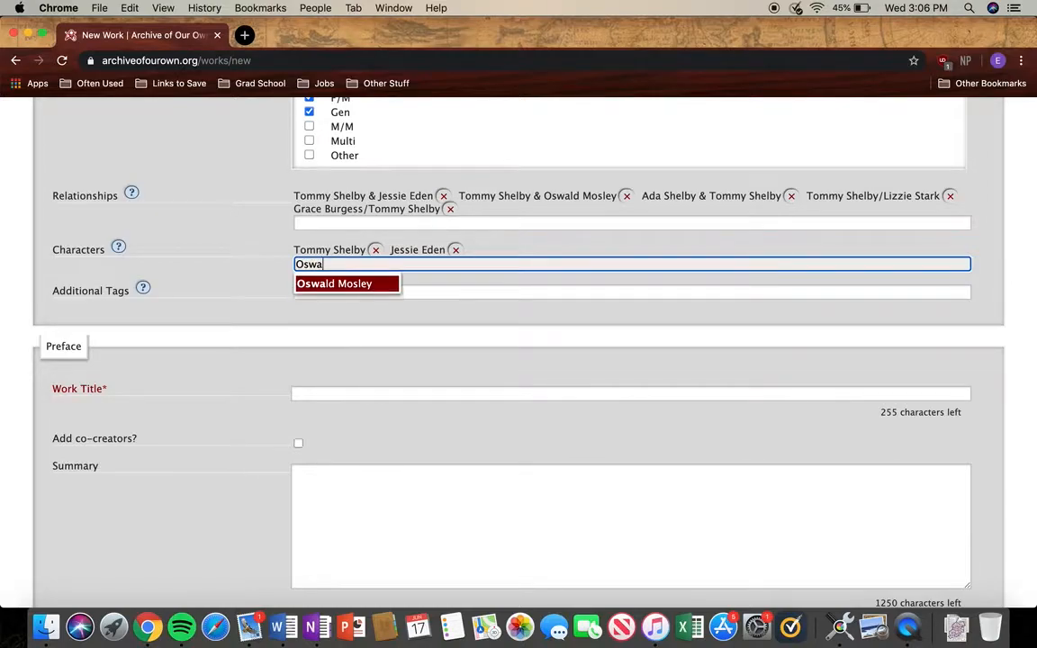
{"action": "left_click", "coordinate": [354, 288]}
{"action": "type", "text": "Ada"}
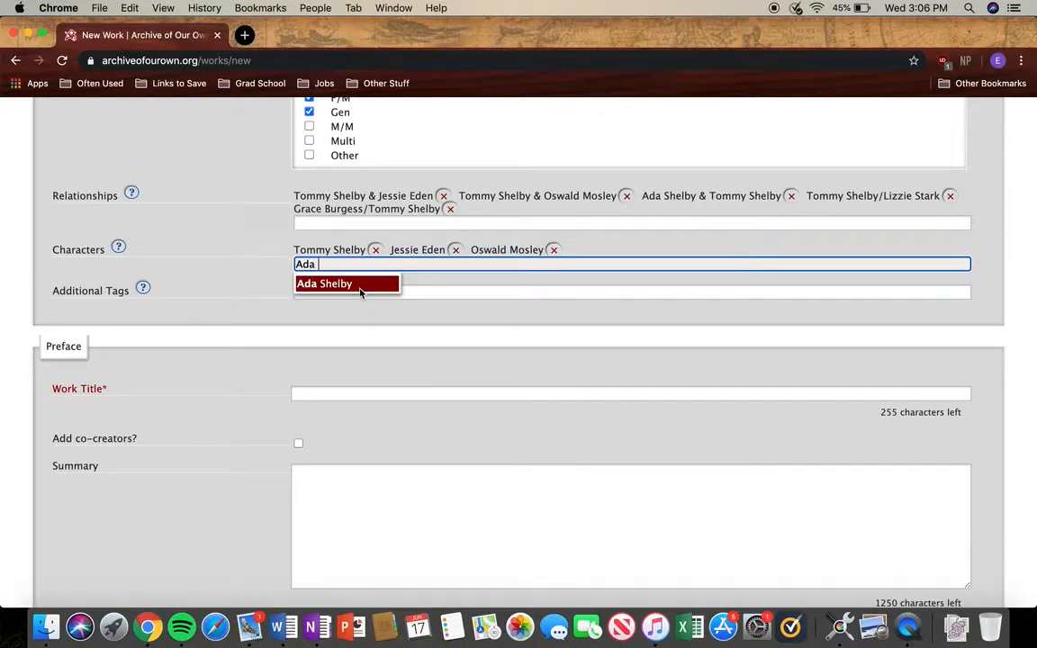
{"action": "left_click", "coordinate": [359, 286]}
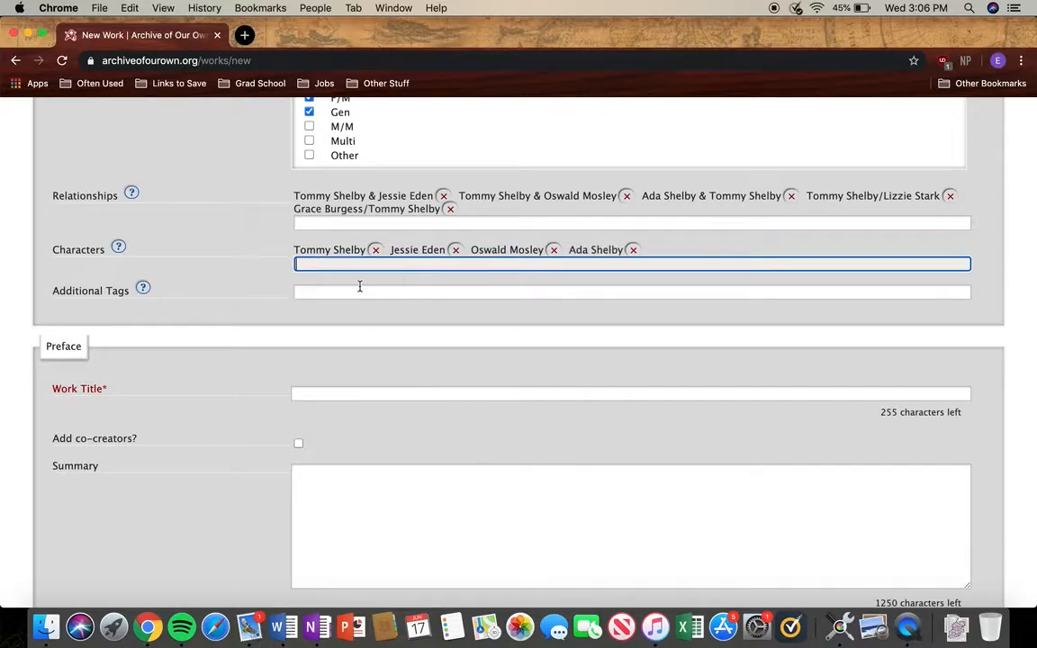
Add Lizzie Stark and Grace Burgess to the work's character tags from the suggestions
{"action": "type", "text": "Lizzie"}
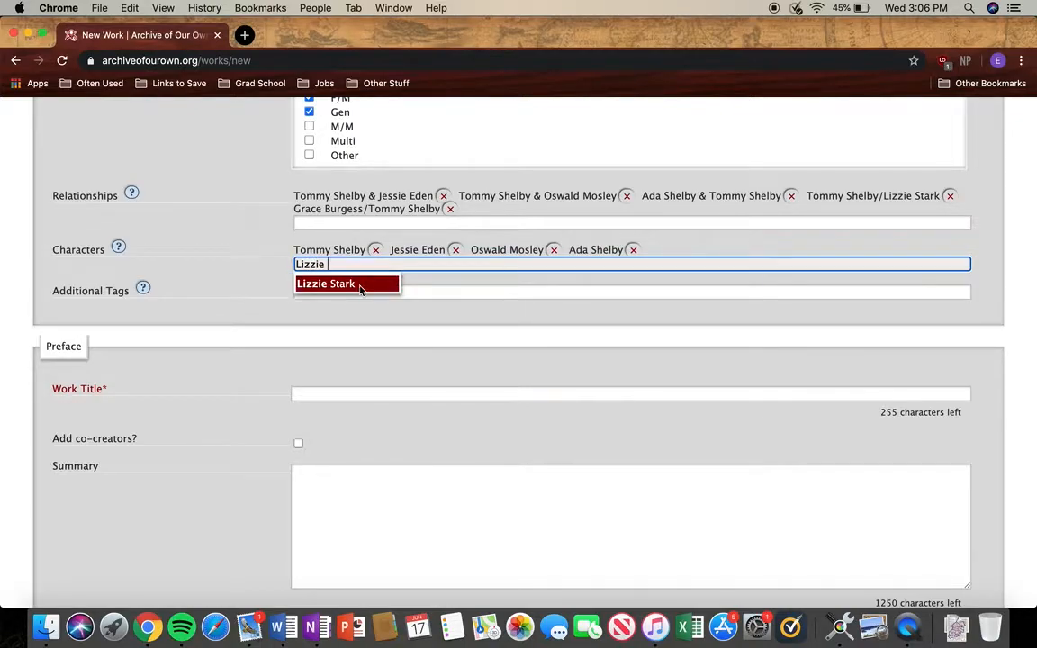
{"action": "left_click", "coordinate": [362, 287]}
{"action": "type", "text": "Grace"}
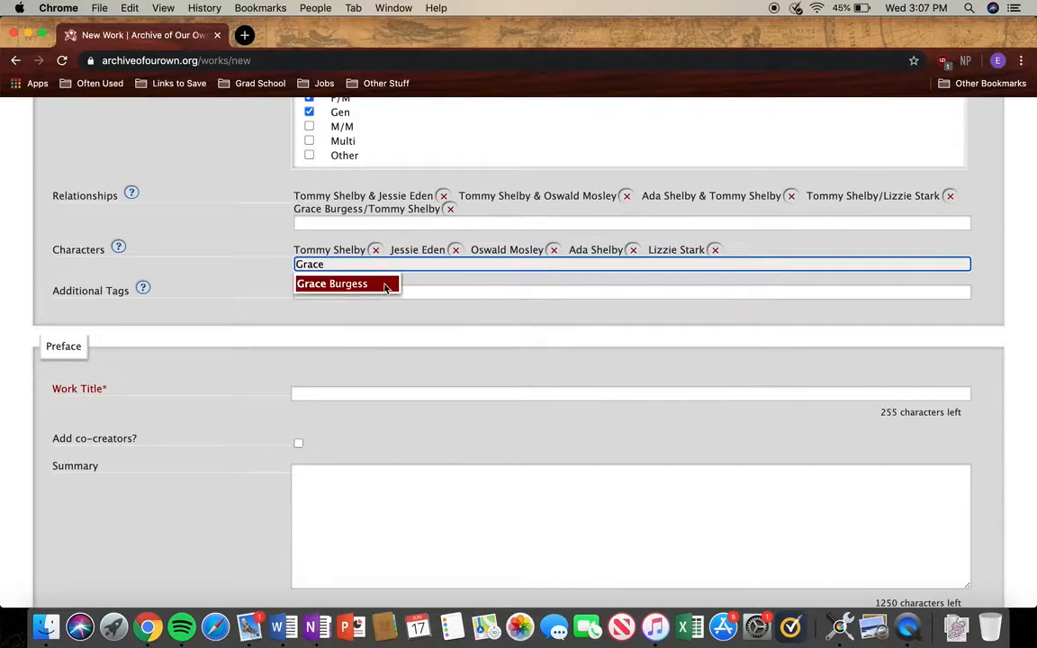
{"action": "left_click", "coordinate": [387, 286]}
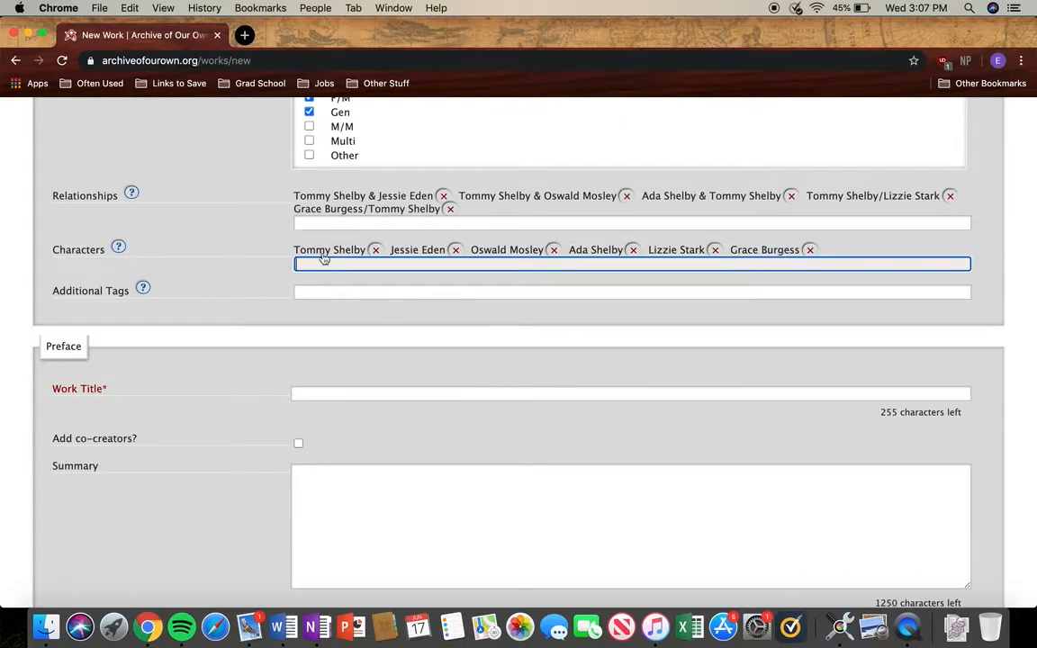
{"action": "left_click", "coordinate": [253, 281]}
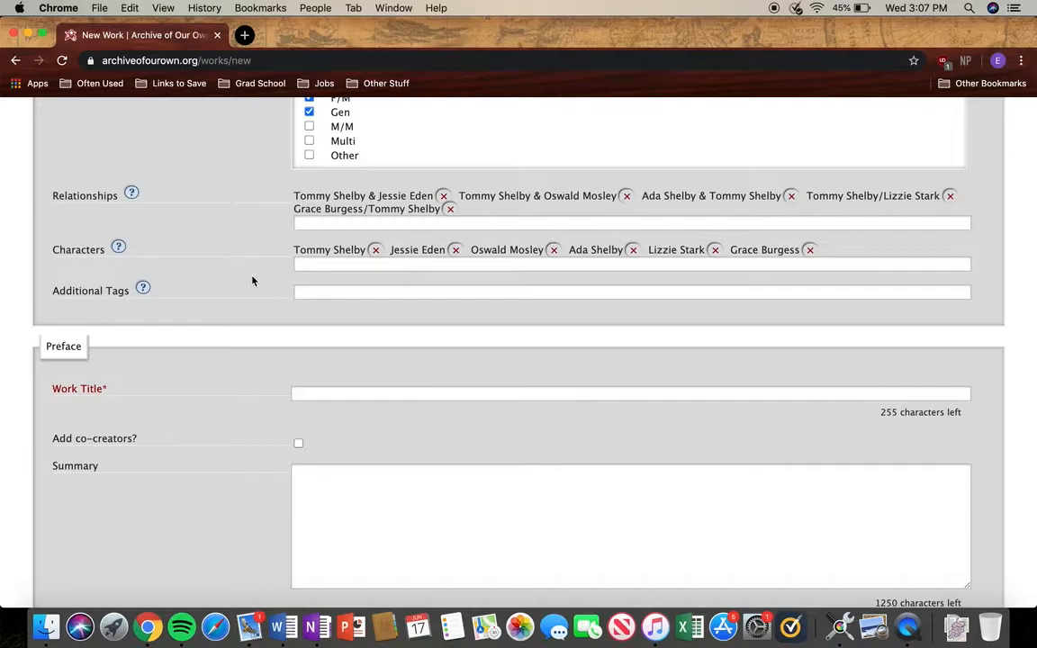
{"action": "left_click", "coordinate": [342, 264]}
{"action": "type", "text": "M"}
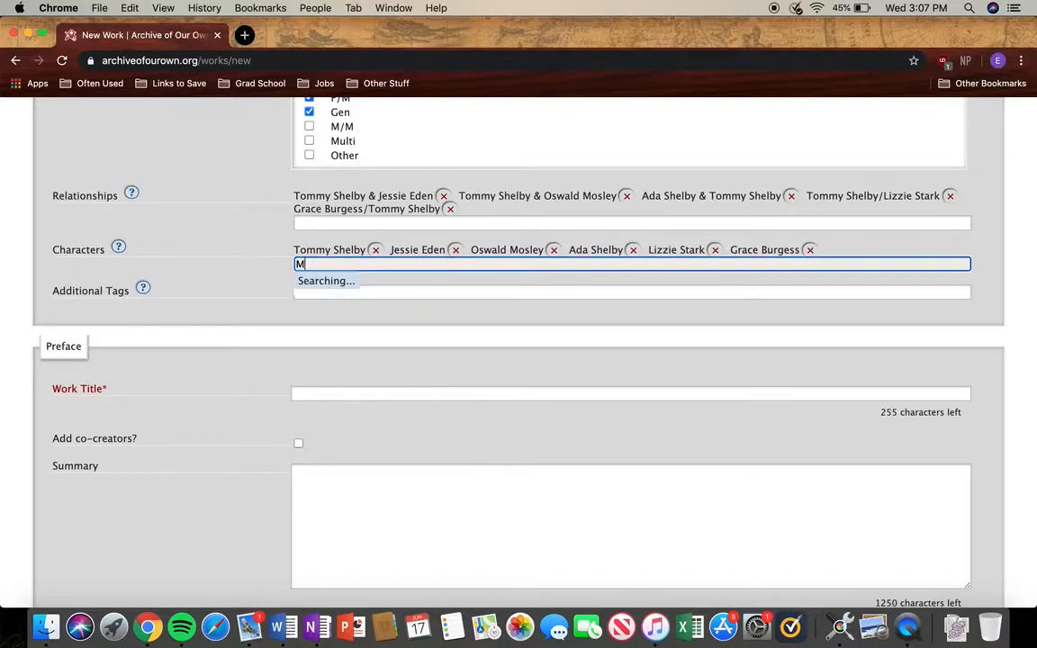
{"action": "type", "text": "entions of"}
{"action": "key", "text": "Return"}
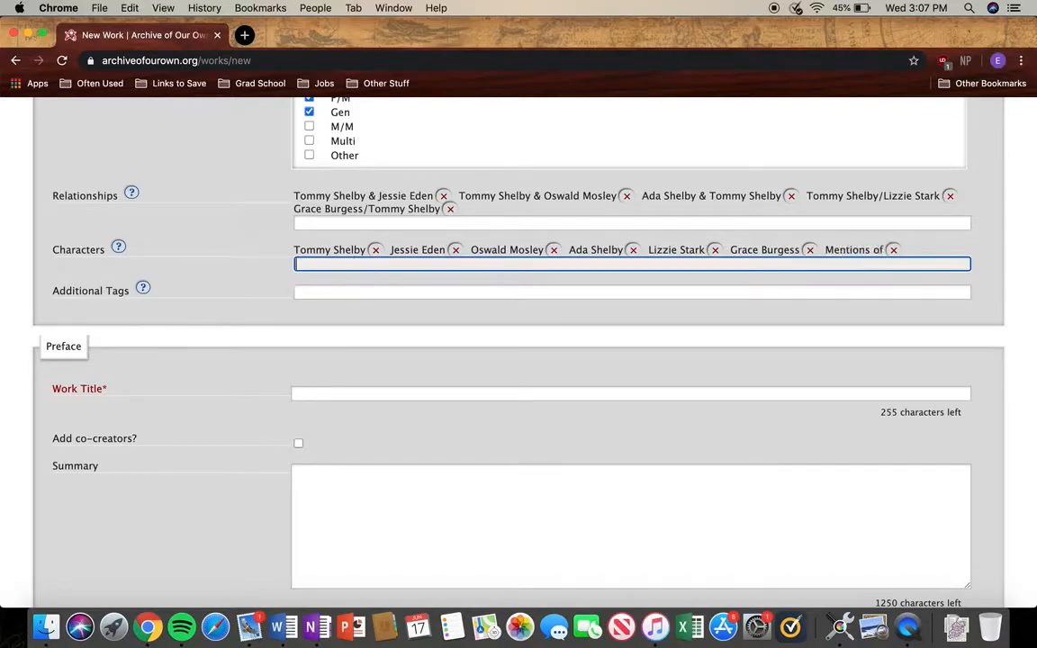
{"action": "key", "text": "BackSpace"}
{"action": "key", "text": "BackSpace"}
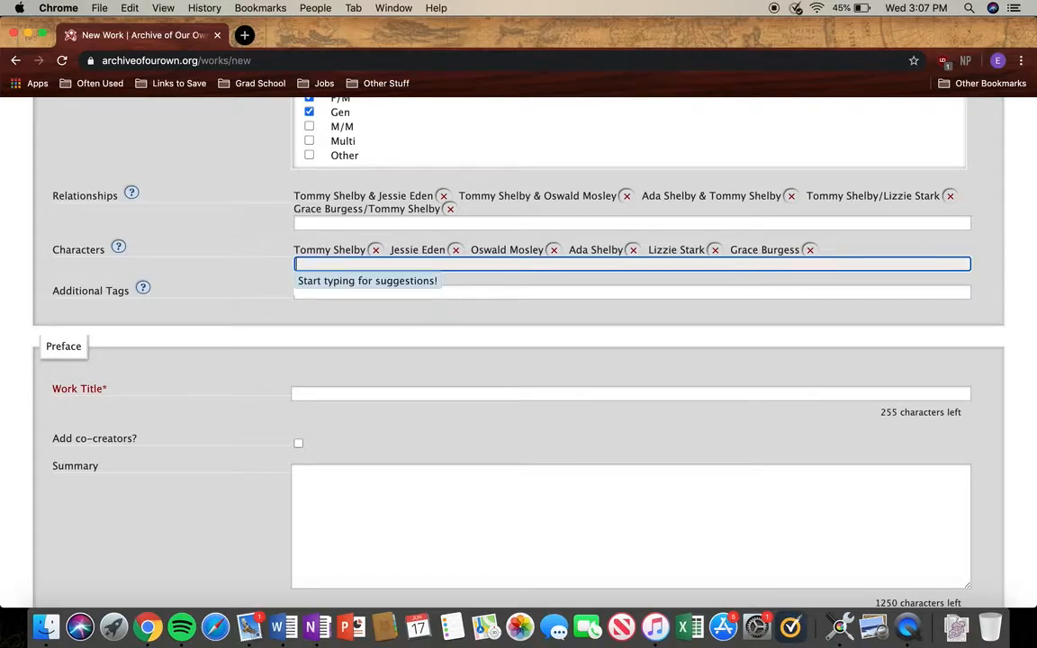
Add "Post-Season 5" as the work's first additional tag
{"action": "left_click", "coordinate": [331, 294]}
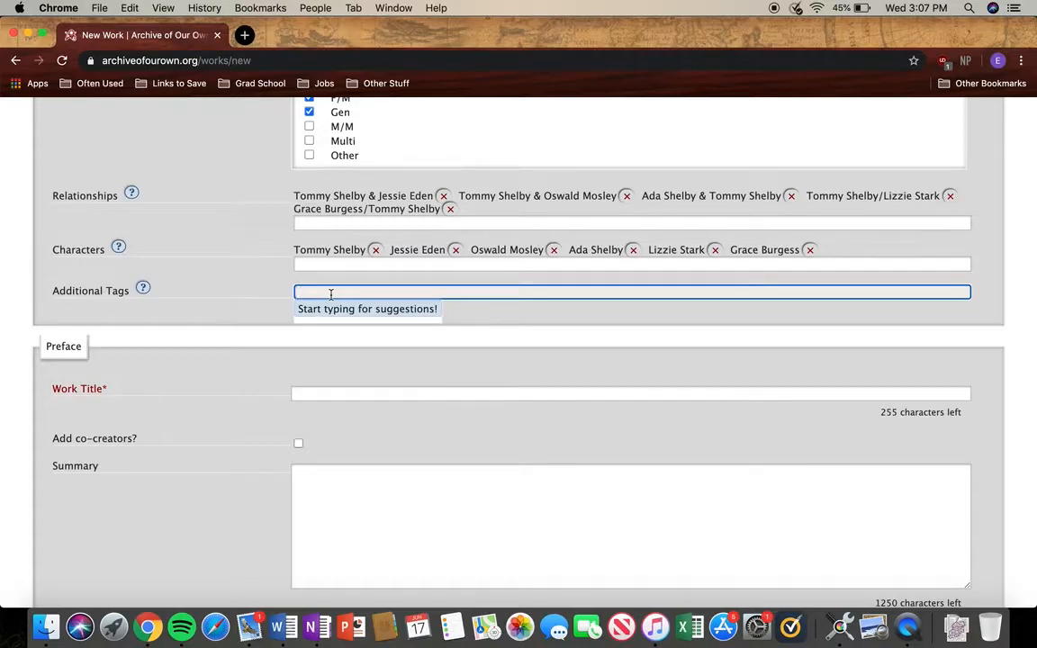
{"action": "left_click", "coordinate": [264, 295]}
{"action": "scroll", "coordinate": [265, 295], "scroll_direction": "down", "scroll_amount": 1}
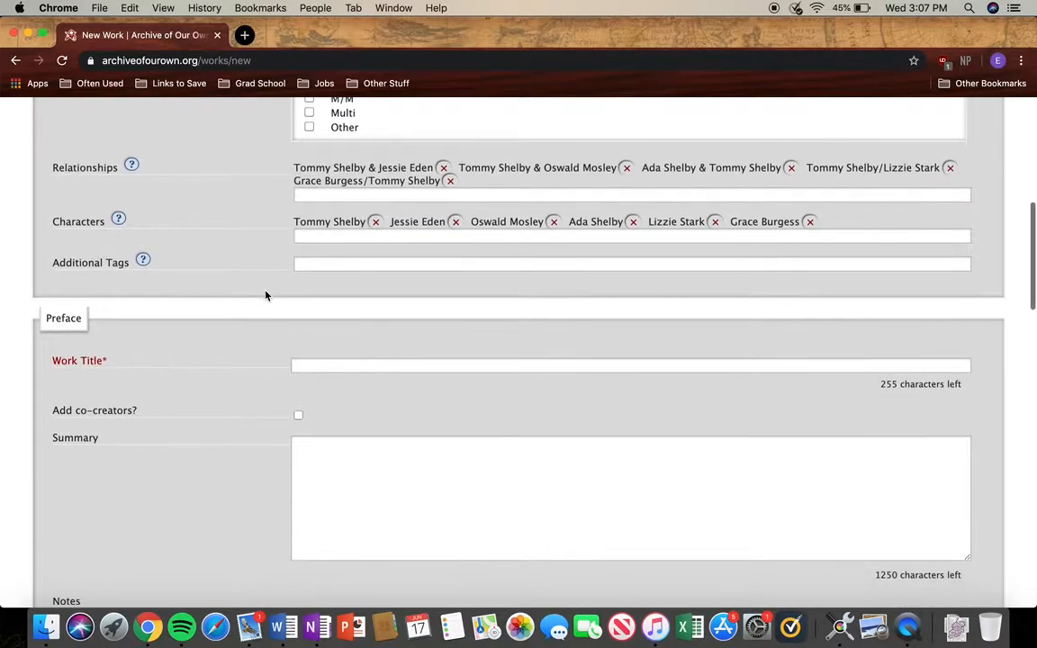
{"action": "left_click", "coordinate": [331, 262]}
{"action": "scroll", "coordinate": [331, 263], "scroll_direction": "up", "scroll_amount": 3}
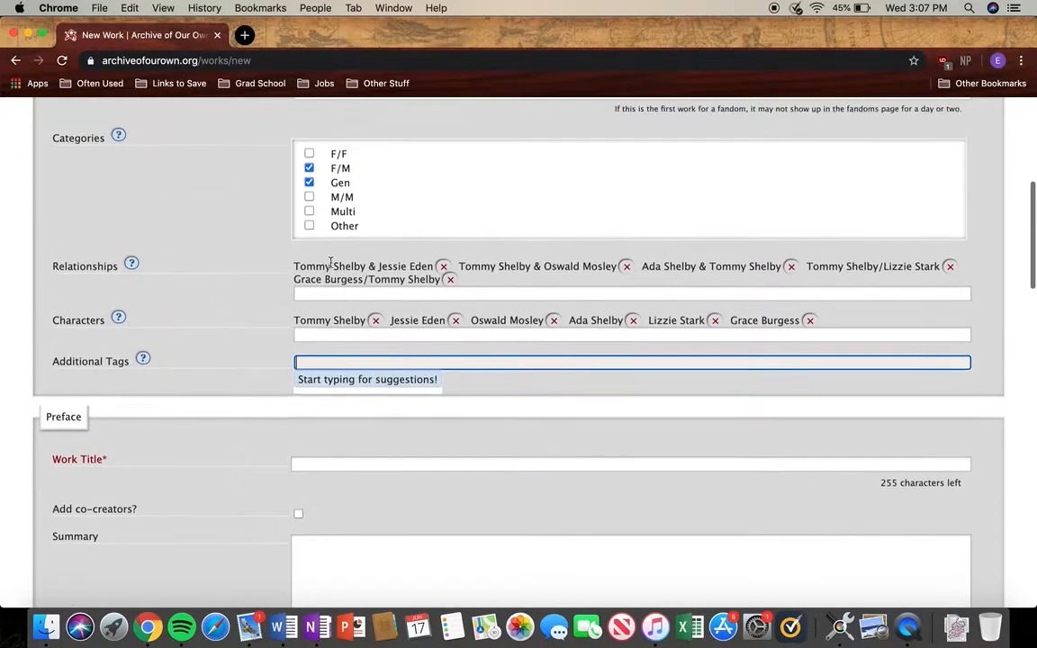
{"action": "scroll", "coordinate": [332, 262], "scroll_direction": "up", "scroll_amount": 5}
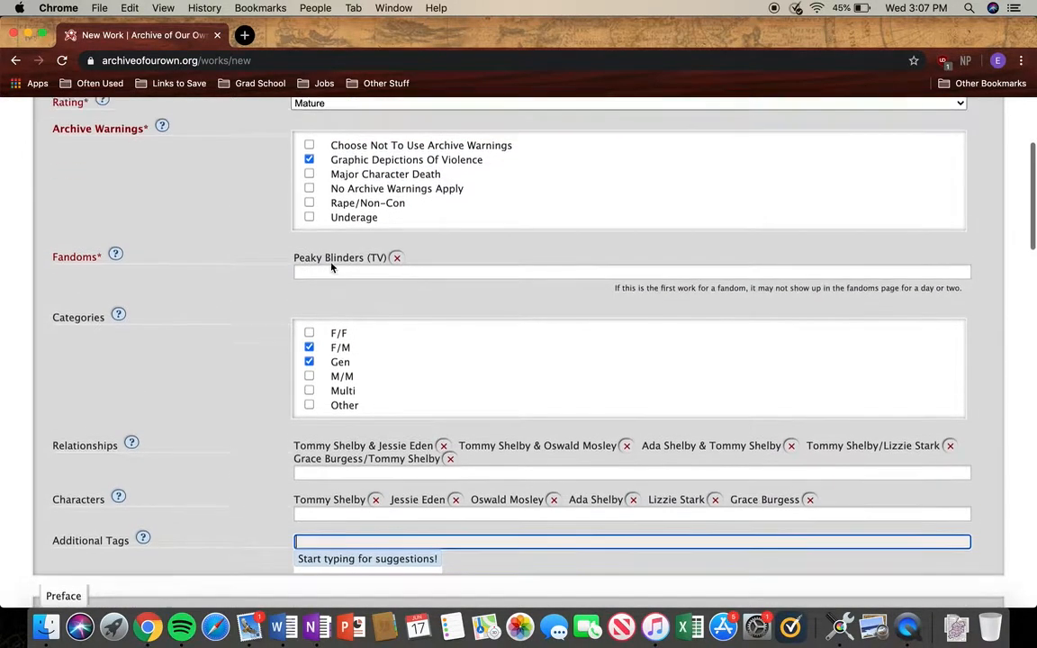
{"action": "scroll", "coordinate": [331, 267], "scroll_direction": "up", "scroll_amount": 2}
{"action": "scroll", "coordinate": [331, 267], "scroll_direction": "down", "scroll_amount": 2}
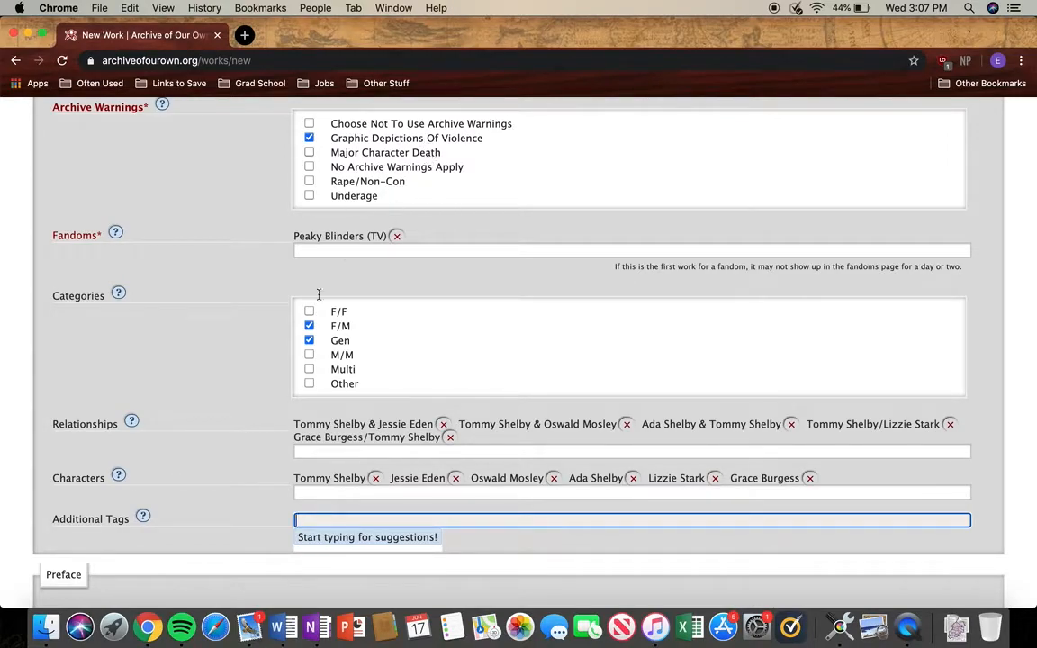
{"action": "scroll", "coordinate": [267, 516], "scroll_direction": "down", "scroll_amount": 2}
{"action": "left_click", "coordinate": [341, 454]}
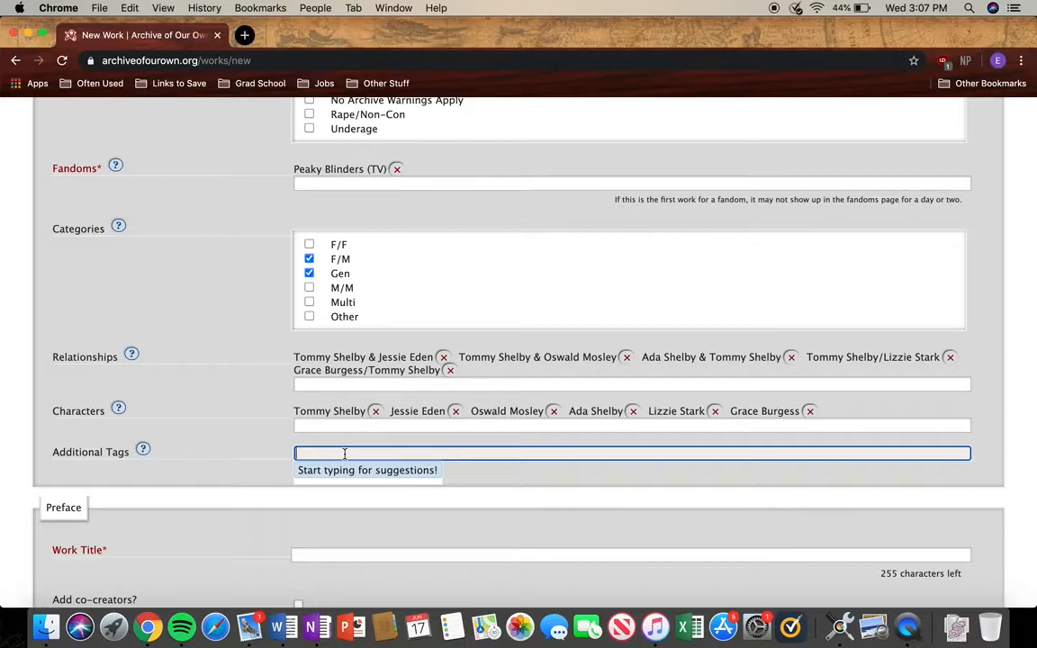
{"action": "type", "text": "Post-Season 5"}
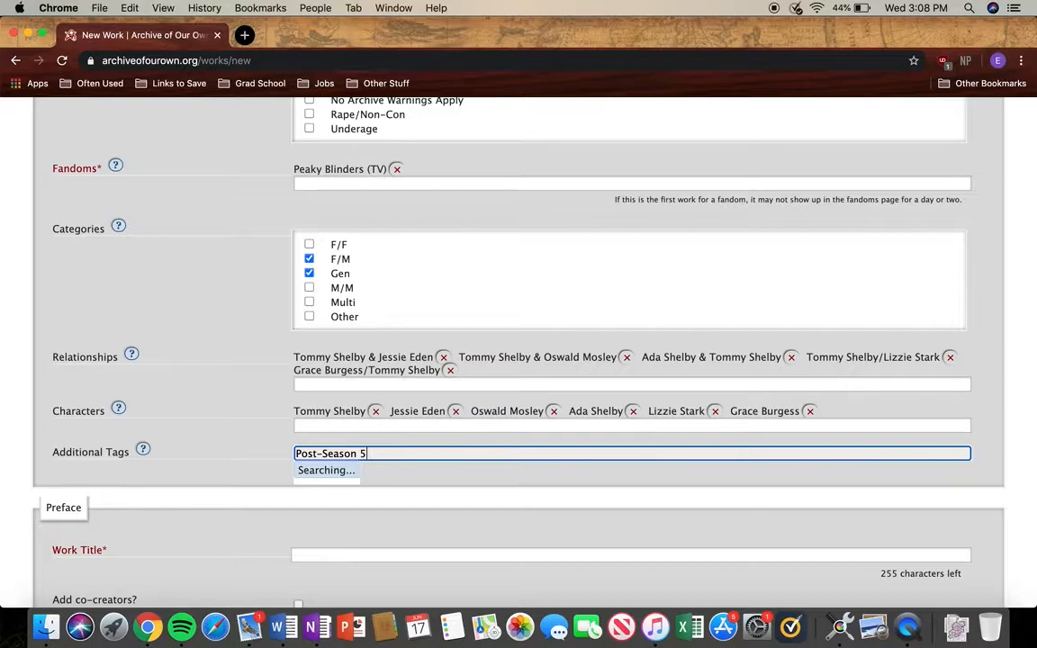
{"action": "key", "text": "Return"}
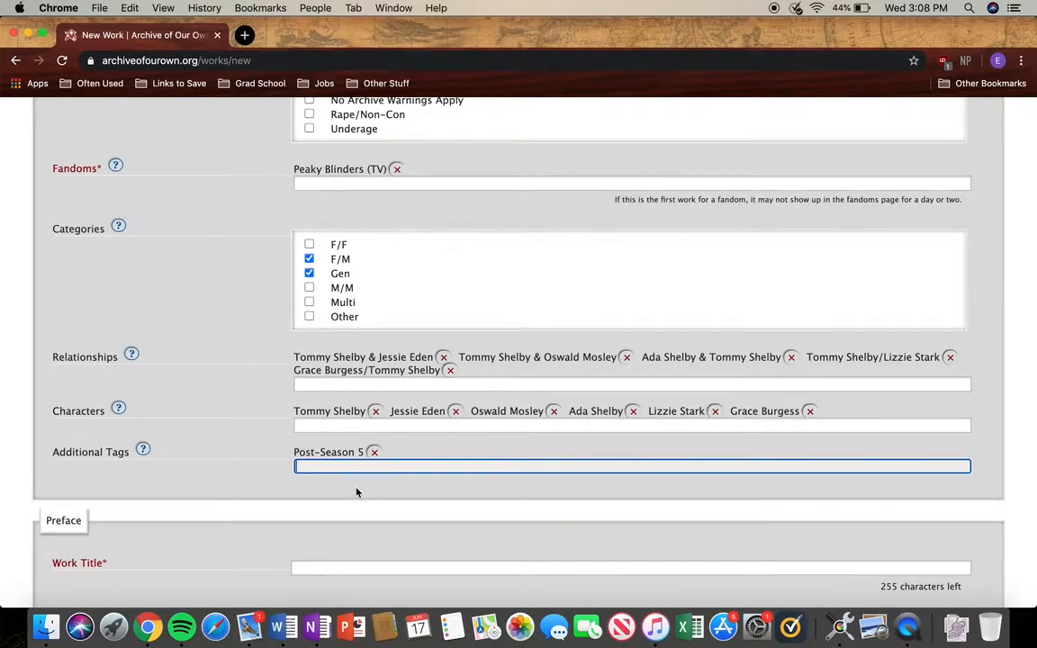
Copy "Suicidal Thoughts" from the tag list in the Word draft and add the matching suggestion to the additional tags in Chrome
{"action": "left_click", "coordinate": [283, 627]}
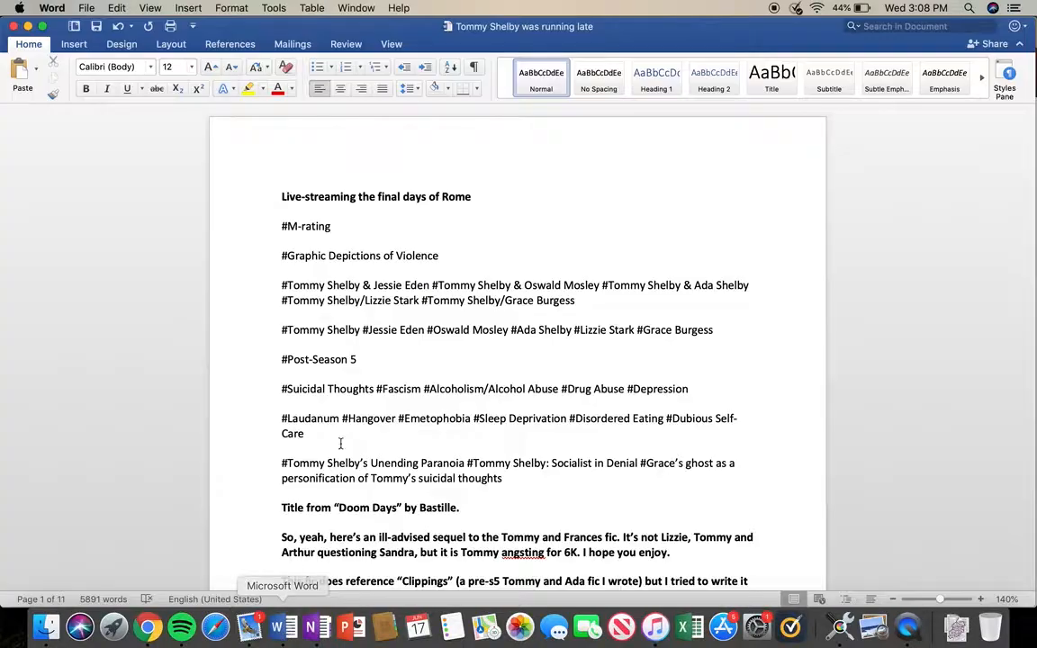
{"action": "scroll", "coordinate": [317, 319], "scroll_direction": "down", "scroll_amount": 2}
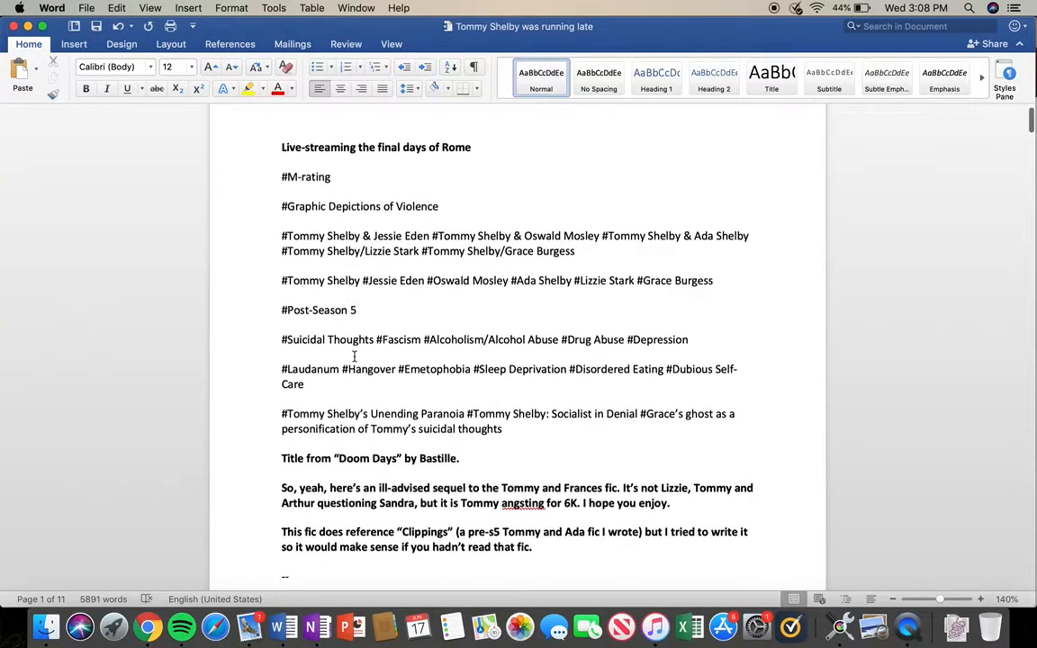
{"action": "left_click_drag", "start_coordinate": [286, 340], "coordinate": [364, 346]}
{"action": "key", "text": "super+c"}
{"action": "left_click", "coordinate": [148, 628]}
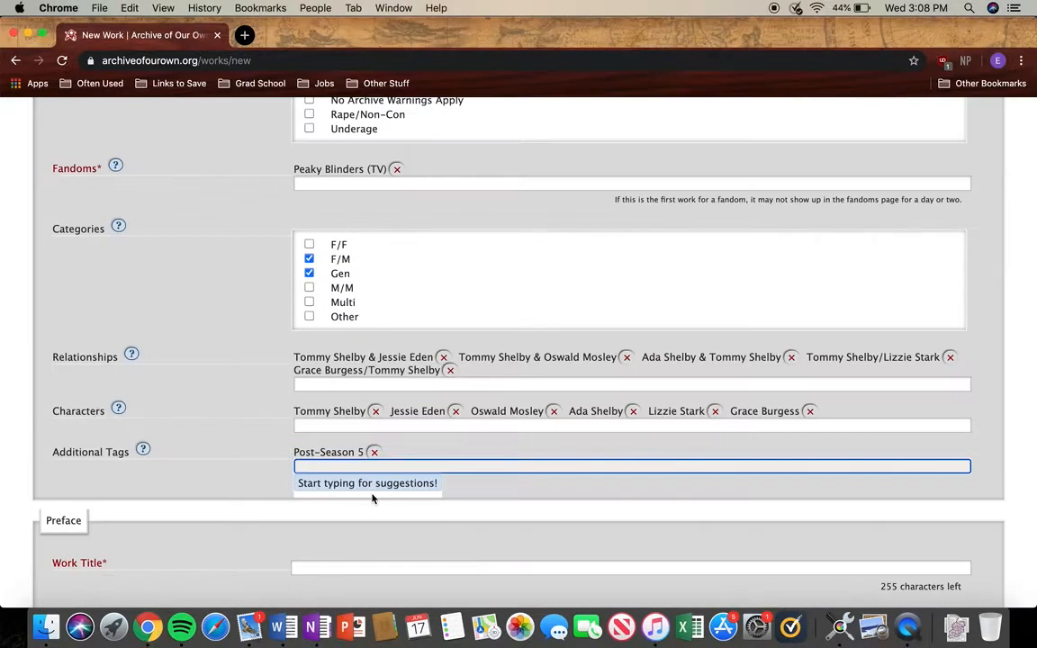
{"action": "key", "text": "super+v"}
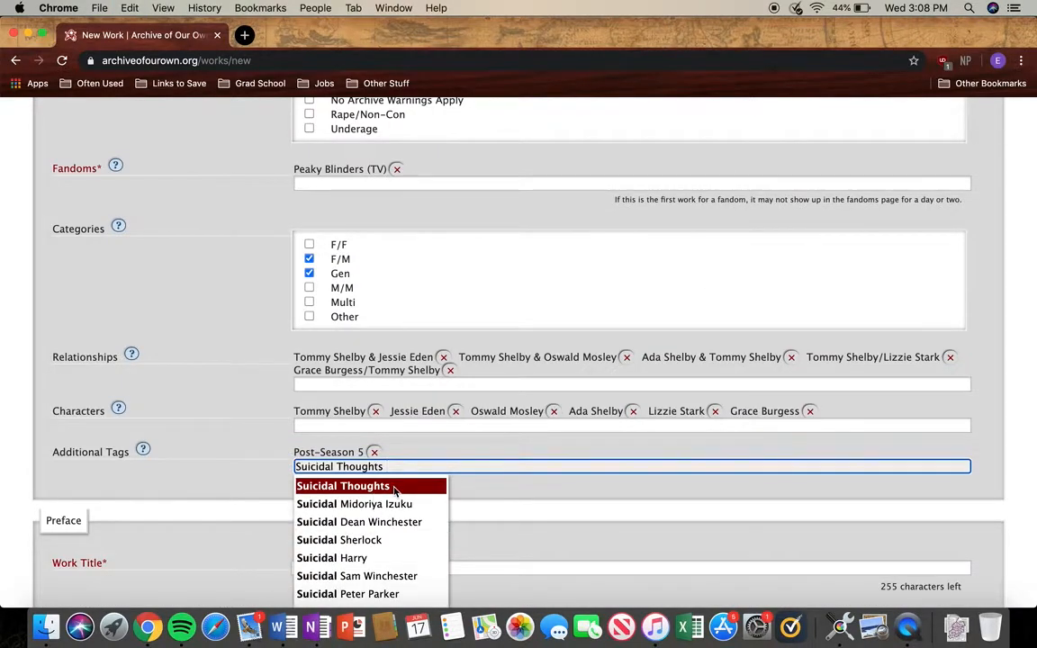
{"action": "left_click", "coordinate": [398, 487]}
{"action": "type", "text": "Fac"}
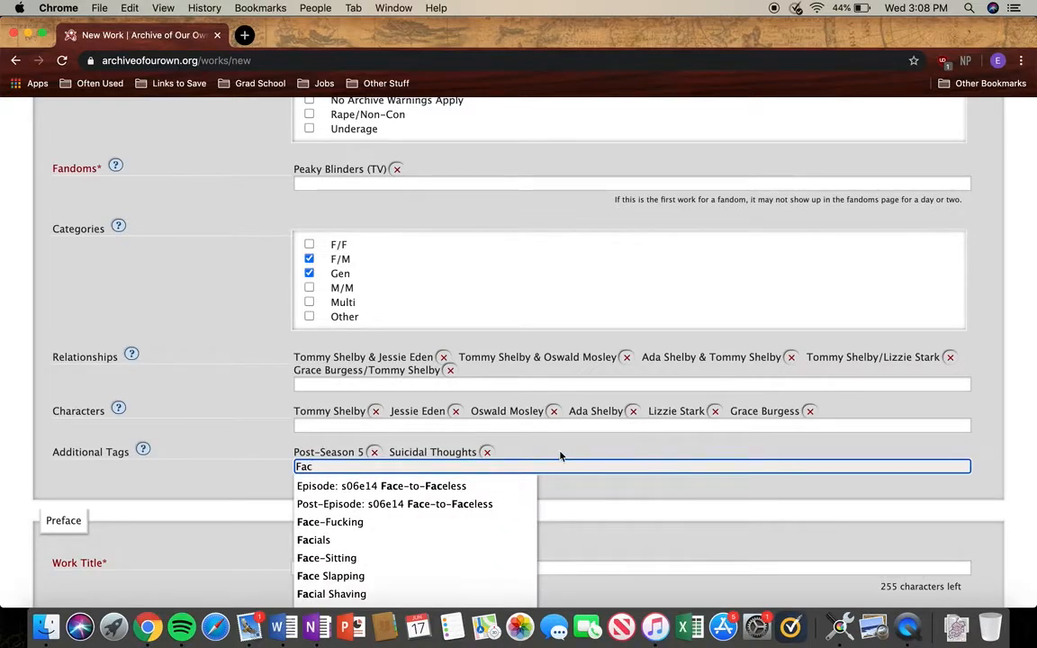
{"action": "scroll", "coordinate": [560, 456], "scroll_direction": "down", "scroll_amount": 2}
{"action": "type", "text": "ism"}
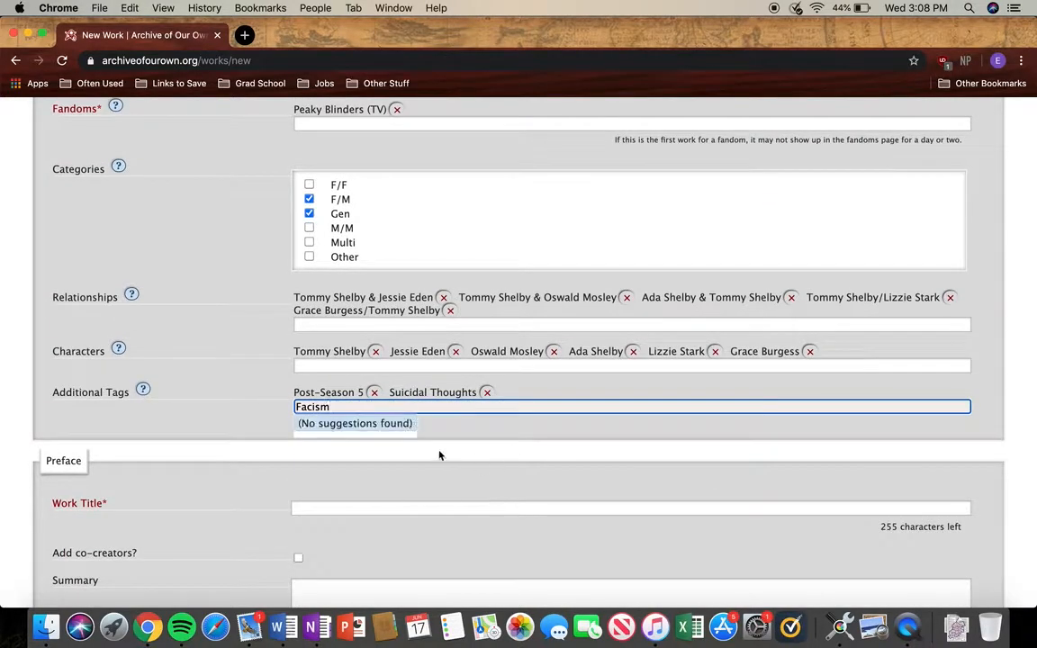
{"action": "key", "text": "BackSpace"}
{"action": "key", "text": "BackSpace"}
{"action": "key", "text": "BackSpace"}
{"action": "key", "text": "BackSpace"}
{"action": "type", "text": "sc"}
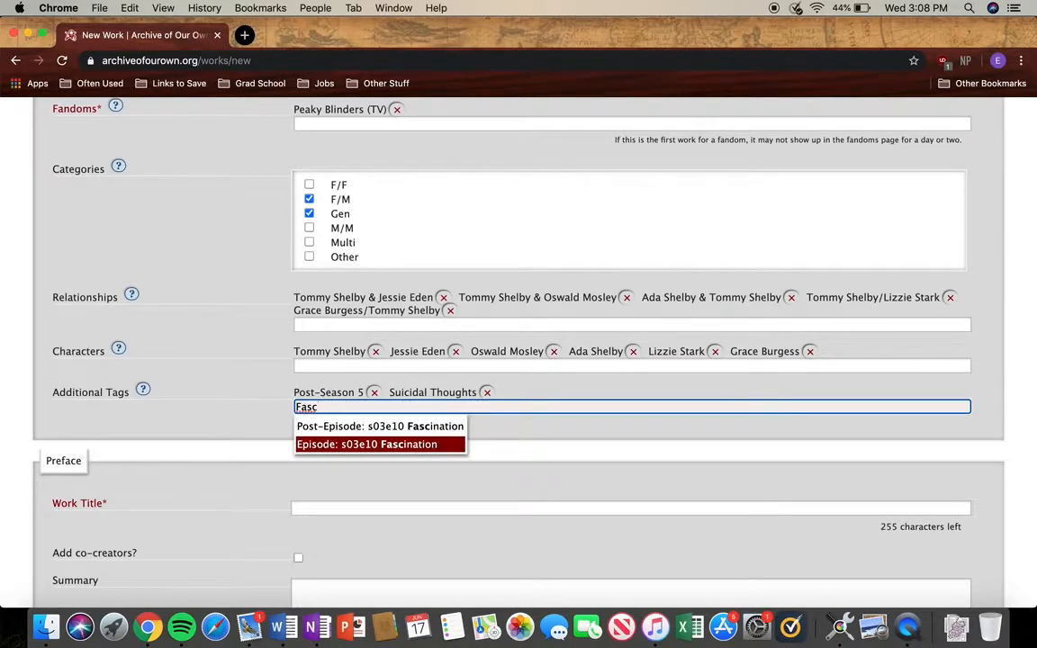
{"action": "key", "text": "BackSpace"}
{"action": "key", "text": "BackSpace"}
{"action": "key", "text": "BackSpace"}
{"action": "key", "text": "BackSpace"}
Copy the word "Fascism" from the Word draft and add it as an additional tag in Chrome
{"action": "left_click", "coordinate": [286, 630]}
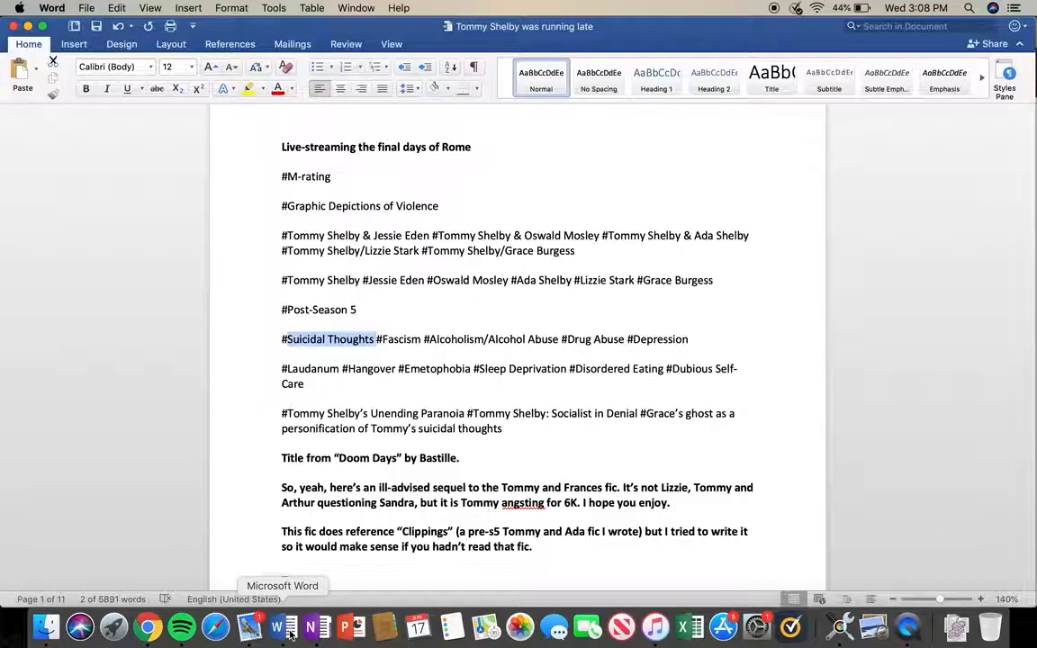
{"action": "double_click", "coordinate": [402, 339]}
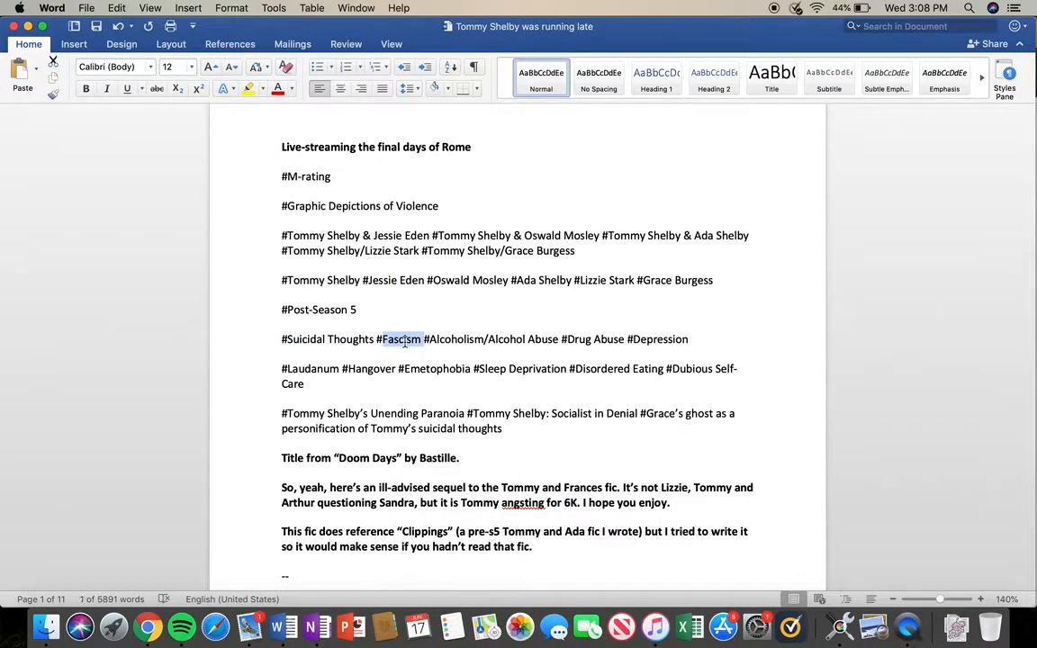
{"action": "left_click", "coordinate": [148, 630]}
{"action": "key", "text": "cmd+v"}
{"action": "key", "text": "Return"}
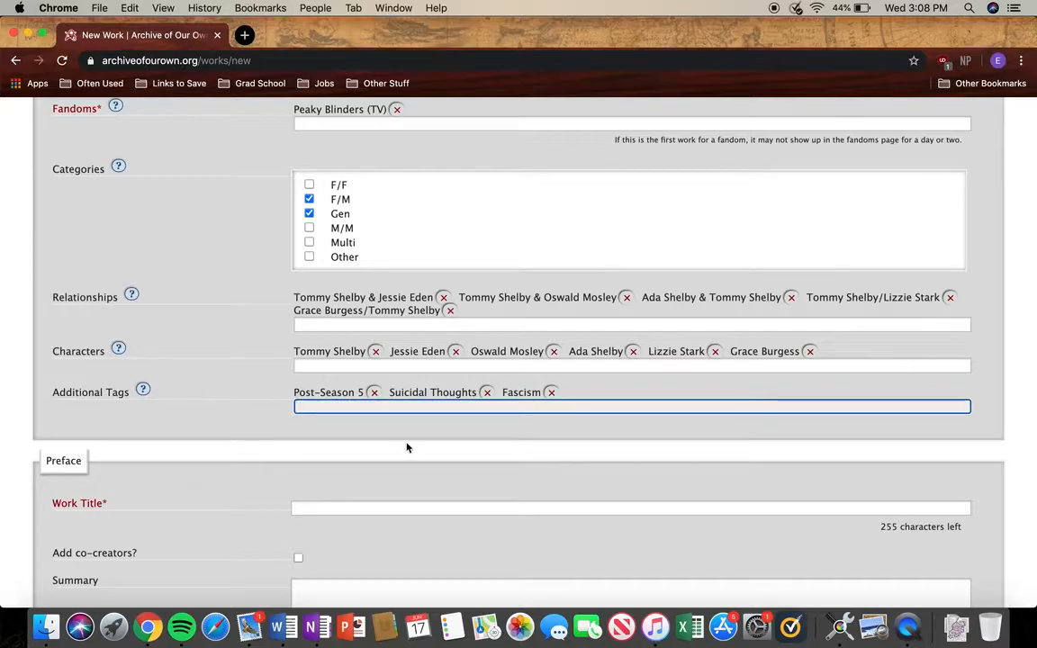
Copy "Alcoholism/Alcohol Abuse" from the Word draft and add the suggested additional tag "Alcohol Abuse/Alcoholism" in Chrome
{"action": "left_click", "coordinate": [286, 628]}
{"action": "left_click_drag", "start_coordinate": [432, 339], "coordinate": [550, 339]}
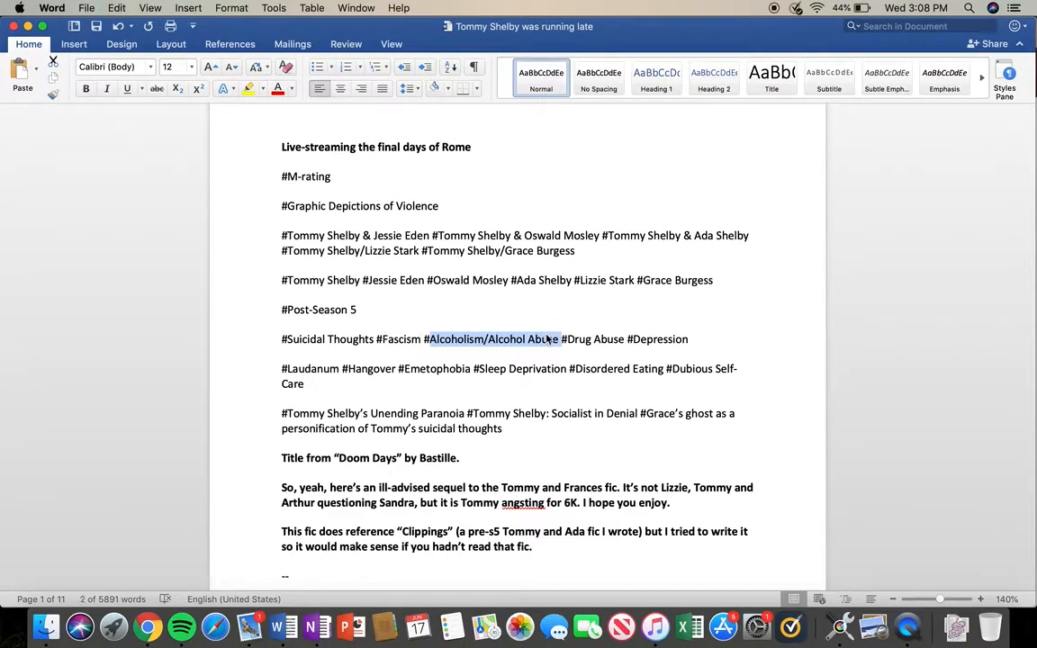
{"action": "left_click", "coordinate": [148, 627]}
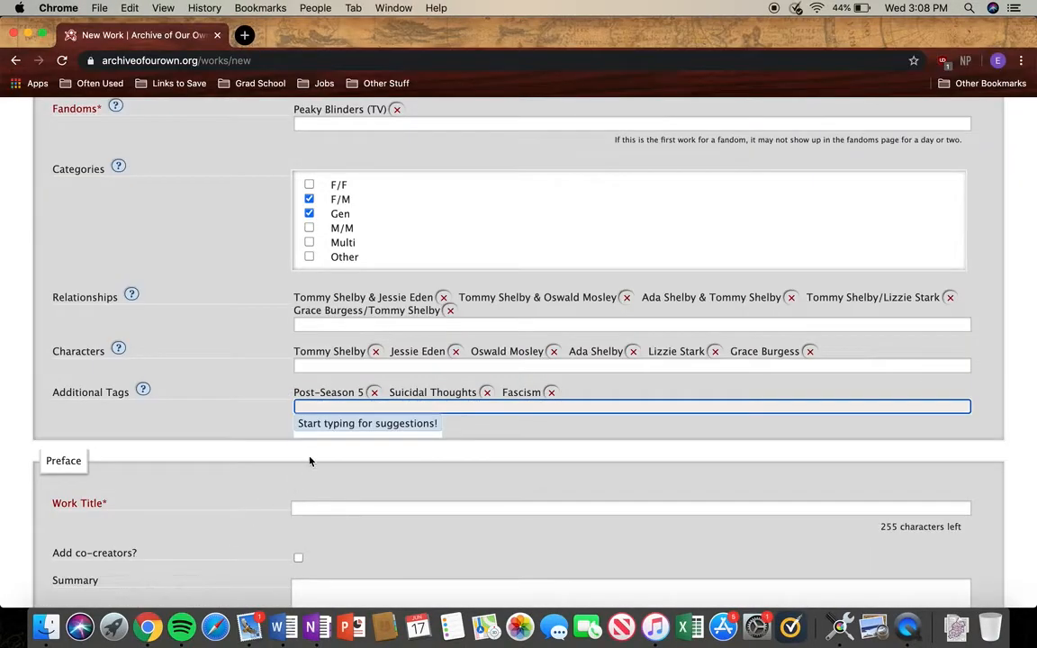
{"action": "key", "text": "super+v"}
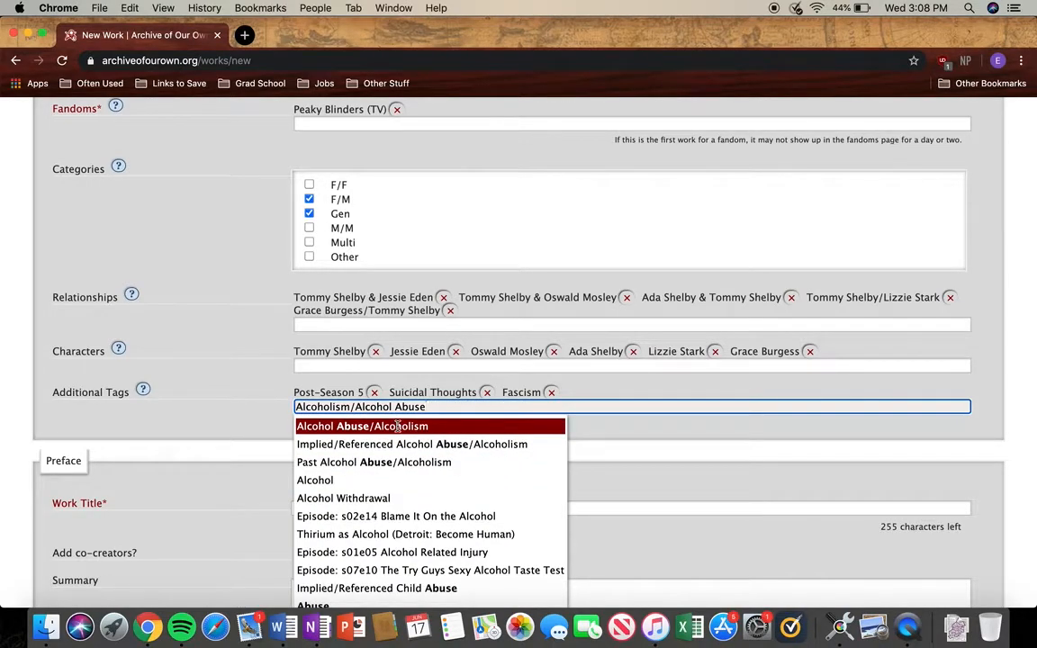
{"action": "scroll", "coordinate": [406, 547], "scroll_direction": "down", "scroll_amount": 3}
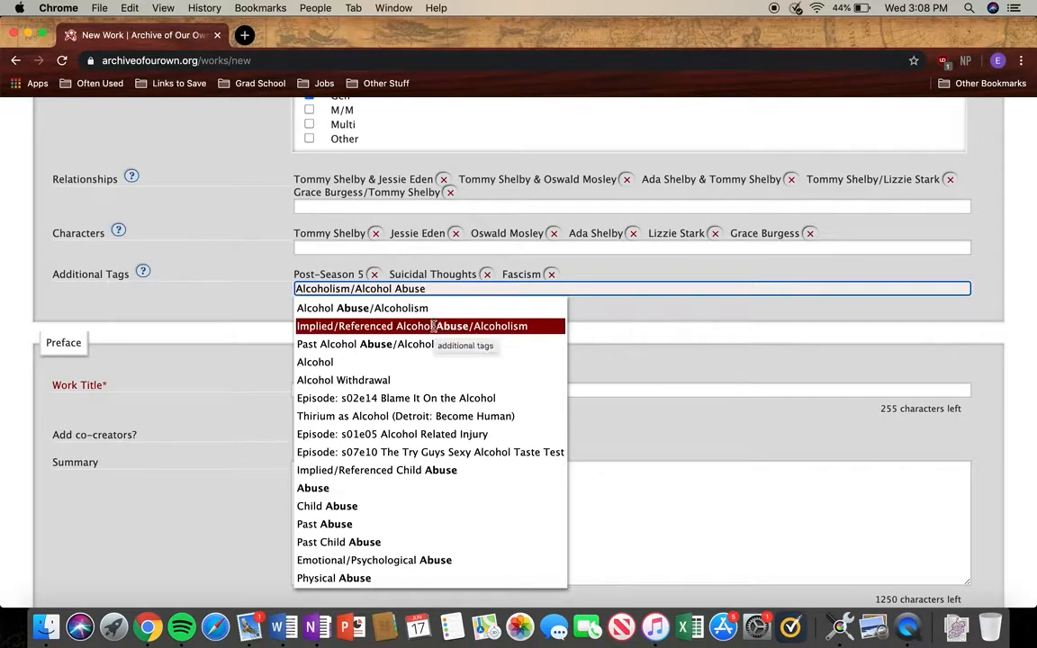
{"action": "left_click", "coordinate": [420, 314]}
Add Drug Abuse and Depression to the additional tags, checking the Word draft's tag list in between
{"action": "type", "text": "D"}
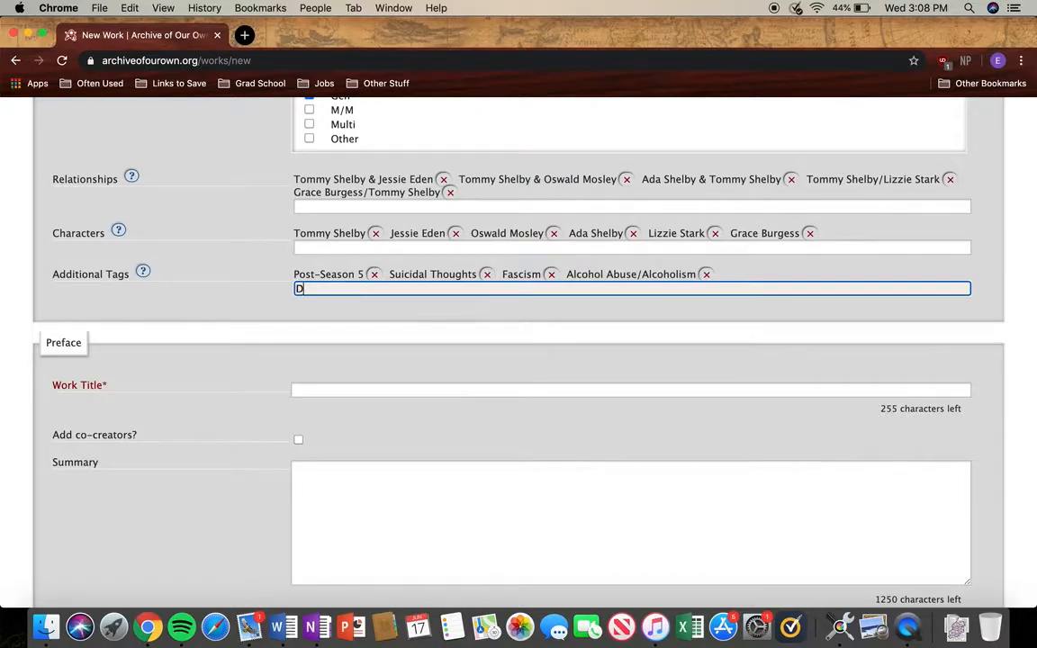
{"action": "type", "text": "rug Abuse"}
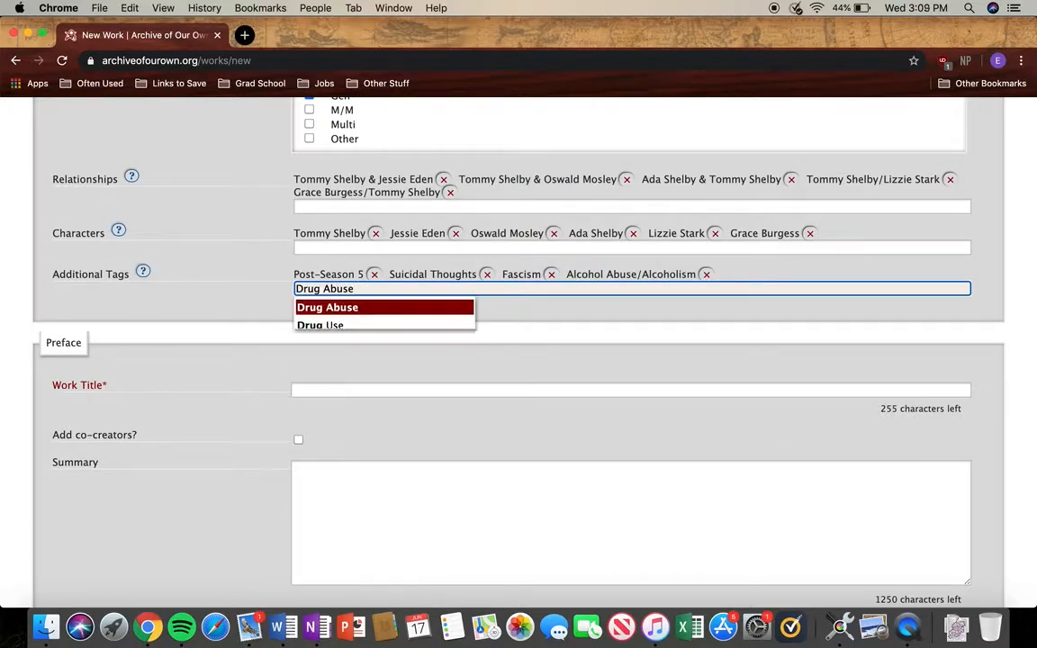
{"action": "left_click", "coordinate": [439, 314]}
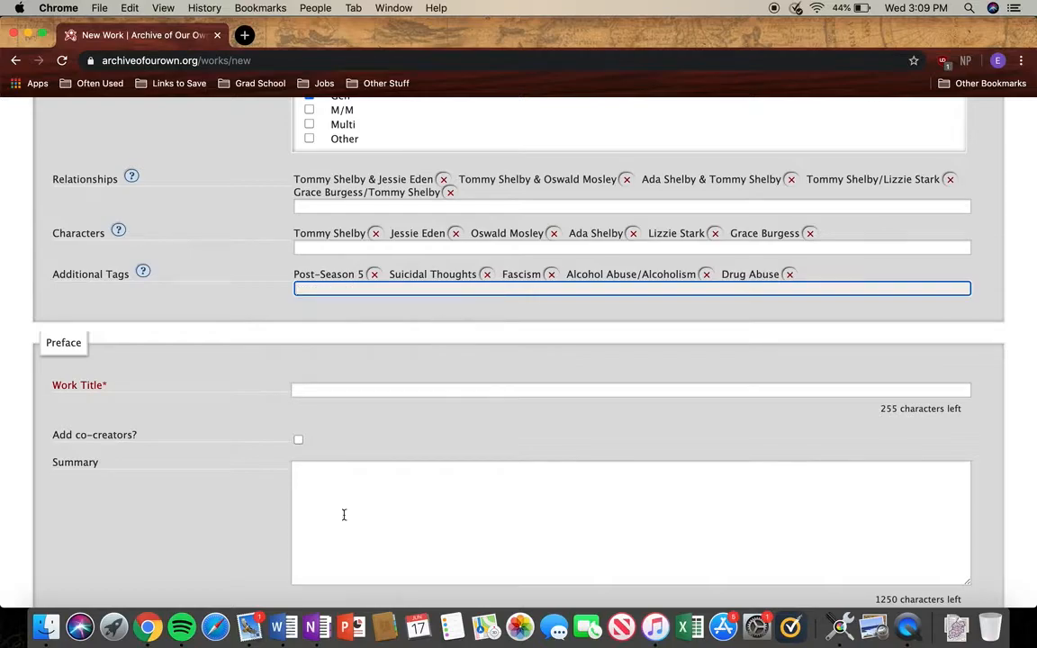
{"action": "left_click", "coordinate": [286, 630]}
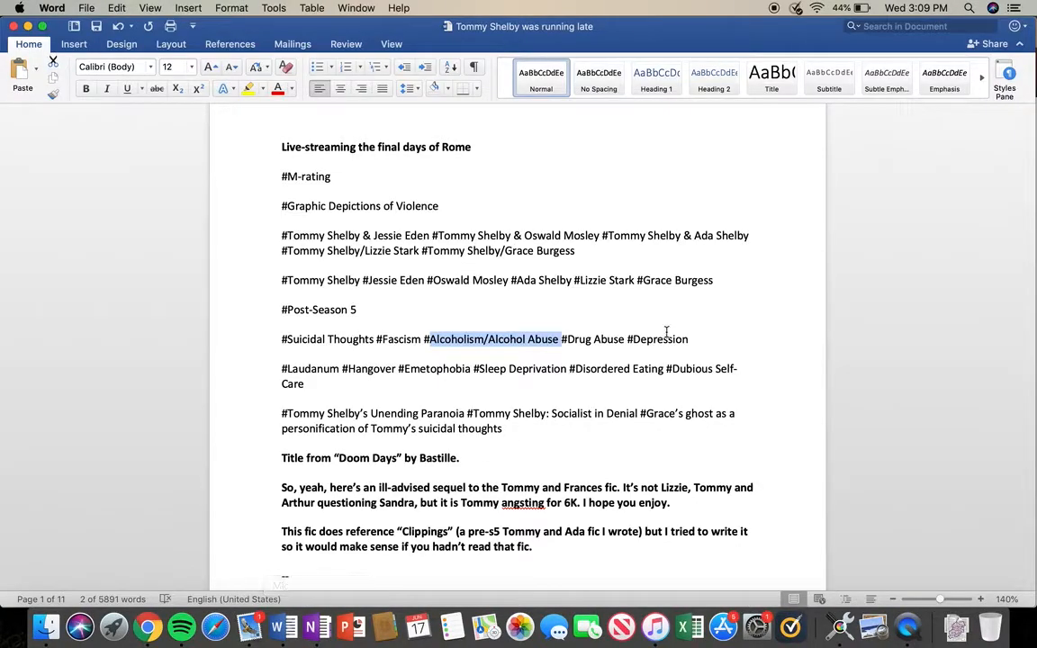
{"action": "left_click", "coordinate": [147, 630]}
{"action": "type", "text": "D"}
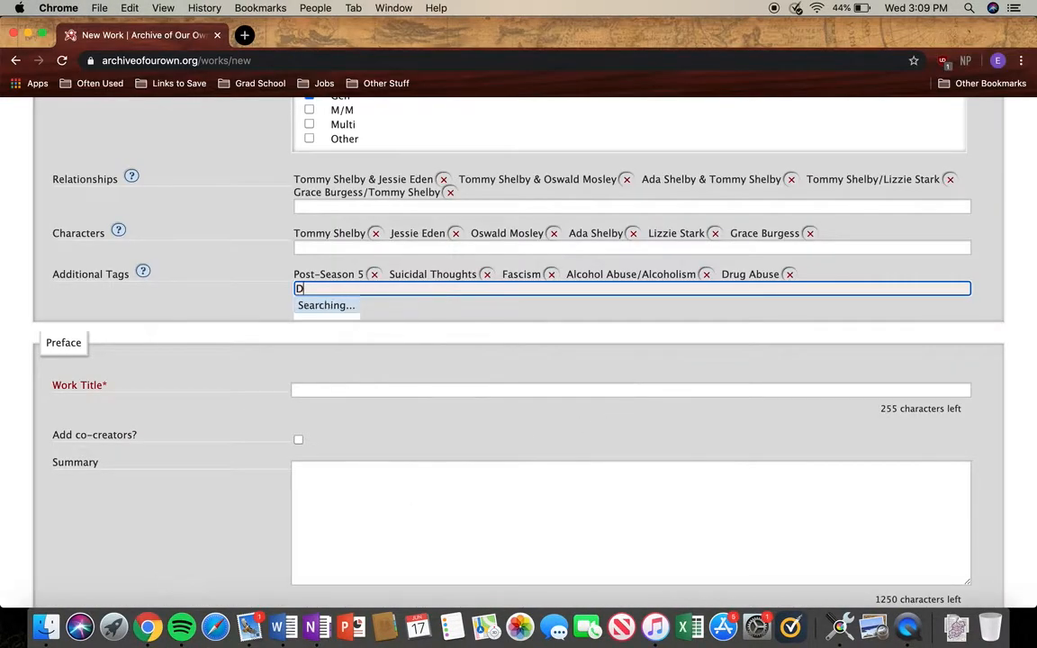
{"action": "type", "text": "epression"}
{"action": "key", "text": "Return"}
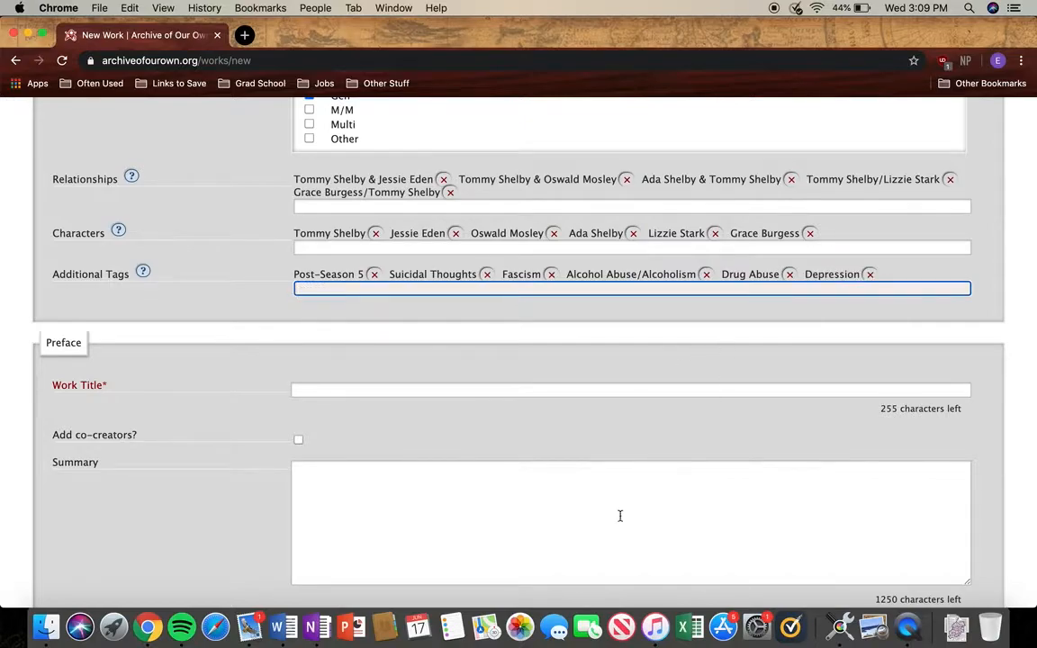
Add Laudanum and Hangover to the additional tags in Chrome, checking the Word draft's tag list before each one
{"action": "left_click", "coordinate": [285, 630]}
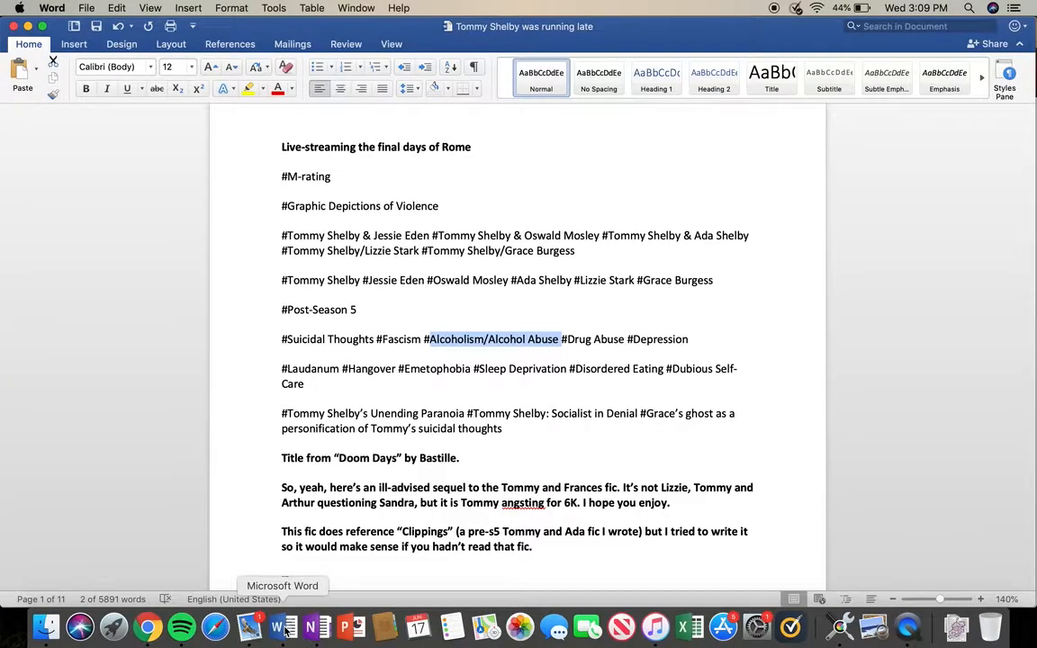
{"action": "left_click", "coordinate": [148, 627]}
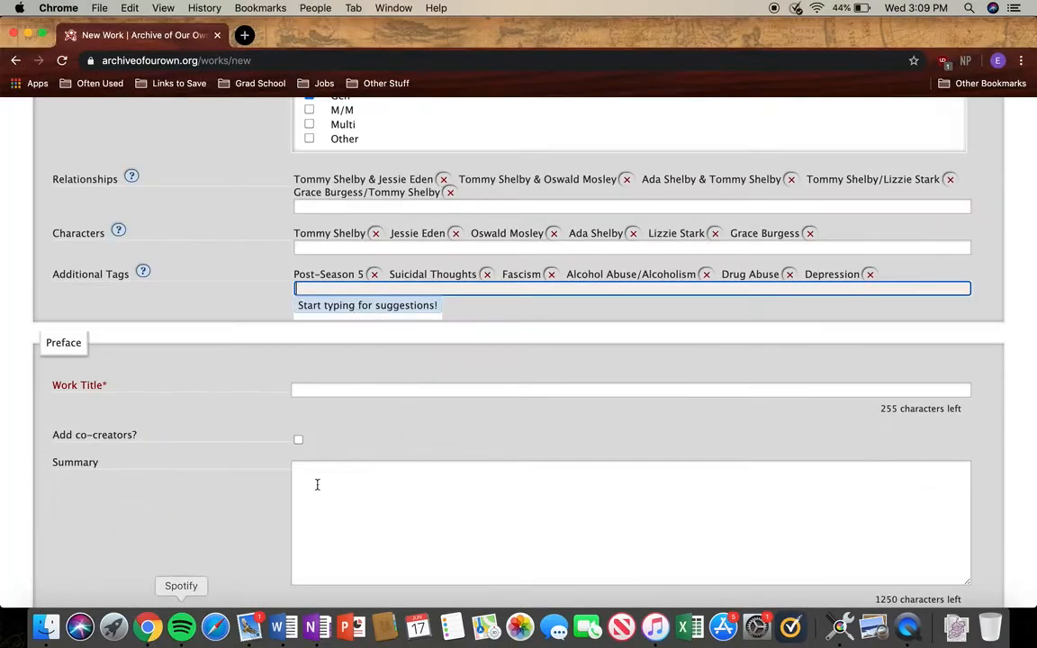
{"action": "type", "text": "Laudanum"}
{"action": "key", "text": "Return"}
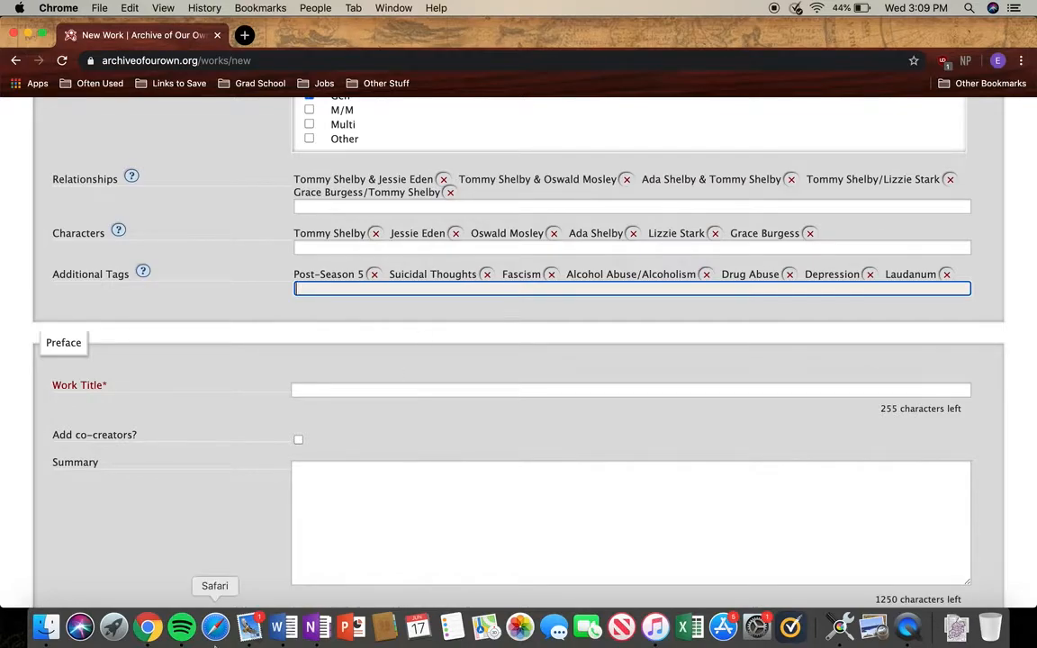
{"action": "left_click", "coordinate": [283, 628]}
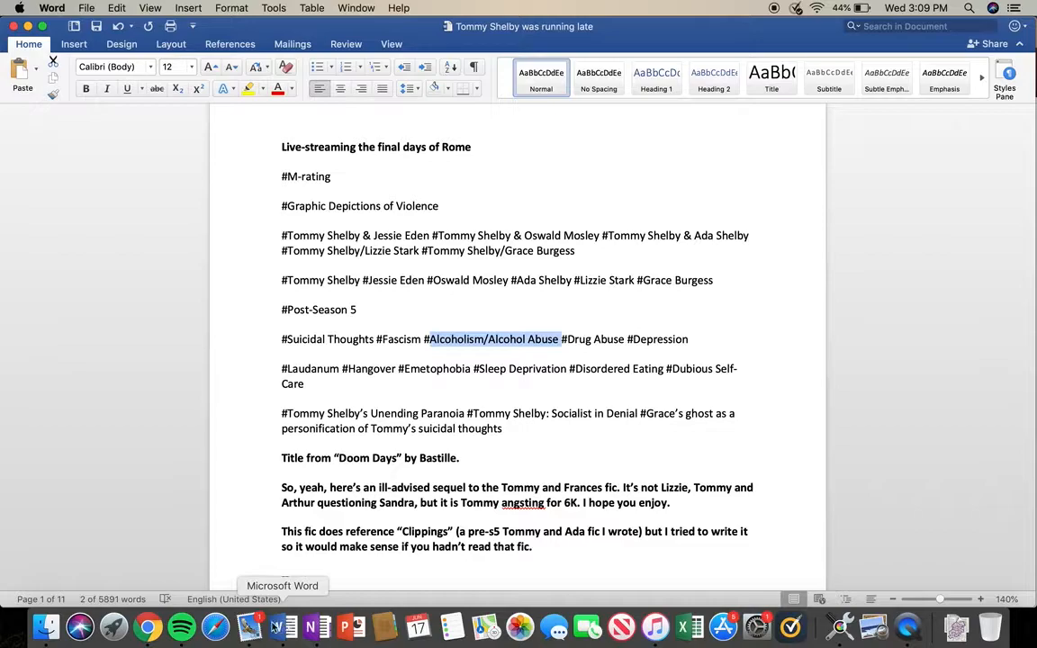
{"action": "left_click", "coordinate": [149, 628]}
{"action": "type", "text": "angover"}
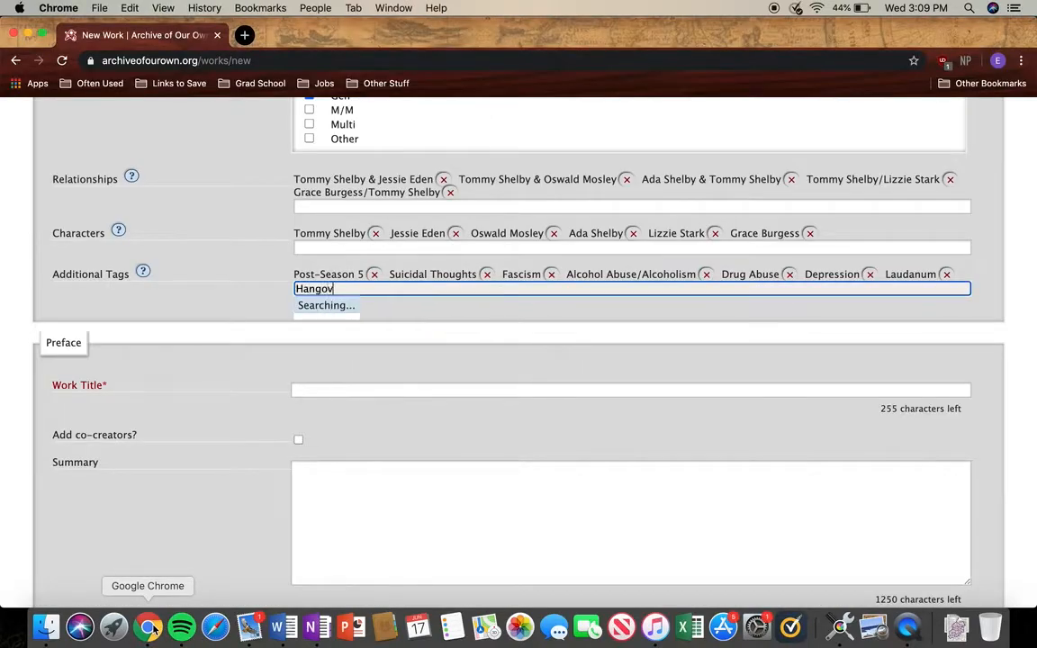
{"action": "key", "text": "Return"}
Add the suggested tag "Emetophobia" to the work's additional tags
{"action": "type", "text": "Emoeto"}
{"action": "key", "text": "BackSpace"}
{"action": "key", "text": "BackSpace"}
{"action": "key", "text": "BackSpace"}
{"action": "key", "text": "BackSpace"}
{"action": "type", "text": "etophobia"}
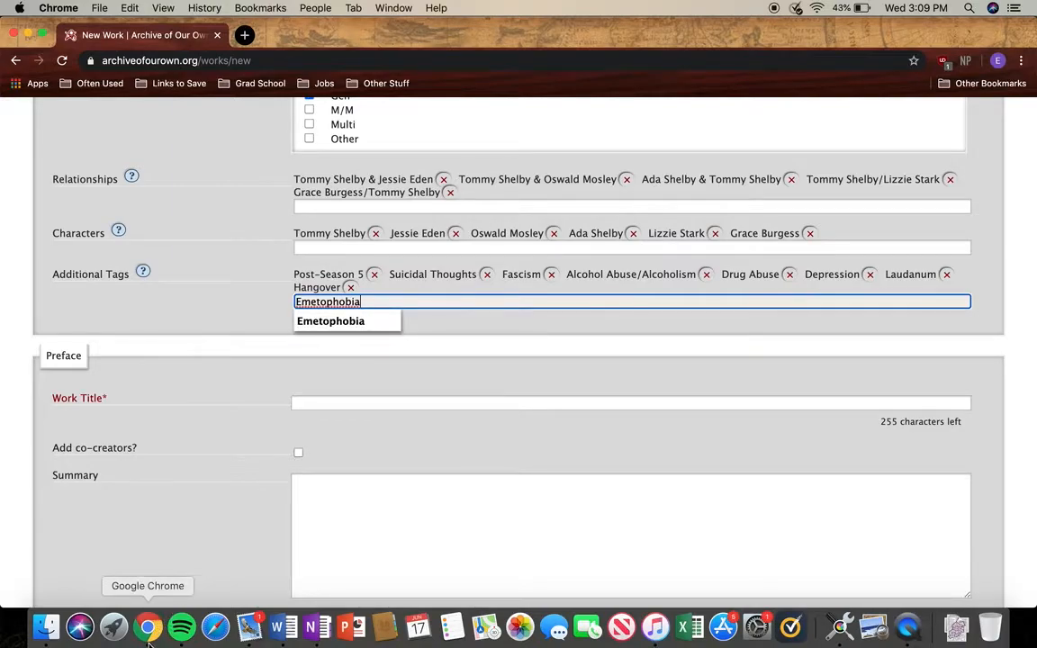
{"action": "left_click", "coordinate": [343, 321]}
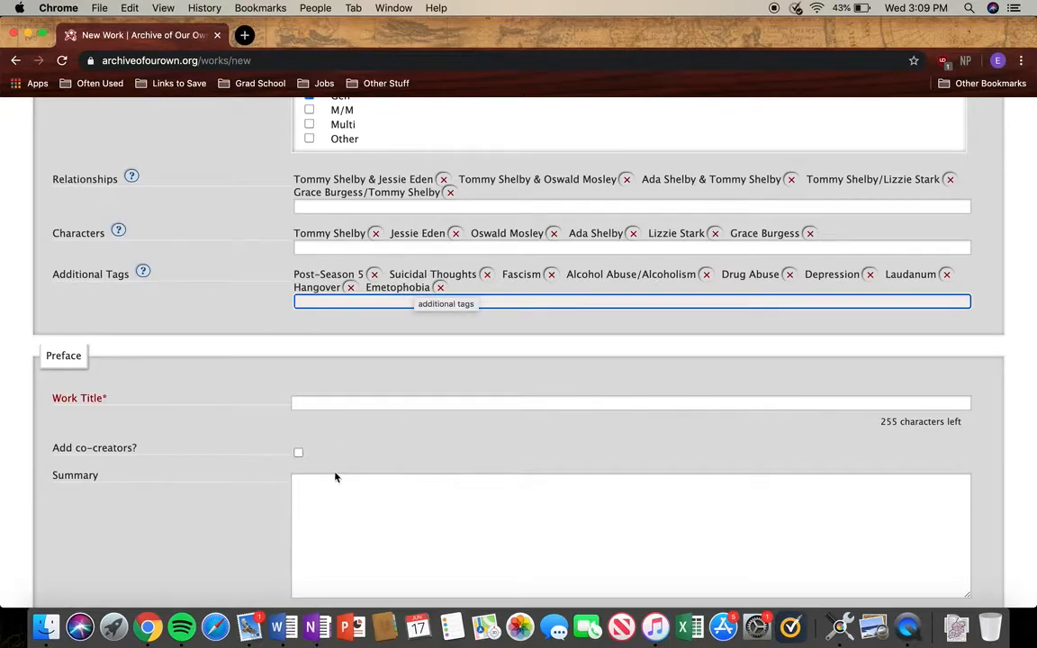
Check the tag list in the Word draft and add the suggested additional tag "Sleep Deprivation" in Chrome
{"action": "left_click", "coordinate": [284, 627]}
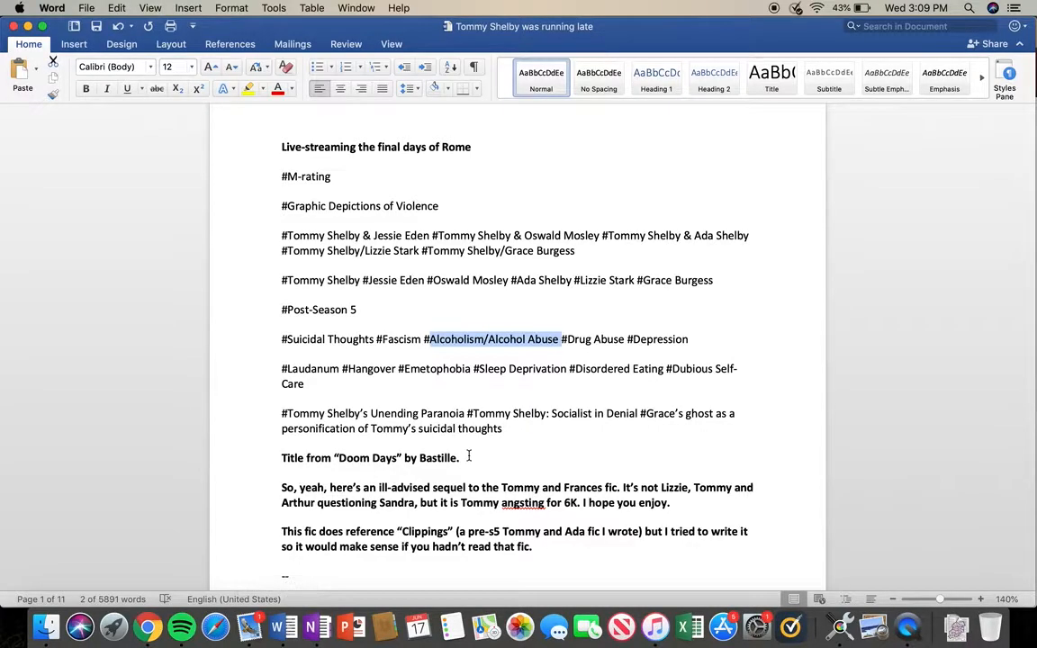
{"action": "left_click", "coordinate": [147, 627]}
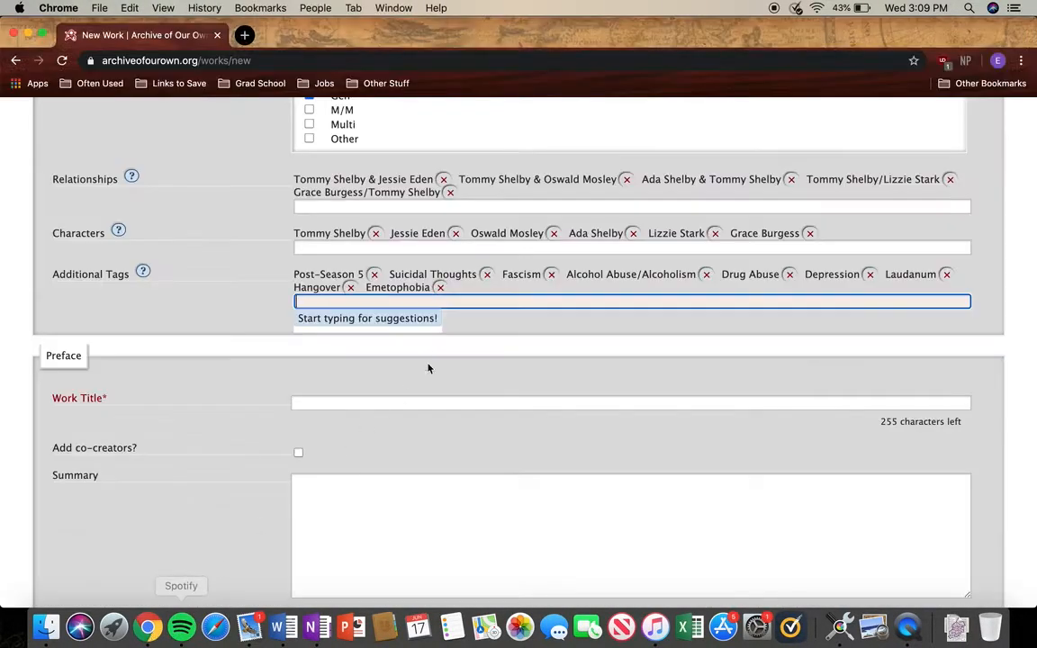
{"action": "type", "text": "Sleep"}
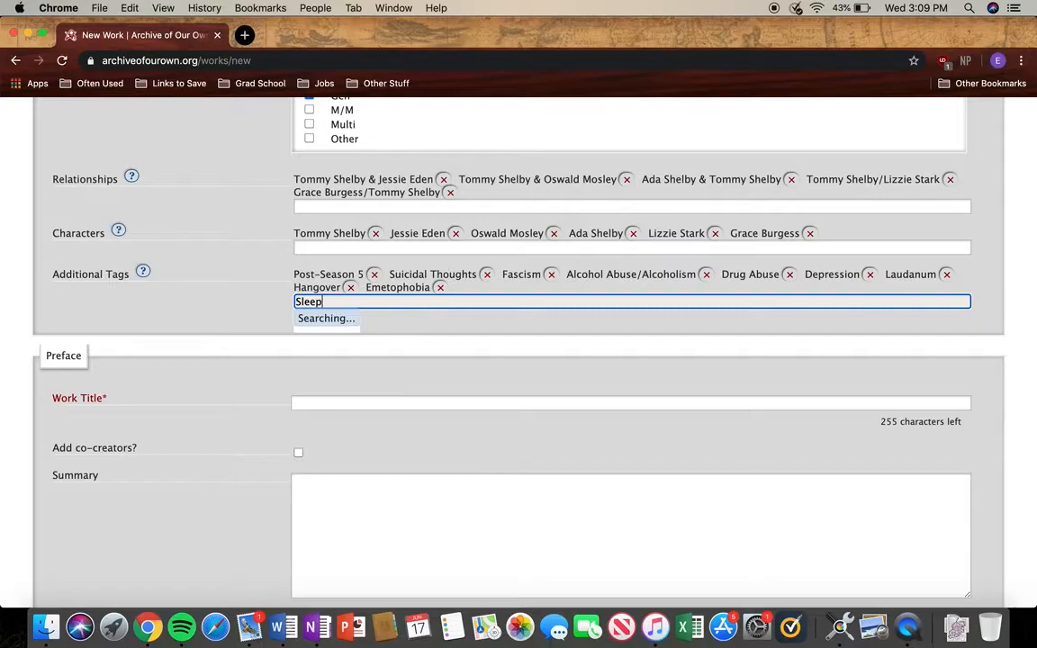
{"action": "key", "text": "Down"}
{"action": "key", "text": "Return"}
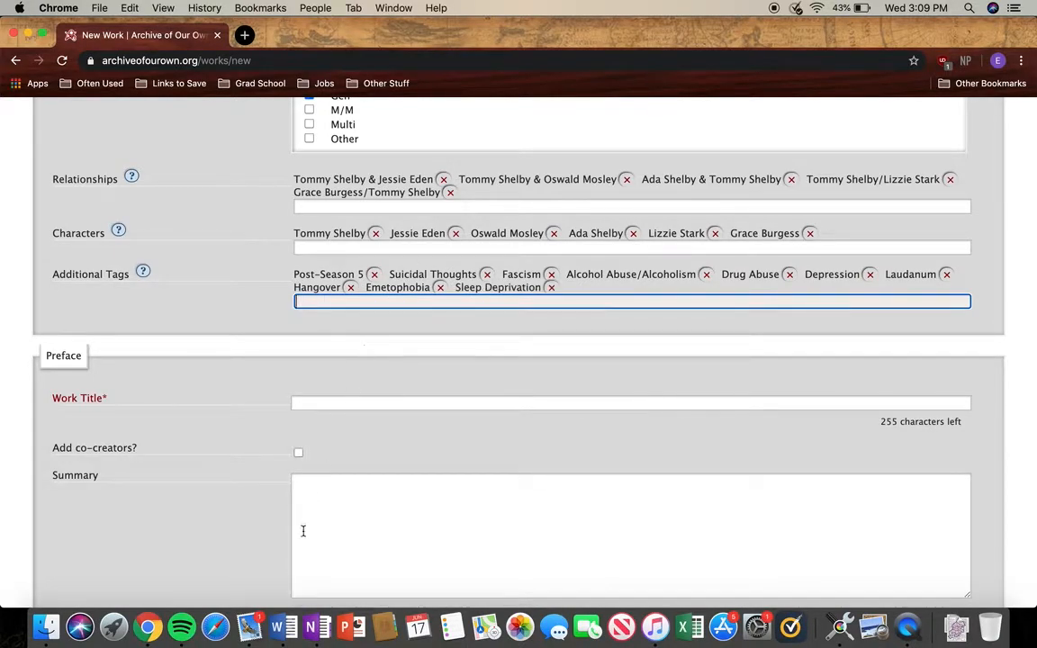
Check the Word draft for the next tag and add "Disordered Eating" to the additional tags in Chrome
{"action": "left_click", "coordinate": [271, 637]}
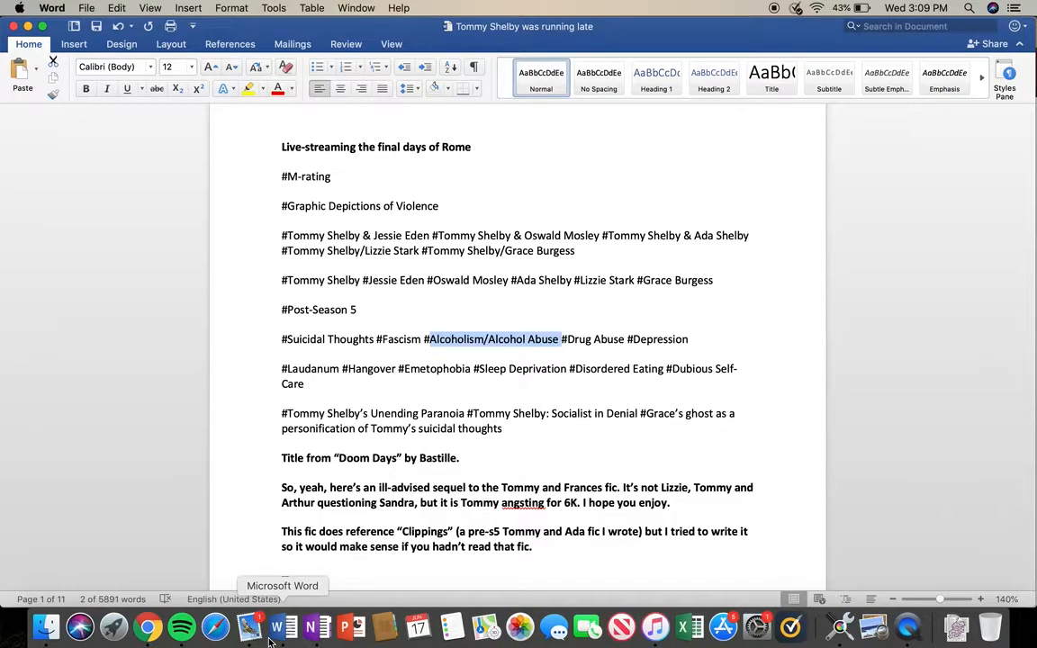
{"action": "left_click", "coordinate": [148, 628]}
{"action": "type", "text": "Disorder"}
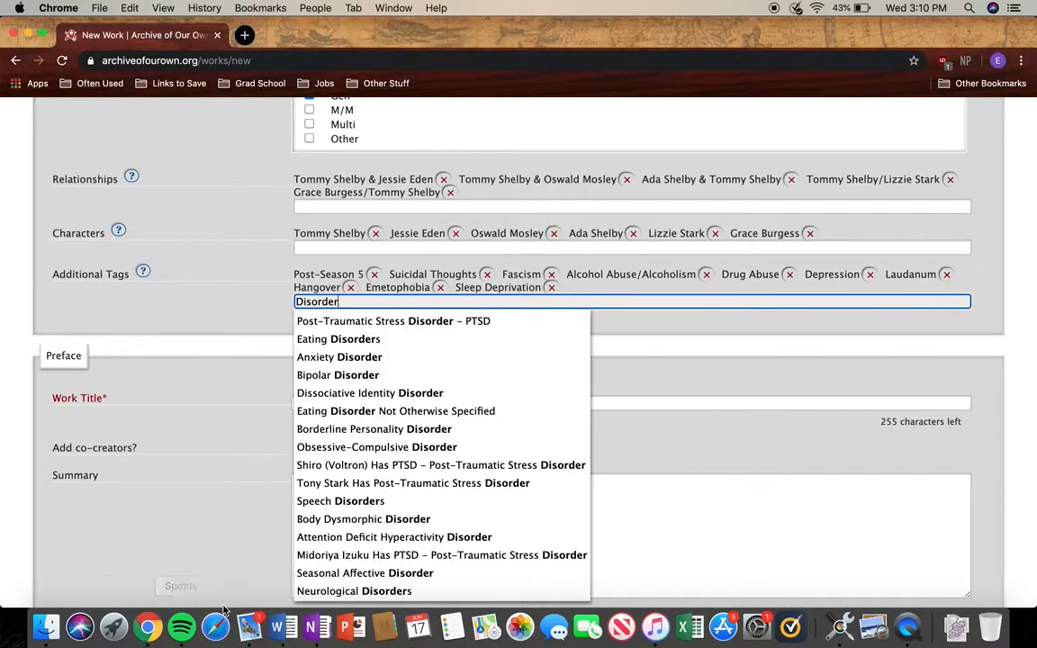
{"action": "type", "text": "ed"}
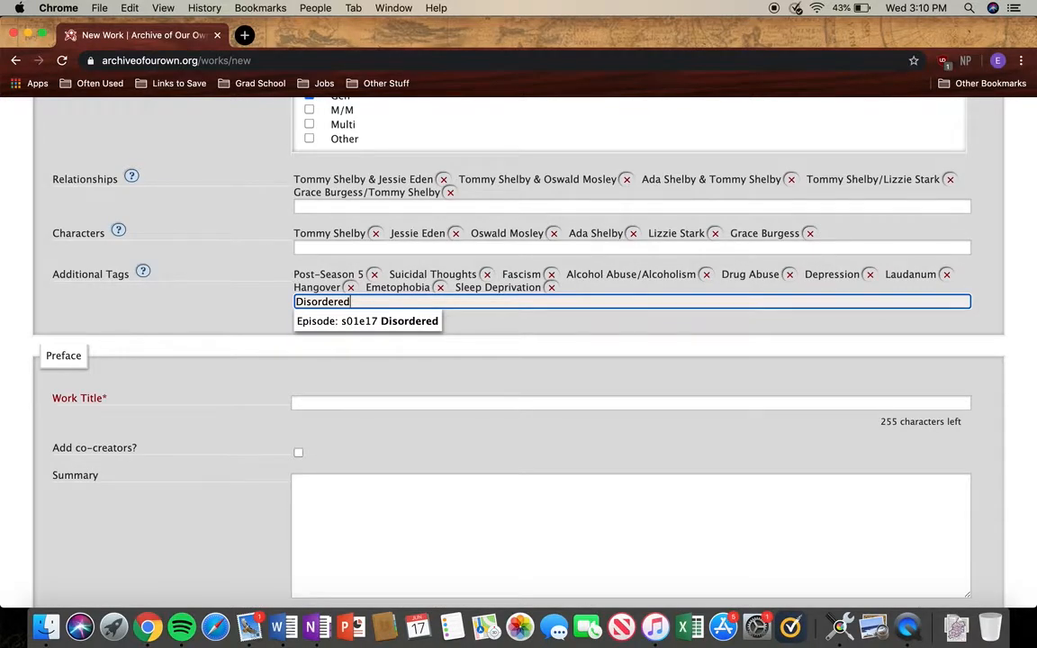
{"action": "type", "text": " Eating"}
{"action": "key", "text": "Return"}
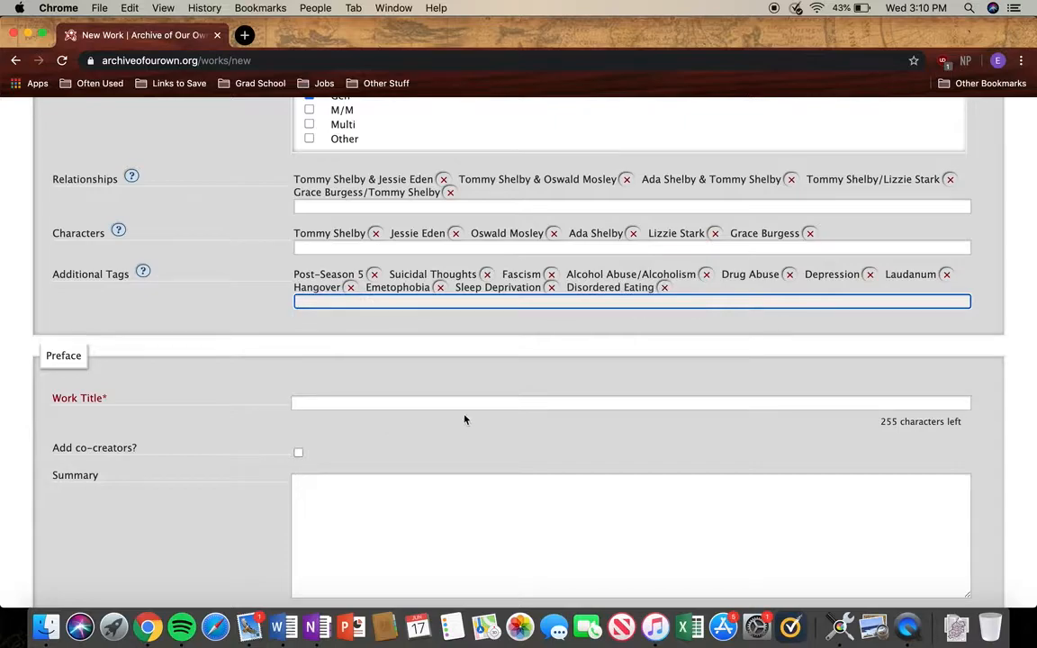
Consult the tag list in Word again and add "Dubious Self-Care" as an additional tag in Chrome
{"action": "left_click", "coordinate": [284, 628]}
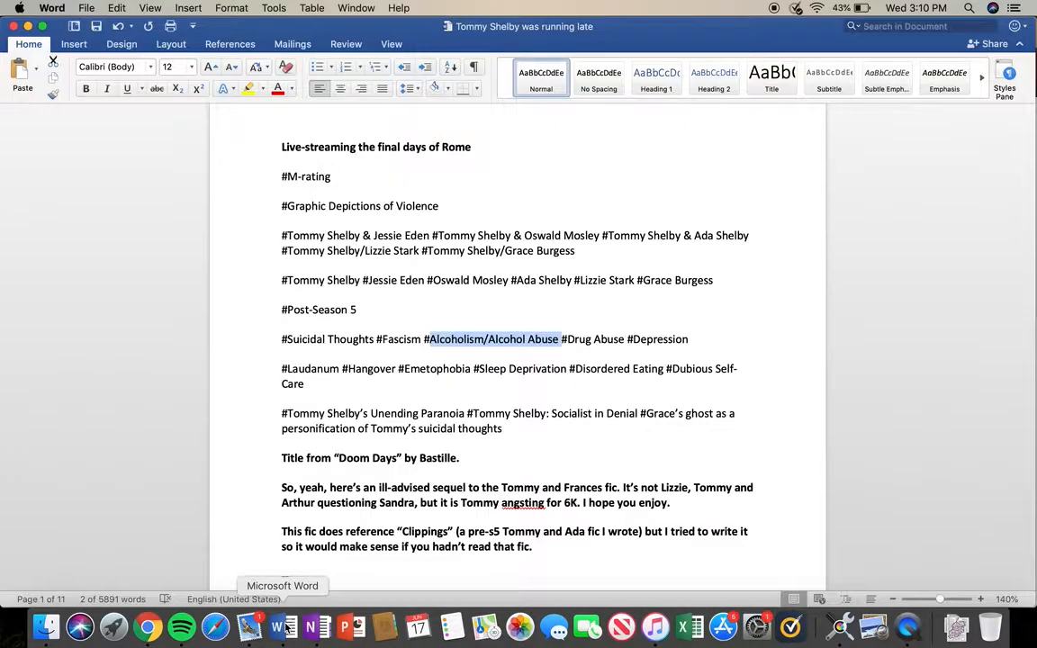
{"action": "left_click", "coordinate": [148, 628]}
{"action": "type", "text": "Dubious Self-Car"}
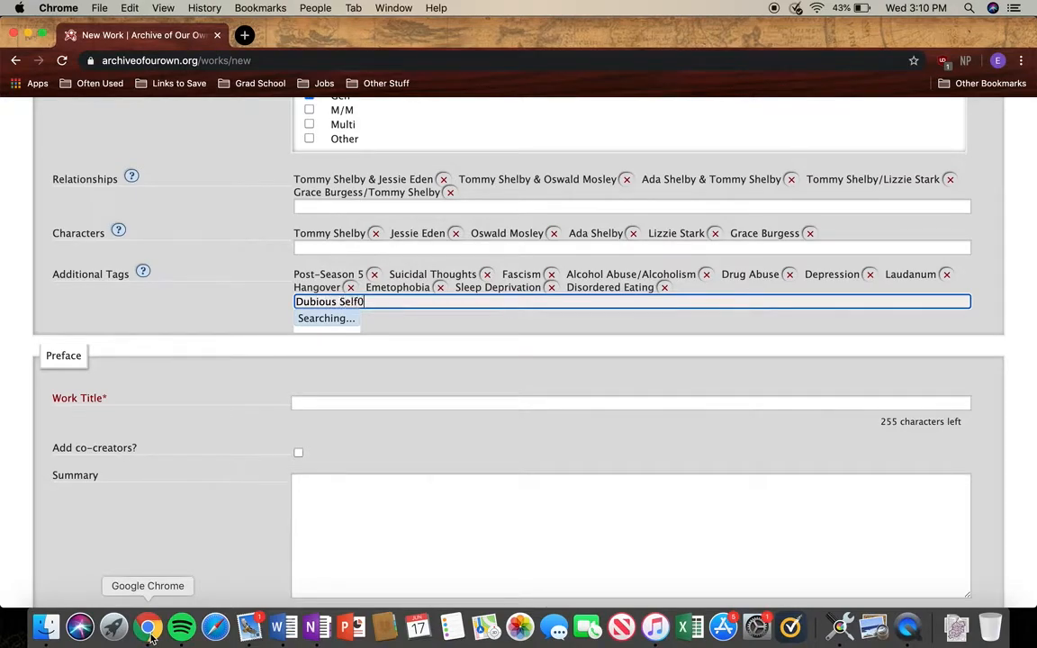
{"action": "type", "text": "e"}
{"action": "key", "text": "Return"}
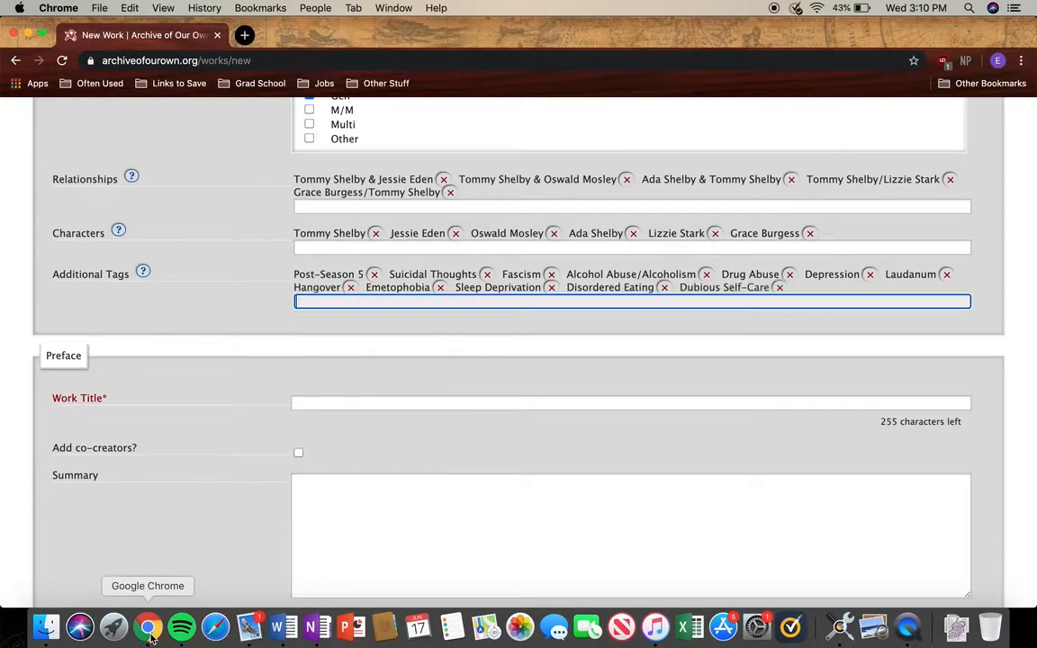
Copy "Tommy Shelby's Unending Paranoia" from the Word draft and add it as an additional tag in Chrome
{"action": "left_click", "coordinate": [295, 632]}
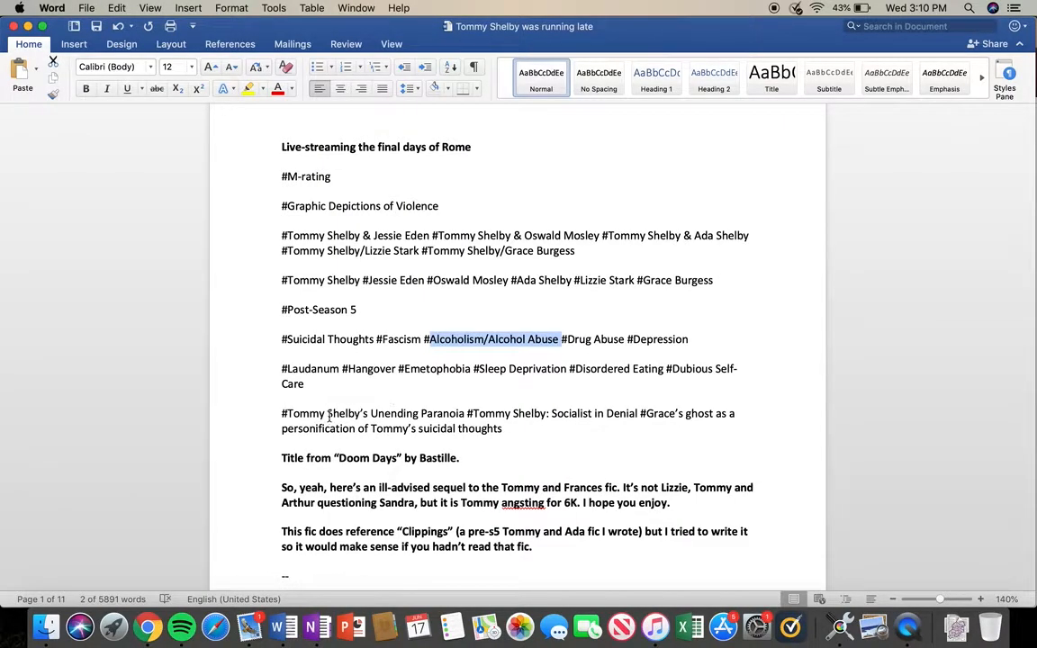
{"action": "left_click_drag", "start_coordinate": [287, 413], "coordinate": [464, 415]}
{"action": "key", "text": "super+c"}
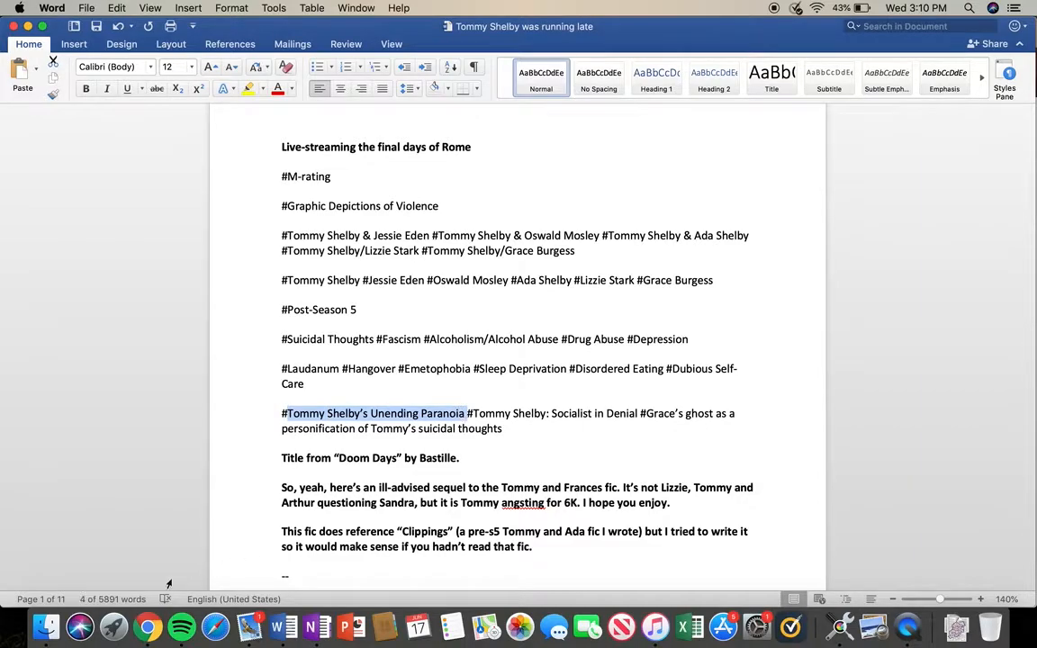
{"action": "left_click", "coordinate": [149, 627]}
{"action": "key", "text": "super+v"}
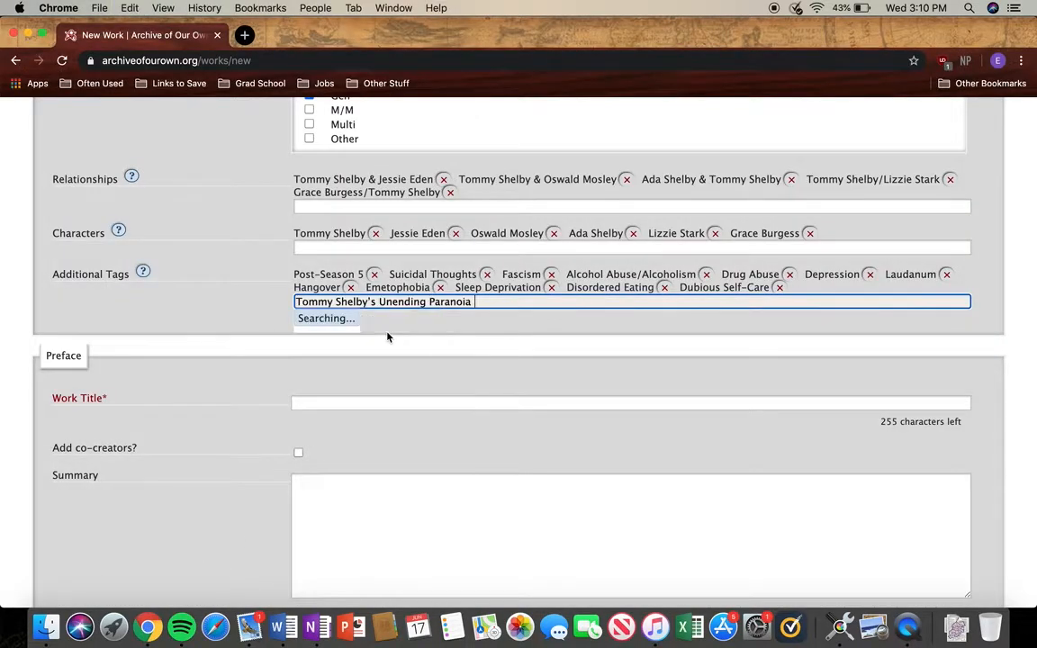
{"action": "key", "text": "Return"}
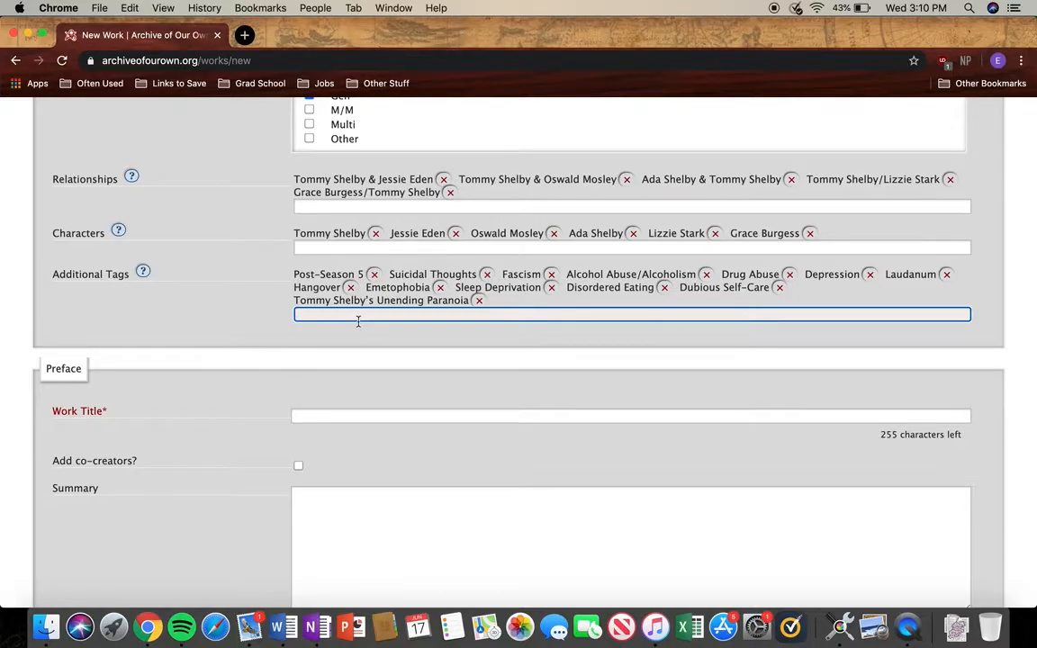
Copy "Tommy Shelby: Socialist in Denial" from the Word draft and add it to the additional tags in Chrome
{"action": "left_click", "coordinate": [284, 627]}
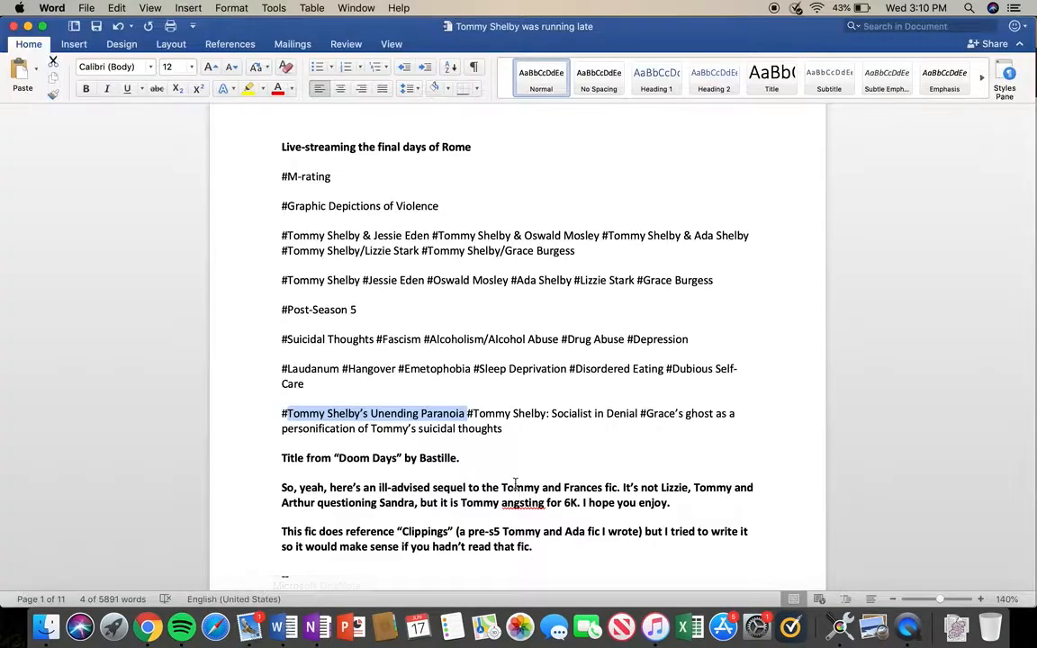
{"action": "left_click_drag", "start_coordinate": [472, 414], "coordinate": [638, 416]}
{"action": "key", "text": "super+c"}
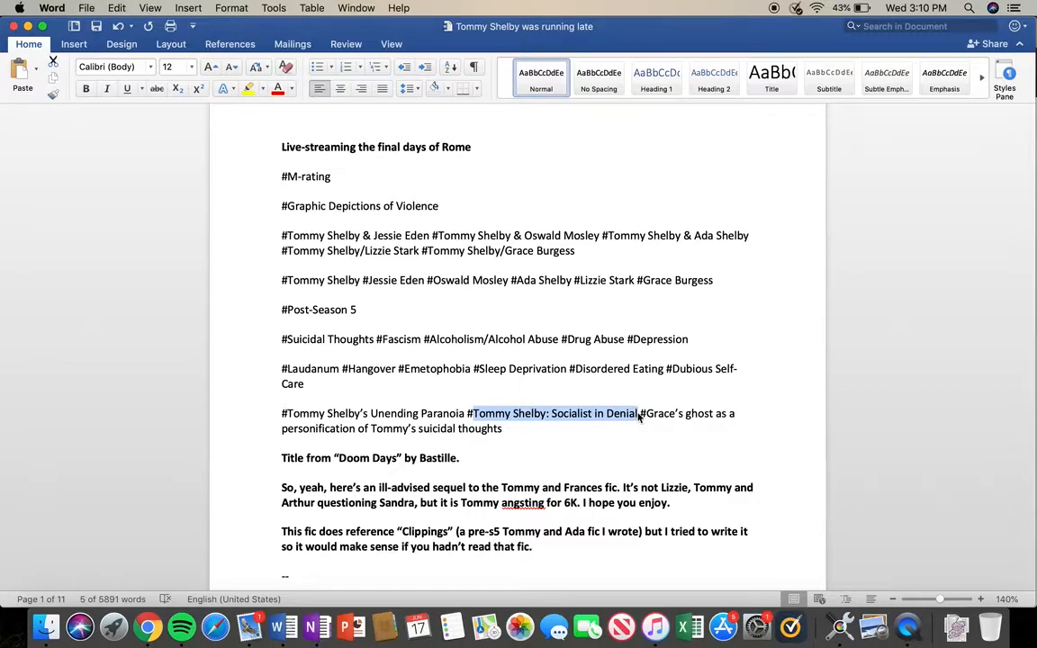
{"action": "left_click", "coordinate": [148, 627]}
{"action": "key", "text": "super+v"}
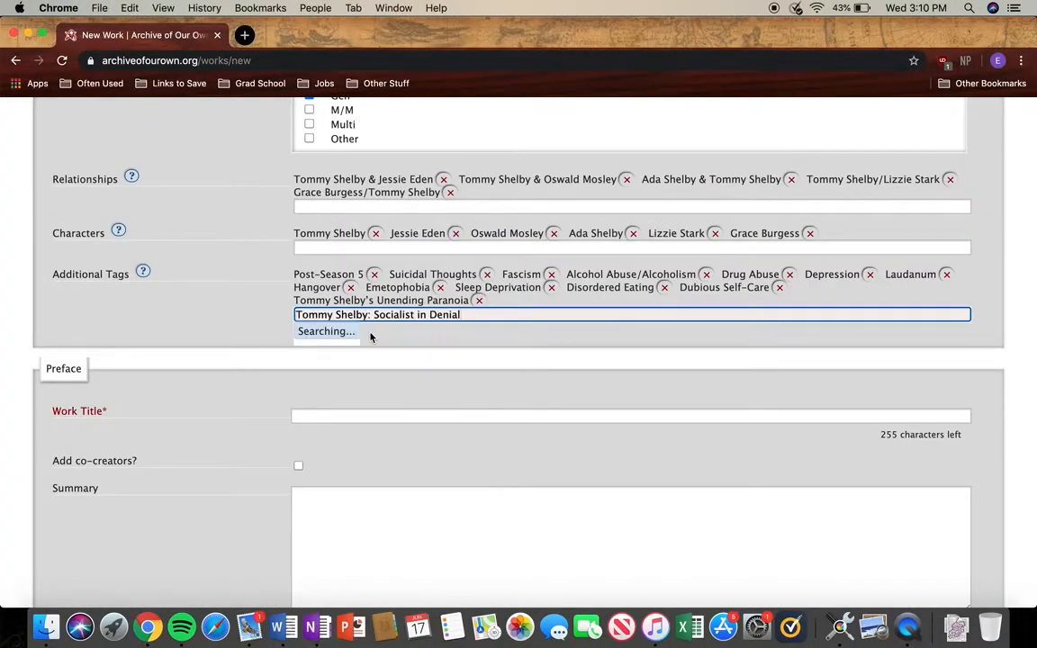
{"action": "key", "text": "Return"}
{"action": "key", "text": "BackSpace"}
{"action": "key", "text": "BackSpace"}
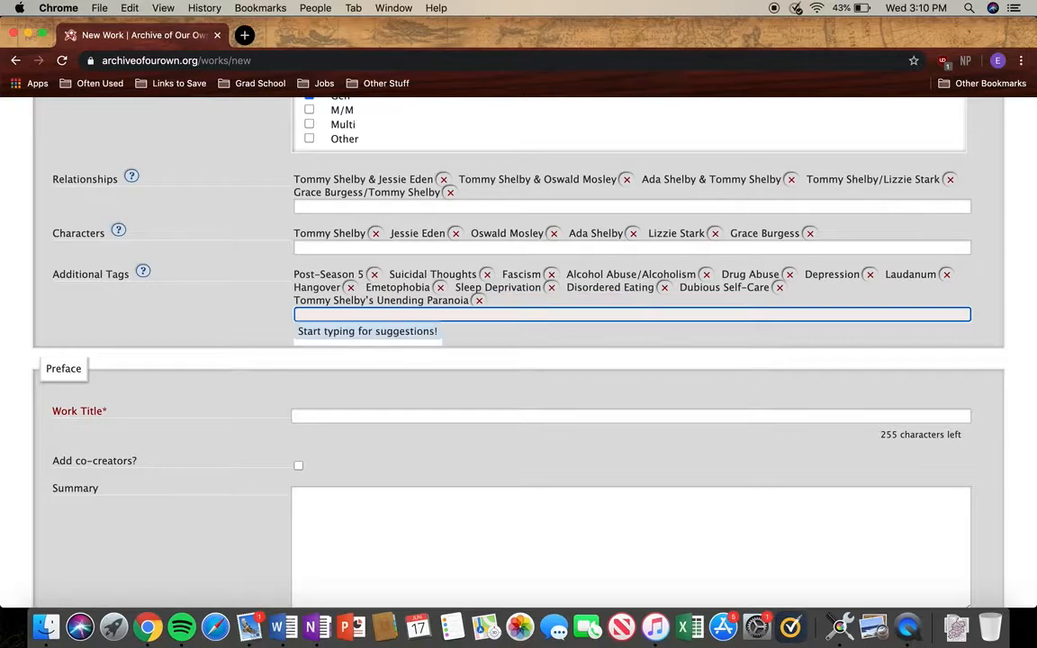
{"action": "key", "text": "super+v"}
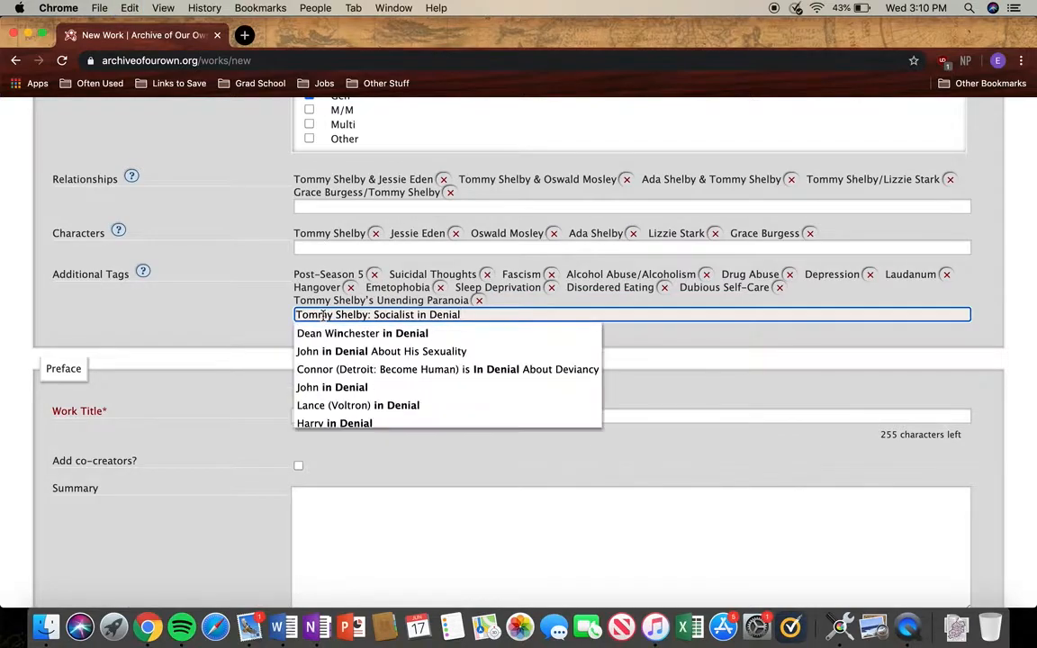
{"action": "key", "text": "Return"}
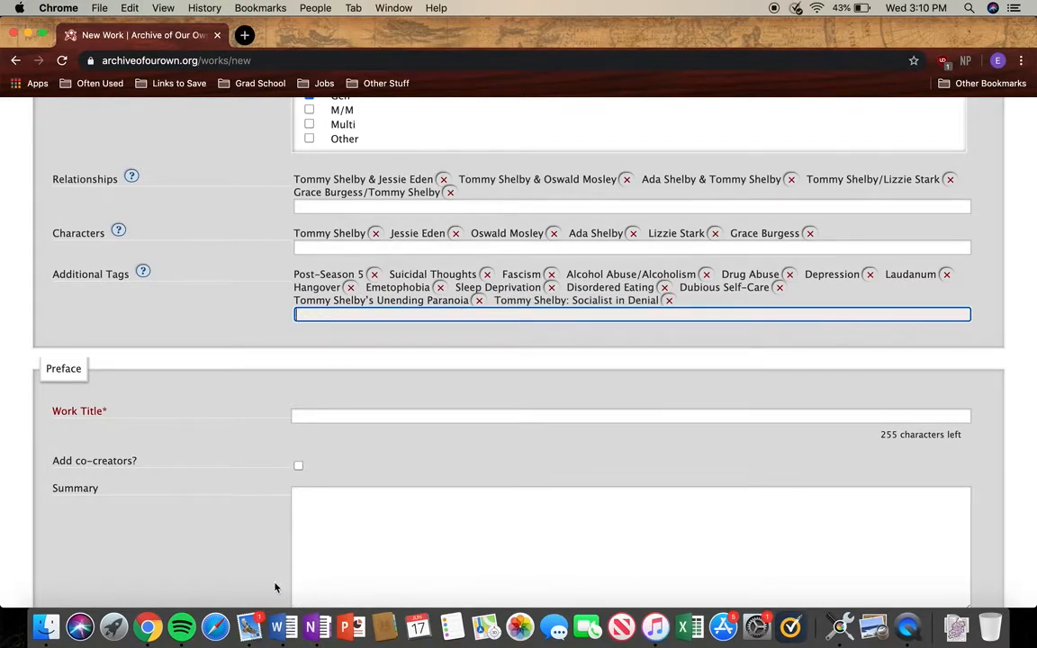
Copy "Grace's ghost as a personification of Tommy's suicidal thoughts" from the Word draft and add it as an additional tag in Chrome
{"action": "left_click", "coordinate": [277, 627]}
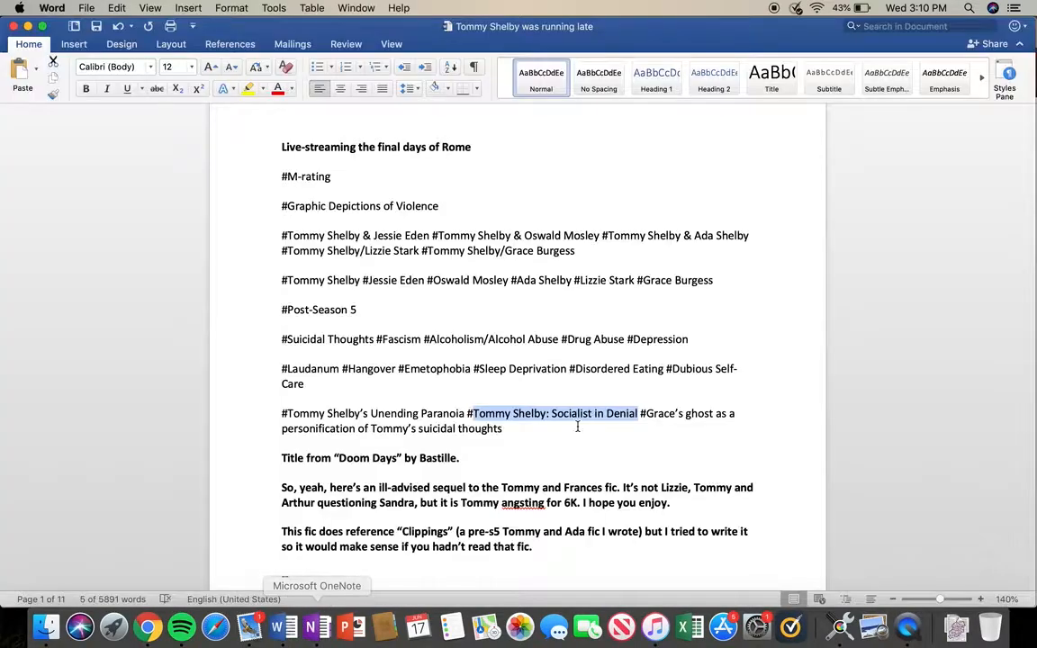
{"action": "left_click_drag", "start_coordinate": [648, 413], "coordinate": [507, 430]}
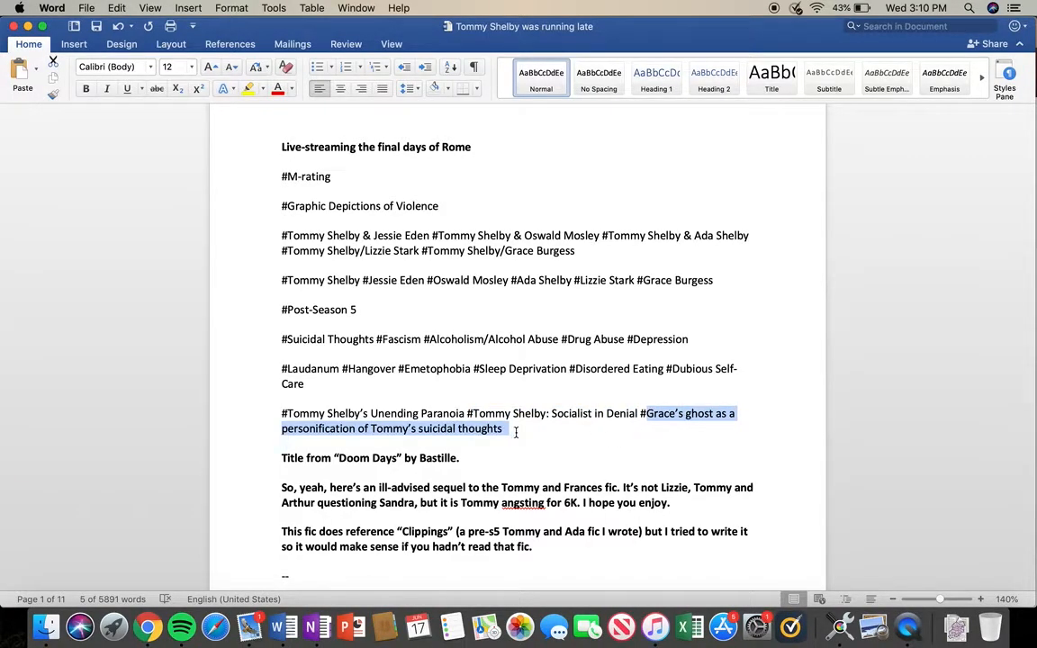
{"action": "key", "text": "super+c"}
{"action": "left_click", "coordinate": [148, 627]}
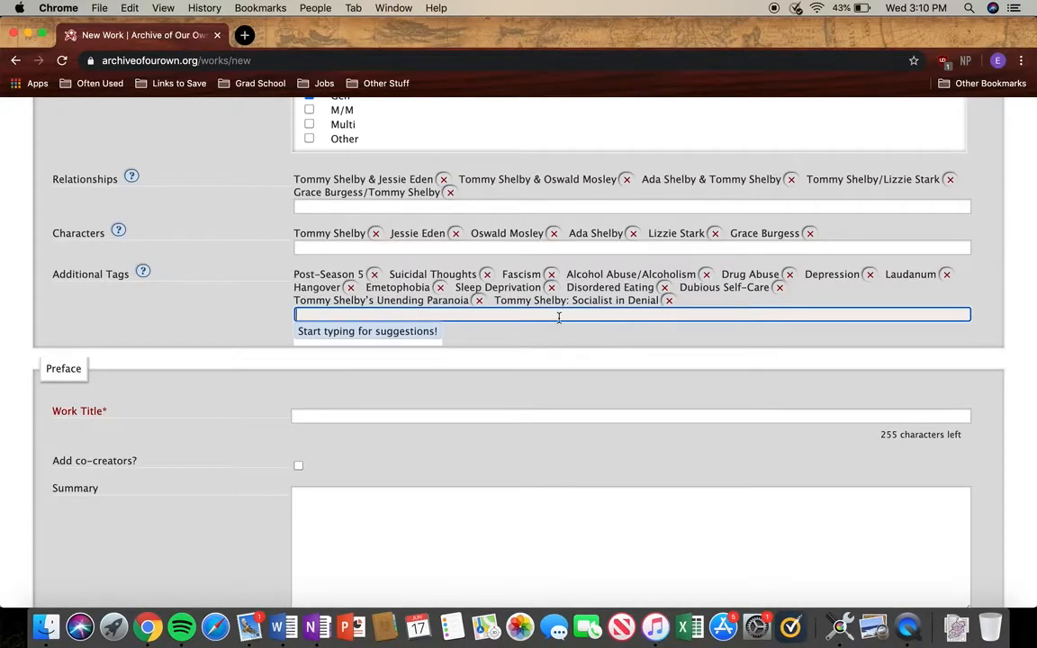
{"action": "key", "text": "super+v"}
{"action": "key", "text": "Return"}
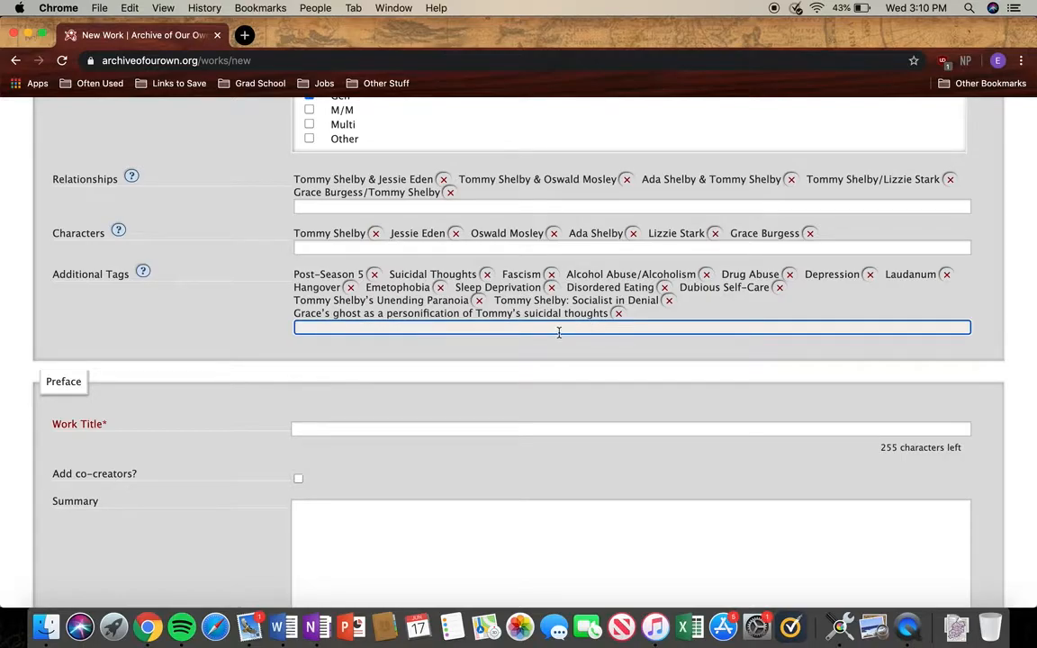
Look up the additional tag suggestions for "Cross-" and clear the entry without adding a tag
{"action": "type", "text": "Cross-"}
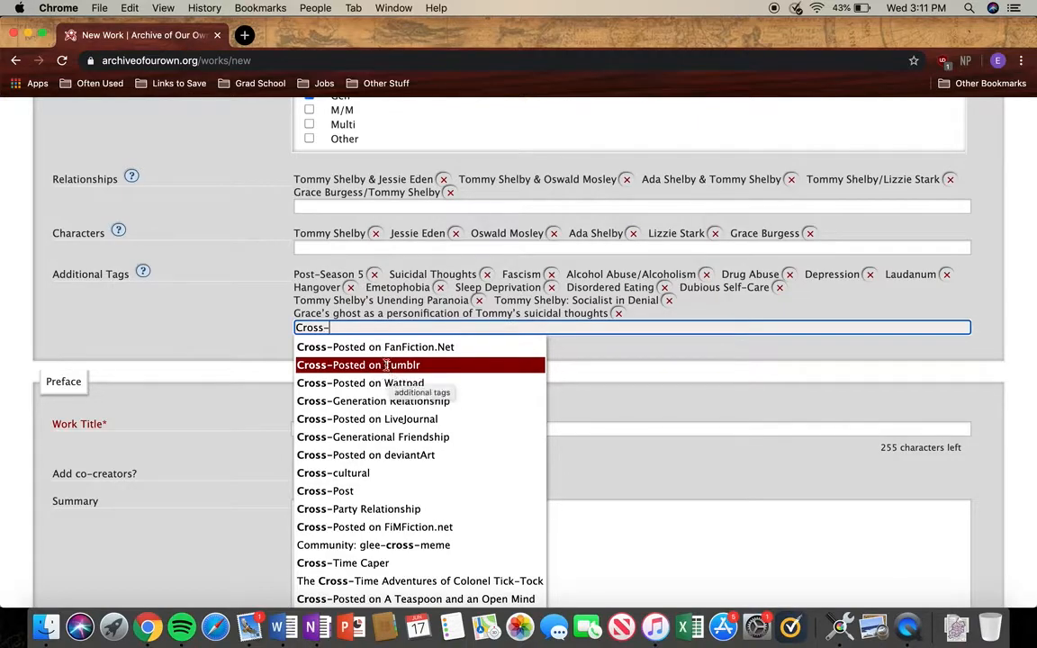
{"action": "key", "text": "BackSpace"}
{"action": "key", "text": "BackSpace"}
{"action": "key", "text": "BackSpace"}
{"action": "key", "text": "BackSpace"}
{"action": "key", "text": "BackSpace"}
Look up the additional tag suggestions for "Originally" and empty the field without choosing one
{"action": "type", "text": "Originally"}
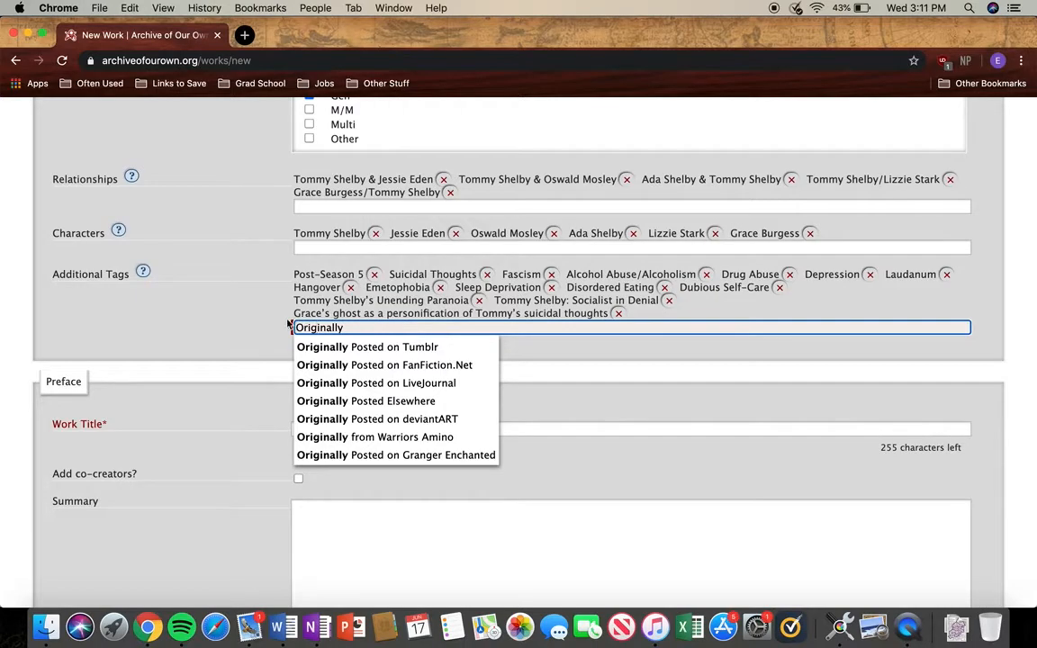
{"action": "key", "text": "BackSpace"}
{"action": "key", "text": "BackSpace"}
{"action": "key", "text": "BackSpace"}
{"action": "key", "text": "BackSpace"}
{"action": "key", "text": "BackSpace"}
{"action": "key", "text": "BackSpace"}
{"action": "key", "text": "BackSpace"}
{"action": "key", "text": "BackSpace"}
{"action": "key", "text": "BackSpace"}
{"action": "key", "text": "BackSpace"}
{"action": "key", "text": "BackSpace"}
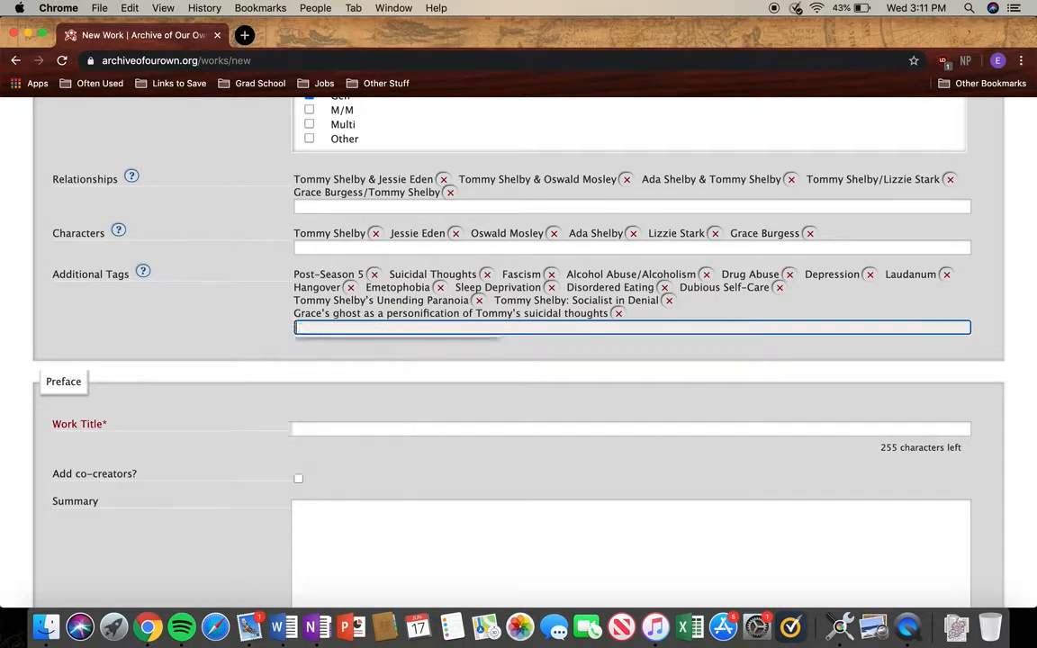
Copy the title "Live-streaming the final days of Rome" from the Word draft and enter it as the work title in Chrome
{"action": "left_click", "coordinate": [246, 310]}
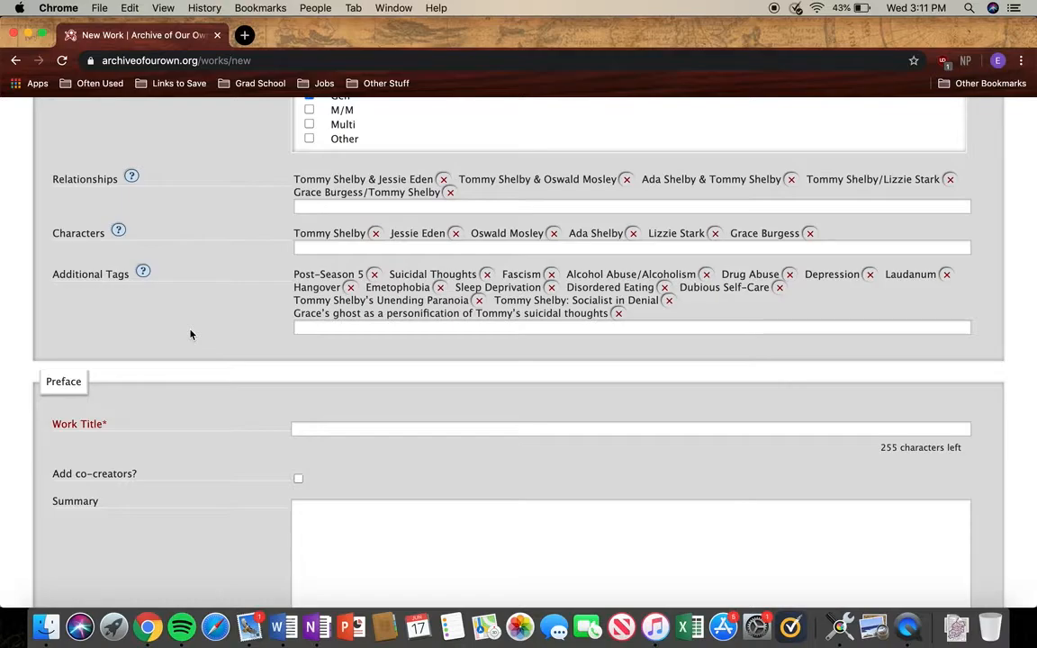
{"action": "scroll", "coordinate": [190, 334], "scroll_direction": "down", "scroll_amount": 3}
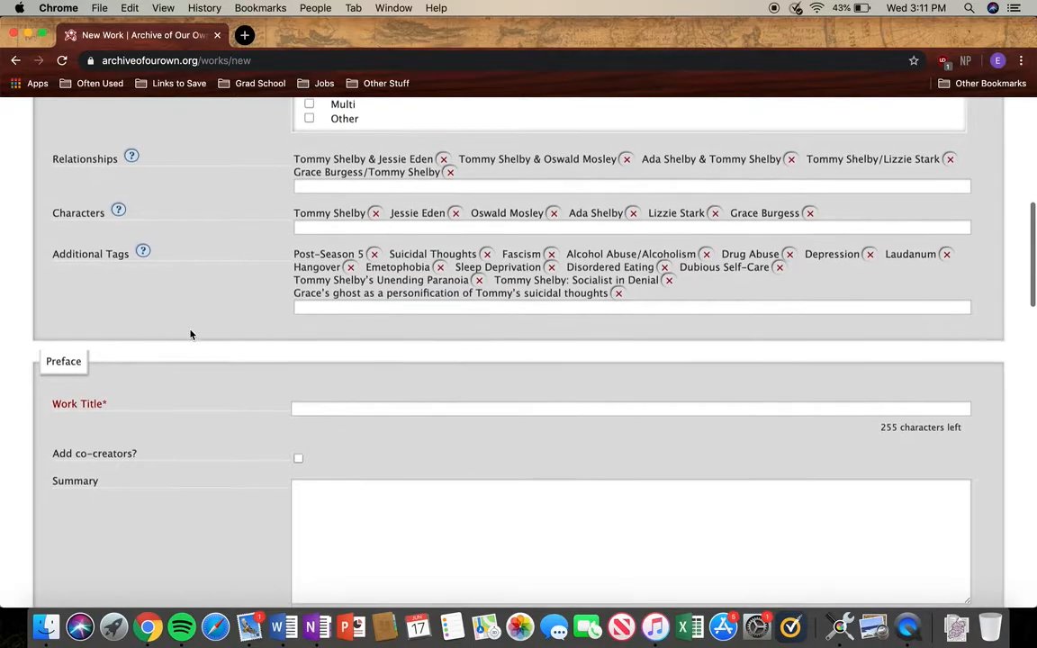
{"action": "scroll", "coordinate": [190, 330], "scroll_direction": "down", "scroll_amount": 1}
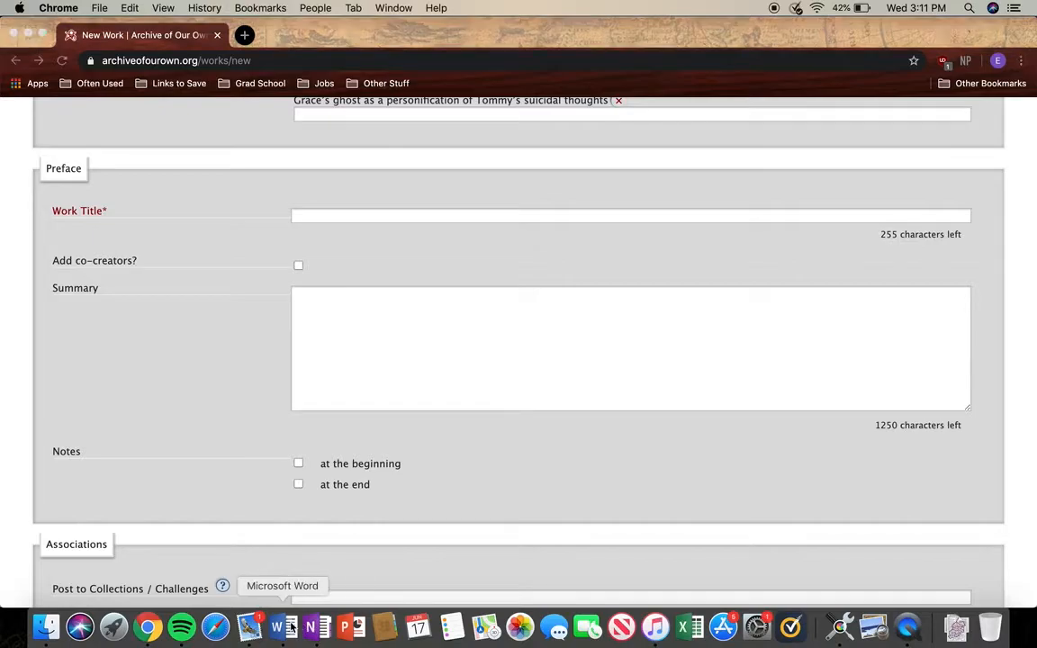
{"action": "left_click", "coordinate": [283, 627]}
{"action": "left_click", "coordinate": [451, 295]}
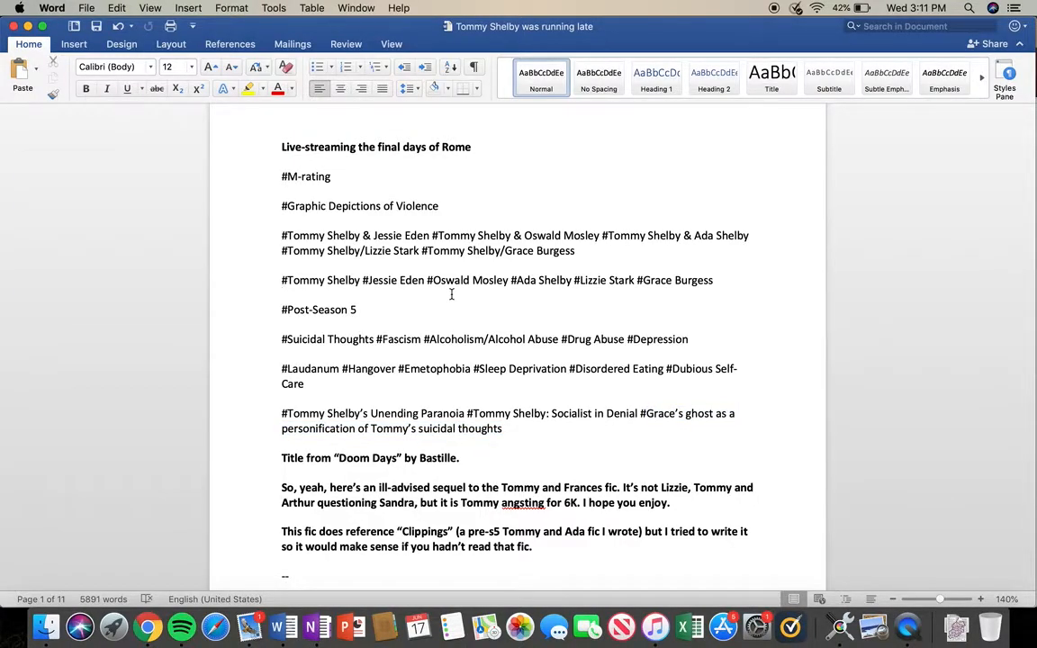
{"action": "left_click_drag", "start_coordinate": [281, 146], "coordinate": [472, 150]}
{"action": "key", "text": "super+c"}
{"action": "left_click", "coordinate": [148, 628]}
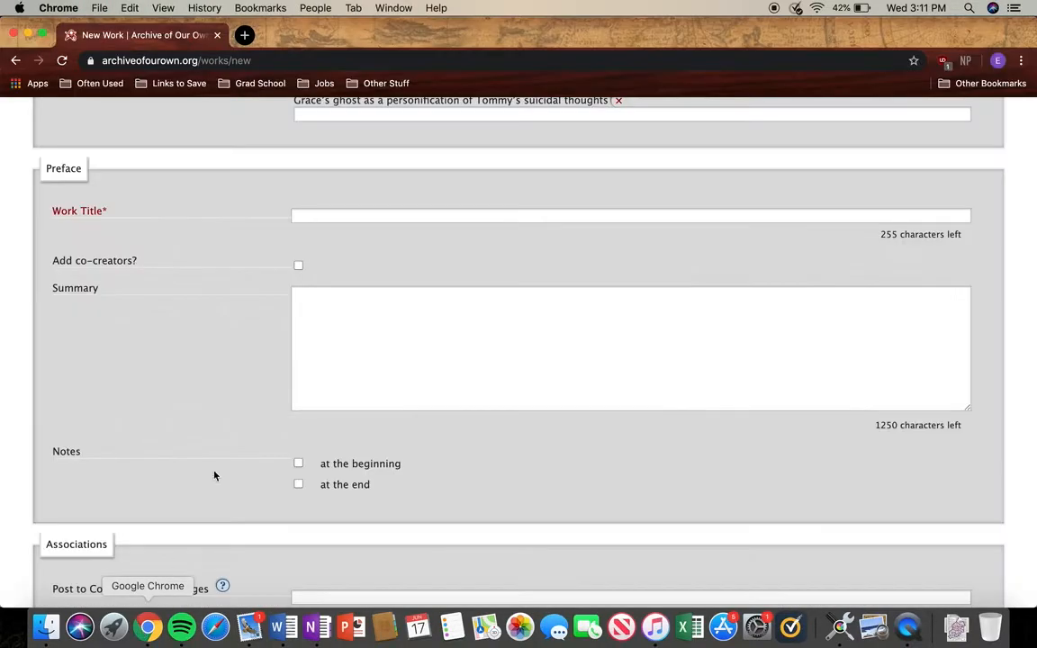
{"action": "left_click", "coordinate": [311, 216]}
{"action": "key", "text": "super+v"}
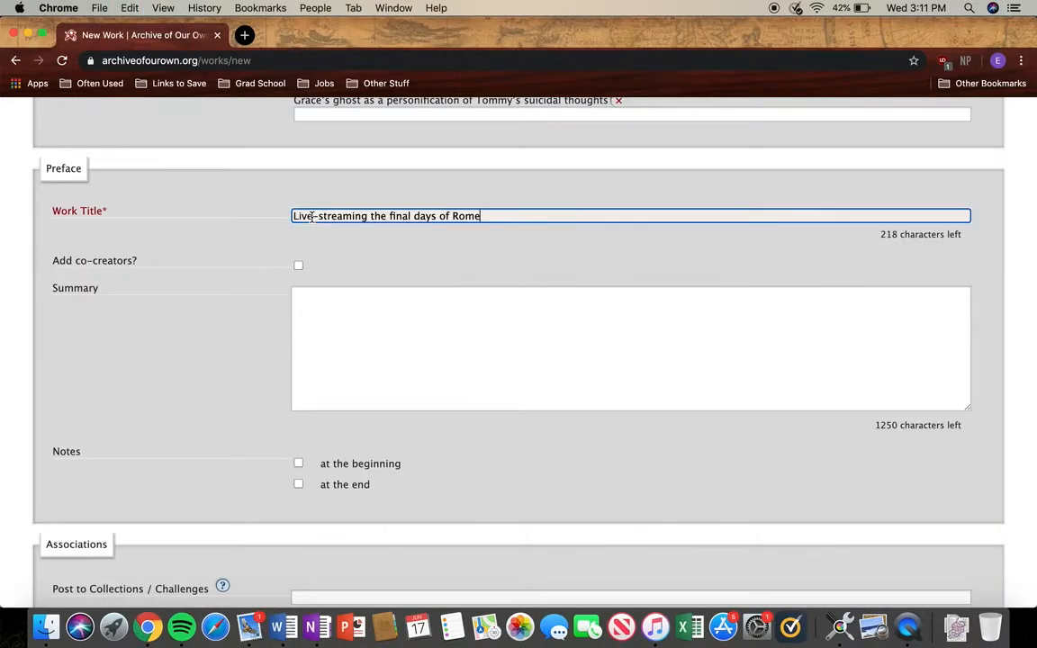
Enable co-creators for the work and add a co-creator by username from the suggestions
{"action": "left_click", "coordinate": [298, 266]}
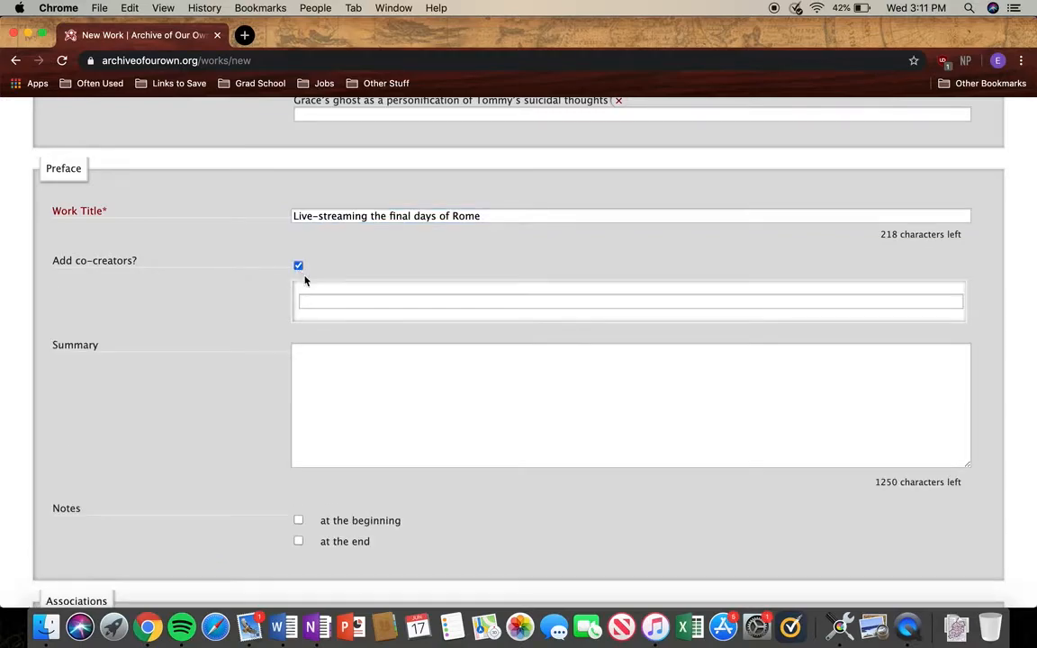
{"action": "left_click", "coordinate": [314, 300]}
{"action": "type", "text": "Seek"}
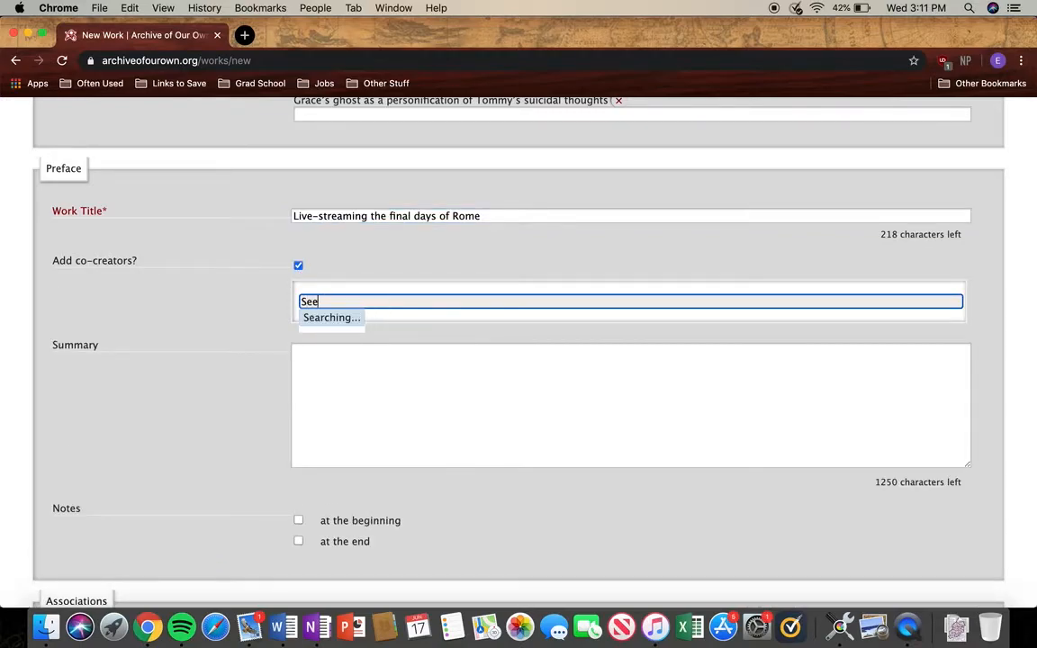
{"action": "key", "text": "BackSpace"}
{"action": "key", "text": "BackSpace"}
{"action": "key", "text": "BackSpace"}
{"action": "key", "text": "BackSpace"}
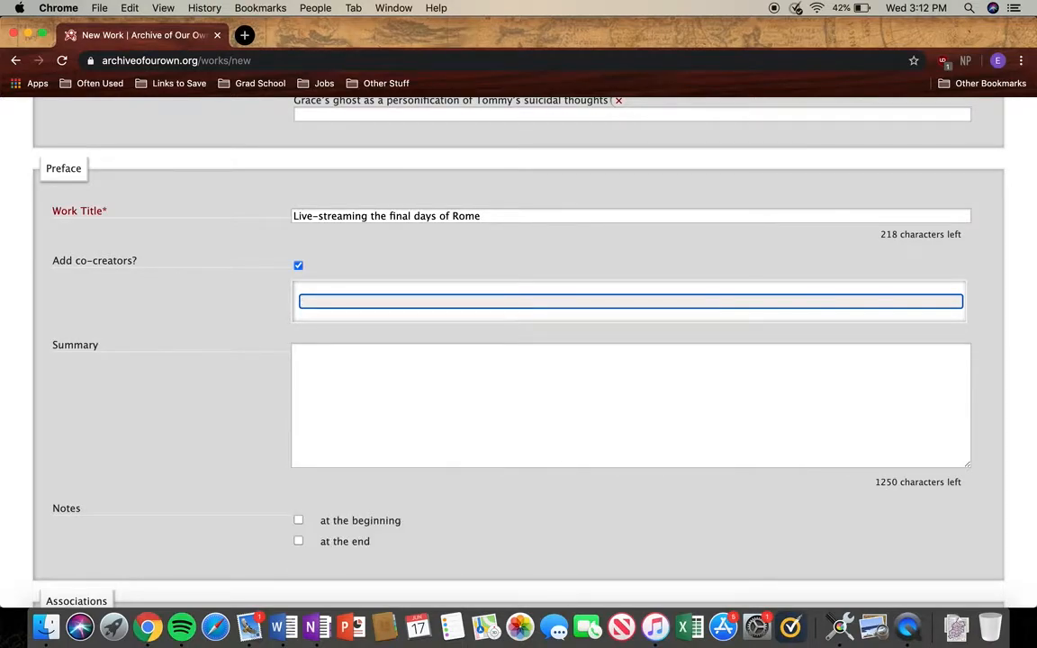
{"action": "type", "text": "seek_the"}
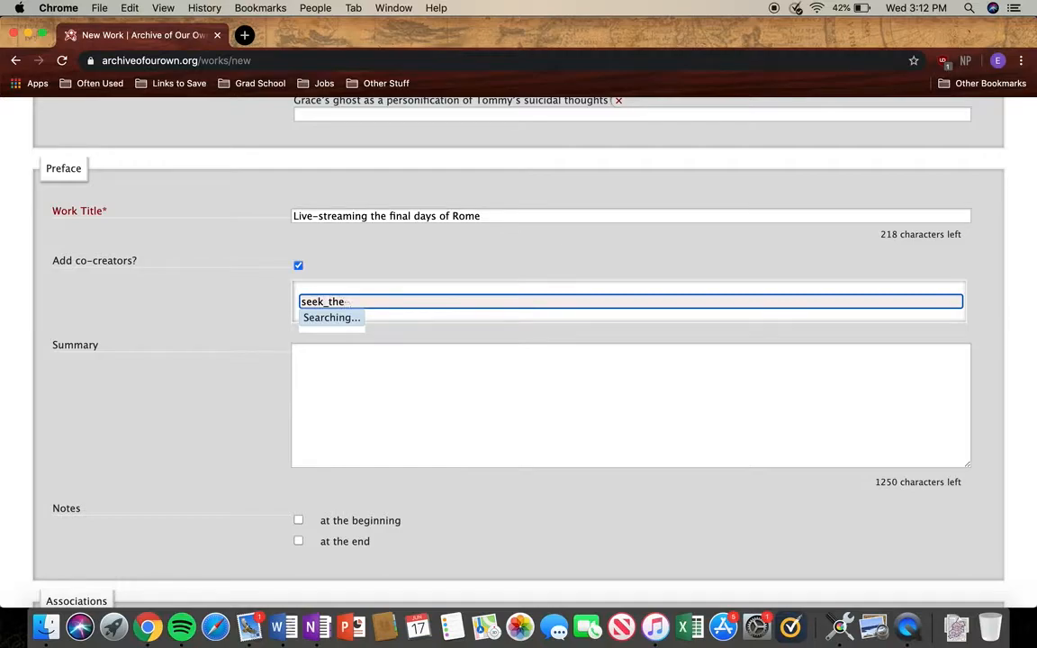
{"action": "type", "text": "-_mist"}
{"action": "left_click", "coordinate": [373, 322]}
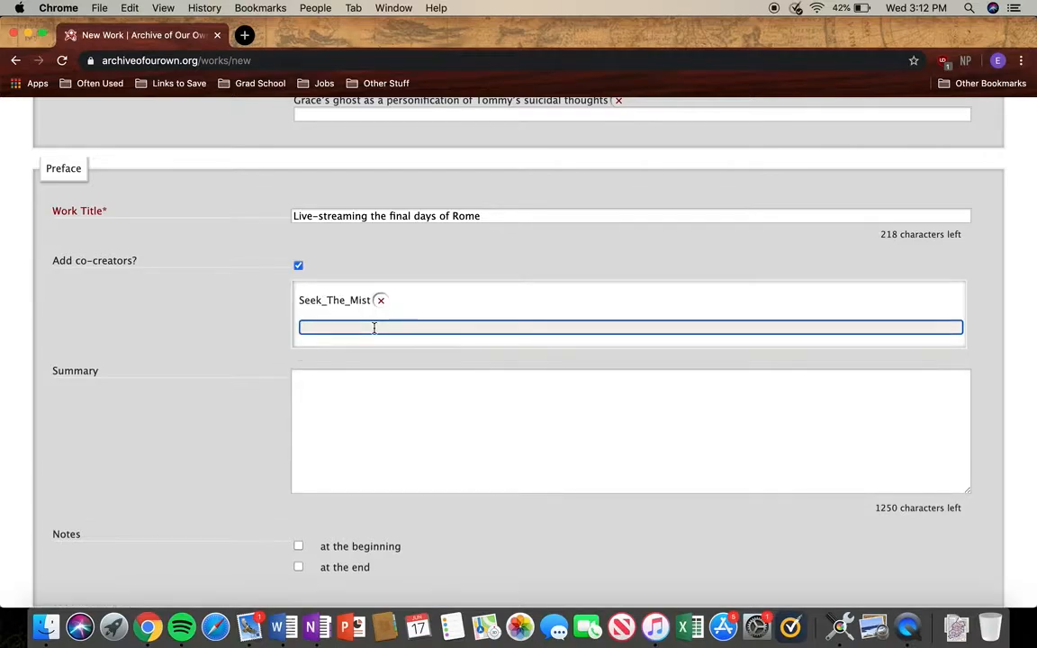
Remove the added co-creator and turn off the co-creators option
{"action": "left_click", "coordinate": [381, 302]}
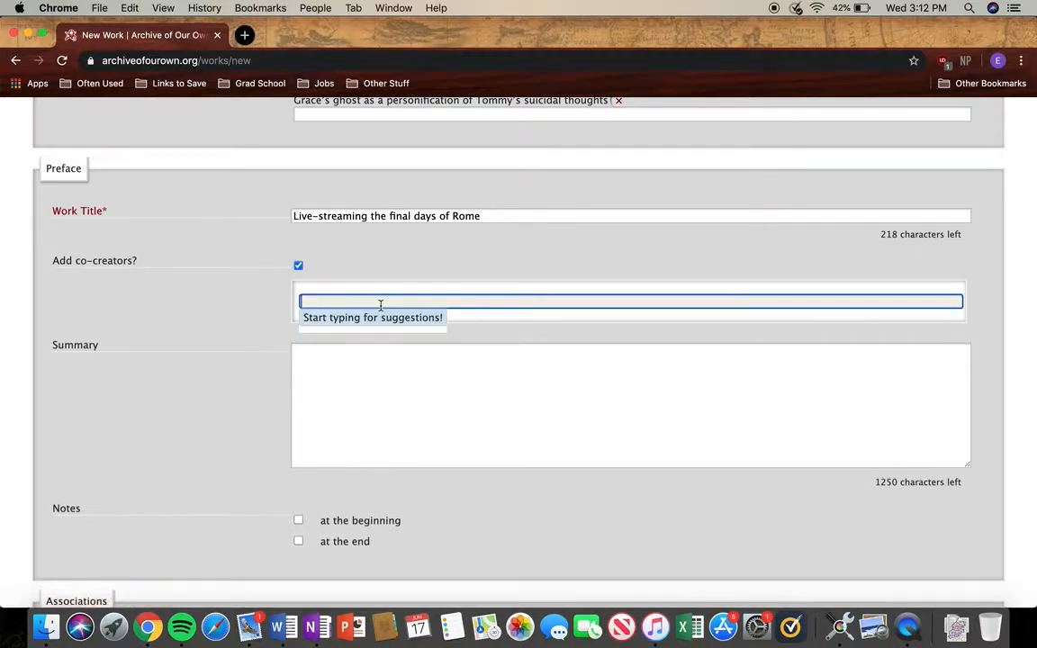
{"action": "left_click", "coordinate": [298, 269]}
{"action": "left_click", "coordinate": [298, 269]}
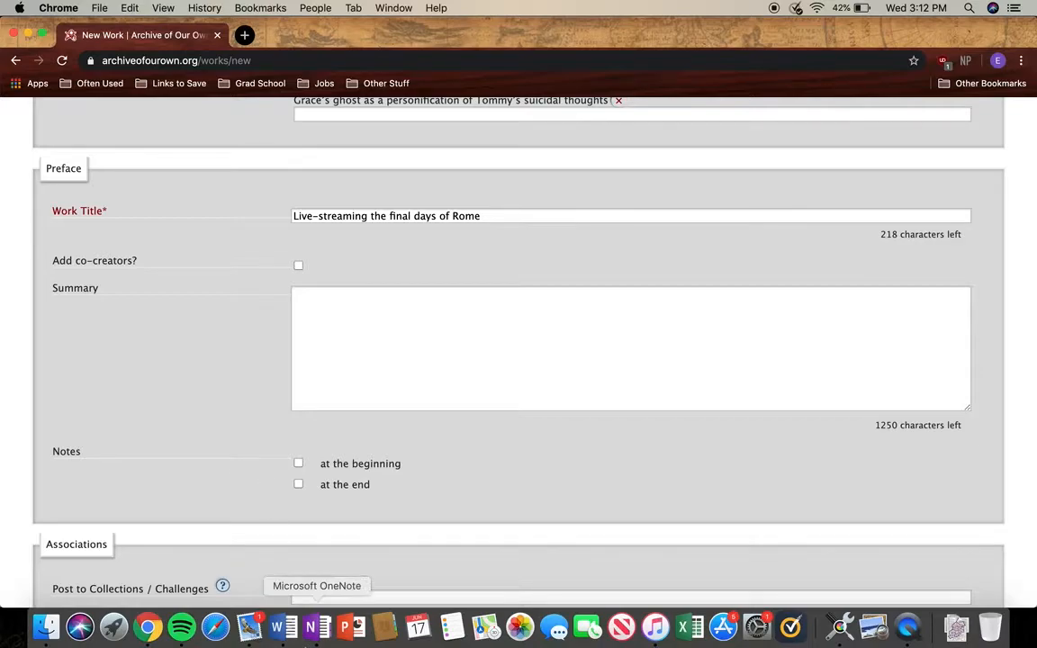
Copy "Tommy Shelby was running late." from the Word draft into the summary in Chrome and continue it with "Or Tommy Shelby"
{"action": "left_click", "coordinate": [282, 630]}
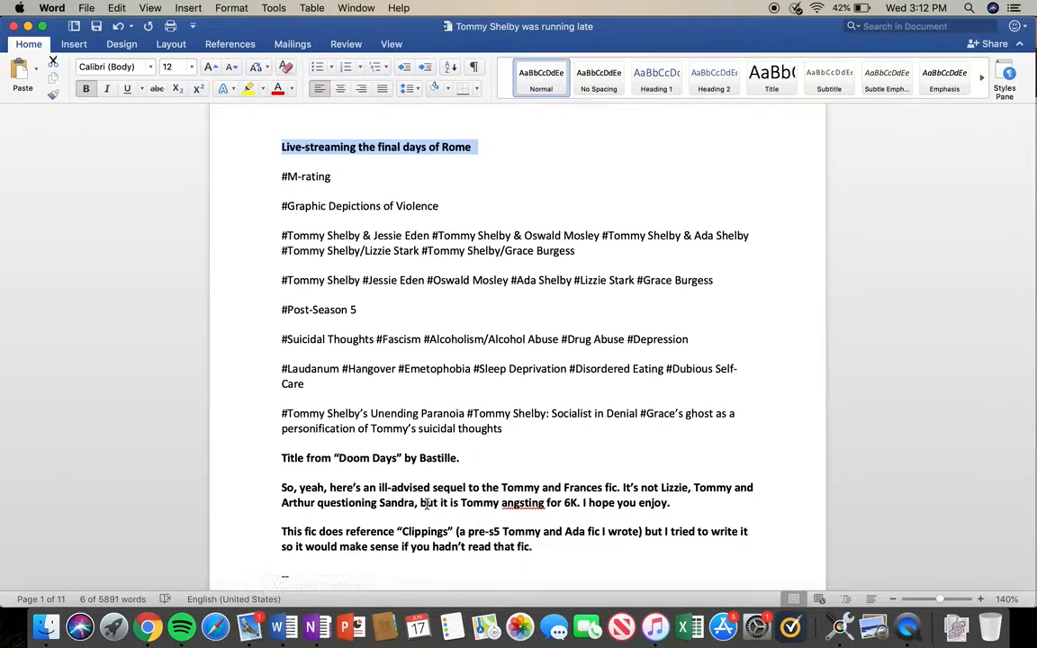
{"action": "scroll", "coordinate": [428, 503], "scroll_direction": "down", "scroll_amount": 4}
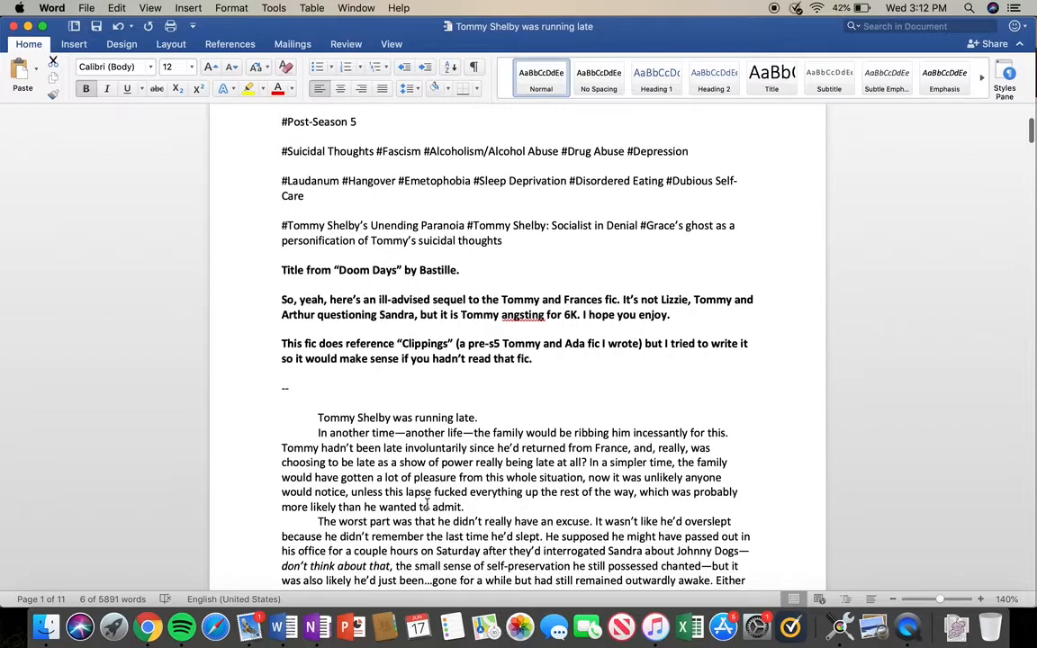
{"action": "left_click", "coordinate": [148, 627]}
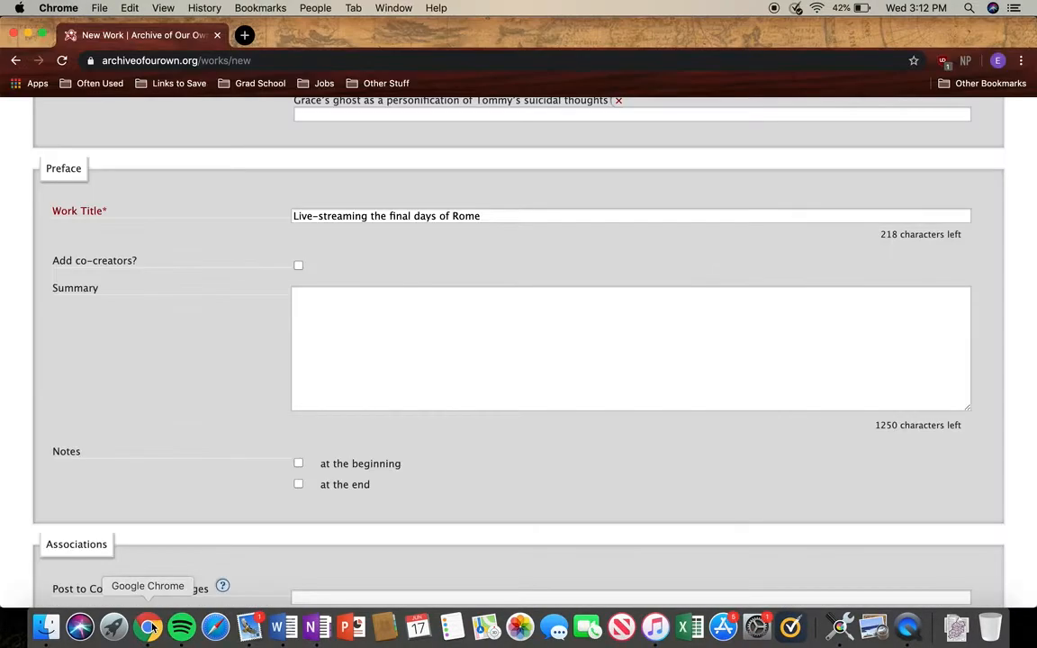
{"action": "left_click", "coordinate": [330, 333]}
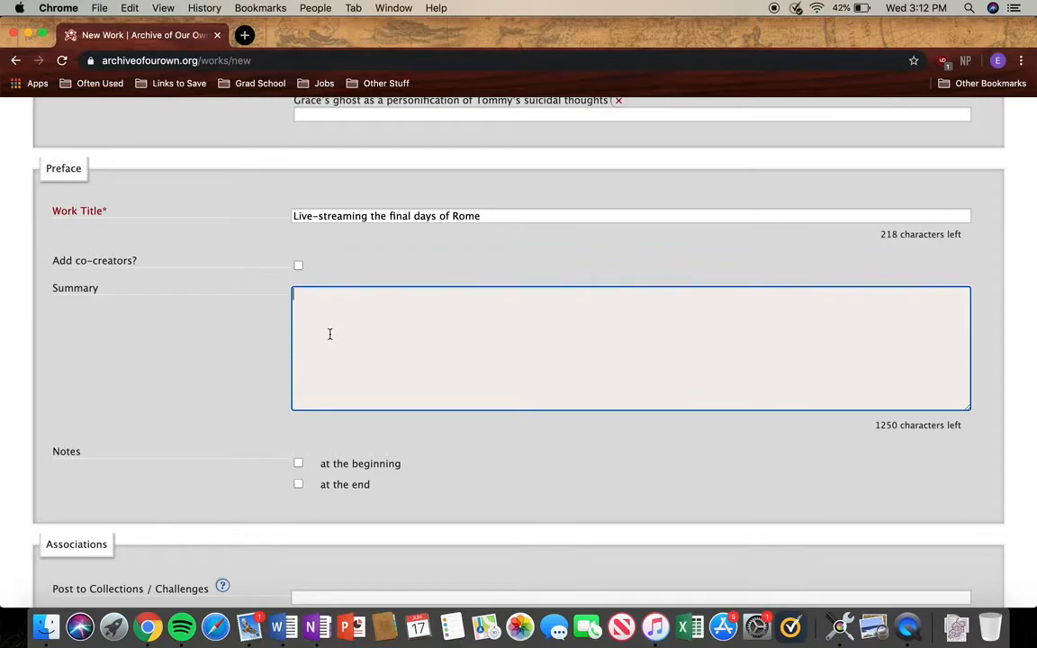
{"action": "left_click", "coordinate": [284, 627]}
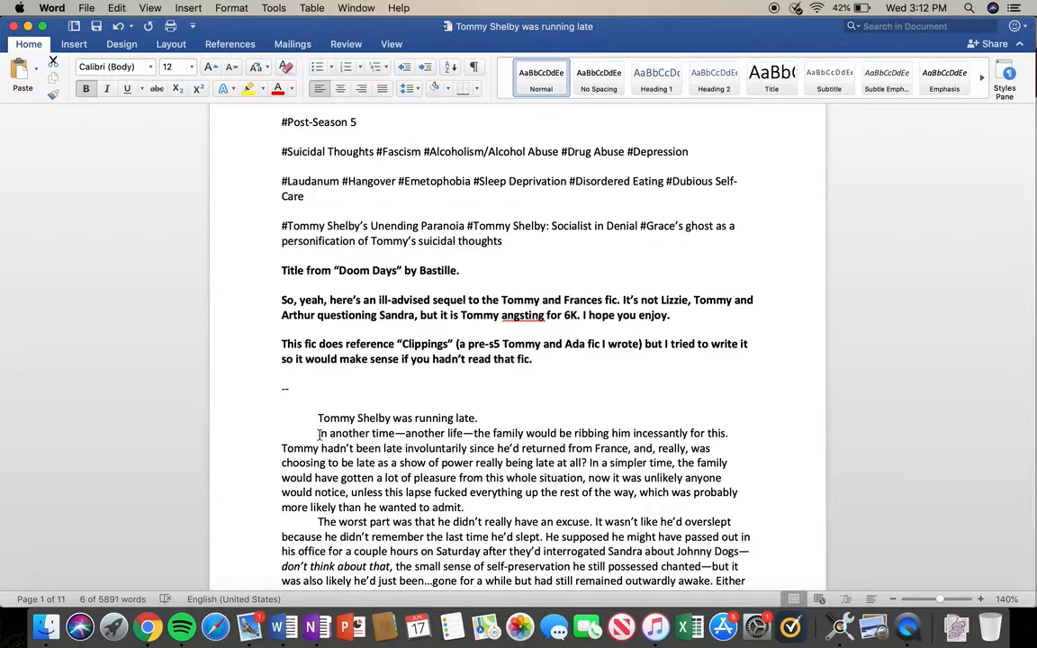
{"action": "left_click_drag", "start_coordinate": [320, 416], "coordinate": [484, 419]}
{"action": "key", "text": "cmd+c"}
{"action": "left_click", "coordinate": [148, 628]}
{"action": "key", "text": "super+v"}
{"action": "type", "text": "Or "}
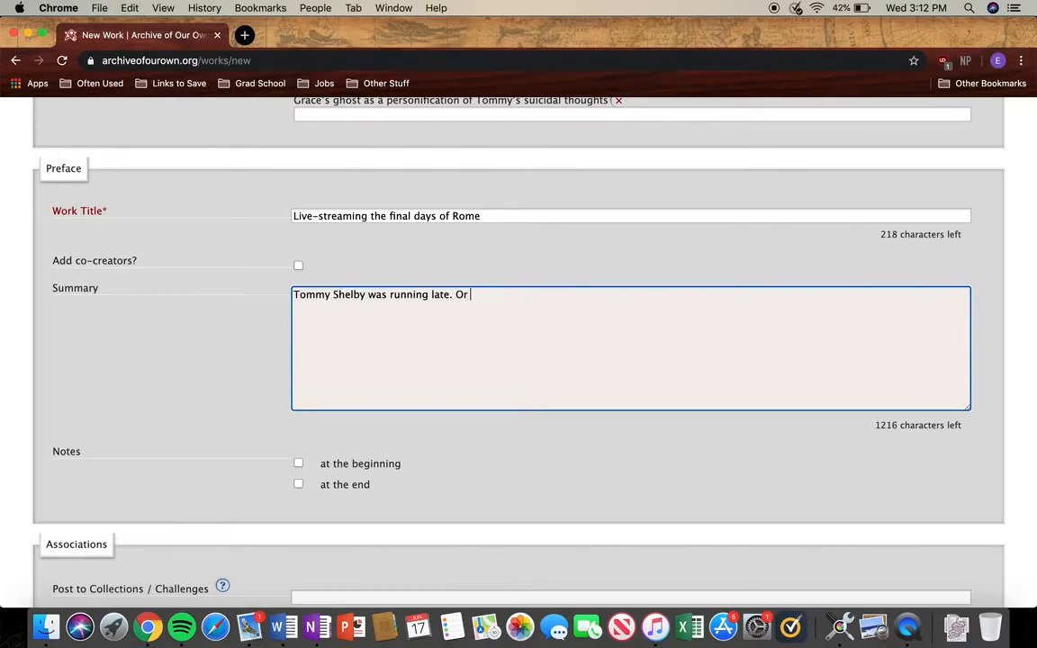
{"action": "type", "text": "Tommy Shelby"}
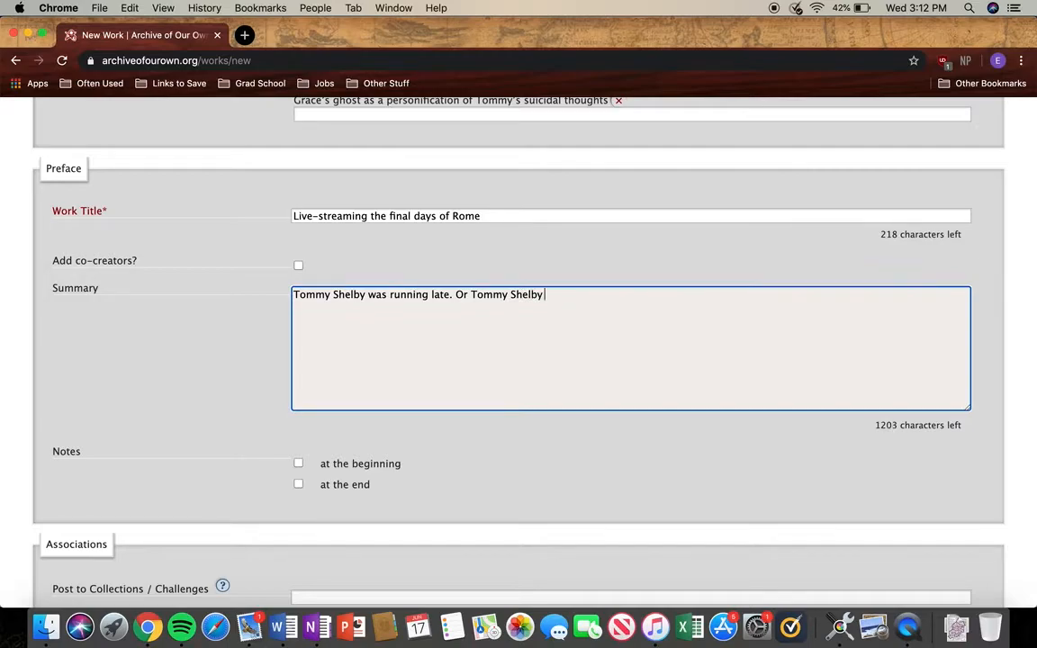
{"action": "type", "text": "trei"}
{"action": "type", "text": "rei"}
{"action": "key", "text": "BackSpace"}
{"action": "key", "text": "BackSpace"}
{"action": "key", "text": "BackSpace"}
{"action": "type", "text": "ries to fix thing"}
{"action": "key", "text": "BackSpace"}
{"action": "key", "text": "BackSpace"}
{"action": "key", "text": "BackSpace"}
{"action": "key", "text": "BackSpace"}
{"action": "key", "text": "BackSpace"}
{"action": "key", "text": "BackSpace"}
{"action": "key", "text": "BackSpace"}
{"action": "key", "text": "BackSpace"}
{"action": "key", "text": "BackSpace"}
{"action": "key", "text": "BackSpace"}
{"action": "key", "text": "BackSpace"}
{"action": "key", "text": "BackSpace"}
{"action": "key", "text": "BackSpace"}
{"action": "key", "text": "BackSpace"}
{"action": "key", "text": "BackSpace"}
{"action": "key", "text": "BackSpace"}
{"action": "key", "text": "BackSpace"}
{"action": "key", "text": "BackSpace"}
Complete the summary's second sentence with "returns to London post-s5."
{"action": "type", "text": "returns to London post-s5."}
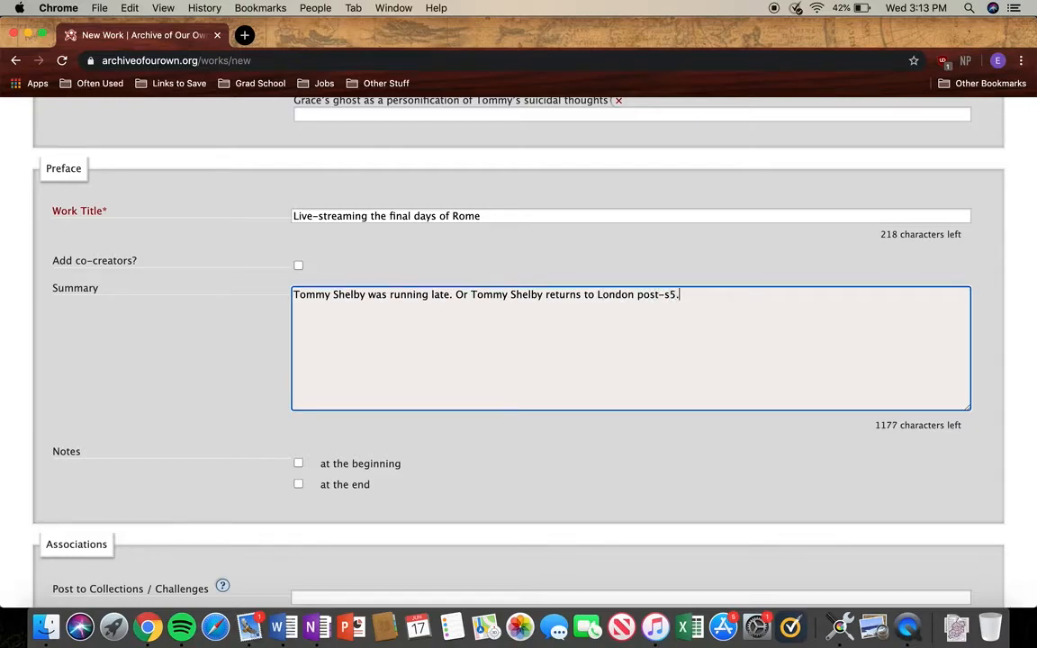
{"action": "left_click", "coordinate": [243, 357]}
Enable notes at the beginning of the work
{"action": "scroll", "coordinate": [243, 356], "scroll_direction": "down", "scroll_amount": 2}
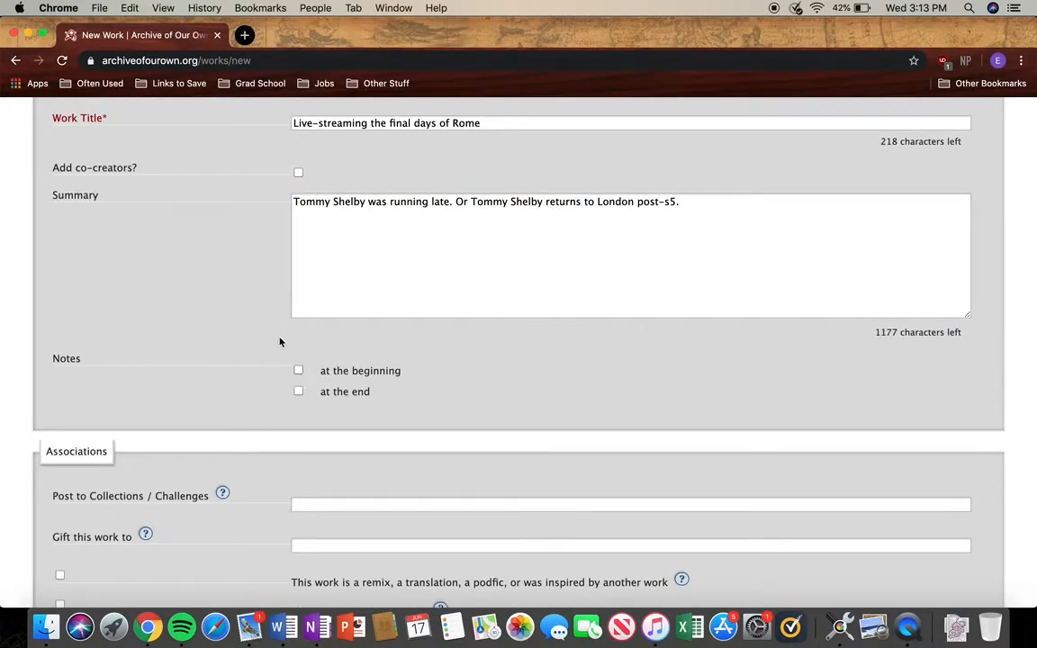
{"action": "left_click", "coordinate": [299, 372]}
{"action": "scroll", "coordinate": [209, 345], "scroll_direction": "down", "scroll_amount": 3}
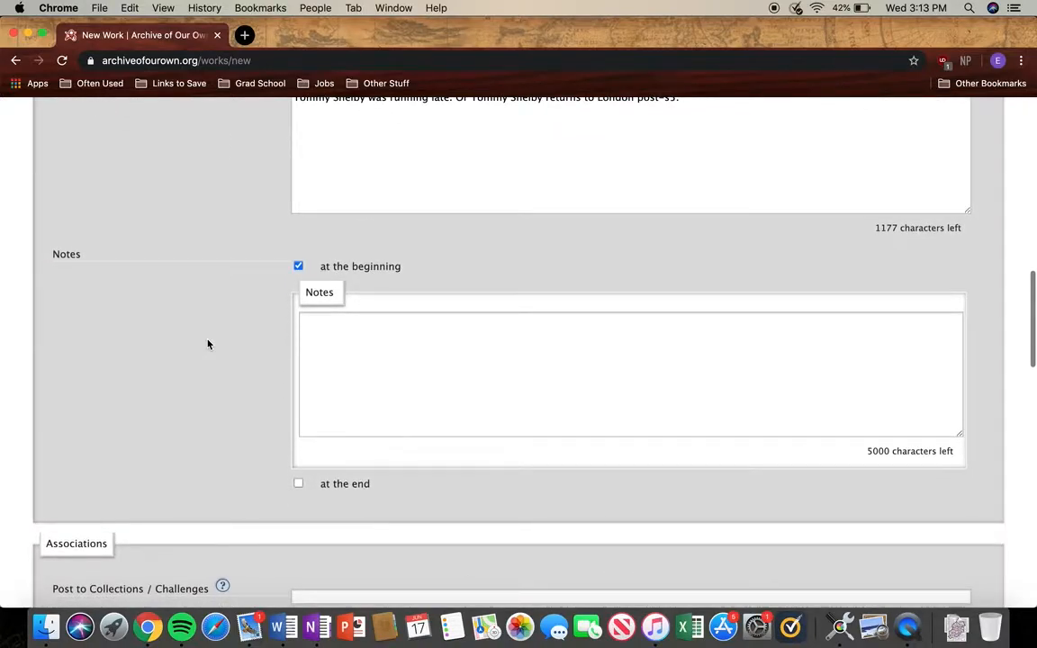
Turn on notes at the end to view the end notes field, and turn the option off again
{"action": "left_click", "coordinate": [298, 483]}
{"action": "scroll", "coordinate": [369, 510], "scroll_direction": "down", "scroll_amount": 5}
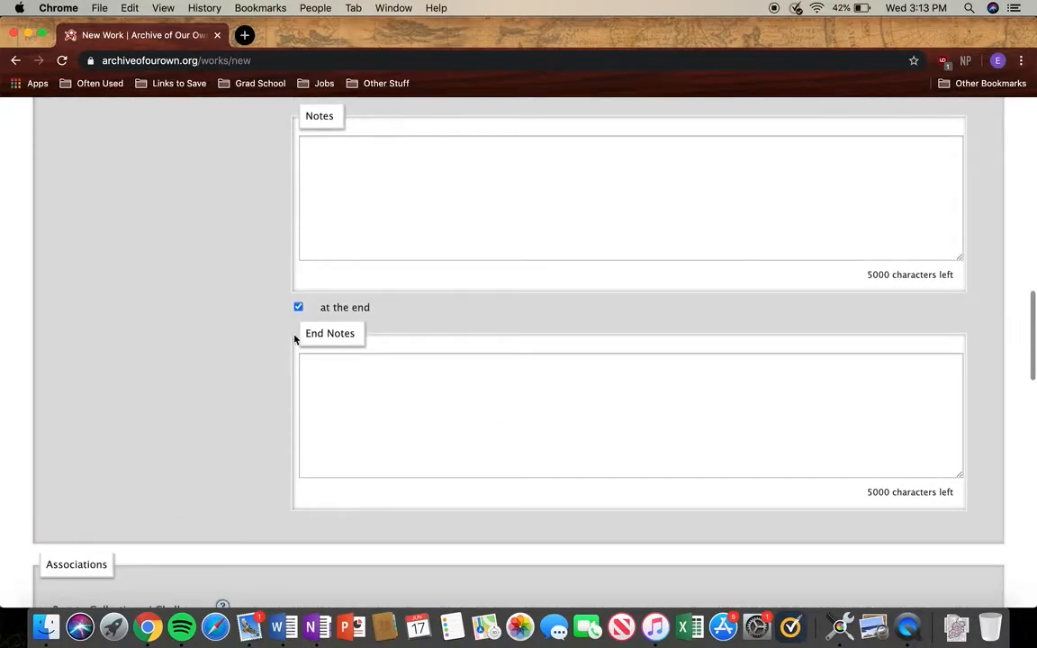
{"action": "left_click", "coordinate": [298, 307]}
{"action": "scroll", "coordinate": [224, 311], "scroll_direction": "up", "scroll_amount": 5}
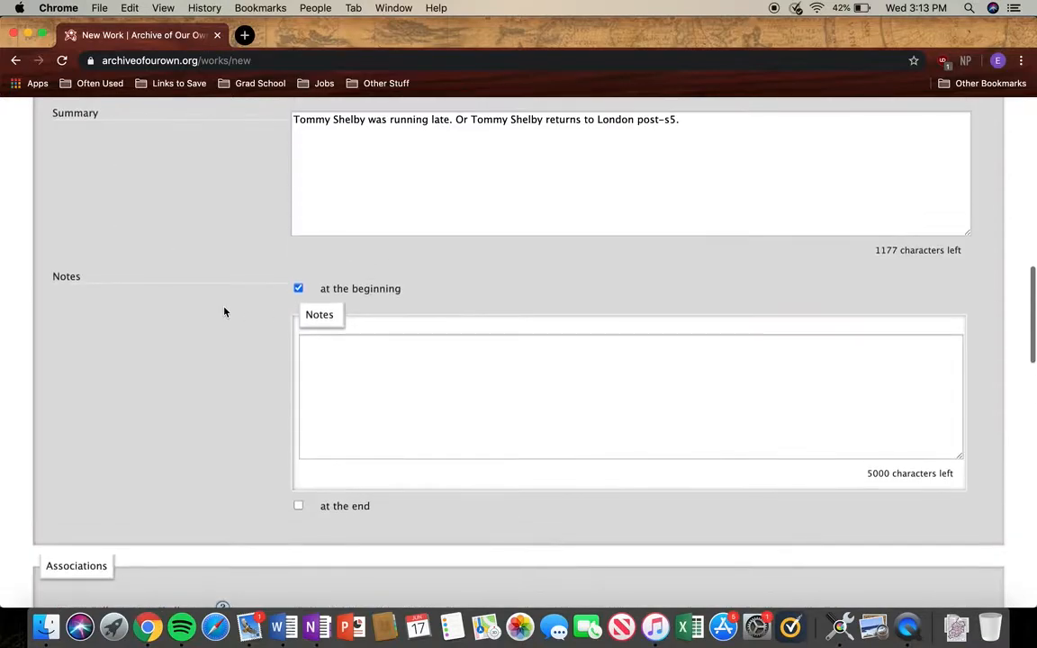
Copy the three bold author's note paragraphs, starting with "Title from “Doom Days” by Bastille.", from the Word draft into the beginning notes in Chrome
{"action": "left_click", "coordinate": [282, 641]}
{"action": "left_click", "coordinate": [317, 418]}
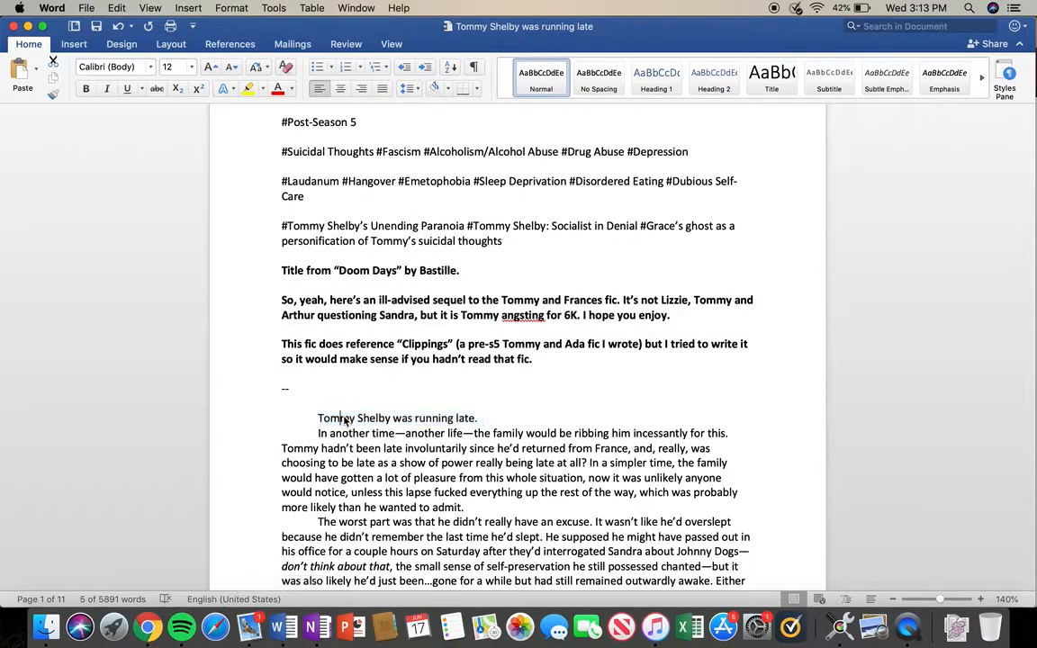
{"action": "left_click_drag", "start_coordinate": [282, 270], "coordinate": [536, 367]}
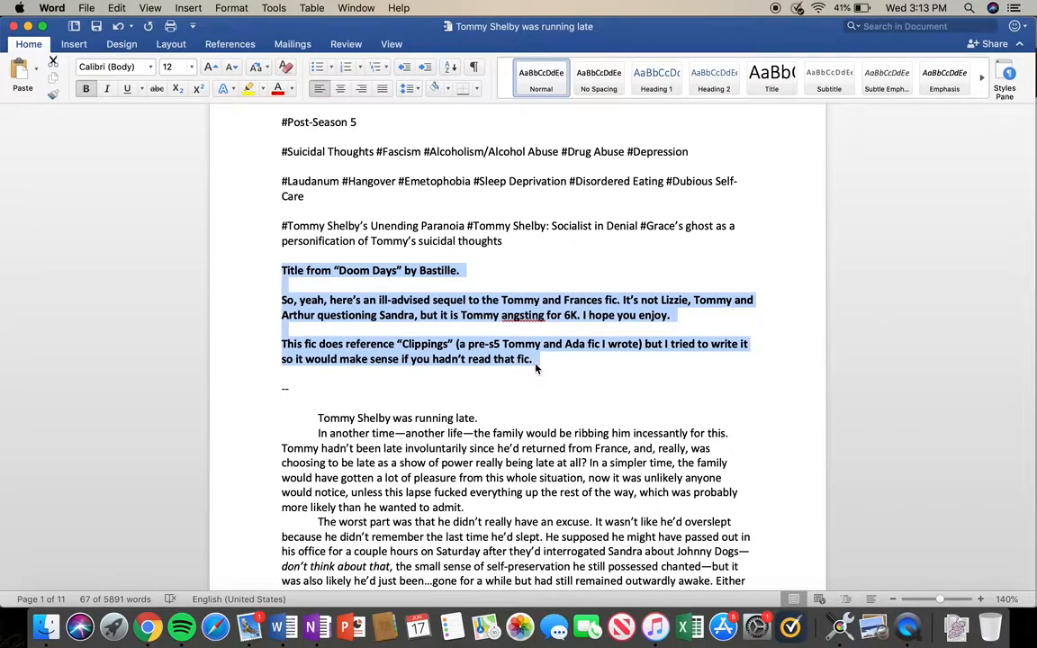
{"action": "left_click", "coordinate": [148, 627]}
{"action": "left_click", "coordinate": [364, 420]}
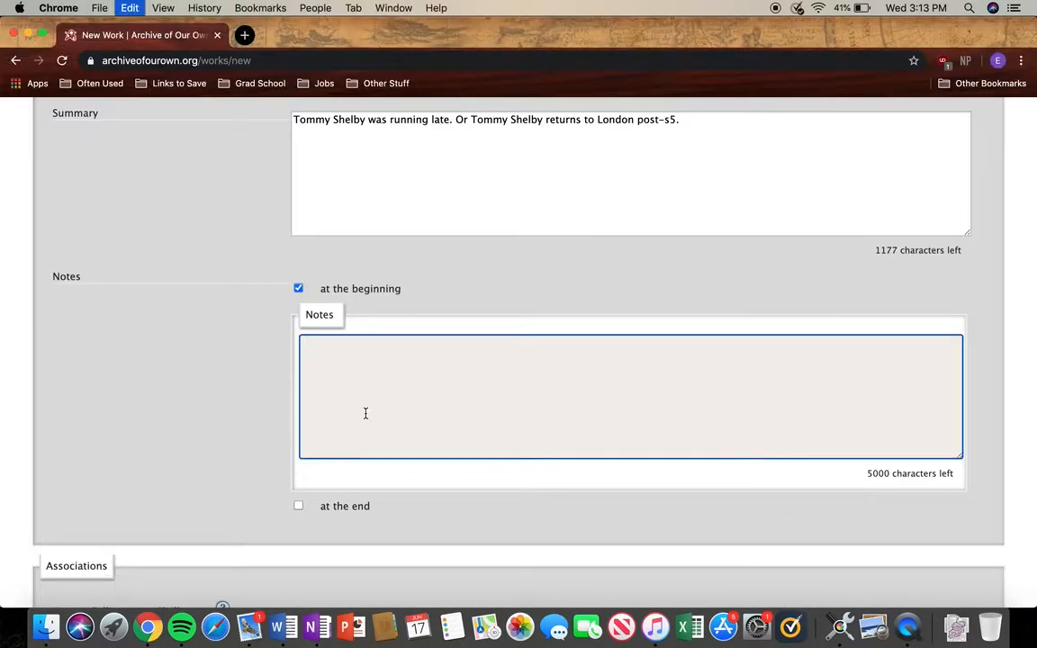
{"action": "key", "text": "super+v"}
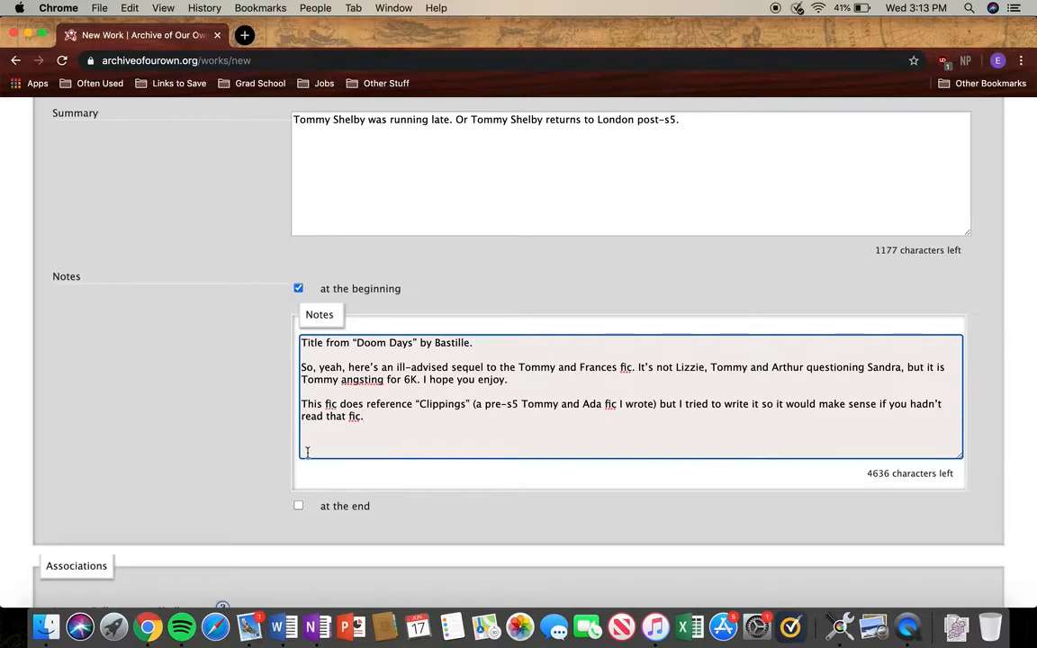
{"action": "left_click", "coordinate": [240, 407]}
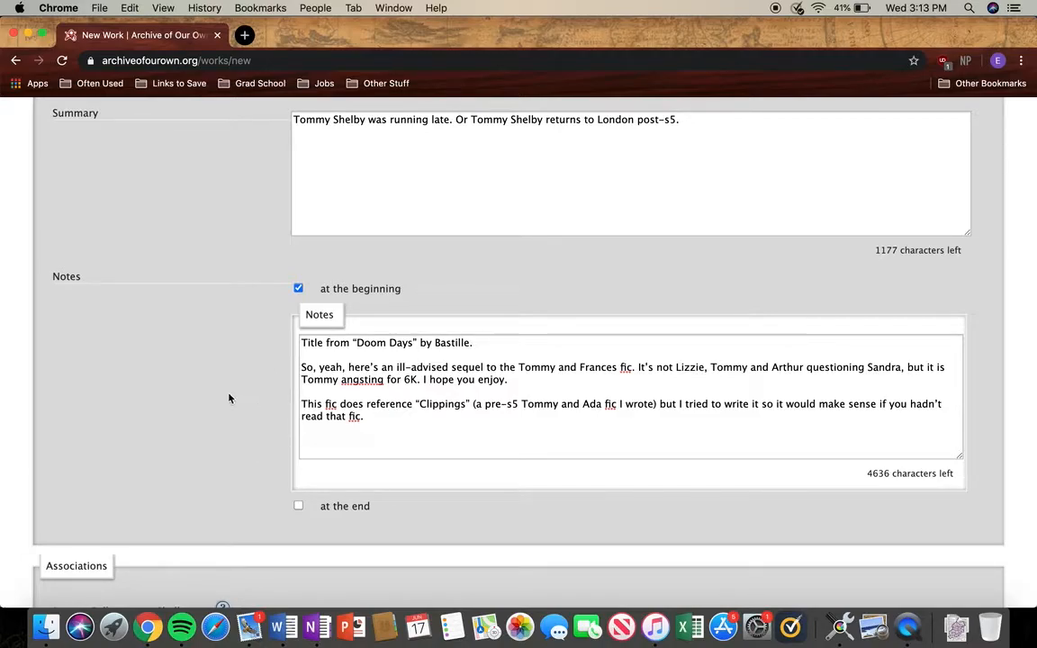
Add the collection The Raven Cycle Big Bang 2019 (TRCBigBang2019) to the work's associations, and remove it again
{"action": "scroll", "coordinate": [228, 398], "scroll_direction": "down", "scroll_amount": 3}
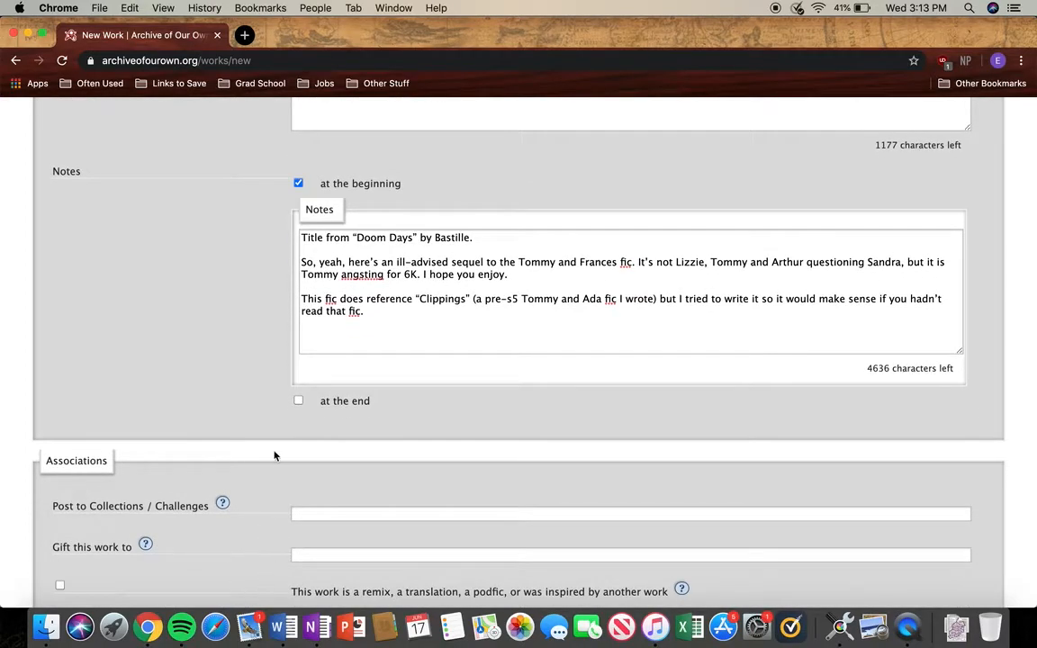
{"action": "scroll", "coordinate": [256, 531], "scroll_direction": "down", "scroll_amount": 8}
{"action": "scroll", "coordinate": [256, 532], "scroll_direction": "up", "scroll_amount": 1}
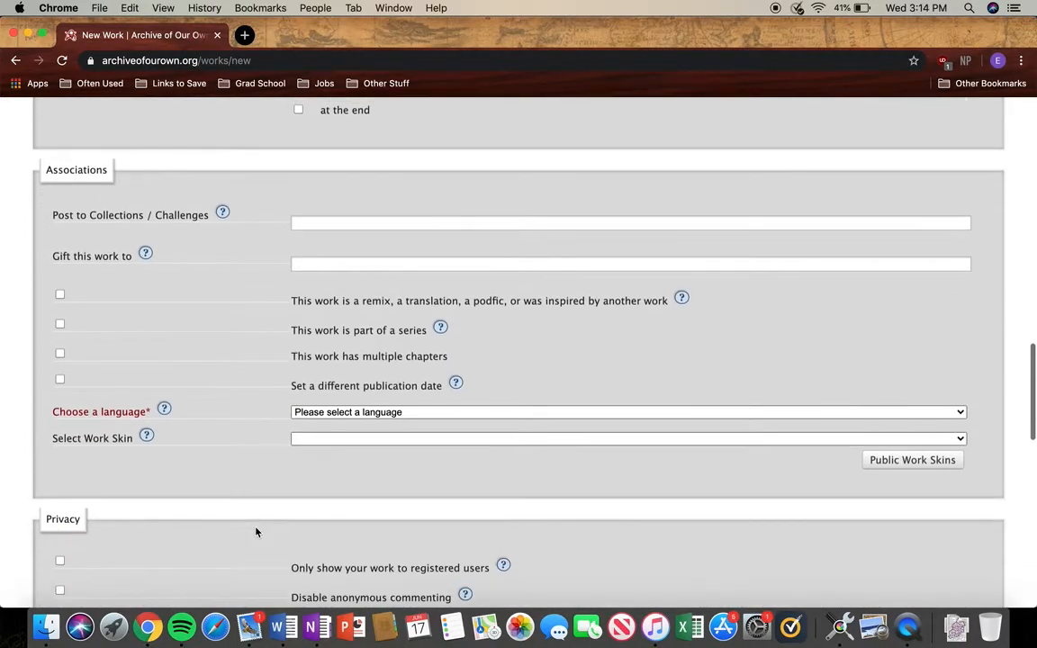
{"action": "left_click", "coordinate": [319, 222]}
{"action": "type", "text": "Raven"}
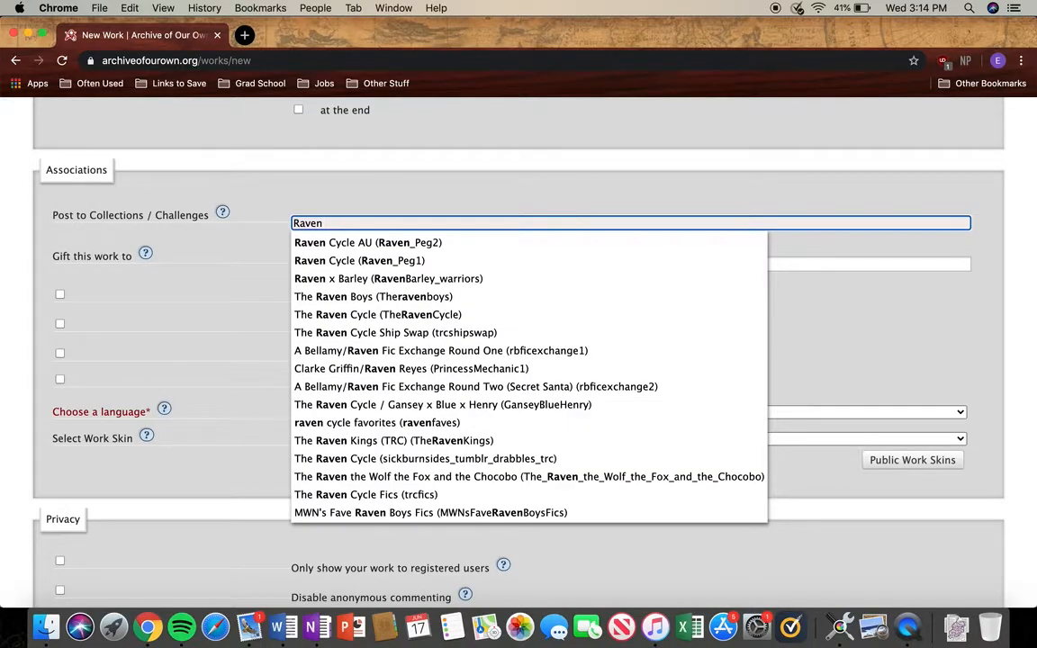
{"action": "type", "text": "Cycle"}
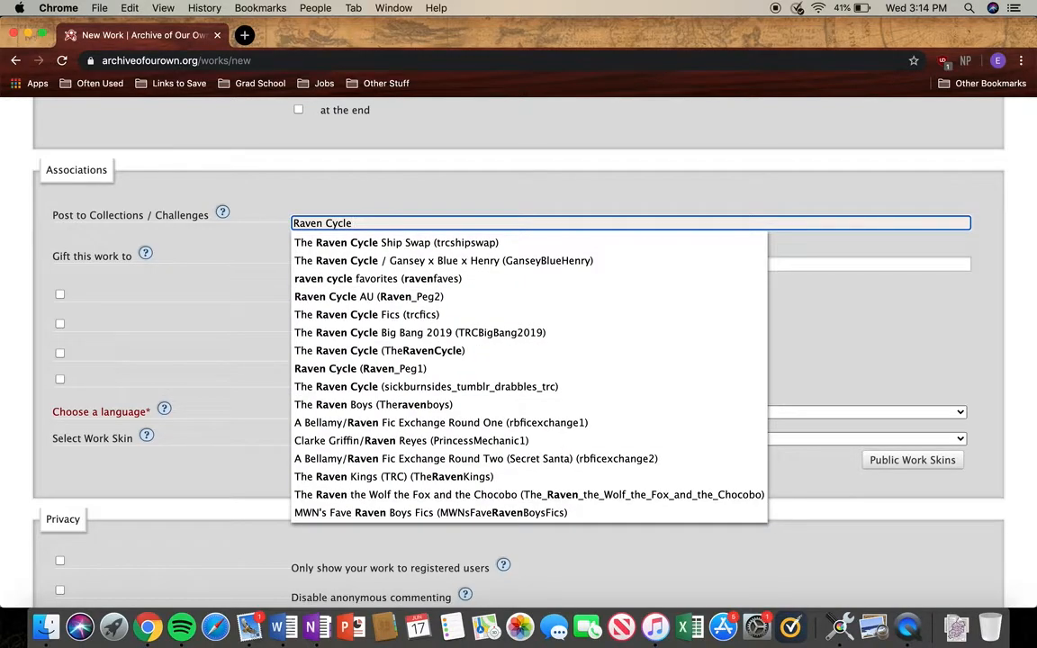
{"action": "type", "text": " Big"}
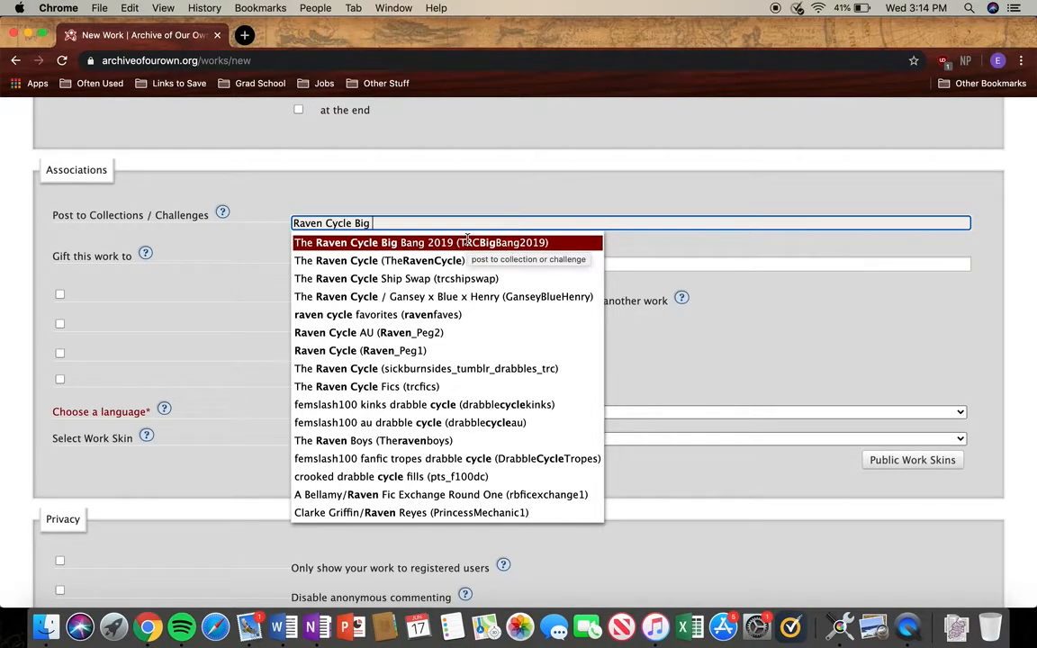
{"action": "left_click", "coordinate": [400, 243]}
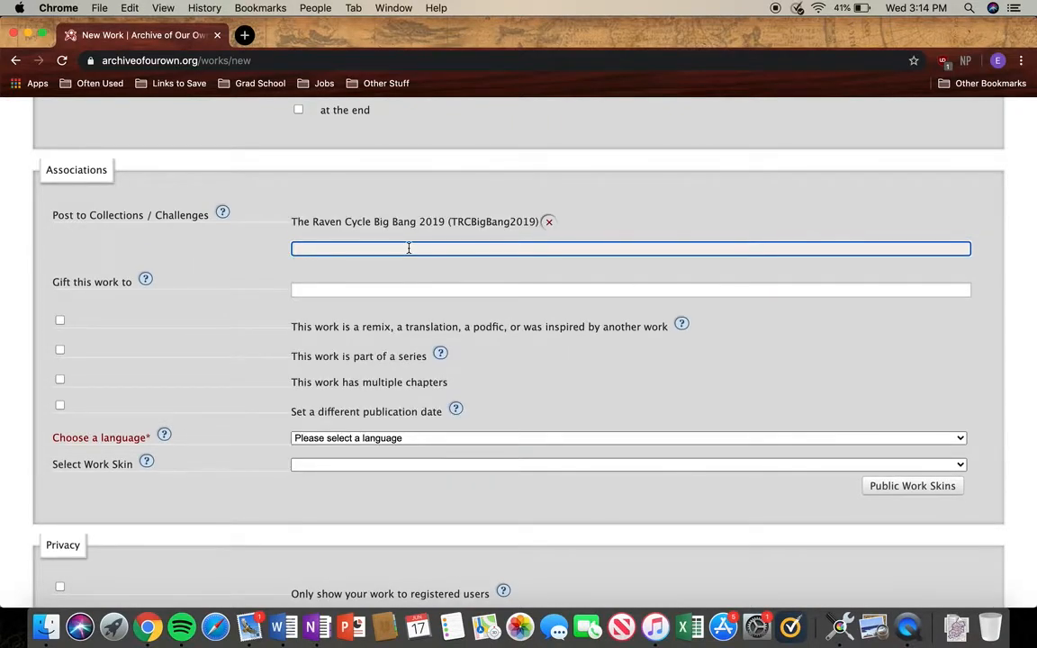
{"action": "left_click", "coordinate": [548, 221]}
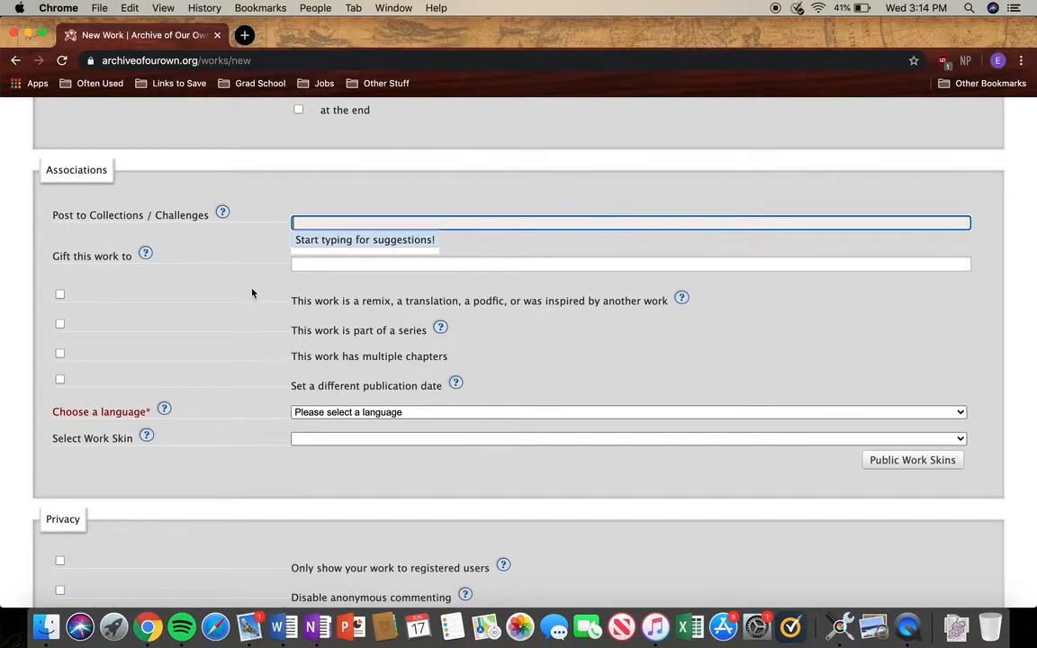
Enter a recipient's username in the field for gifting the work, and clear it without adding the recipient
{"action": "left_click", "coordinate": [318, 263]}
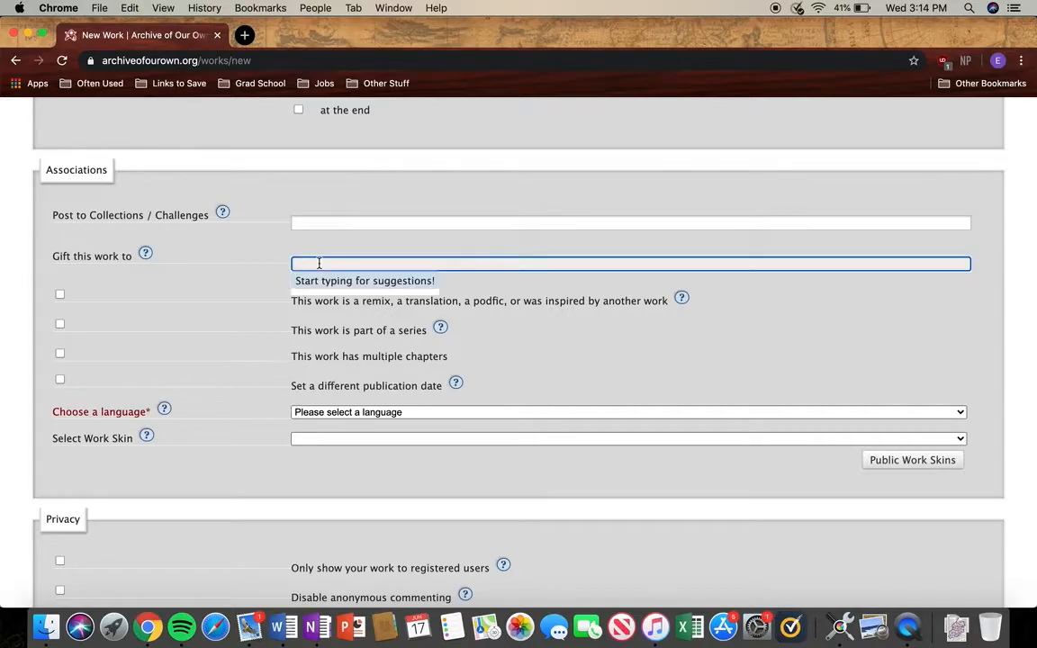
{"action": "type", "text": "S"}
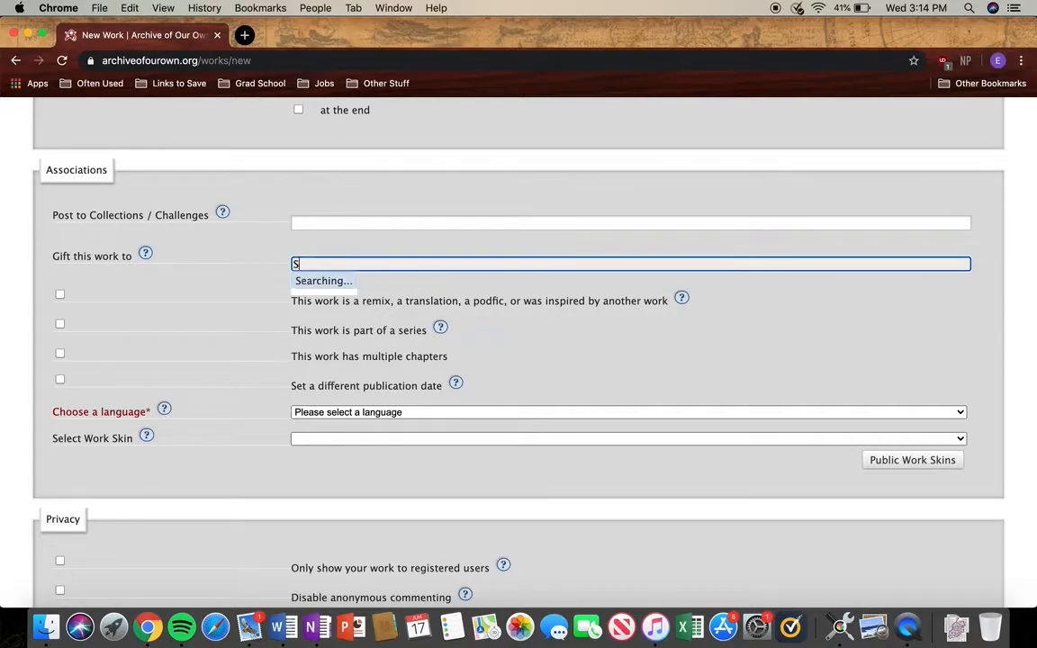
{"action": "type", "text": "eek the_Mist"}
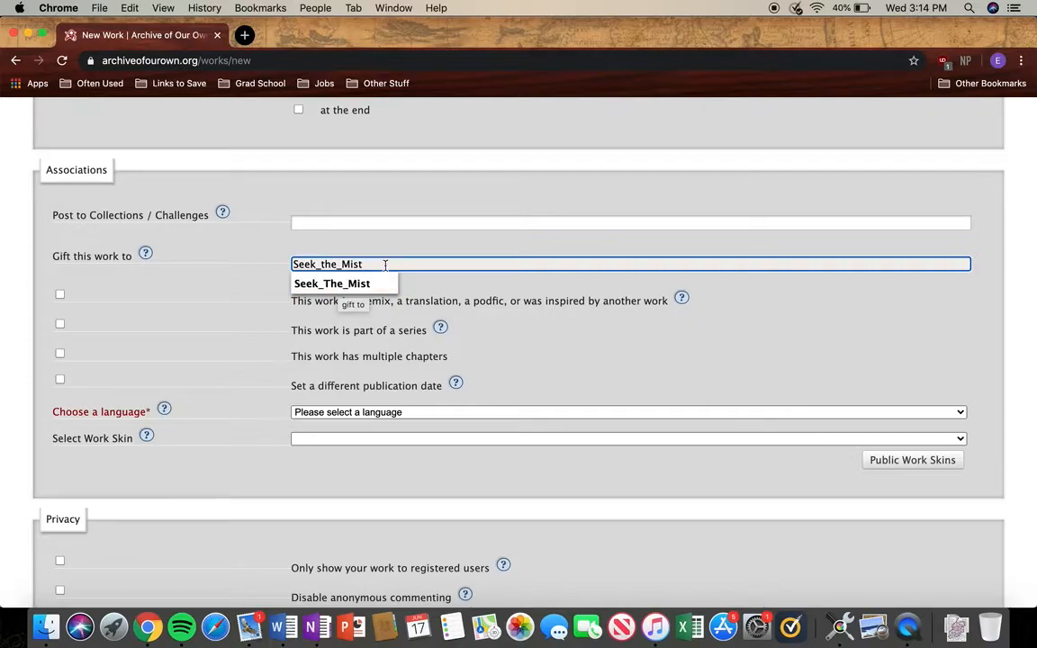
{"action": "left_click_drag", "start_coordinate": [380, 268], "coordinate": [256, 264]}
{"action": "key", "text": "BackSpace"}
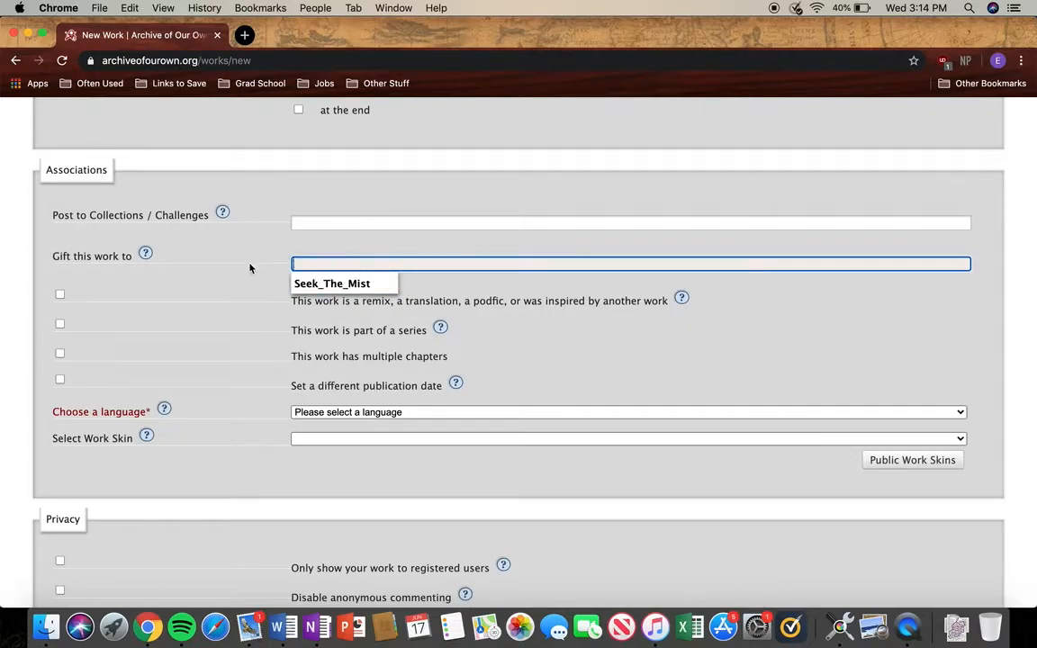
{"action": "left_click", "coordinate": [229, 272]}
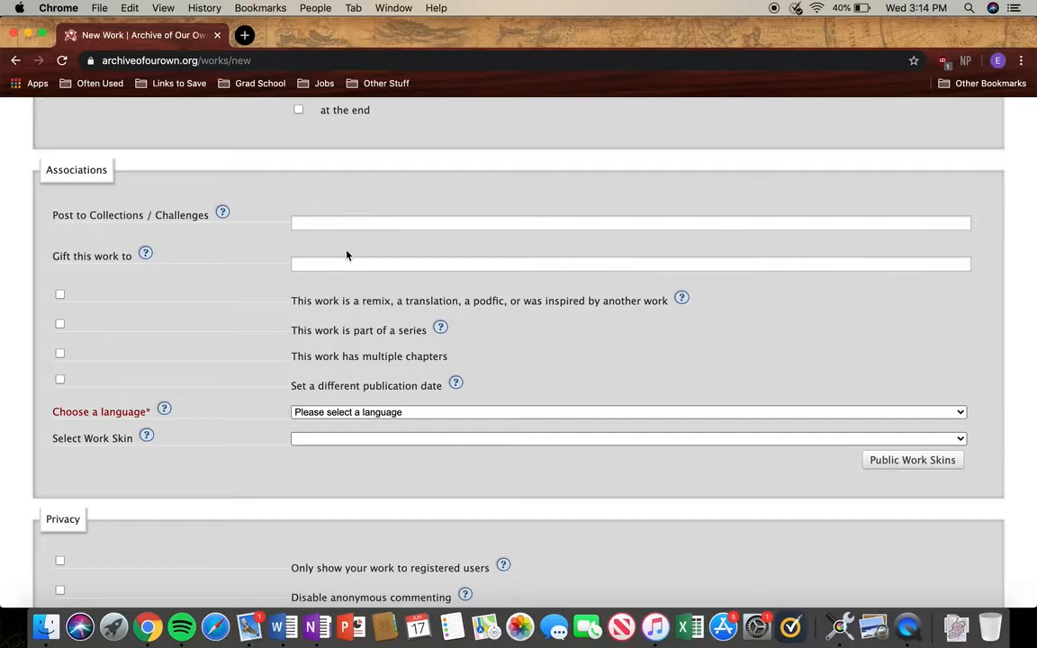
Search the collections and challenges for "Anonymous", and clear the search without choosing a collection
{"action": "left_click", "coordinate": [357, 225]}
{"action": "type", "text": "An"}
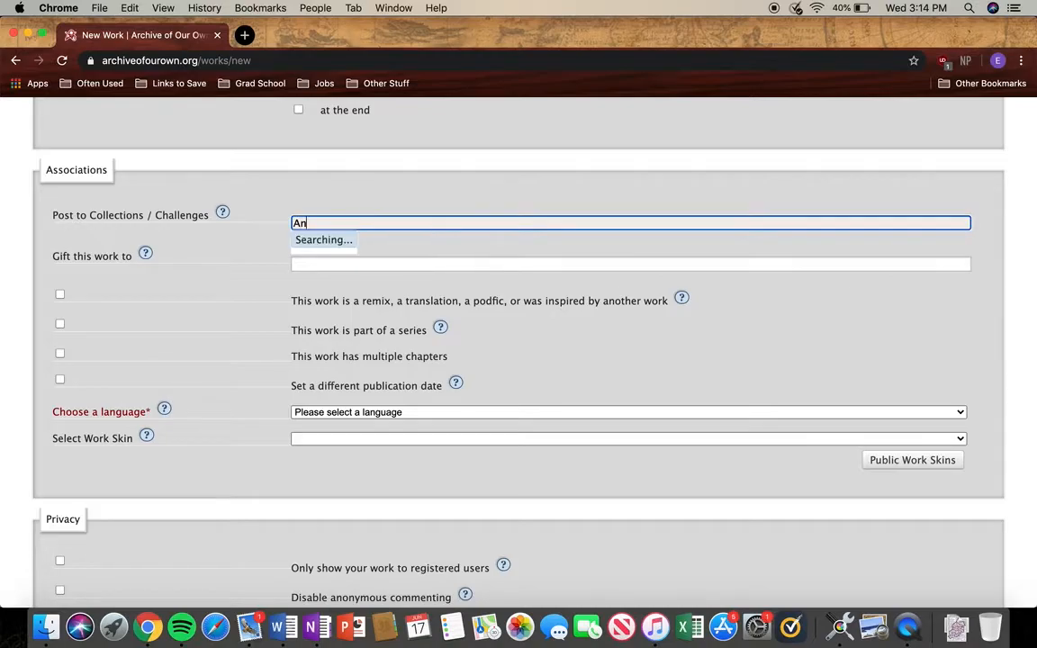
{"action": "type", "text": "onymous"}
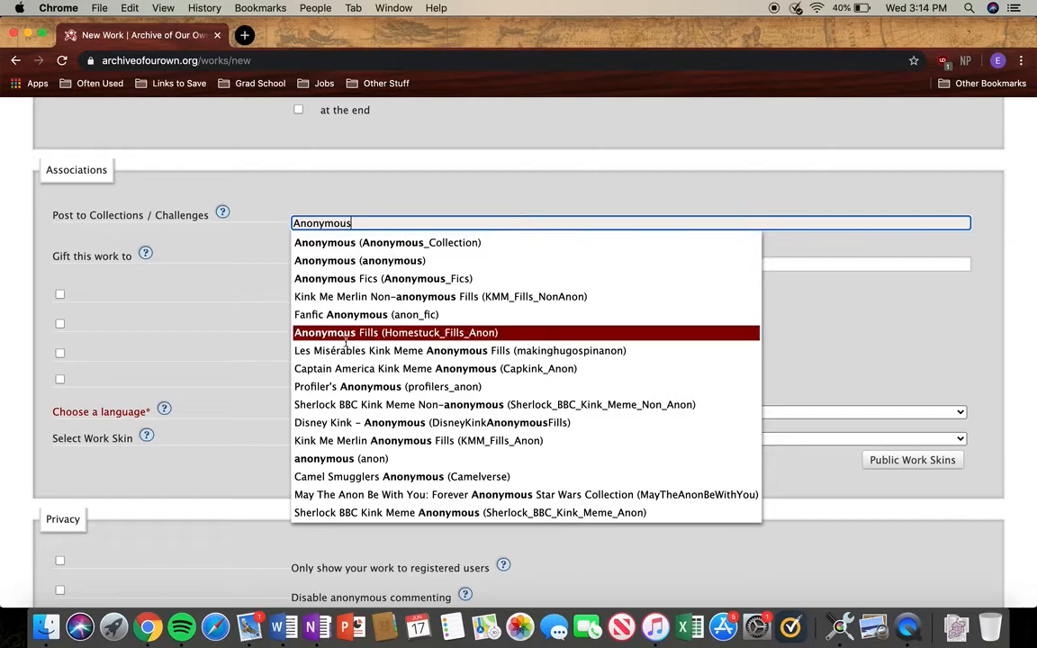
{"action": "double_click", "coordinate": [359, 223]}
{"action": "key", "text": "BackSpace"}
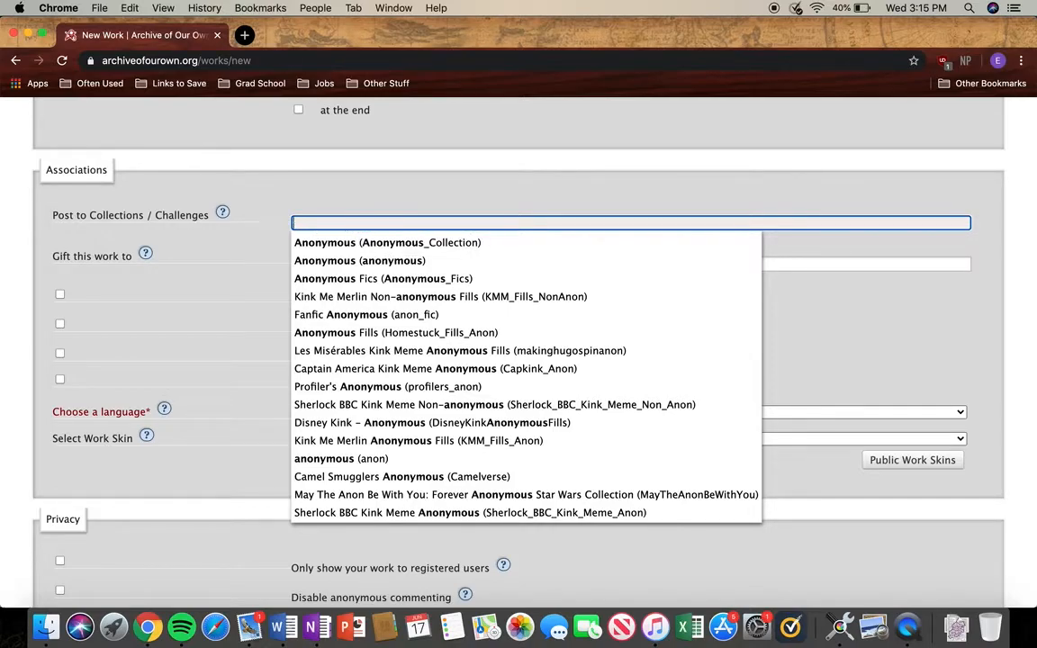
{"action": "left_click", "coordinate": [263, 236]}
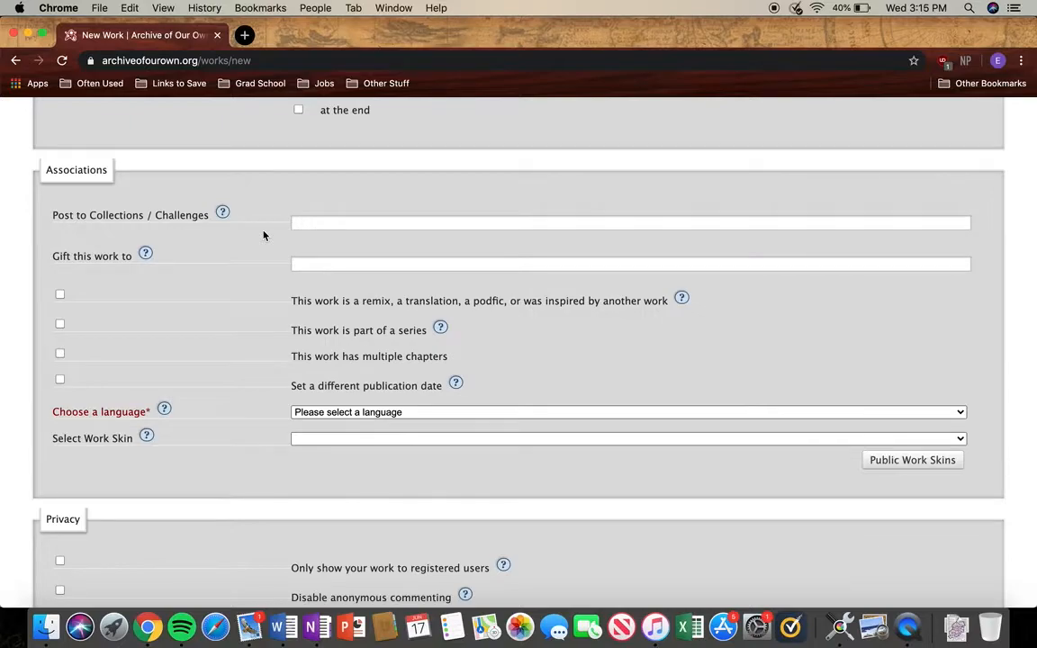
Turn on the remix, translation, podfic or inspired-by option to view its source work fields, and turn it off again
{"action": "scroll", "coordinate": [259, 256], "scroll_direction": "down", "scroll_amount": 3}
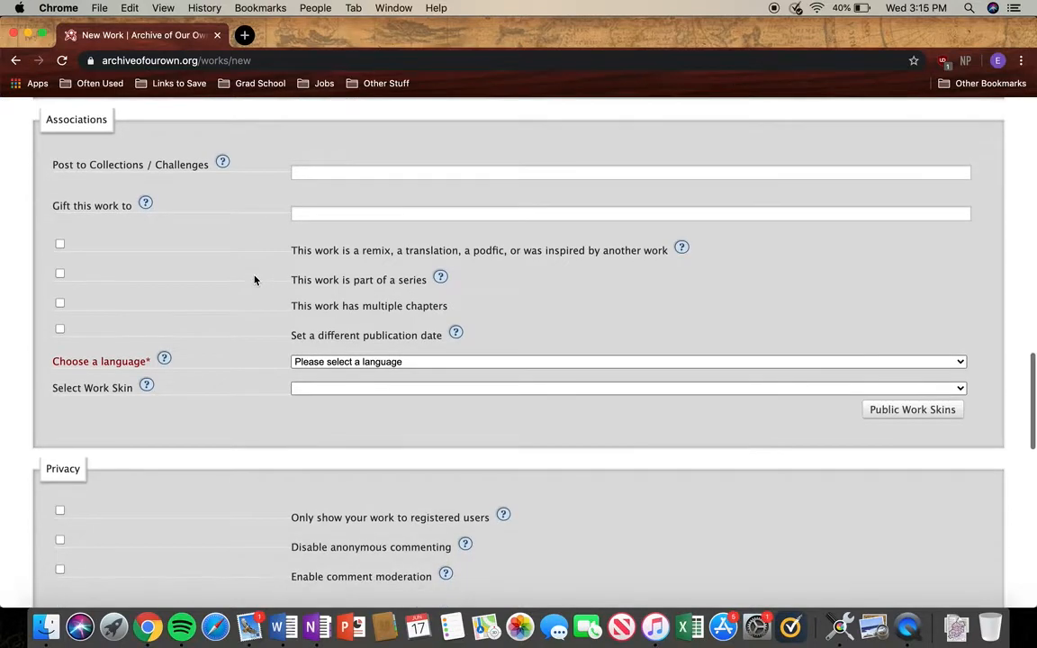
{"action": "left_click", "coordinate": [59, 244]}
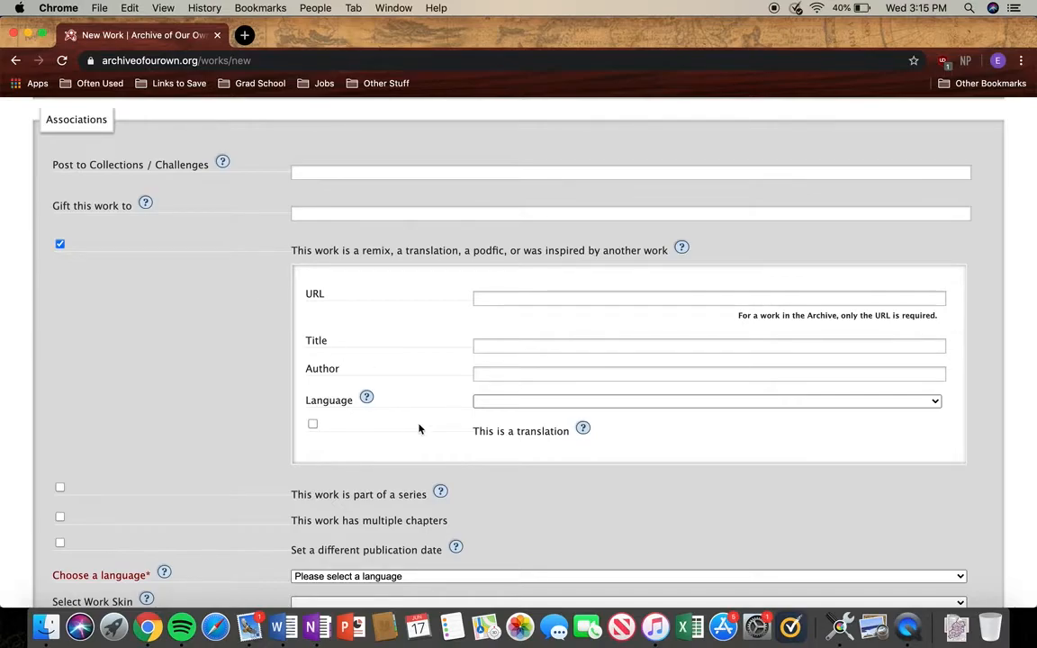
{"action": "left_click", "coordinate": [519, 300]}
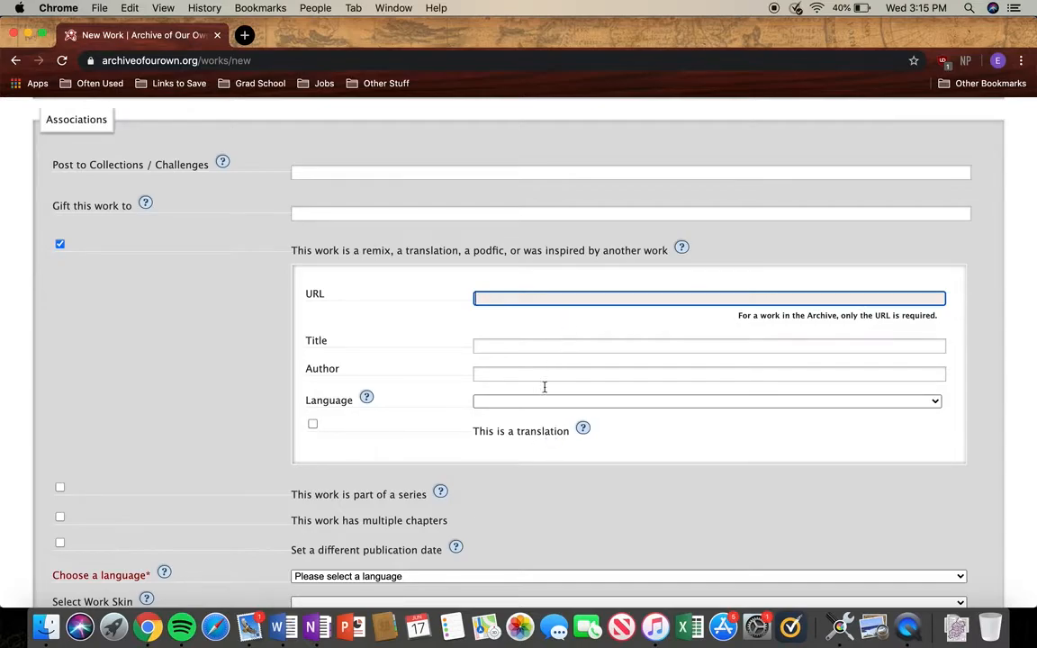
{"action": "left_click", "coordinate": [59, 243]}
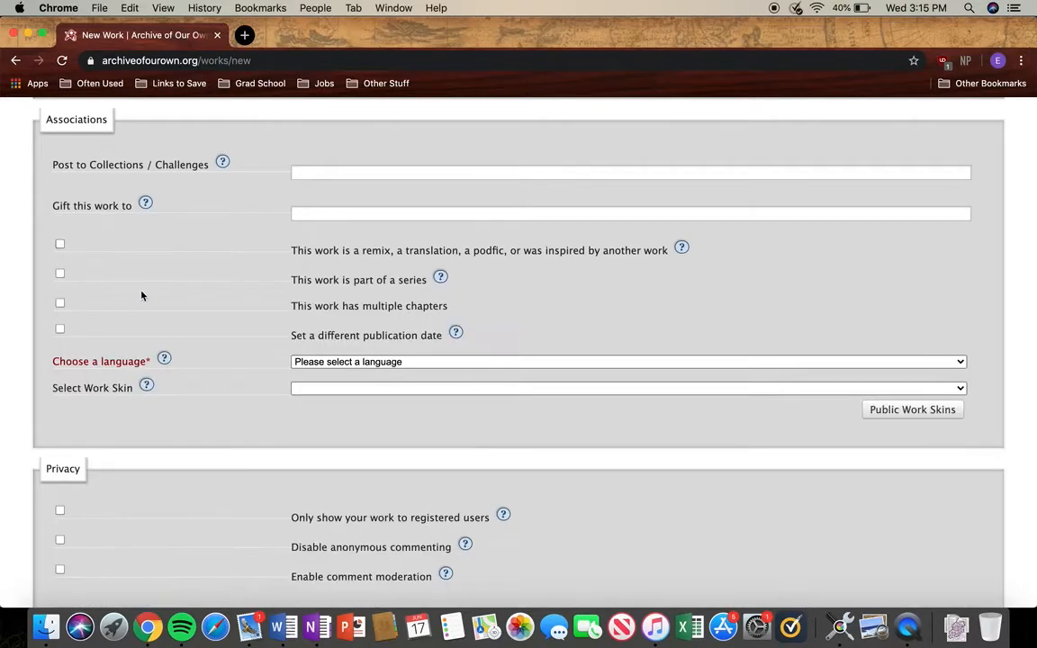
Mark the work as part of a series and choose the existing series Doom Days
{"action": "left_click", "coordinate": [59, 273]}
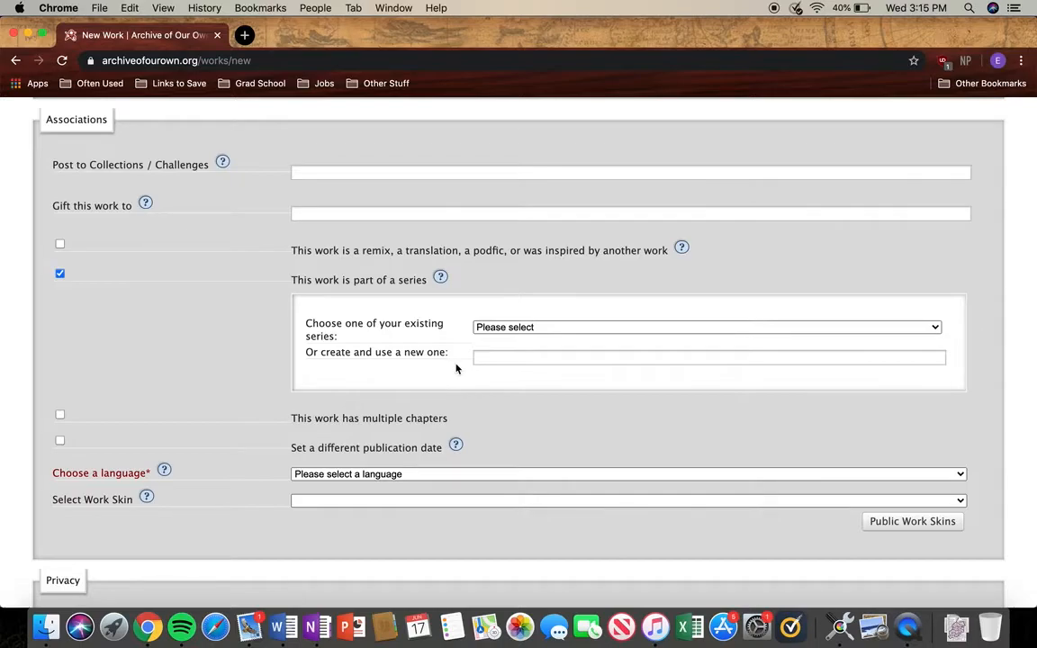
{"action": "left_click", "coordinate": [532, 330]}
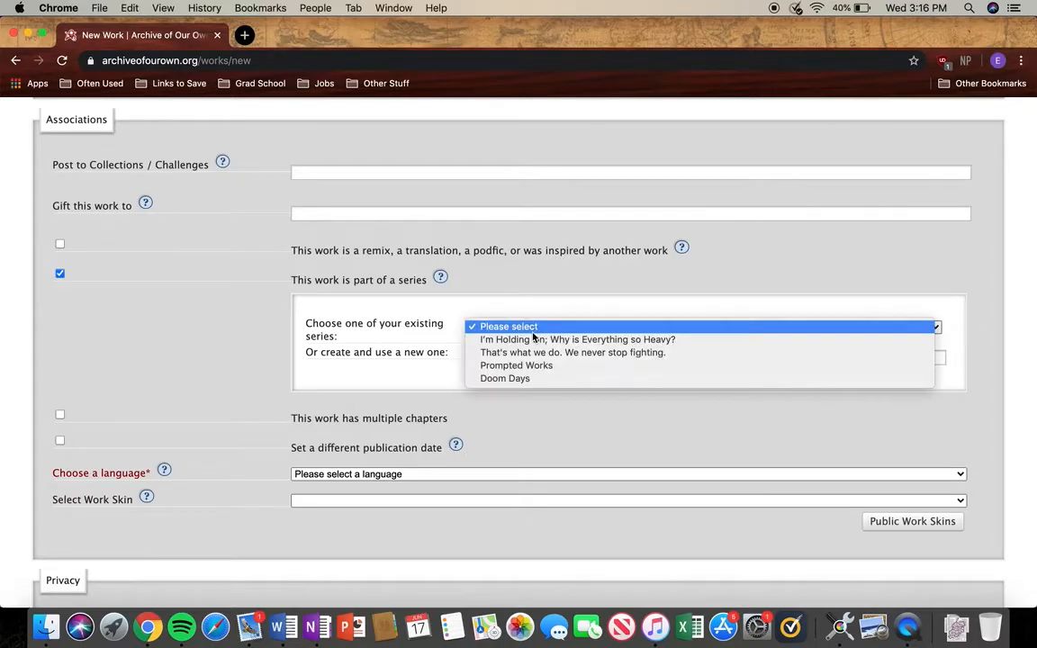
{"action": "left_click", "coordinate": [536, 379]}
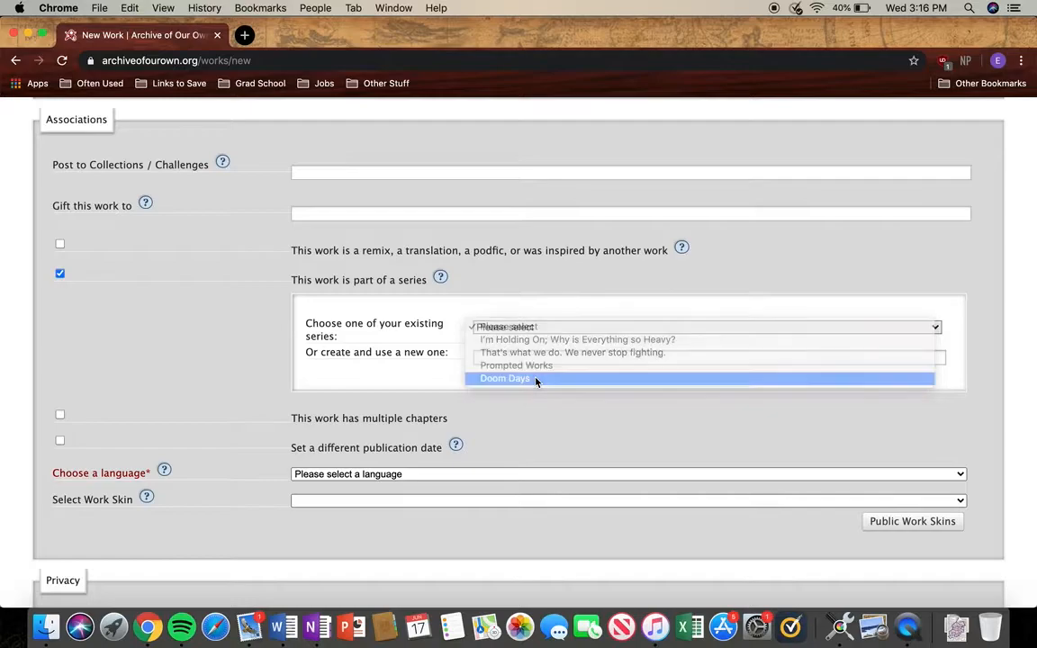
{"action": "left_click", "coordinate": [440, 358]}
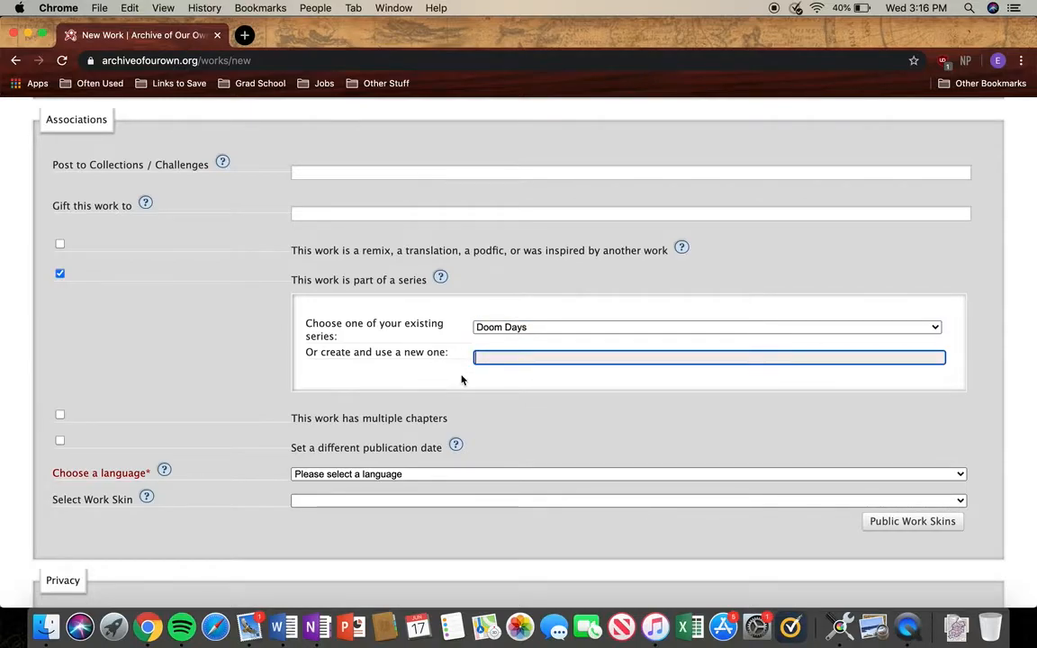
{"action": "left_click", "coordinate": [527, 328]}
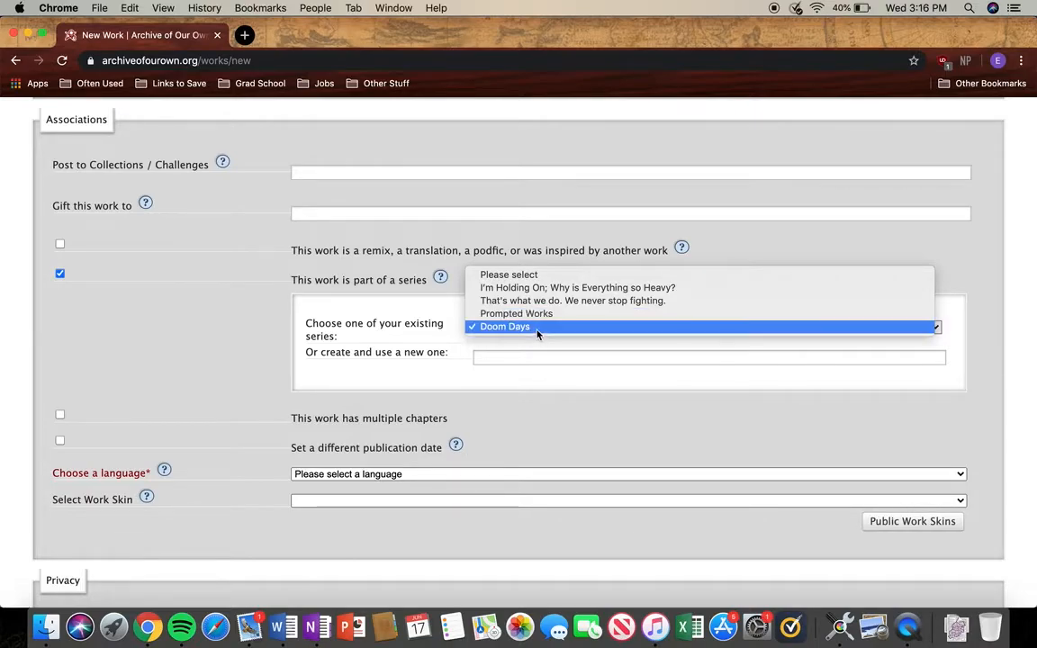
{"action": "left_click", "coordinate": [538, 329]}
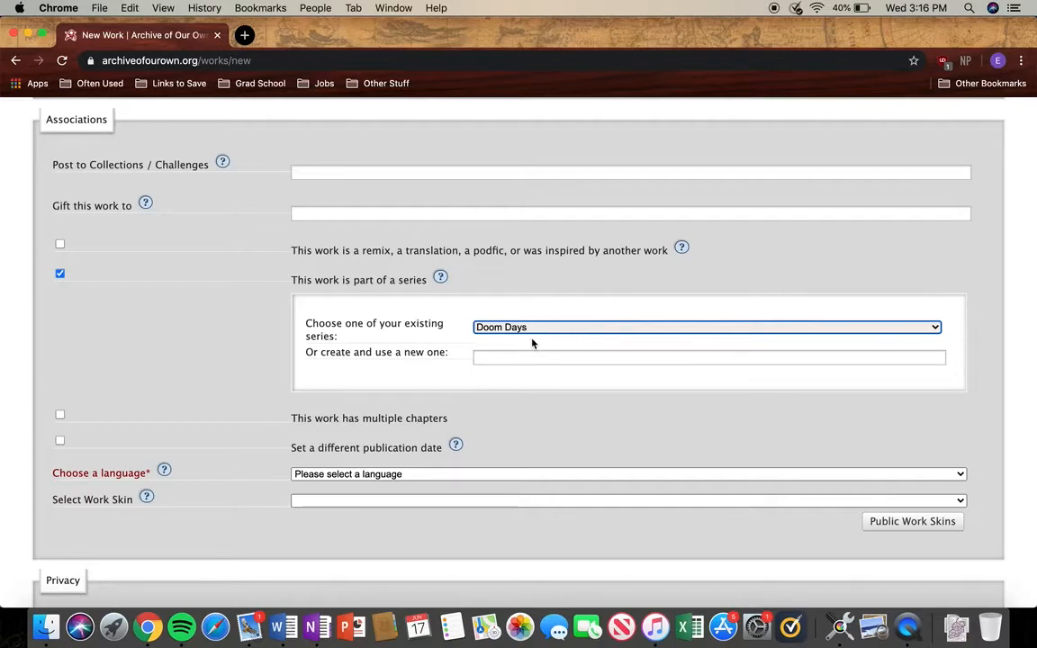
{"action": "left_click", "coordinate": [191, 351]}
Try the multiple chapters option with a total of 754 chapters, clear the total, and turn the option off again
{"action": "scroll", "coordinate": [111, 361], "scroll_direction": "down", "scroll_amount": 2}
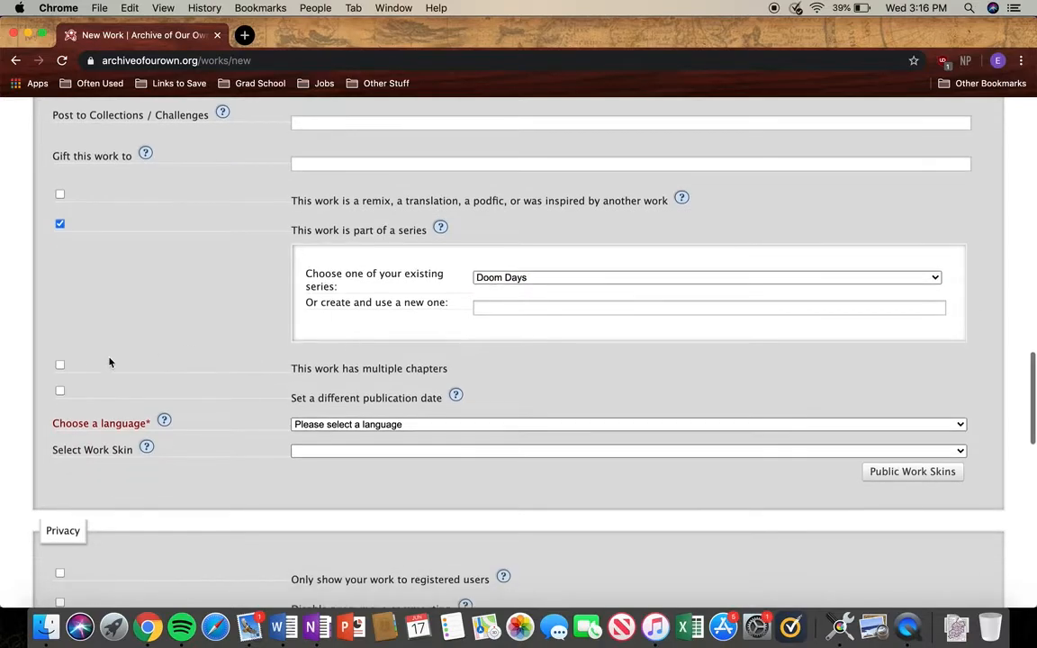
{"action": "left_click", "coordinate": [60, 365]}
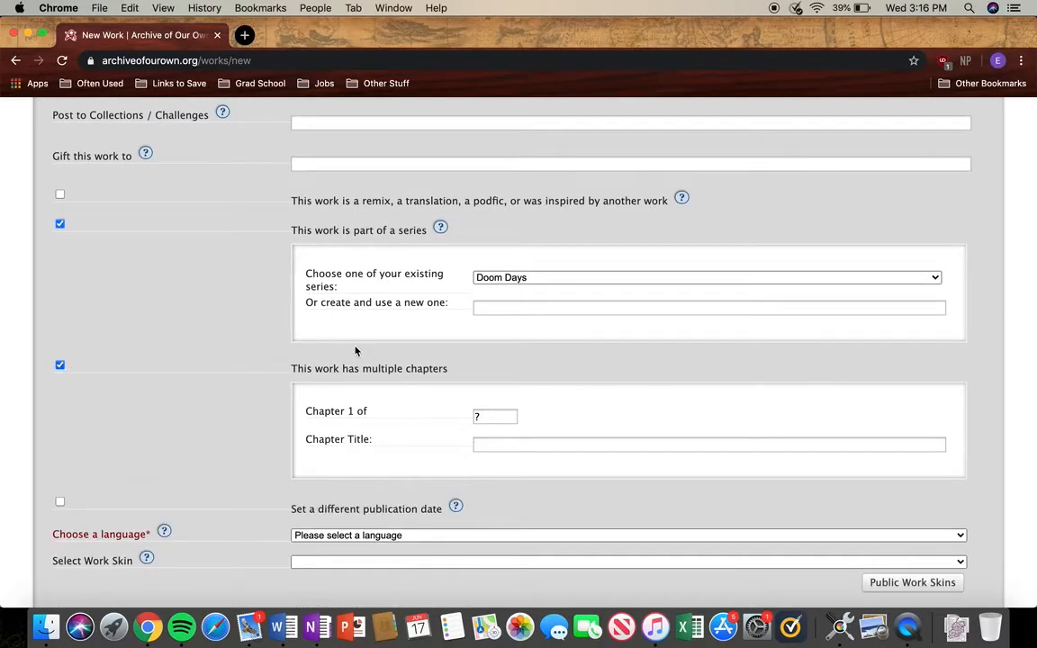
{"action": "double_click", "coordinate": [503, 418]}
{"action": "key", "text": "BackSpace"}
{"action": "type", "text": "7"}
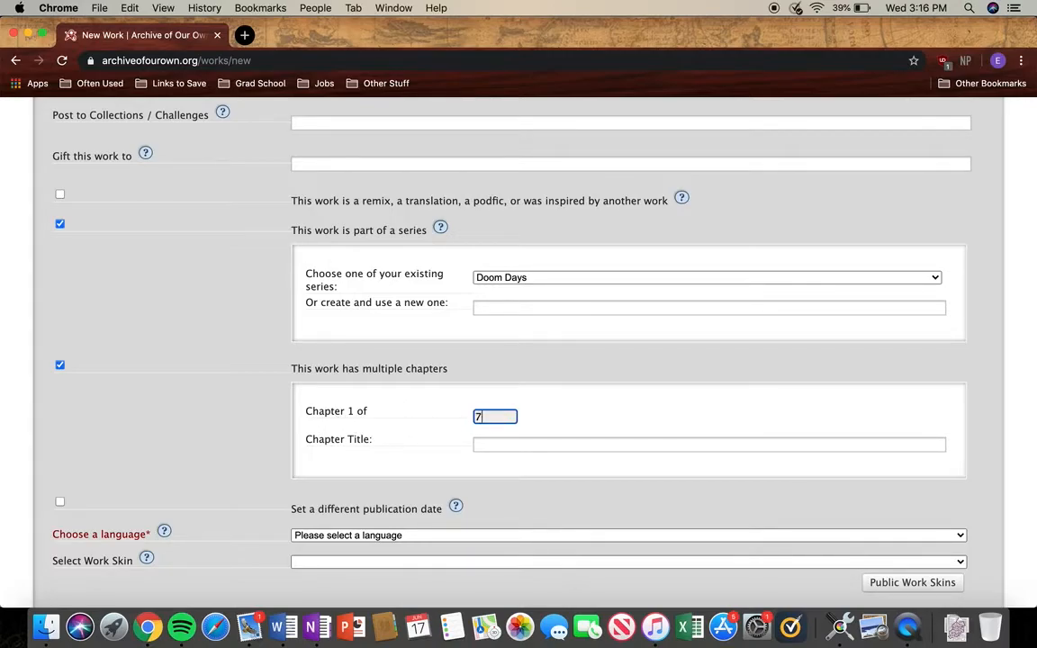
{"action": "type", "text": "54"}
{"action": "key", "text": "BackSpace"}
{"action": "key", "text": "BackSpace"}
{"action": "key", "text": "BackSpace"}
{"action": "left_click", "coordinate": [526, 442]}
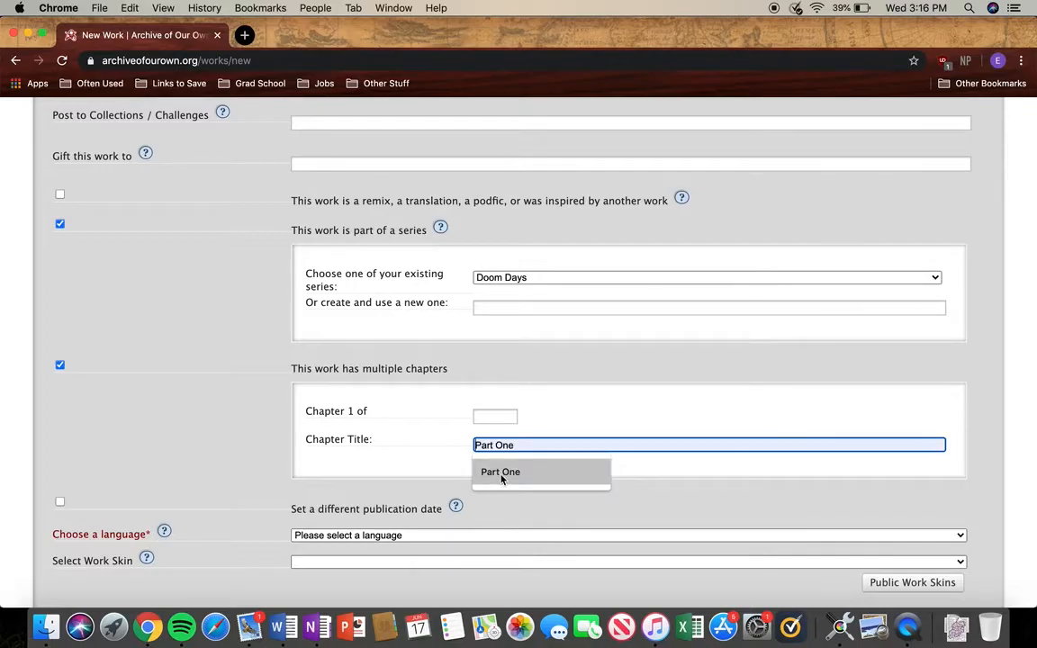
{"action": "left_click", "coordinate": [144, 410]}
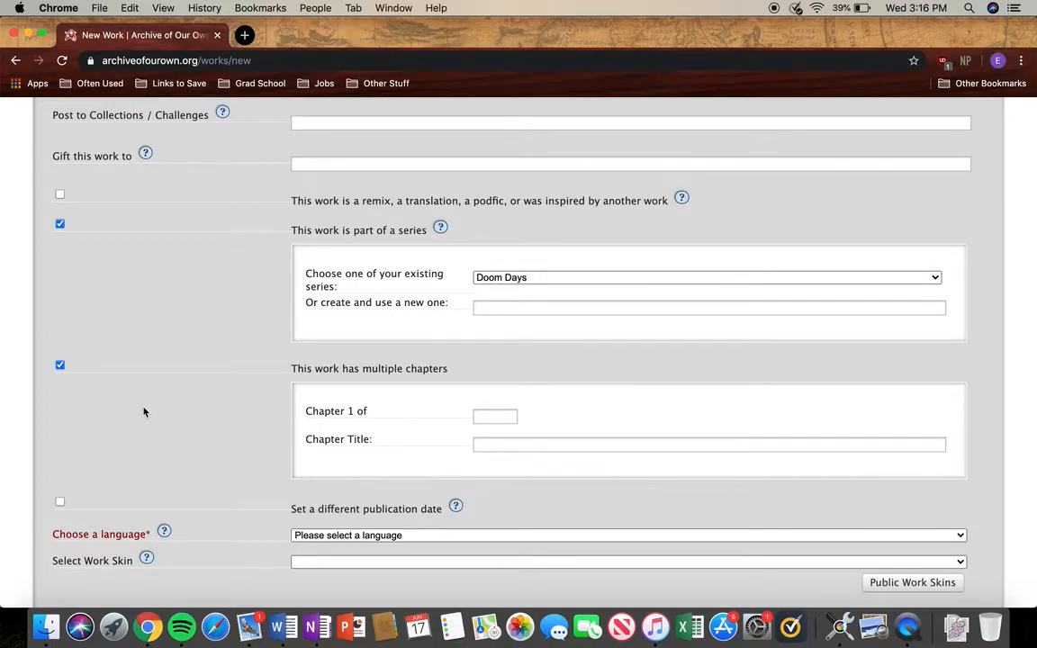
{"action": "left_click", "coordinate": [61, 365]}
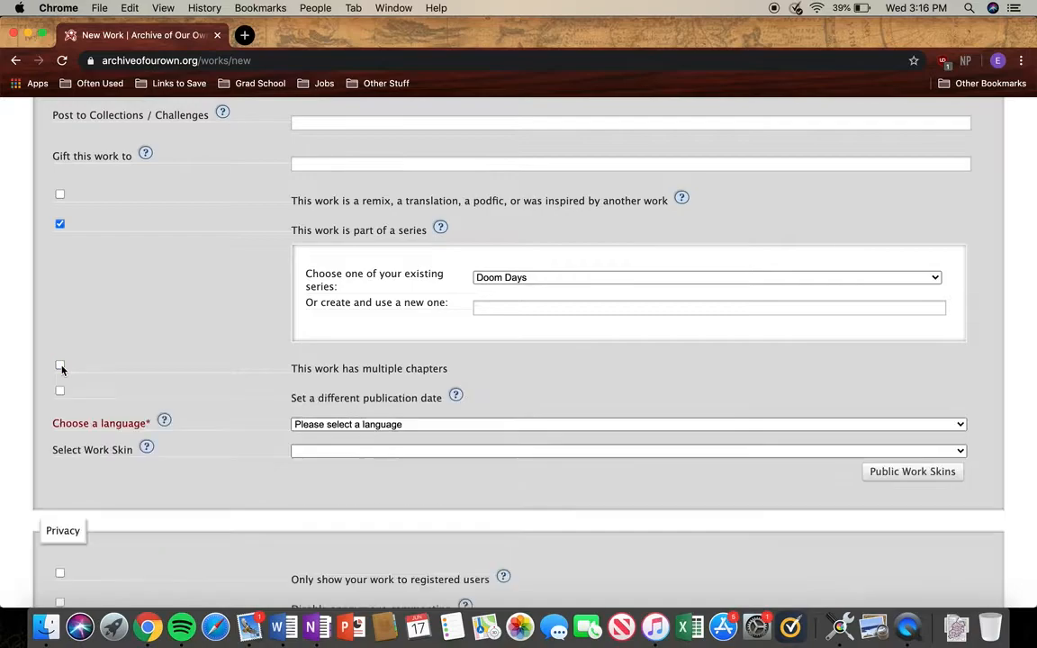
Turn on the different publication date option to view its date fields, and turn it off again
{"action": "scroll", "coordinate": [180, 374], "scroll_direction": "down", "scroll_amount": 1}
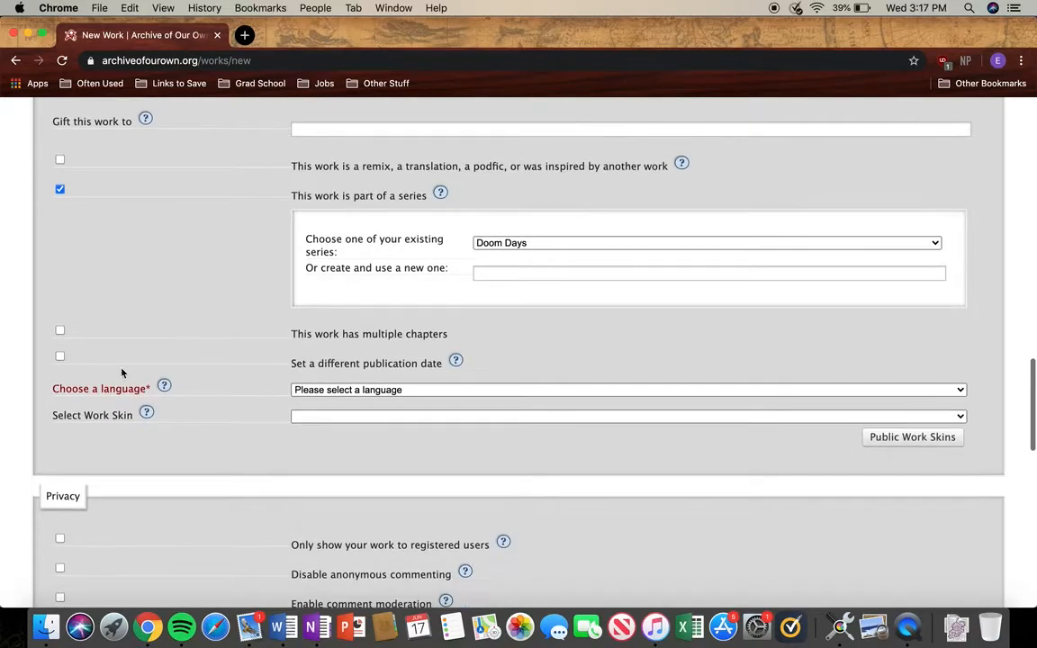
{"action": "left_click", "coordinate": [60, 357]}
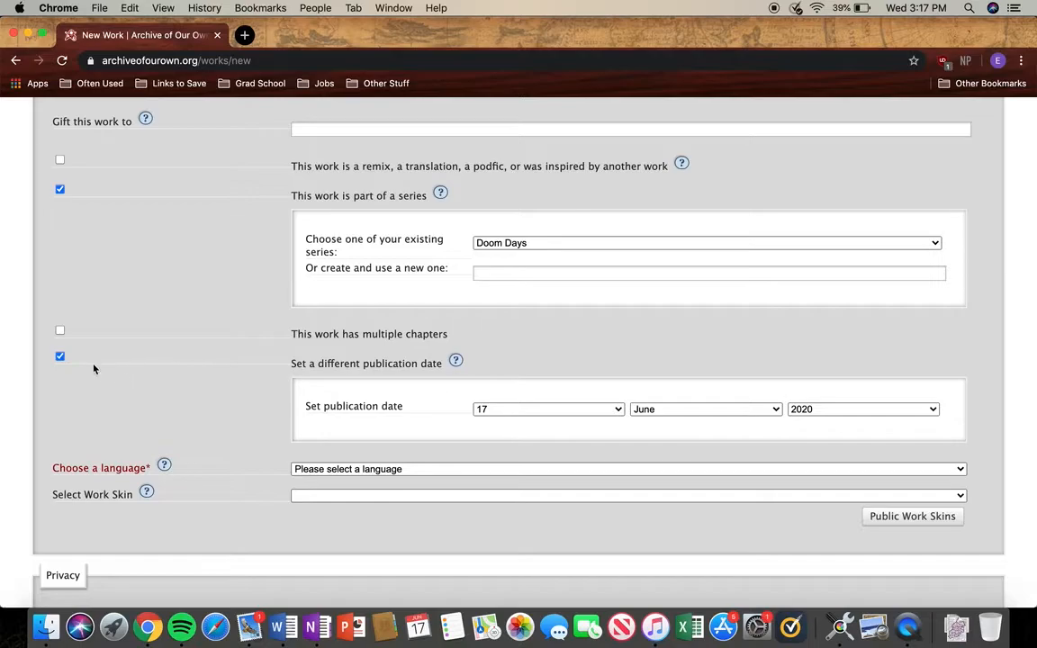
{"action": "left_click", "coordinate": [60, 356]}
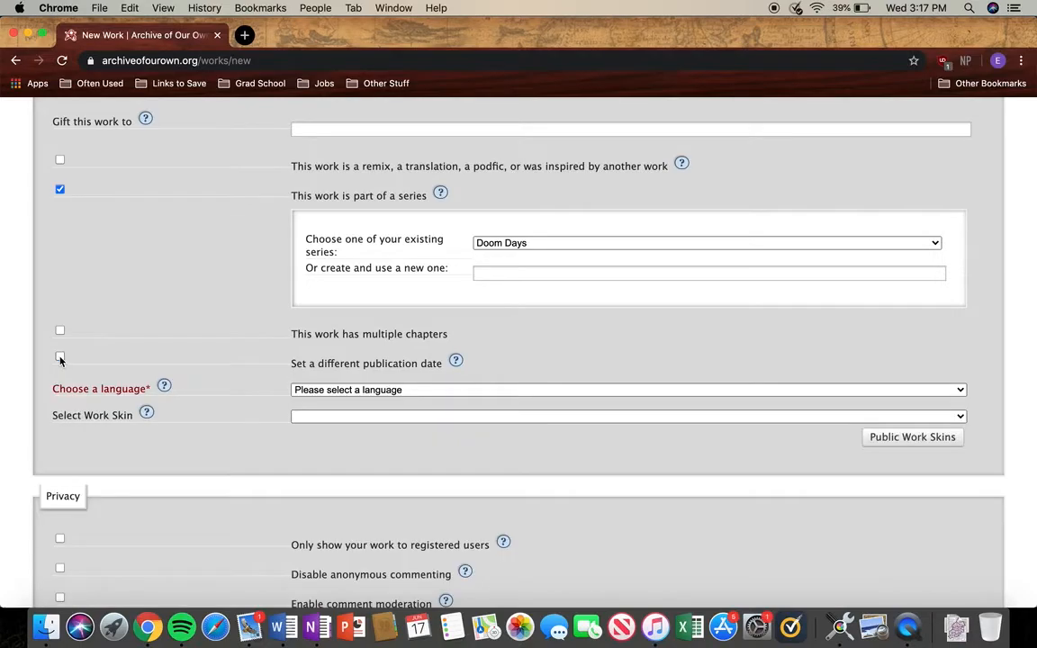
Set the work's language to English and view the available work skins, leaving none selected
{"action": "left_click", "coordinate": [378, 391]}
{"action": "scroll", "coordinate": [483, 432], "scroll_direction": "down", "scroll_amount": 2}
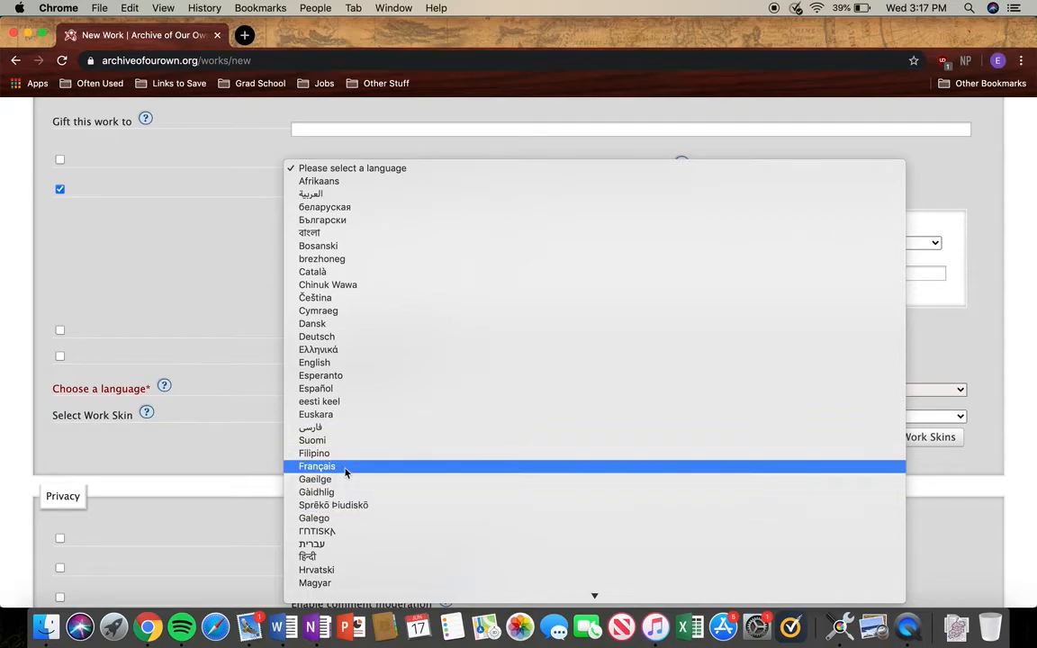
{"action": "left_click", "coordinate": [314, 362]}
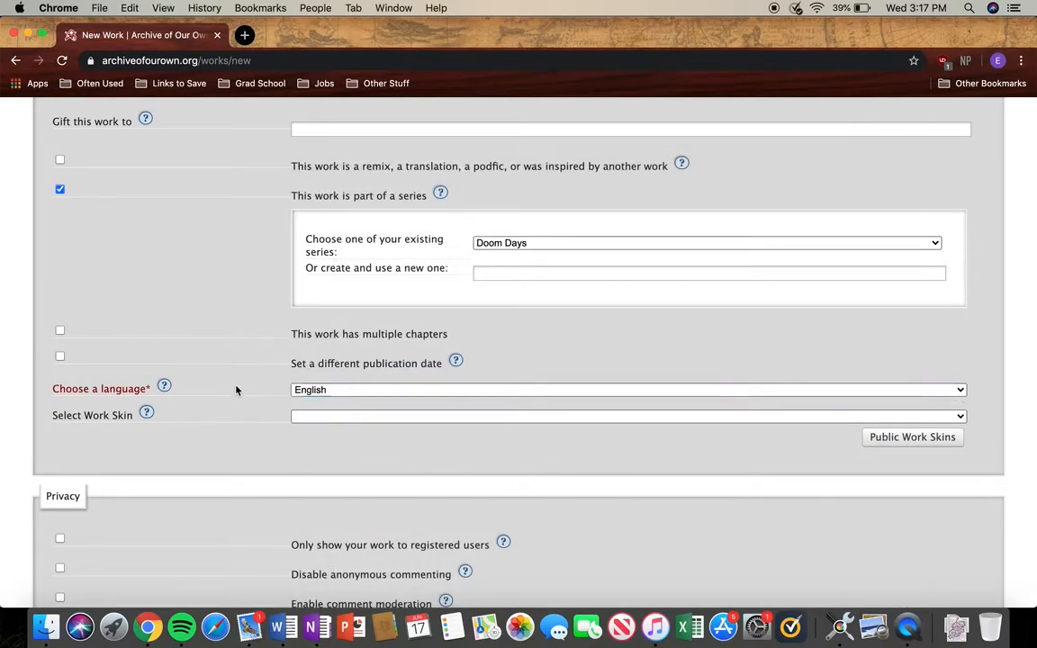
{"action": "left_click", "coordinate": [379, 421]}
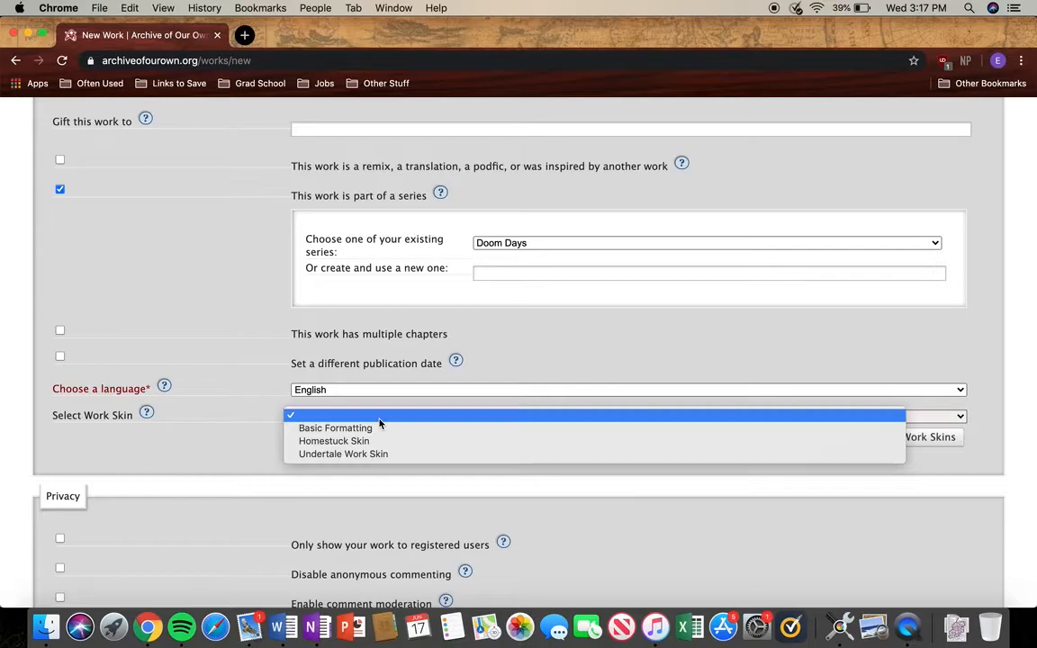
{"action": "left_click", "coordinate": [378, 423]}
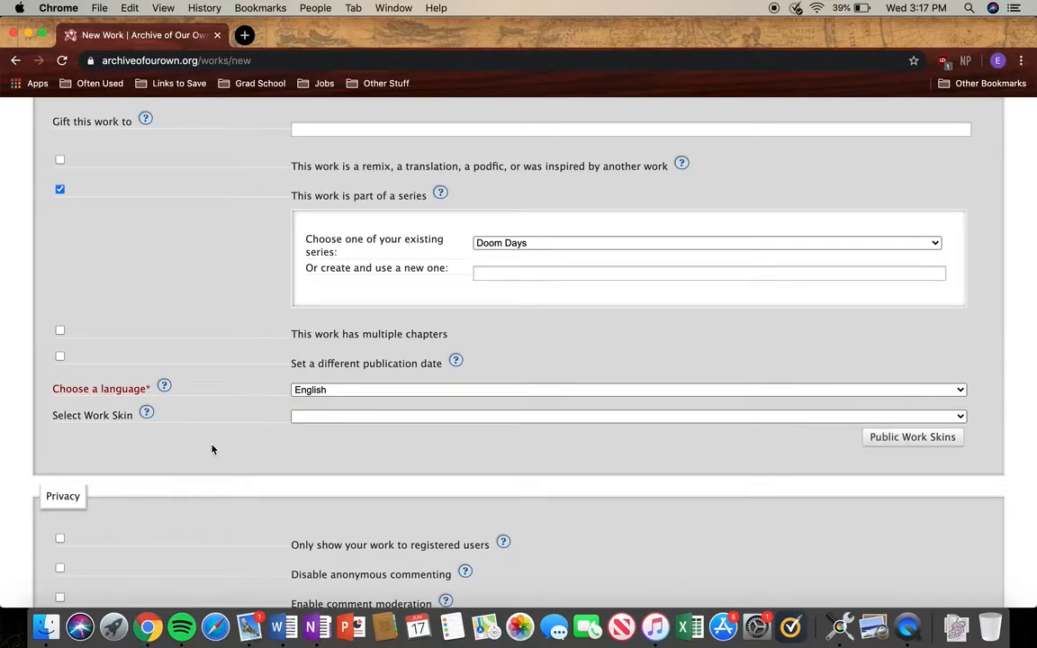
Look over the privacy options and switch the work text editor from HTML to Rich Text
{"action": "scroll", "coordinate": [234, 462], "scroll_direction": "down", "scroll_amount": 5}
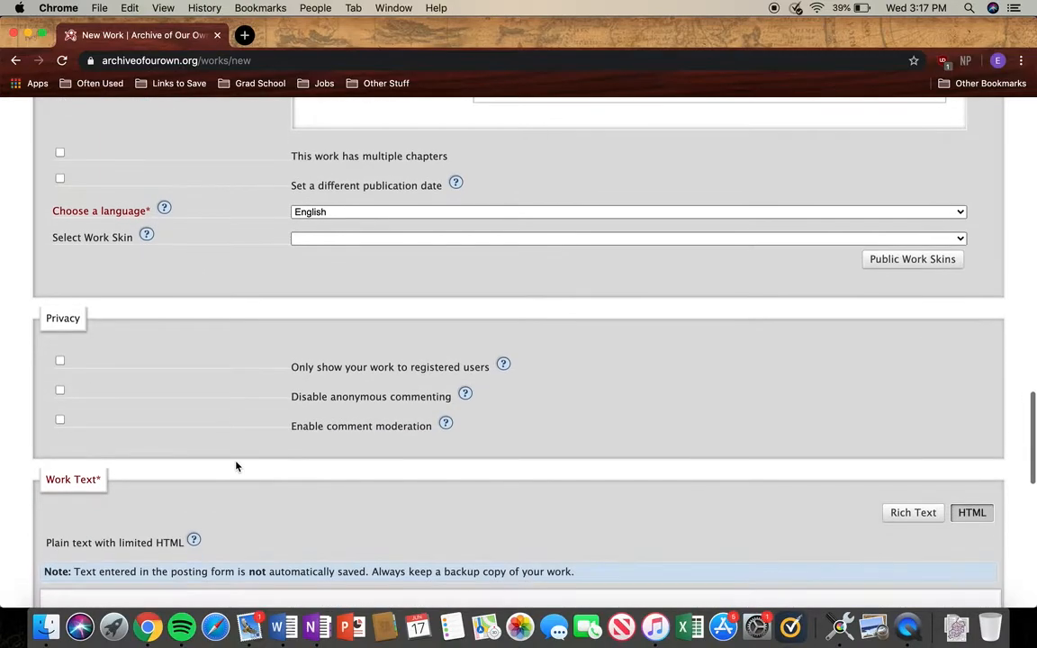
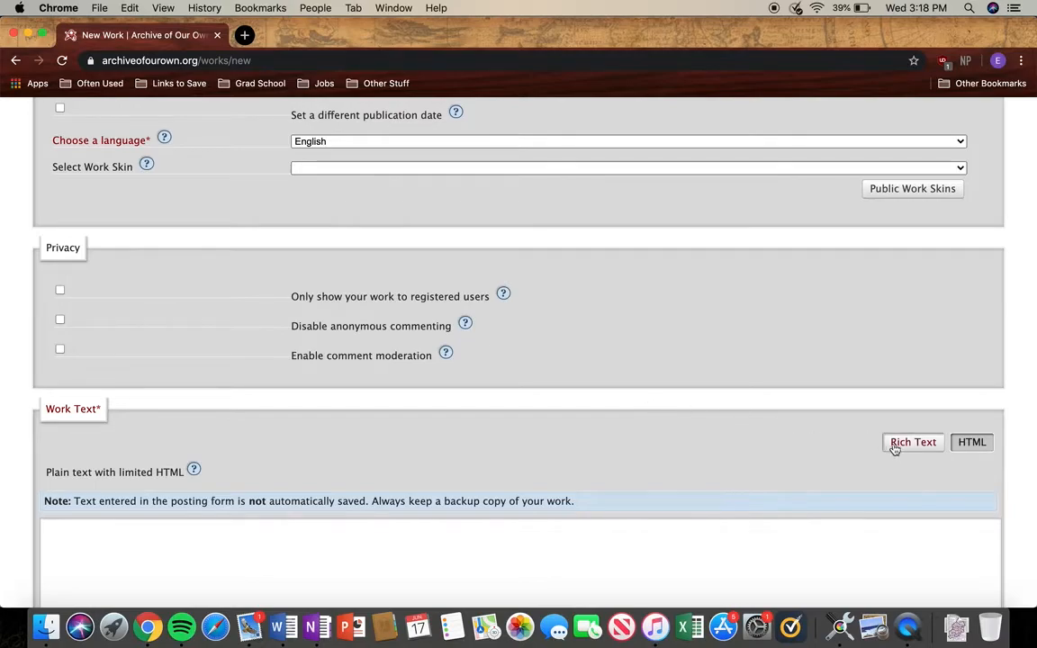
{"action": "scroll", "coordinate": [844, 461], "scroll_direction": "down", "scroll_amount": 5}
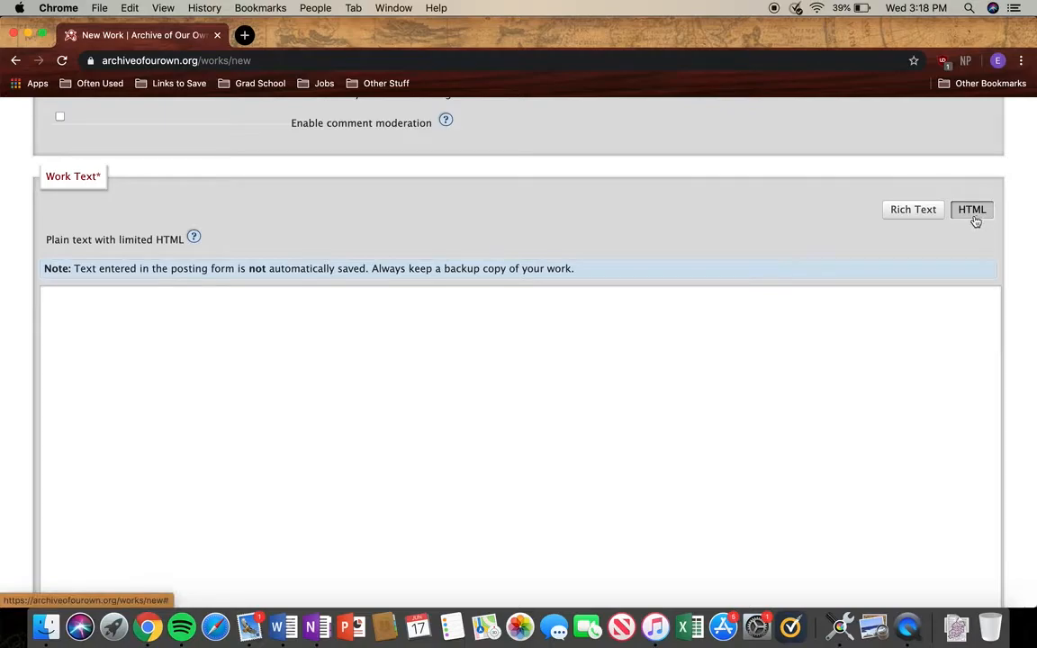
{"action": "left_click", "coordinate": [915, 214]}
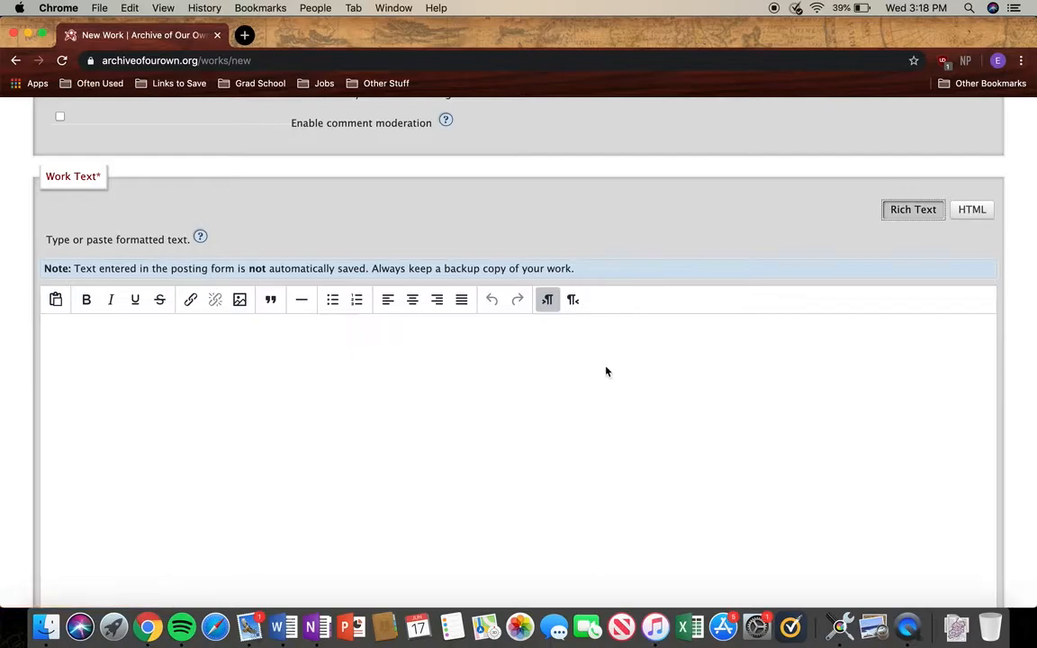
{"action": "scroll", "coordinate": [423, 500], "scroll_direction": "down", "scroll_amount": 3}
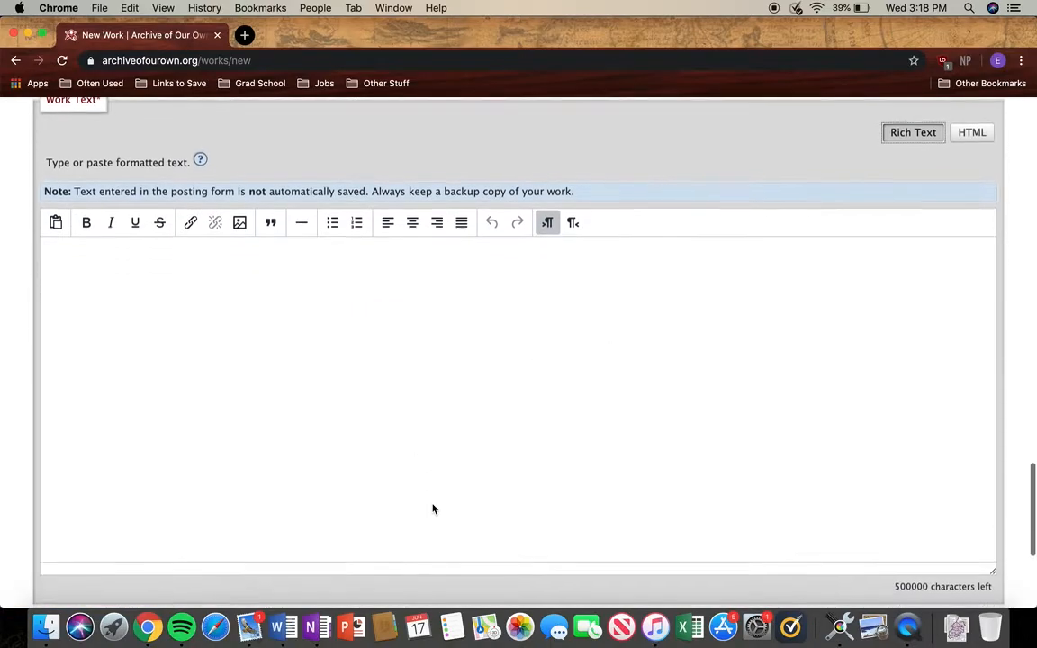
Copy the story body from the Word draft, from "Tommy Shelby was running late." to its last paragraph, into the work text field
{"action": "left_click", "coordinate": [282, 627]}
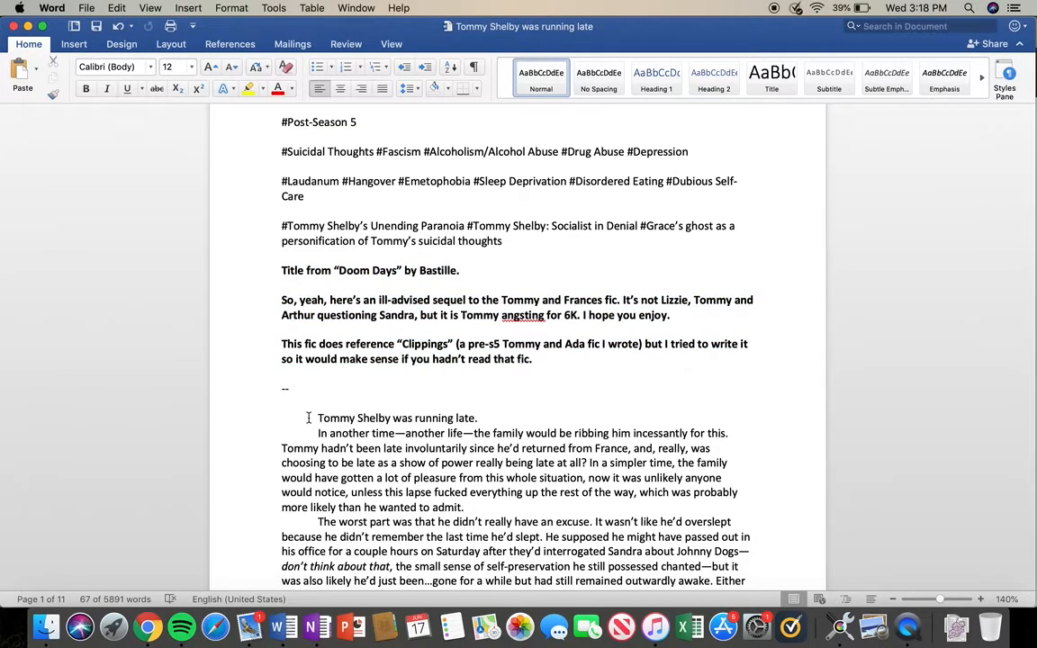
{"action": "left_click_drag", "start_coordinate": [311, 417], "coordinate": [454, 598]}
{"action": "left_click_drag", "start_coordinate": [954, 646], "coordinate": [761, 185]}
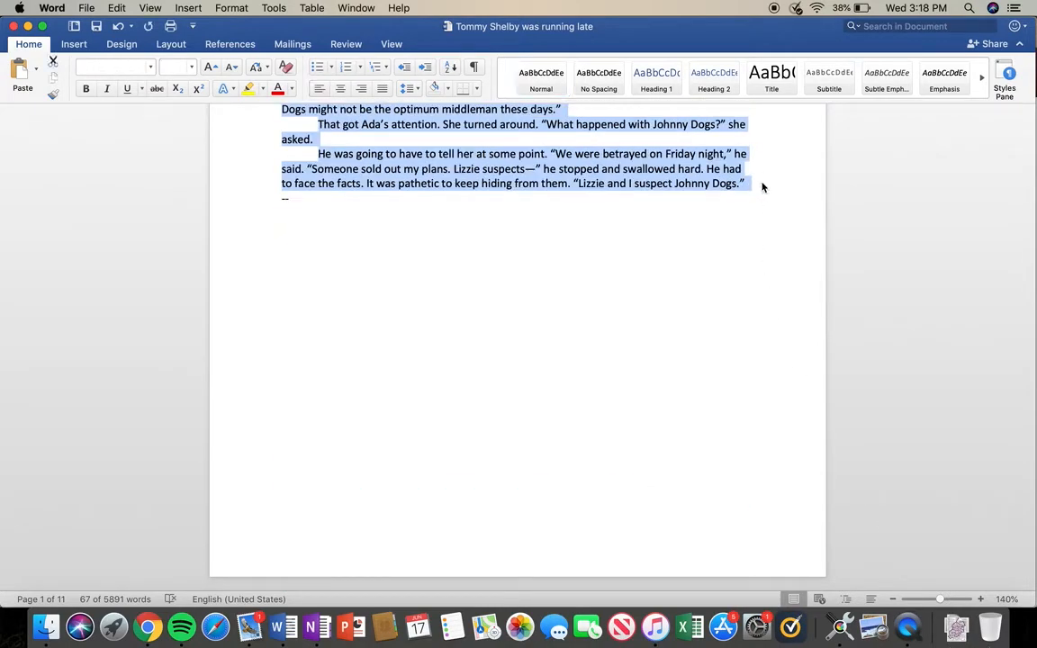
{"action": "left_click", "coordinate": [149, 627]}
{"action": "key", "text": "super+v"}
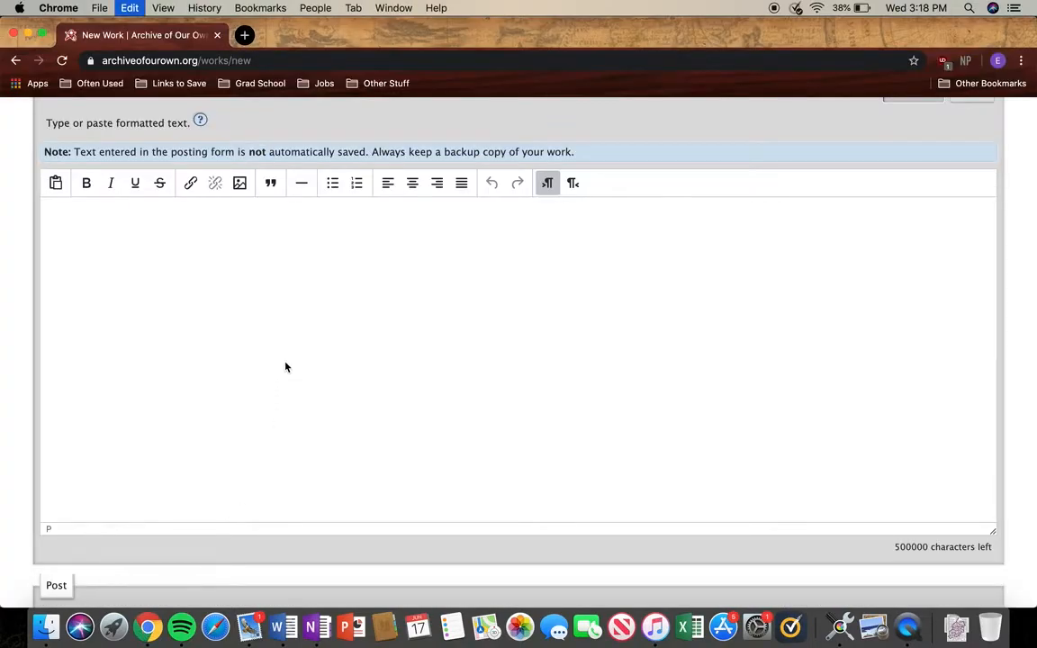
{"action": "scroll", "coordinate": [273, 378], "scroll_direction": "down", "scroll_amount": 1}
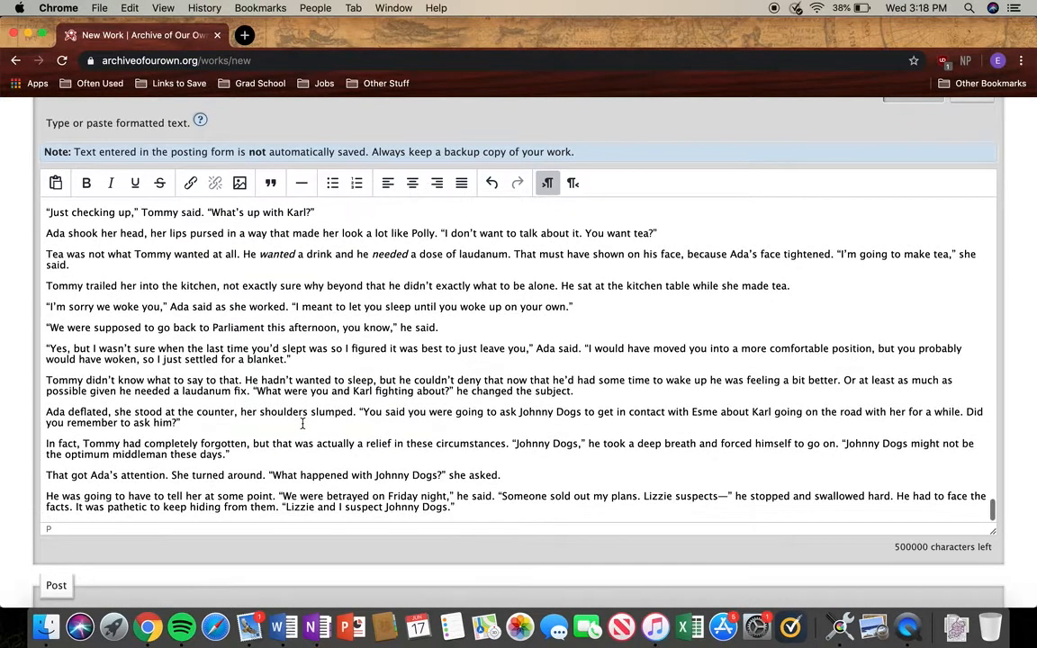
Examine the pasted story in the work text editor, checking paragraph spacing, italics and the centred scene breaks
{"action": "scroll", "coordinate": [342, 387], "scroll_direction": "up", "scroll_amount": 4}
{"action": "scroll", "coordinate": [366, 425], "scroll_direction": "up", "scroll_amount": 10}
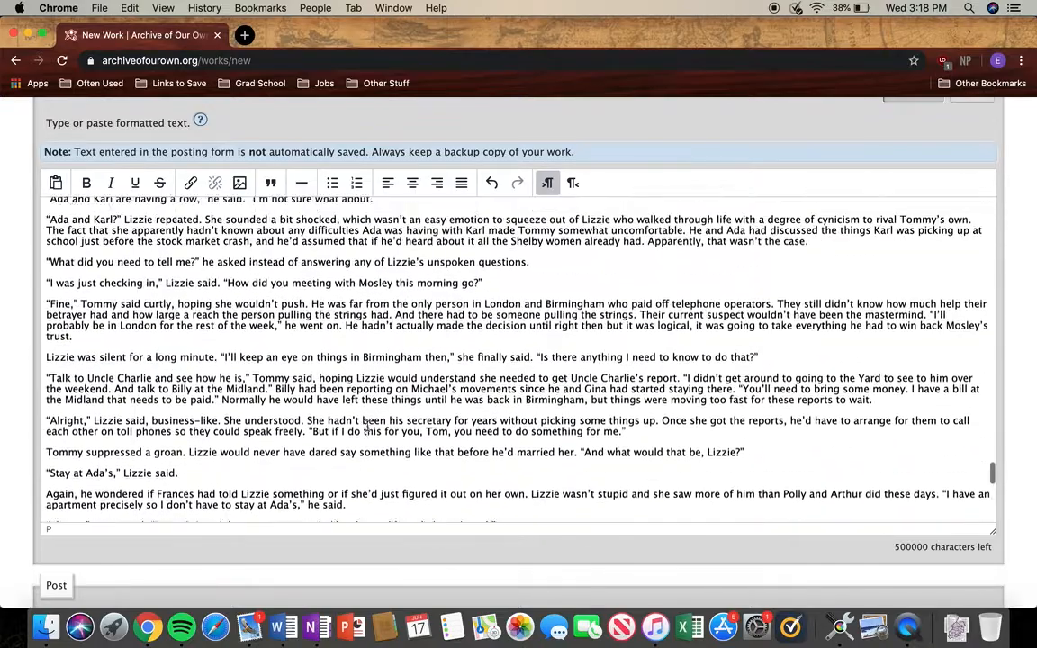
{"action": "scroll", "coordinate": [366, 425], "scroll_direction": "up", "scroll_amount": 6}
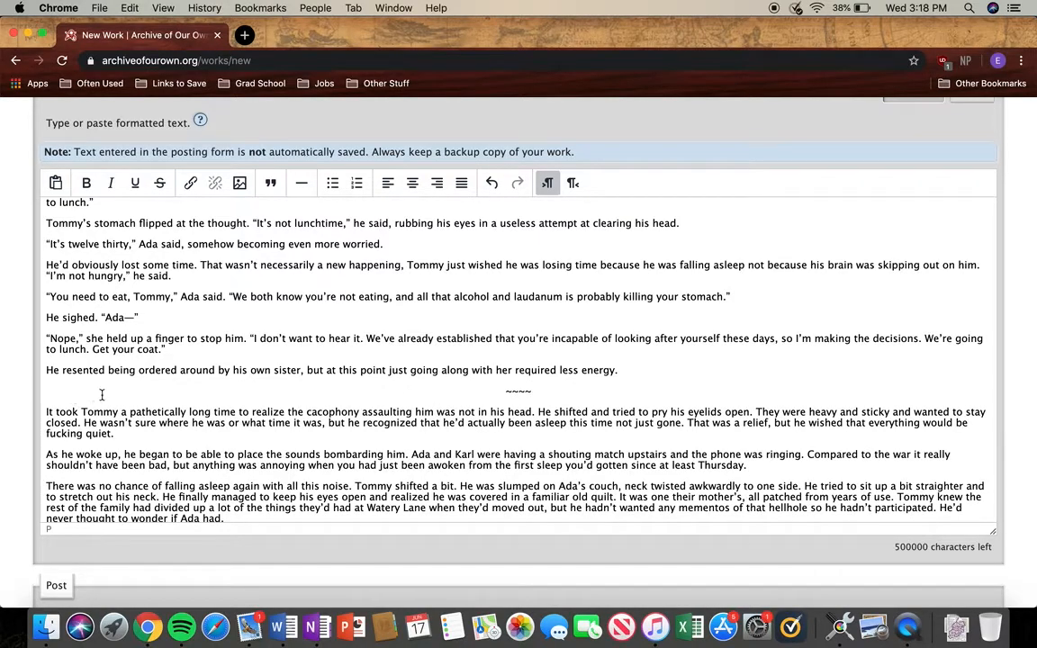
{"action": "scroll", "coordinate": [333, 389], "scroll_direction": "up", "scroll_amount": 5}
{"action": "scroll", "coordinate": [334, 389], "scroll_direction": "down", "scroll_amount": 5}
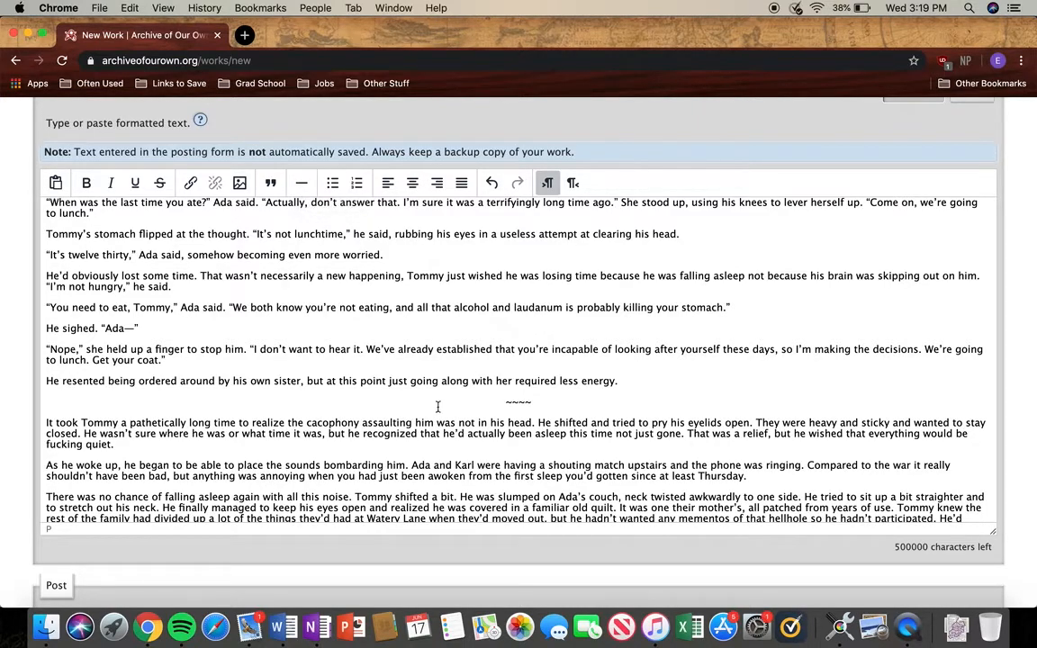
{"action": "scroll", "coordinate": [438, 407], "scroll_direction": "down", "scroll_amount": 15}
{"action": "scroll", "coordinate": [438, 407], "scroll_direction": "up", "scroll_amount": 10}
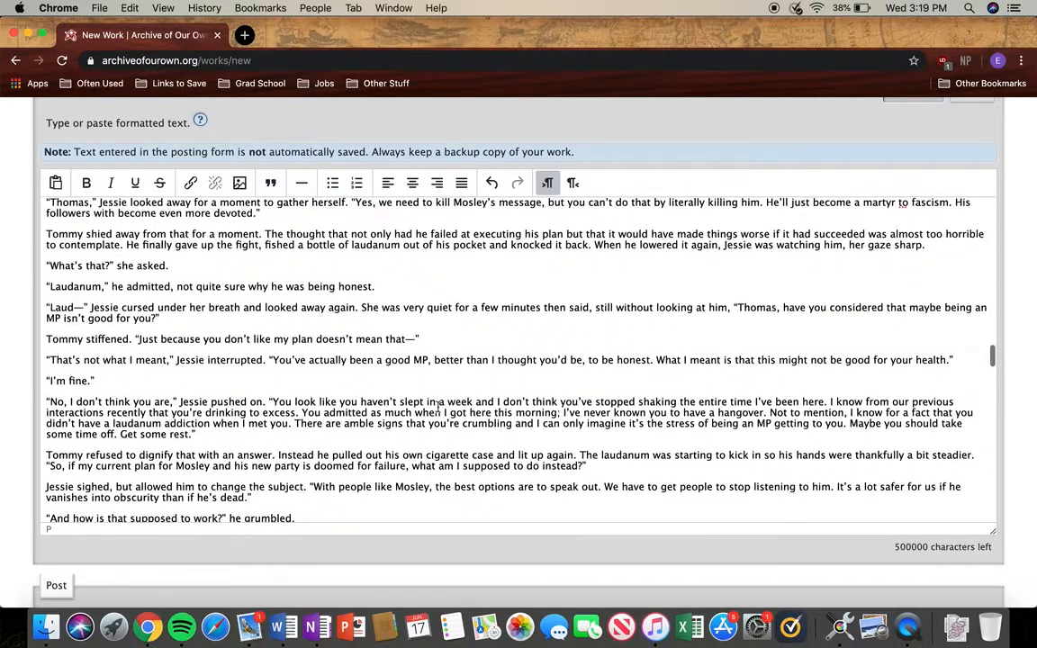
{"action": "scroll", "coordinate": [438, 407], "scroll_direction": "up", "scroll_amount": 10}
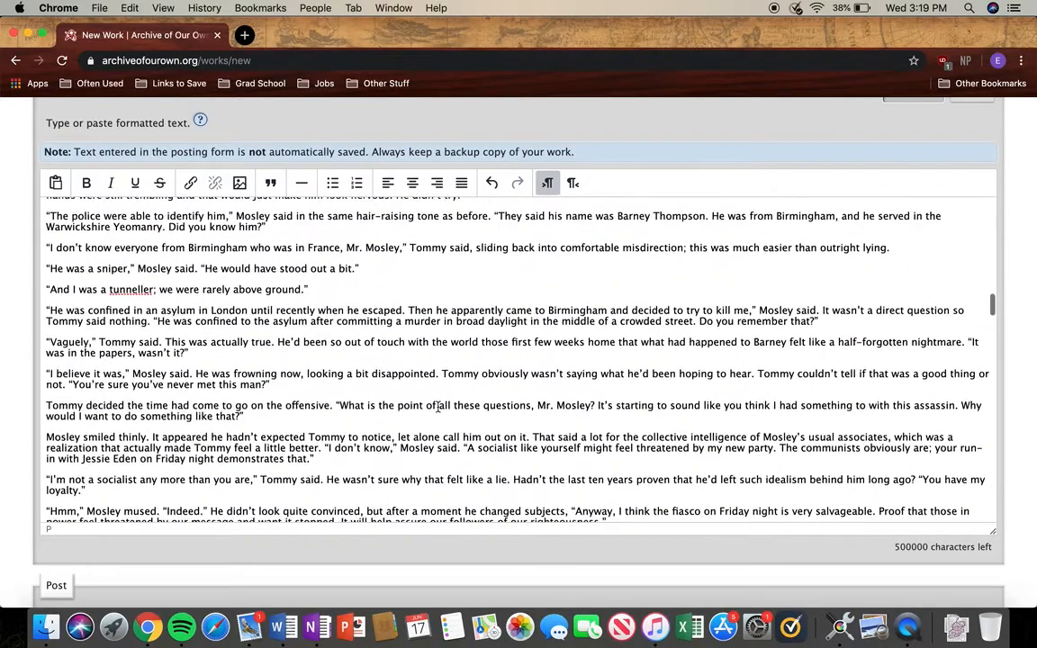
{"action": "scroll", "coordinate": [438, 407], "scroll_direction": "down", "scroll_amount": 2}
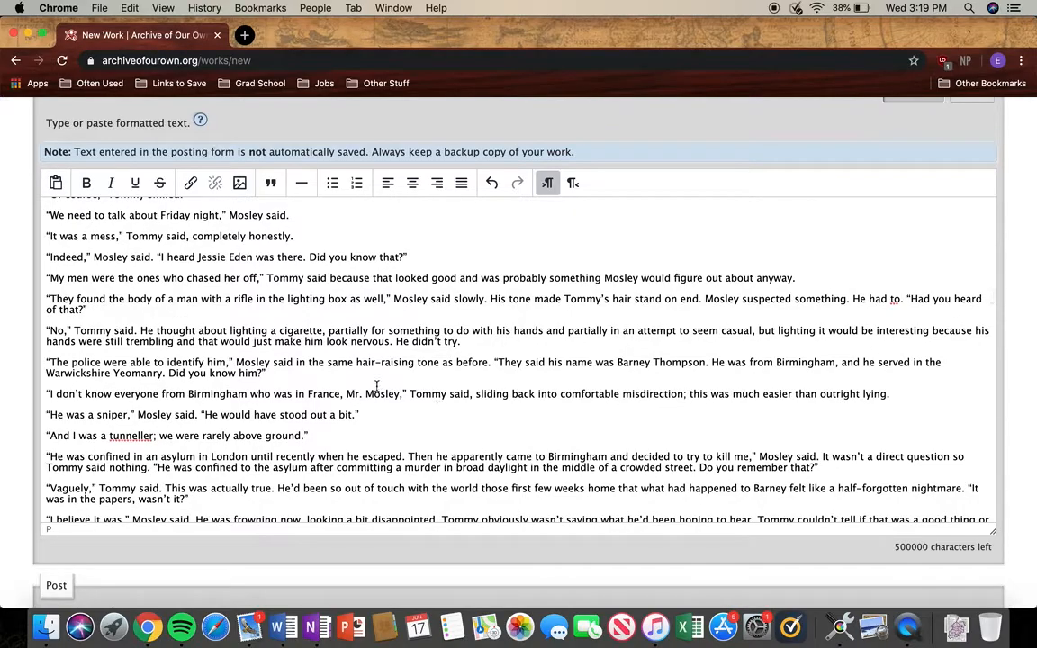
{"action": "scroll", "coordinate": [376, 387], "scroll_direction": "up", "scroll_amount": 6}
{"action": "scroll", "coordinate": [376, 387], "scroll_direction": "up", "scroll_amount": 15}
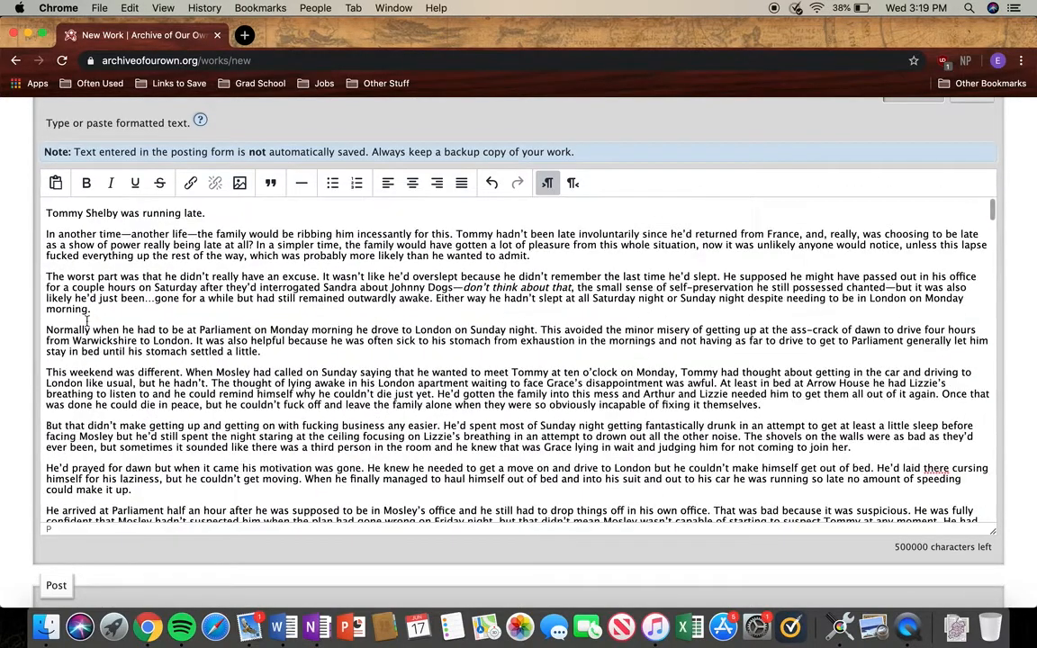
Preview the work and look through its tags, summary, notes and story text down to the posting options
{"action": "scroll", "coordinate": [16, 365], "scroll_direction": "down", "scroll_amount": 5}
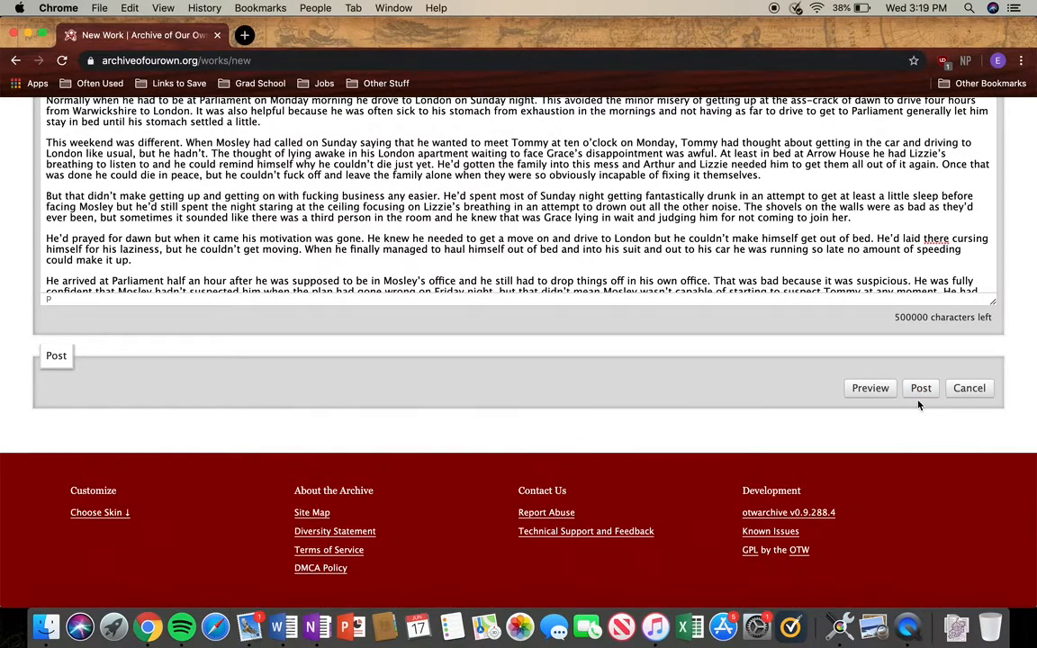
{"action": "left_click", "coordinate": [867, 388]}
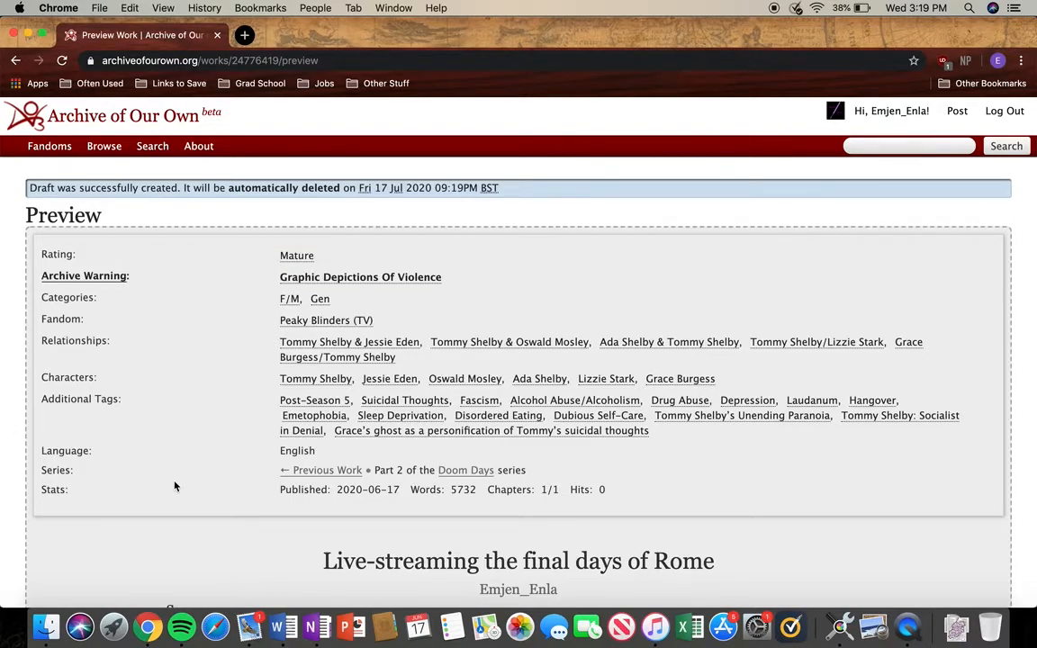
{"action": "scroll", "coordinate": [174, 486], "scroll_direction": "down", "scroll_amount": 5}
{"action": "scroll", "coordinate": [173, 482], "scroll_direction": "up", "scroll_amount": 5}
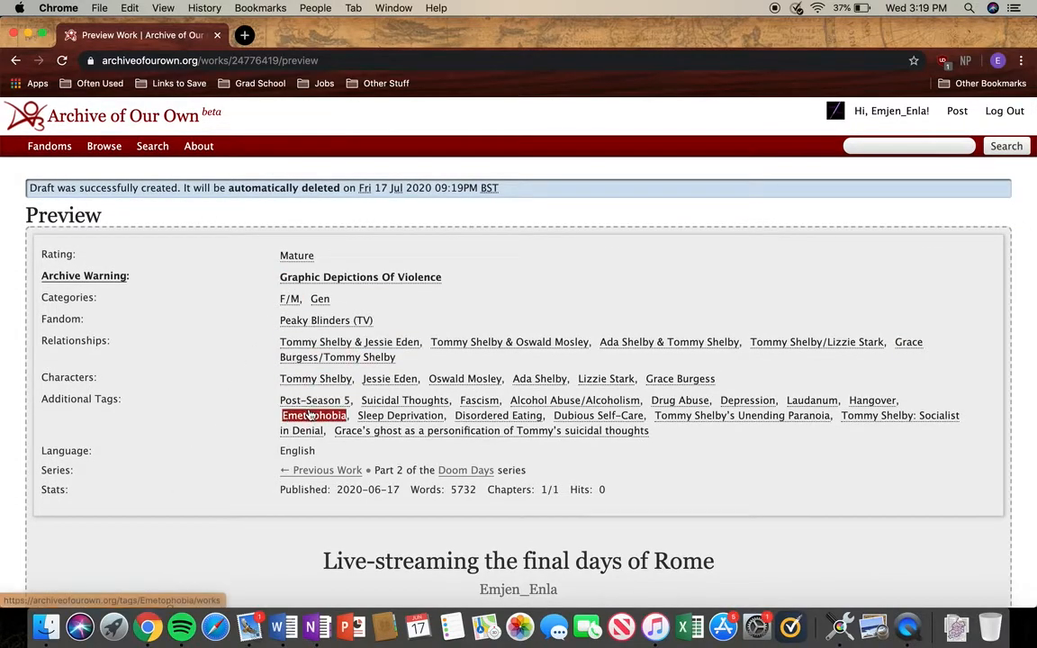
{"action": "scroll", "coordinate": [205, 497], "scroll_direction": "down", "scroll_amount": 3}
{"action": "scroll", "coordinate": [205, 498], "scroll_direction": "up", "scroll_amount": 1}
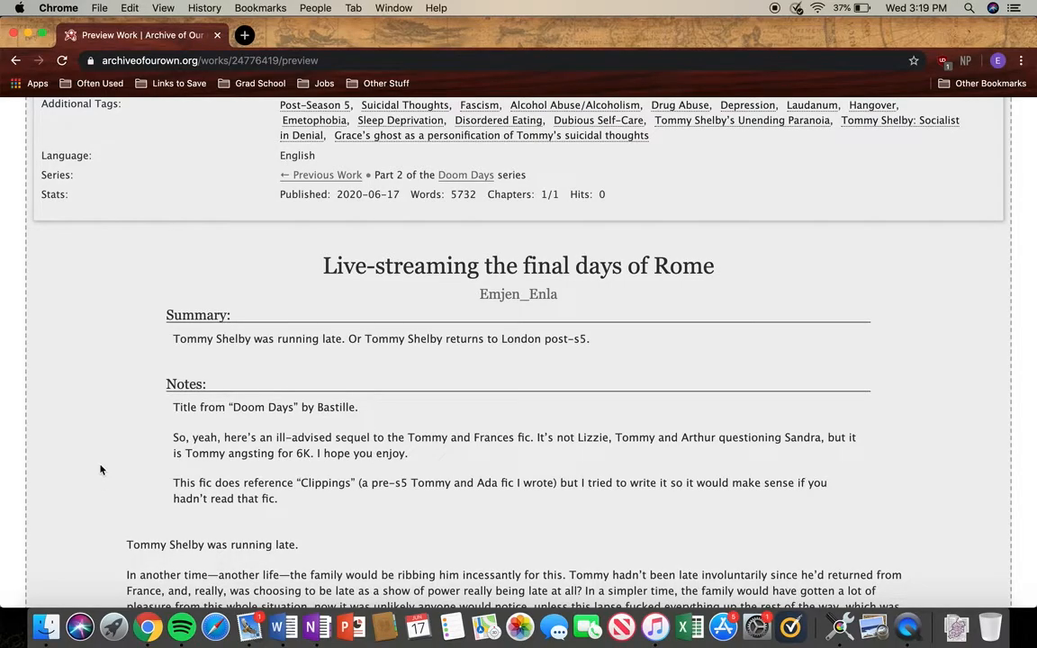
{"action": "scroll", "coordinate": [53, 470], "scroll_direction": "down", "scroll_amount": 20}
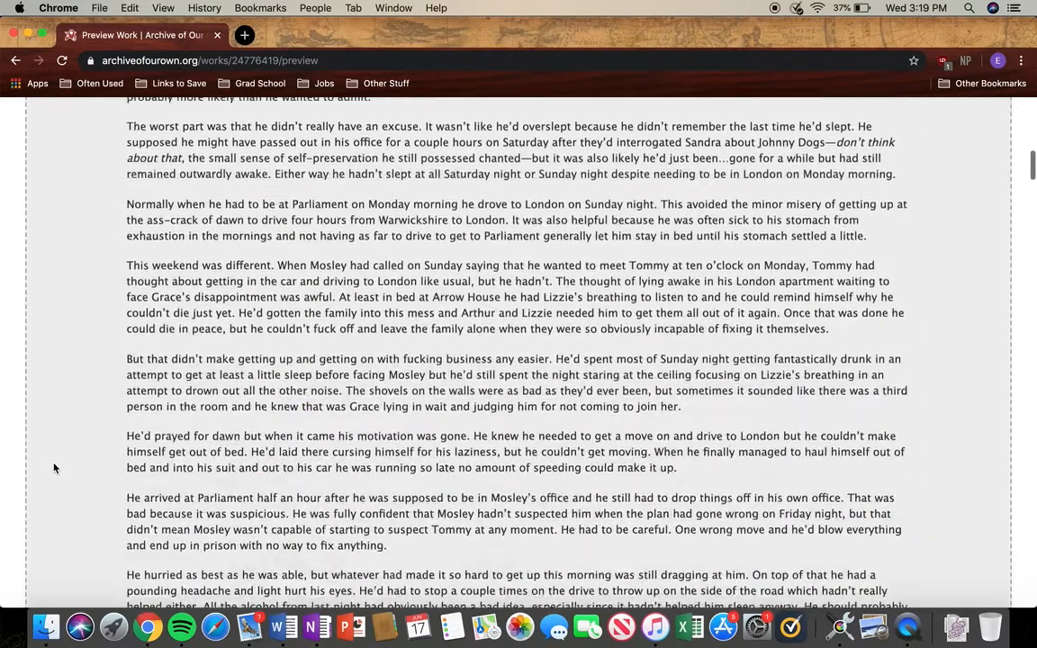
{"action": "scroll", "coordinate": [53, 468], "scroll_direction": "down", "scroll_amount": 20}
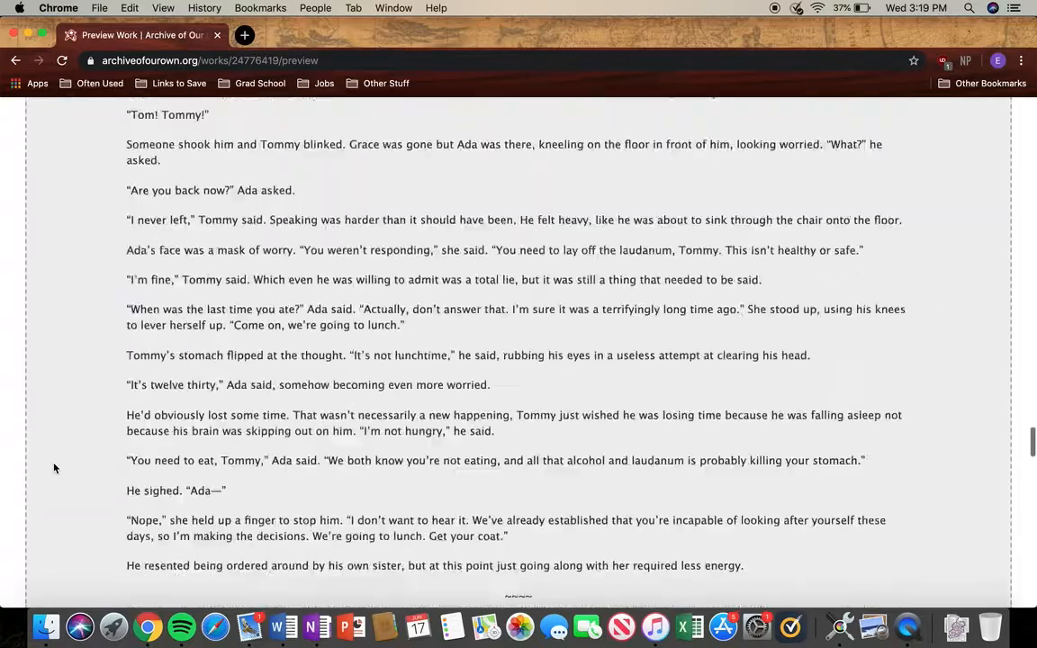
{"action": "scroll", "coordinate": [53, 468], "scroll_direction": "down", "scroll_amount": 10}
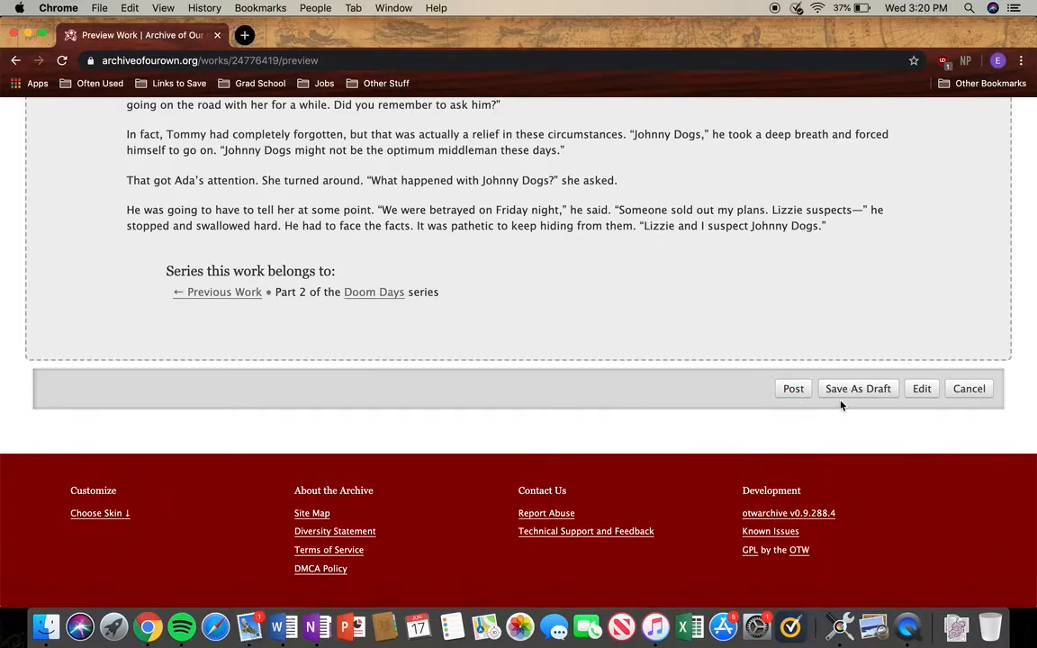
Return the previewed draft to editing and check its preface and existing series choices without selecting another series
{"action": "left_click", "coordinate": [921, 388]}
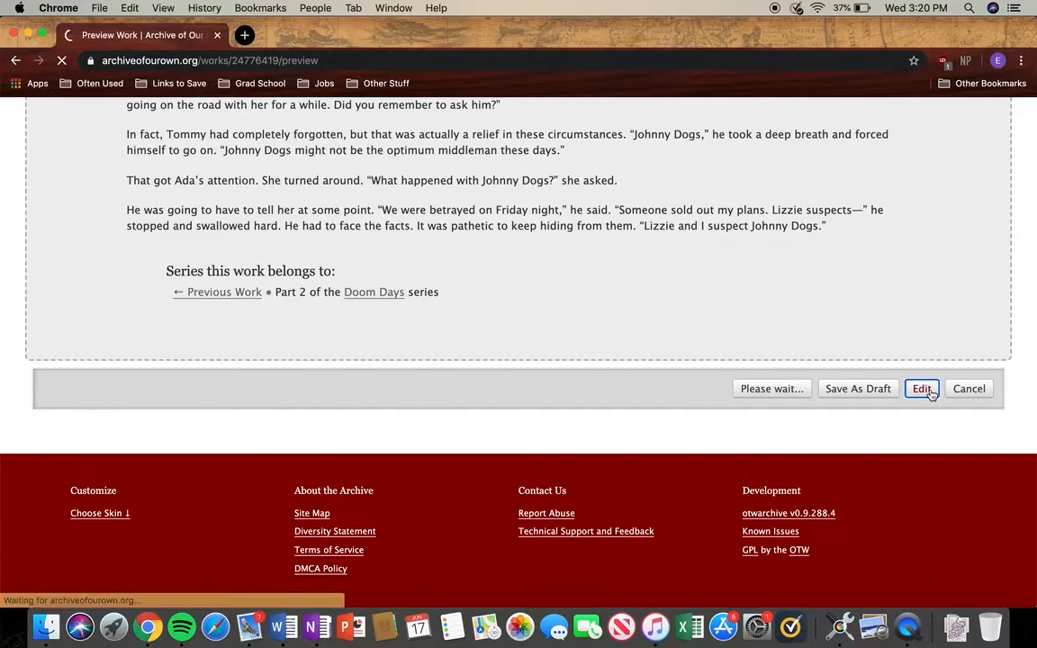
{"action": "scroll", "coordinate": [455, 449], "scroll_direction": "down", "scroll_amount": 15}
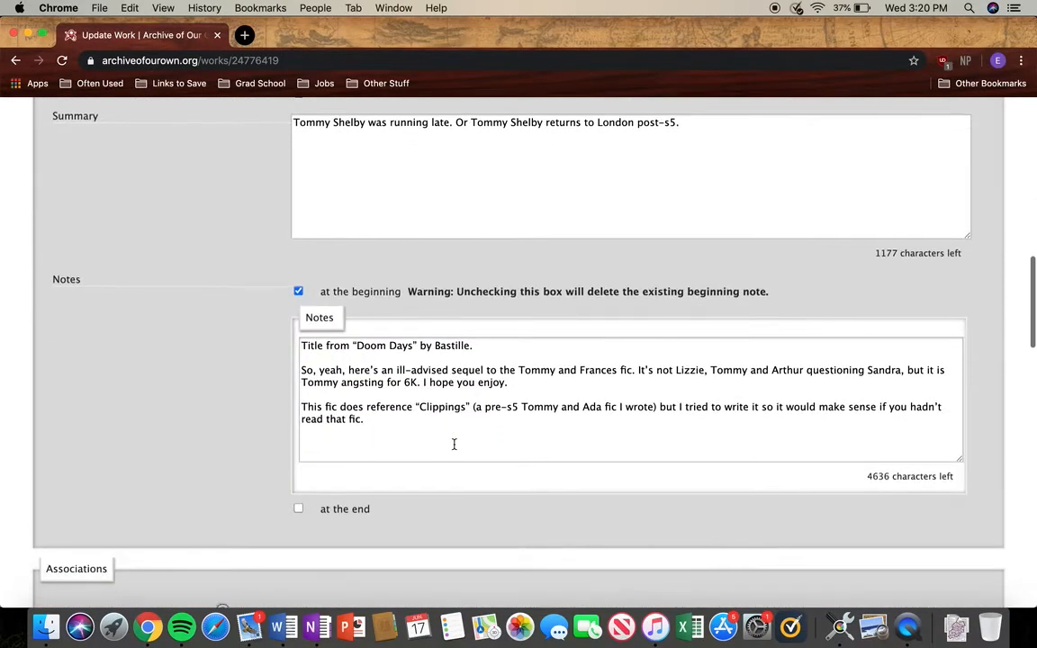
{"action": "scroll", "coordinate": [454, 449], "scroll_direction": "up", "scroll_amount": 3}
{"action": "scroll", "coordinate": [389, 574], "scroll_direction": "down", "scroll_amount": 8}
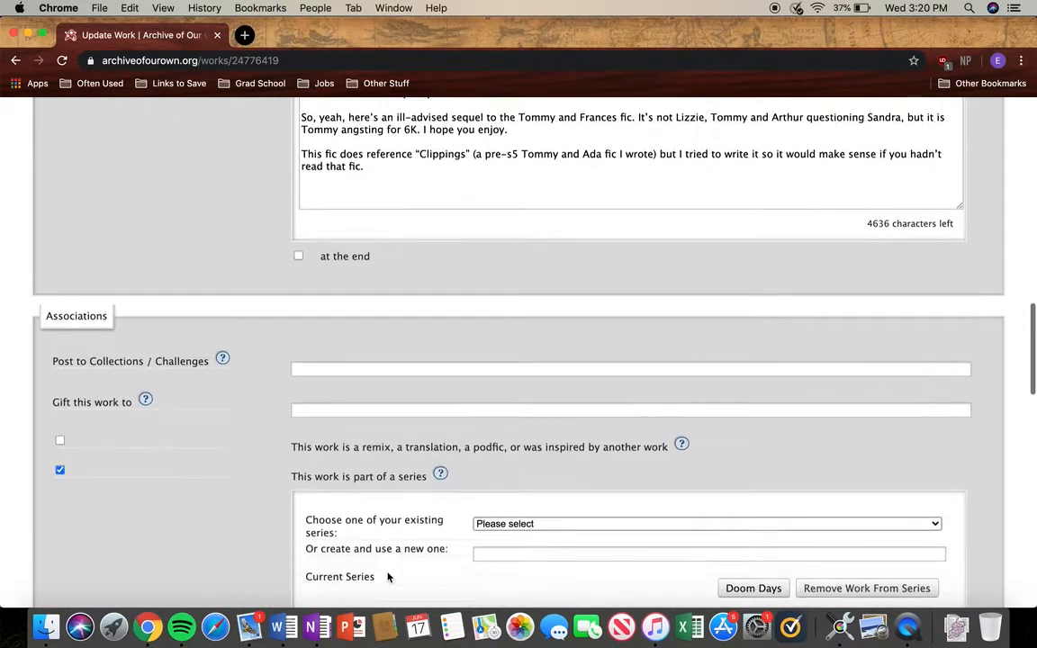
{"action": "scroll", "coordinate": [388, 577], "scroll_direction": "down", "scroll_amount": 1}
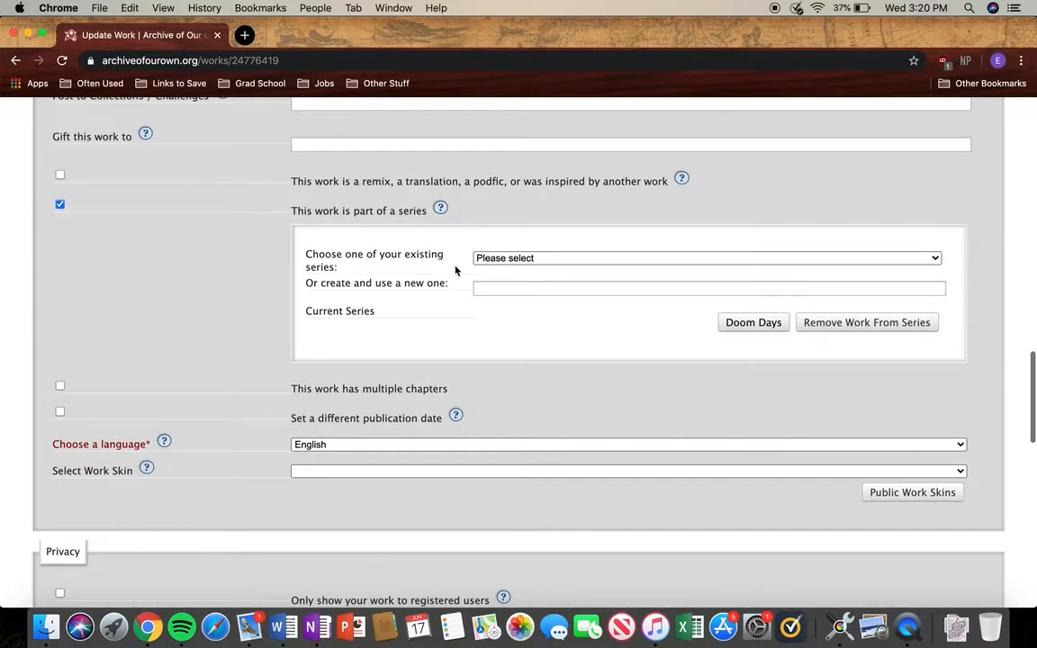
{"action": "left_click", "coordinate": [535, 259]}
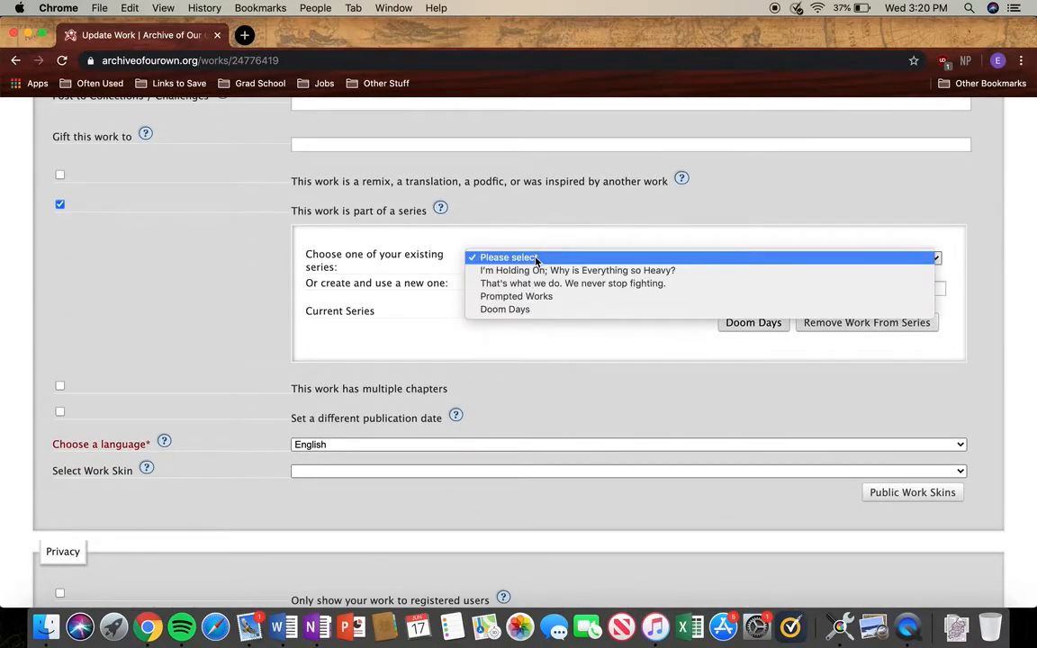
{"action": "left_click", "coordinate": [536, 258]}
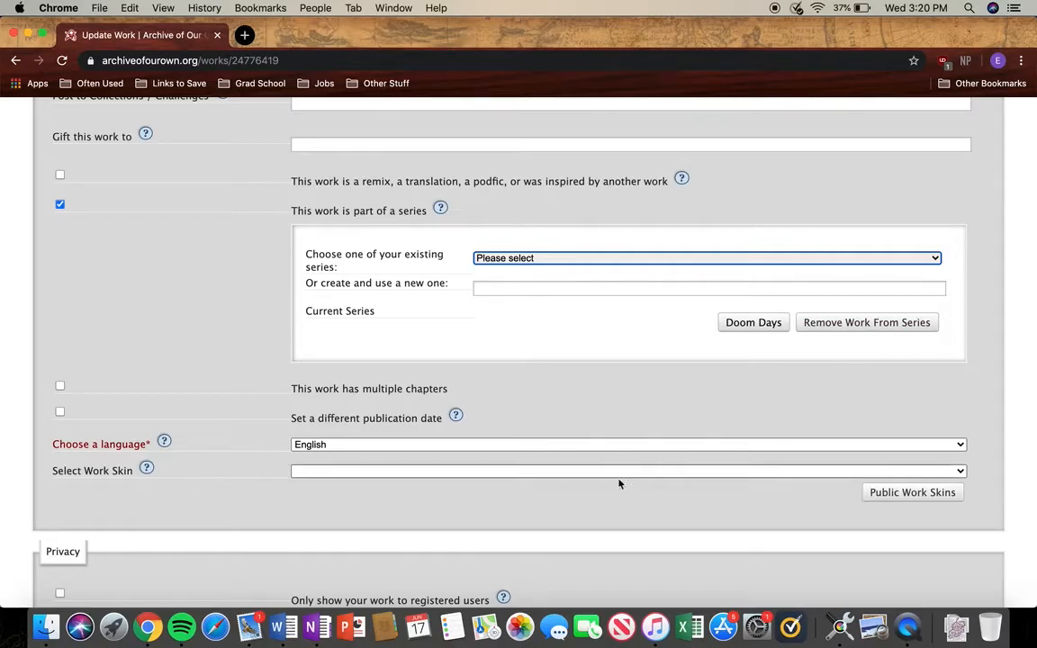
Preview the work again from the edit form
{"action": "scroll", "coordinate": [633, 483], "scroll_direction": "down", "scroll_amount": 15}
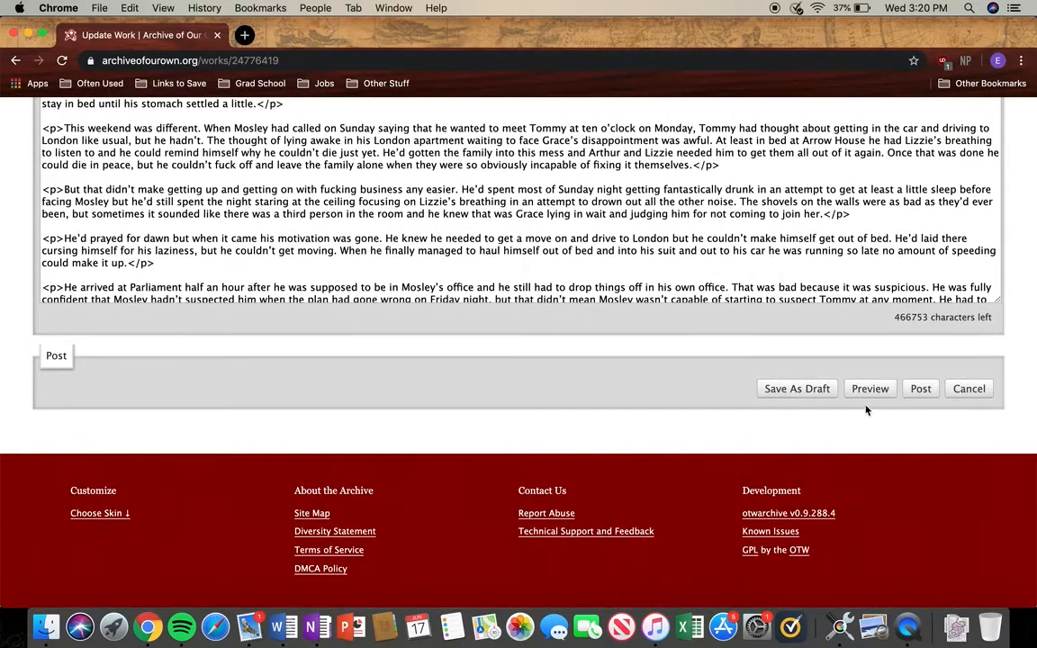
{"action": "left_click", "coordinate": [870, 389]}
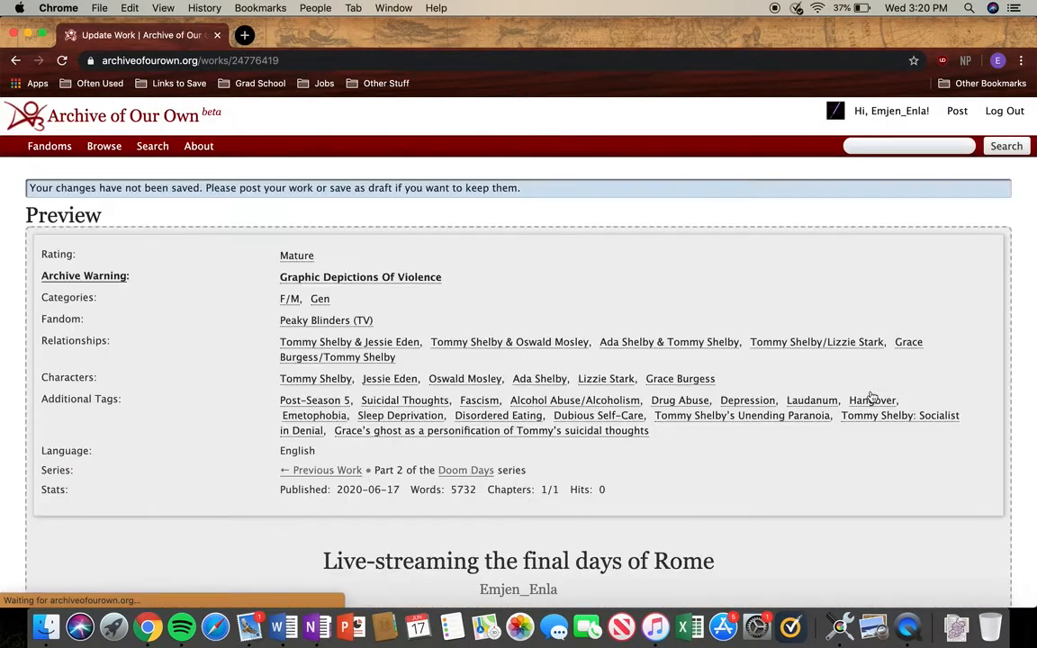
Post the previewed work and look over the published page with its tags and story text
{"action": "scroll", "coordinate": [707, 479], "scroll_direction": "down", "scroll_amount": 3}
{"action": "scroll", "coordinate": [706, 480], "scroll_direction": "down", "scroll_amount": 20}
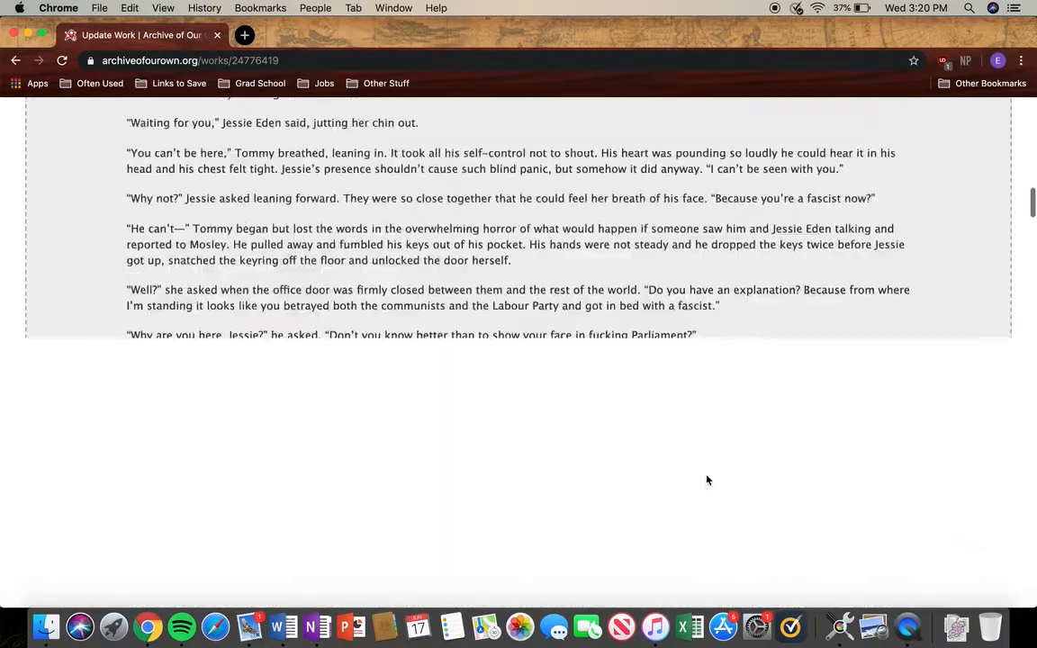
{"action": "scroll", "coordinate": [706, 480], "scroll_direction": "down", "scroll_amount": 20}
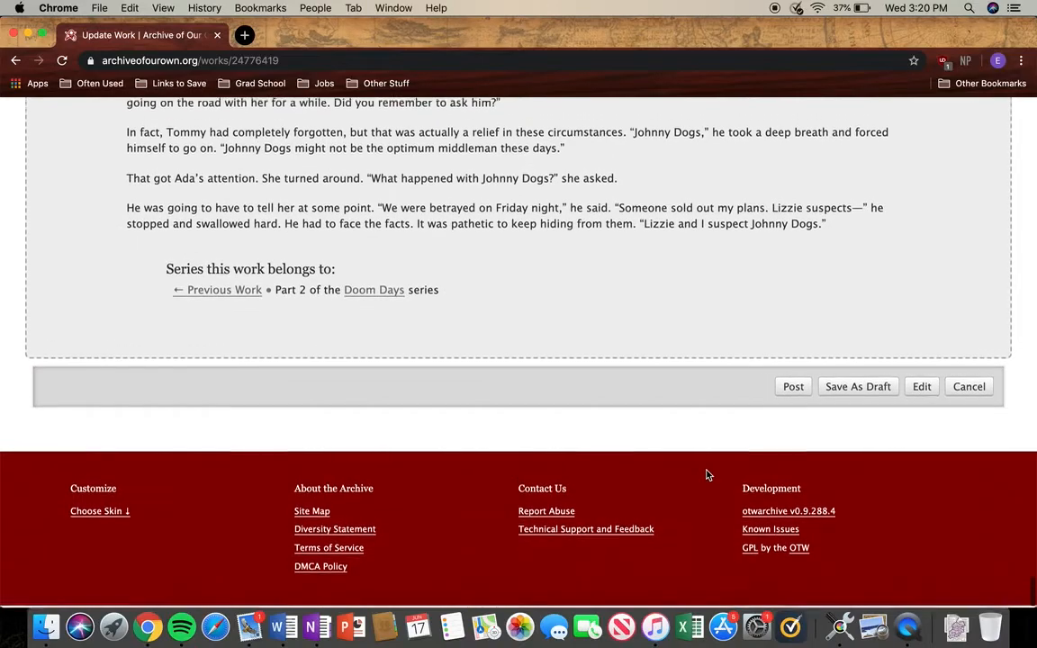
{"action": "left_click", "coordinate": [795, 389]}
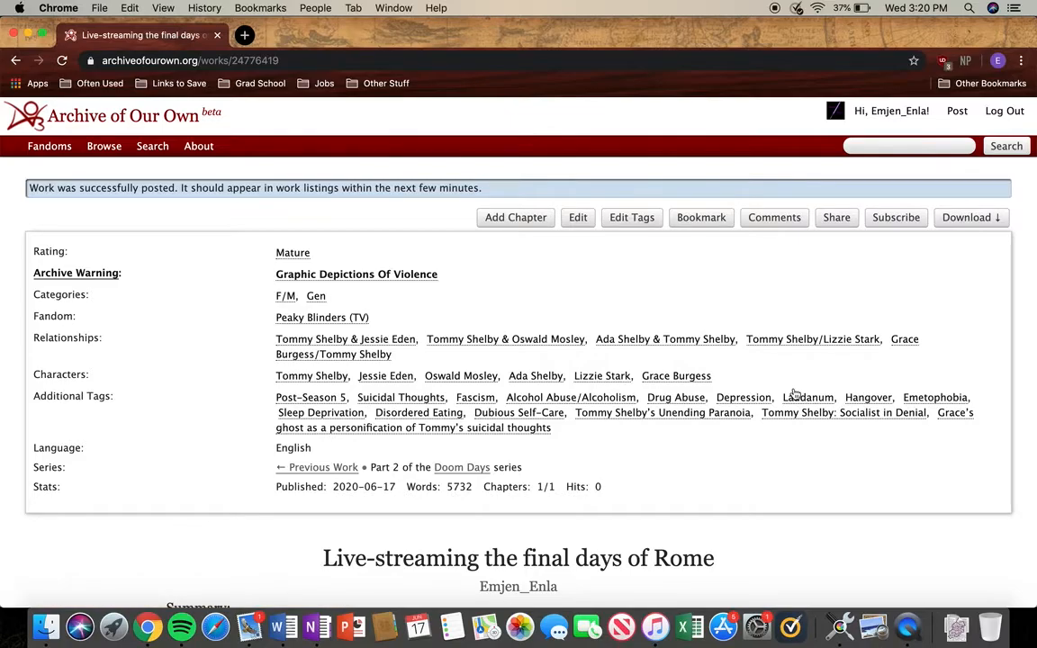
{"action": "scroll", "coordinate": [486, 527], "scroll_direction": "down", "scroll_amount": 10}
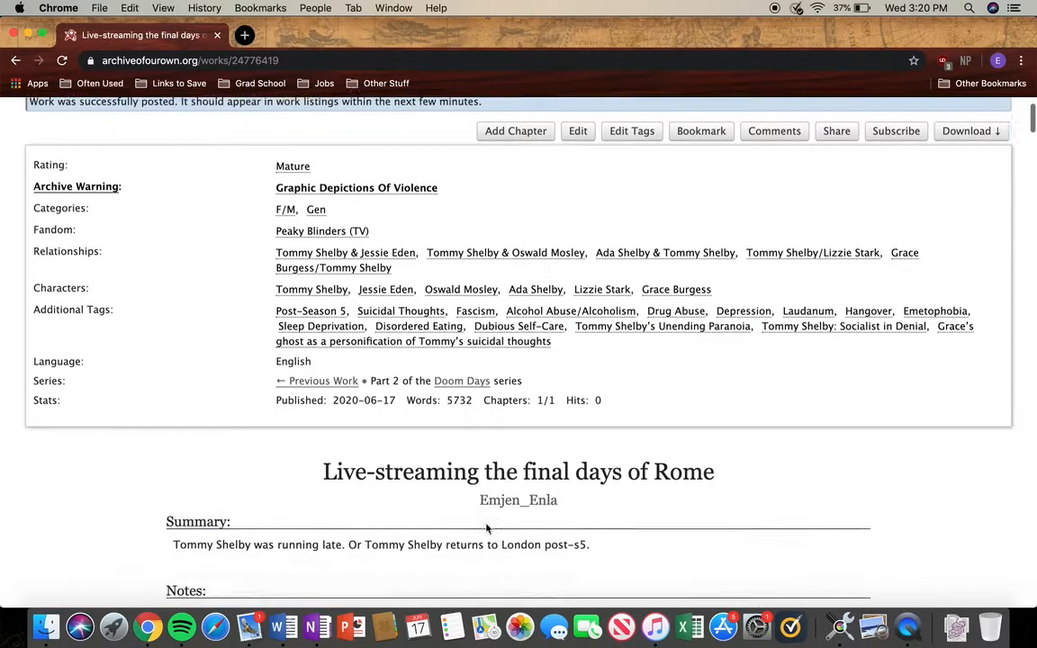
{"action": "scroll", "coordinate": [487, 528], "scroll_direction": "down", "scroll_amount": 10}
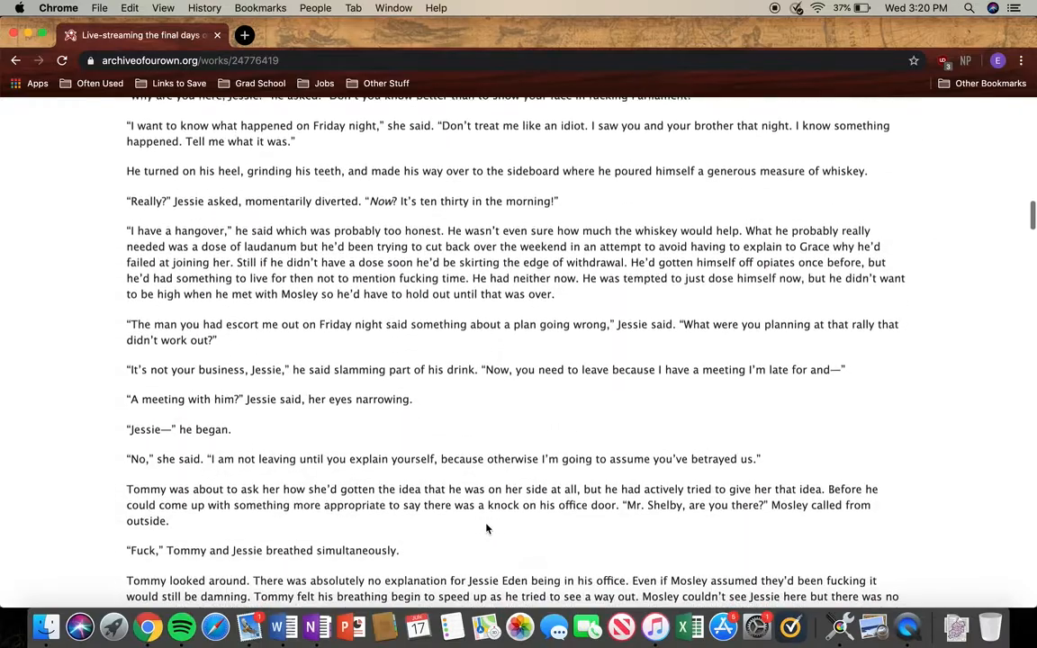
{"action": "scroll", "coordinate": [487, 528], "scroll_direction": "up", "scroll_amount": 9}
{"action": "scroll", "coordinate": [486, 529], "scroll_direction": "up", "scroll_amount": 15}
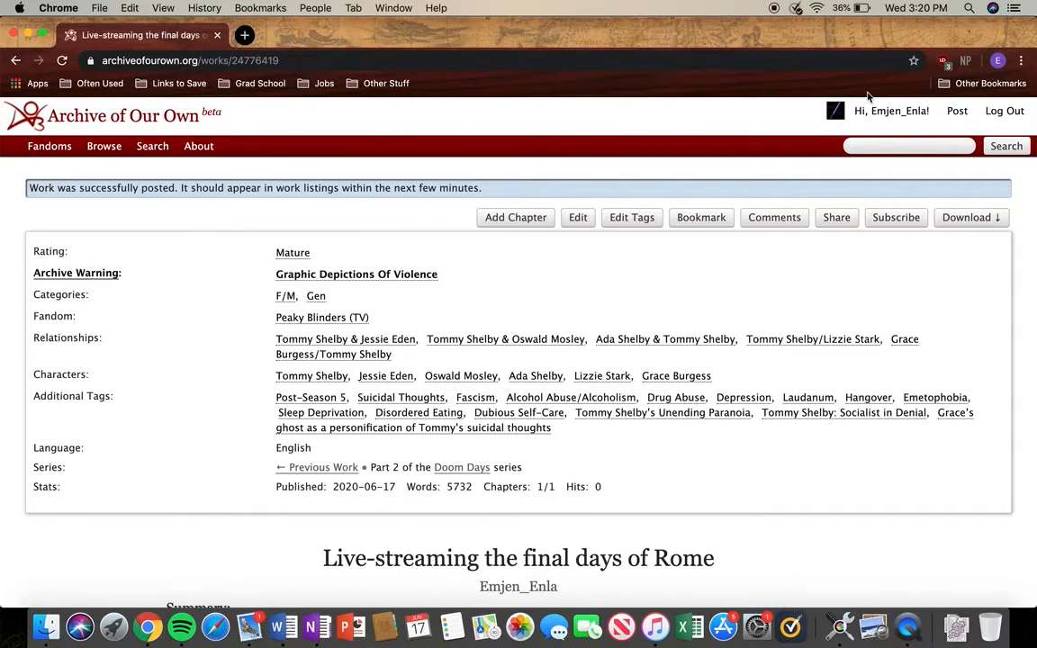
Open the account's own works list, and close the posted story's document "Tommy Shelby was running late" in Word before returning to Chrome
{"action": "mouse_move", "coordinate": [891, 113]}
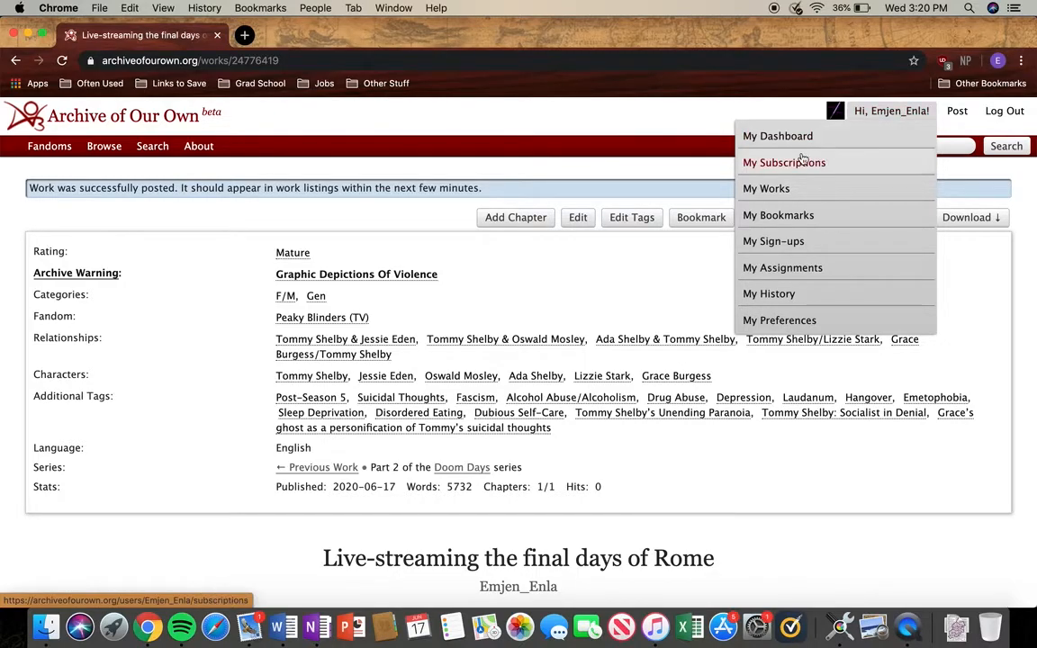
{"action": "left_click", "coordinate": [833, 197]}
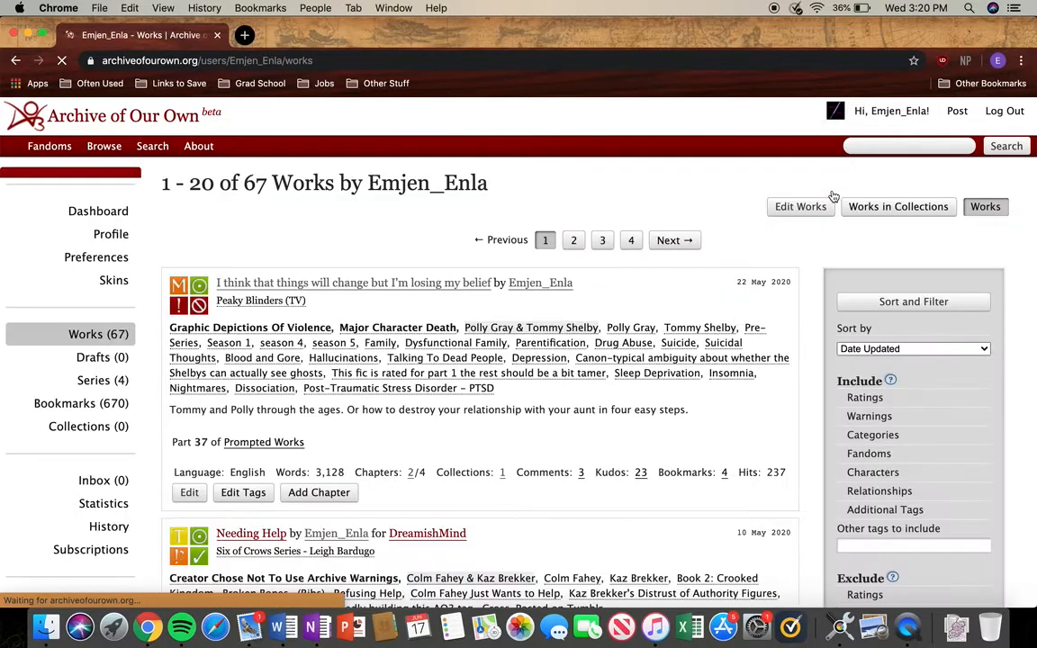
{"action": "left_click", "coordinate": [287, 630]}
{"action": "left_click", "coordinate": [341, 140]}
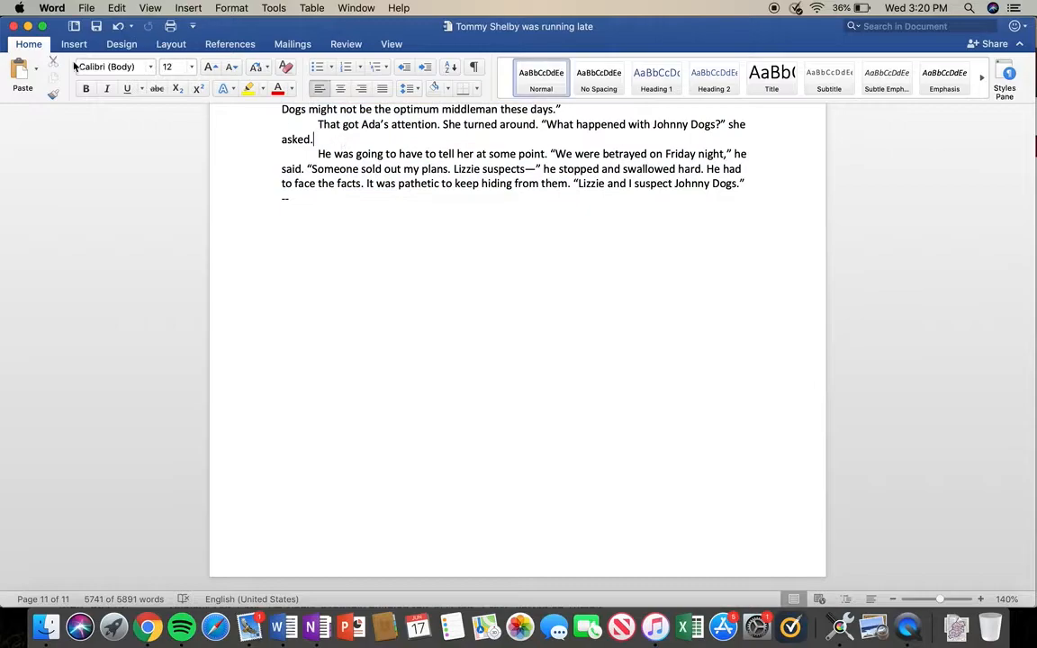
{"action": "left_click", "coordinate": [14, 26]}
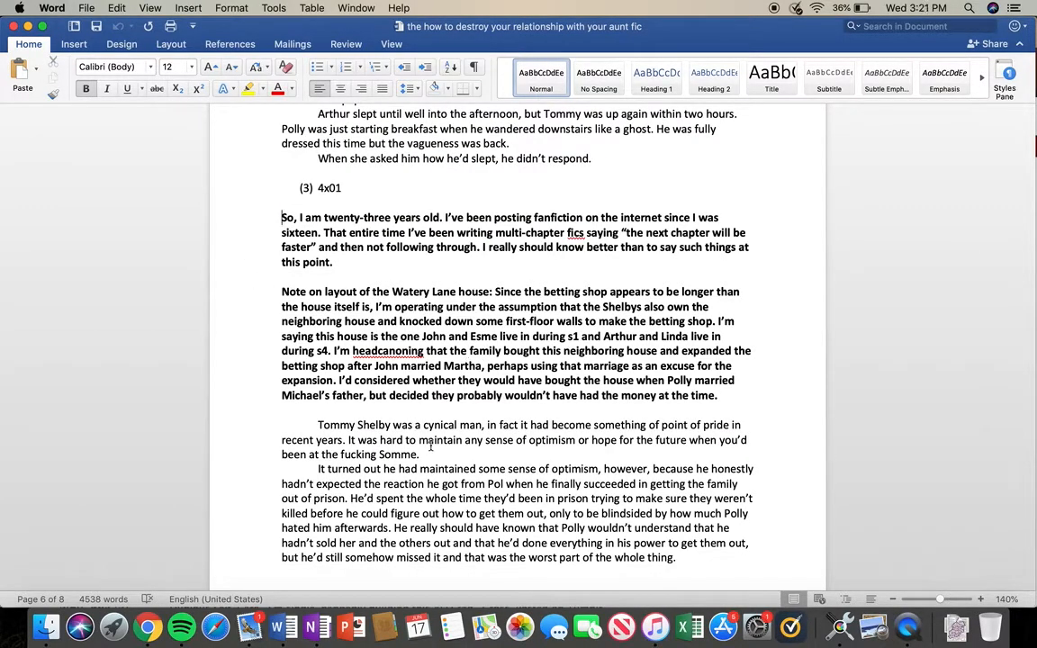
{"action": "left_click", "coordinate": [149, 627]}
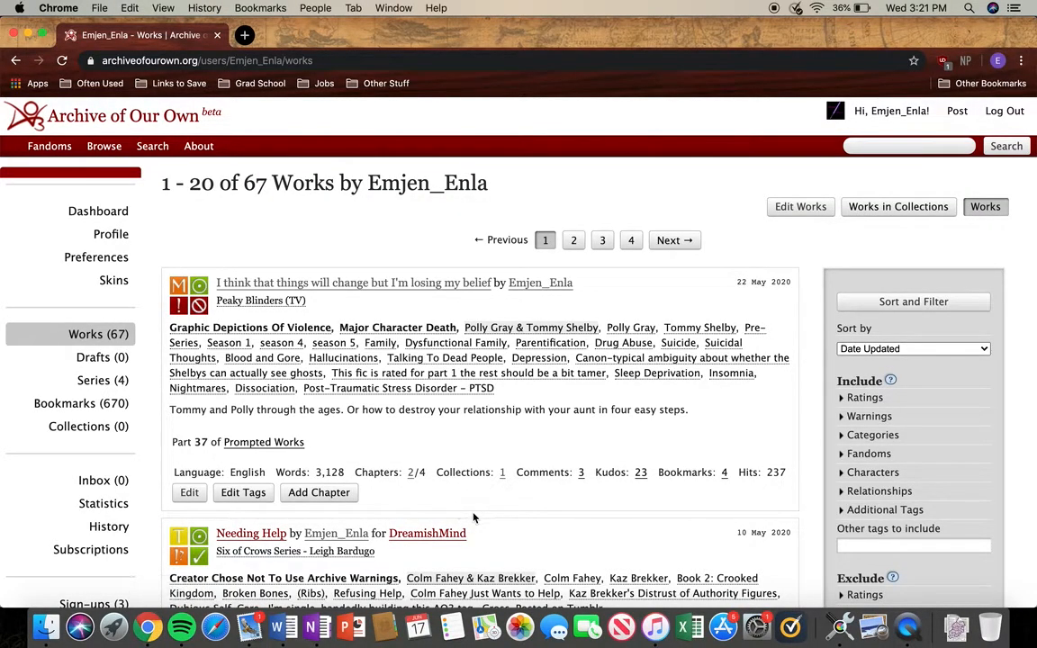
Start a new chapter for "I think that things will change but I'm losing my belief" and look over the chapter form
{"action": "scroll", "coordinate": [441, 477], "scroll_direction": "down", "scroll_amount": 2}
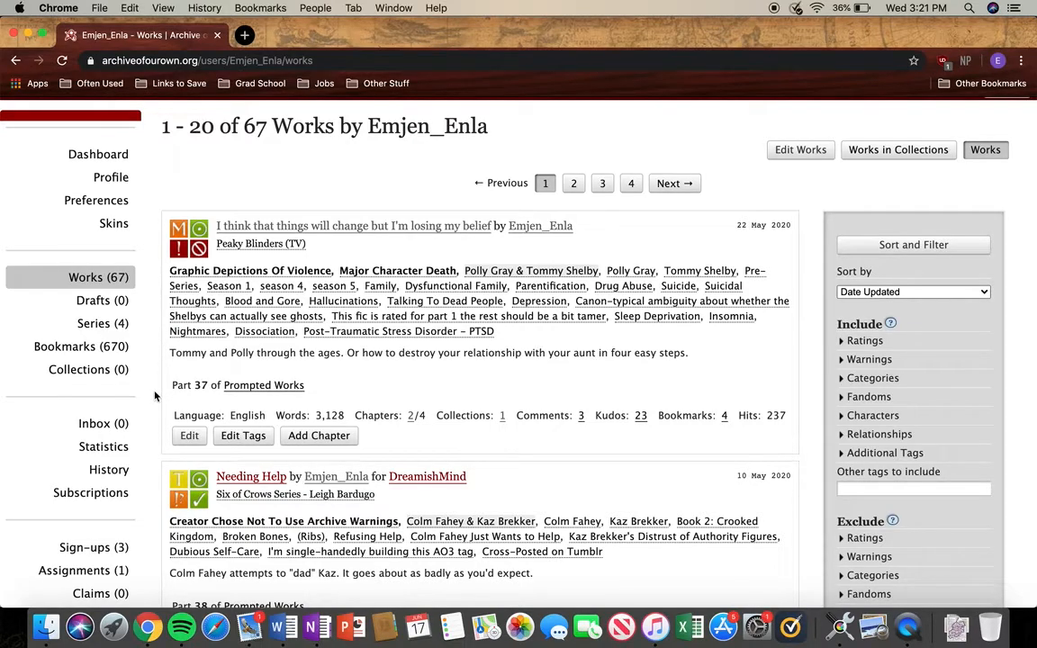
{"action": "scroll", "coordinate": [154, 396], "scroll_direction": "up", "scroll_amount": 2}
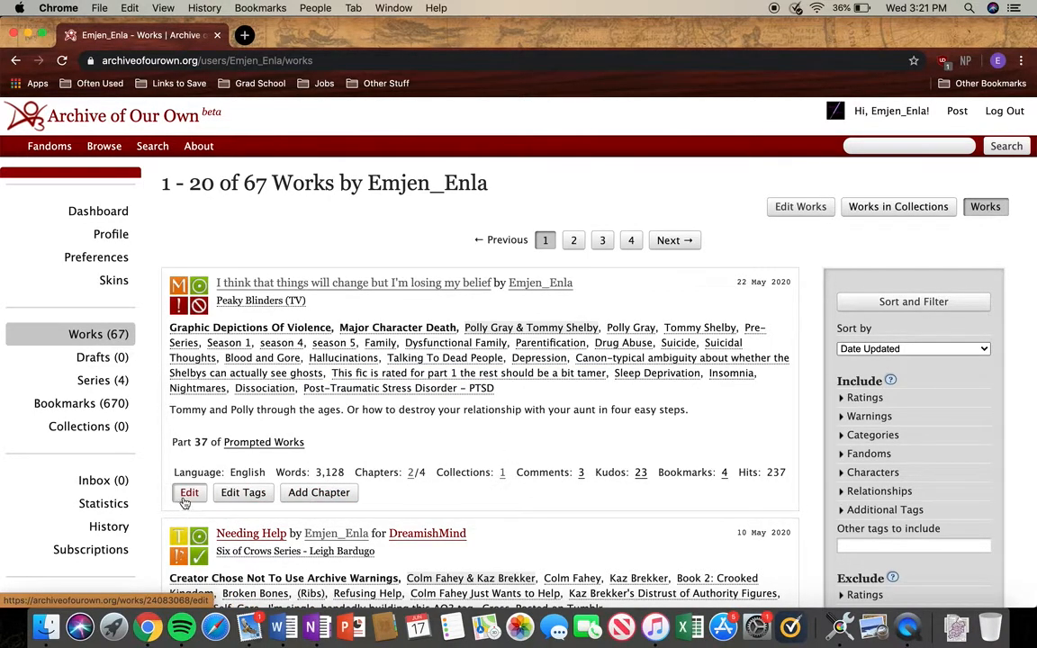
{"action": "left_click", "coordinate": [319, 496]}
{"action": "scroll", "coordinate": [479, 498], "scroll_direction": "down", "scroll_amount": 10}
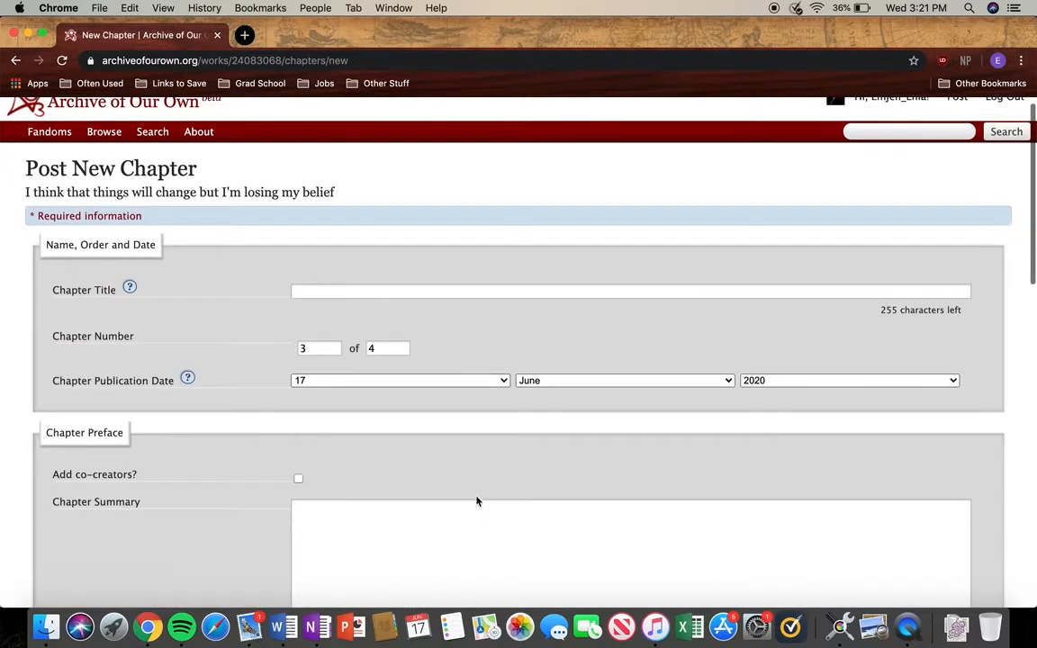
{"action": "scroll", "coordinate": [477, 502], "scroll_direction": "down", "scroll_amount": 3}
{"action": "scroll", "coordinate": [477, 501], "scroll_direction": "up", "scroll_amount": 8}
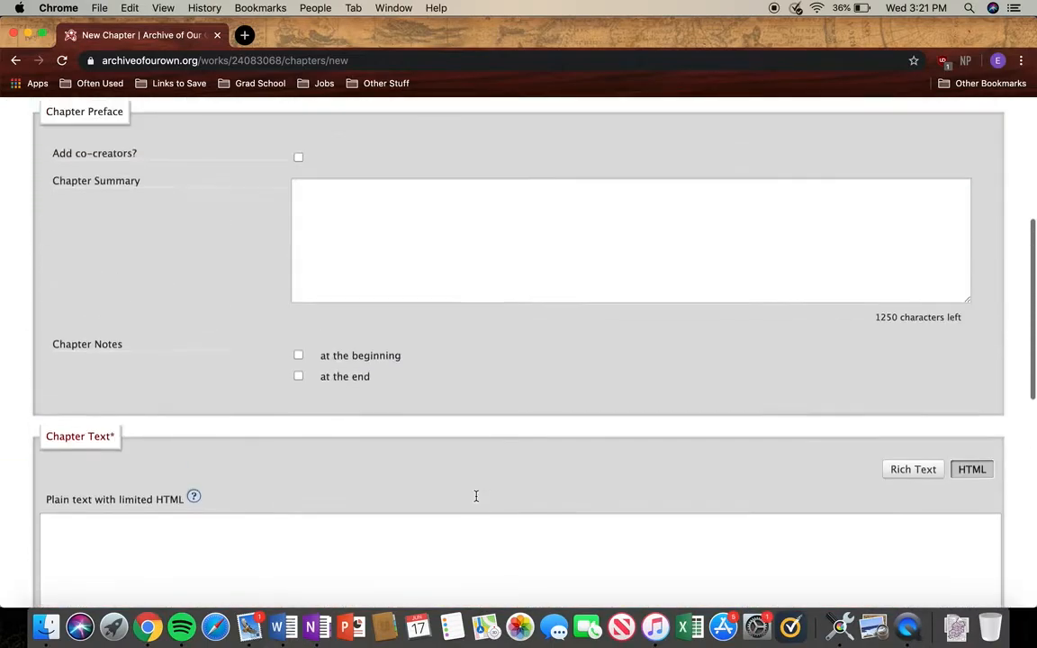
{"action": "scroll", "coordinate": [477, 501], "scroll_direction": "up", "scroll_amount": 4}
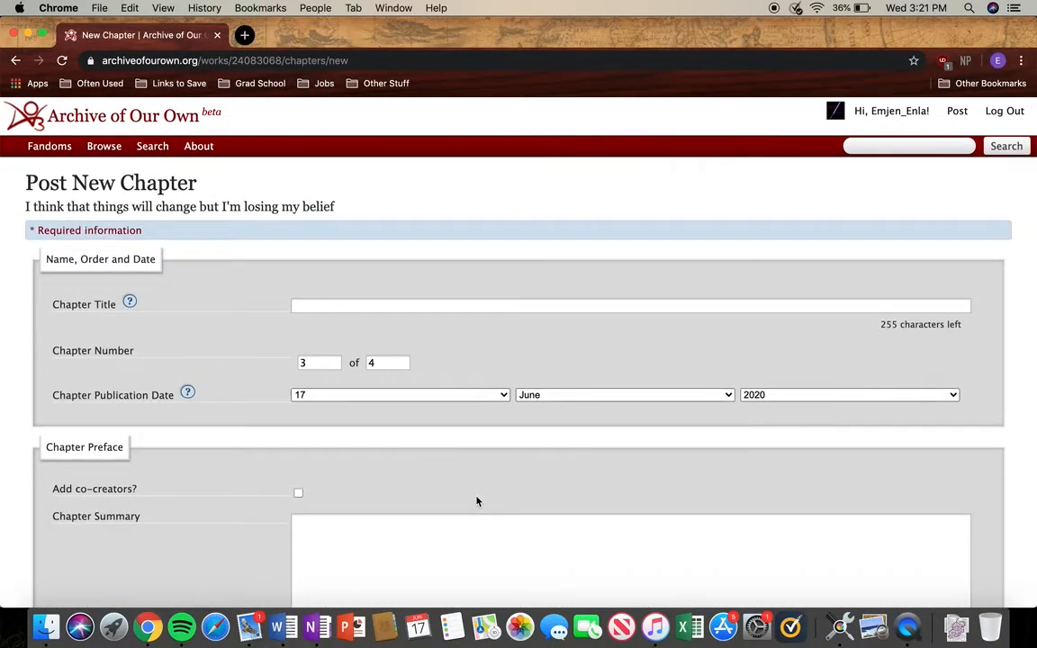
Title the new chapter 4x01
{"action": "left_click", "coordinate": [344, 306]}
{"action": "type", "text": "4x01"}
{"action": "left_click", "coordinate": [477, 337]}
{"action": "scroll", "coordinate": [458, 412], "scroll_direction": "down", "scroll_amount": 1}
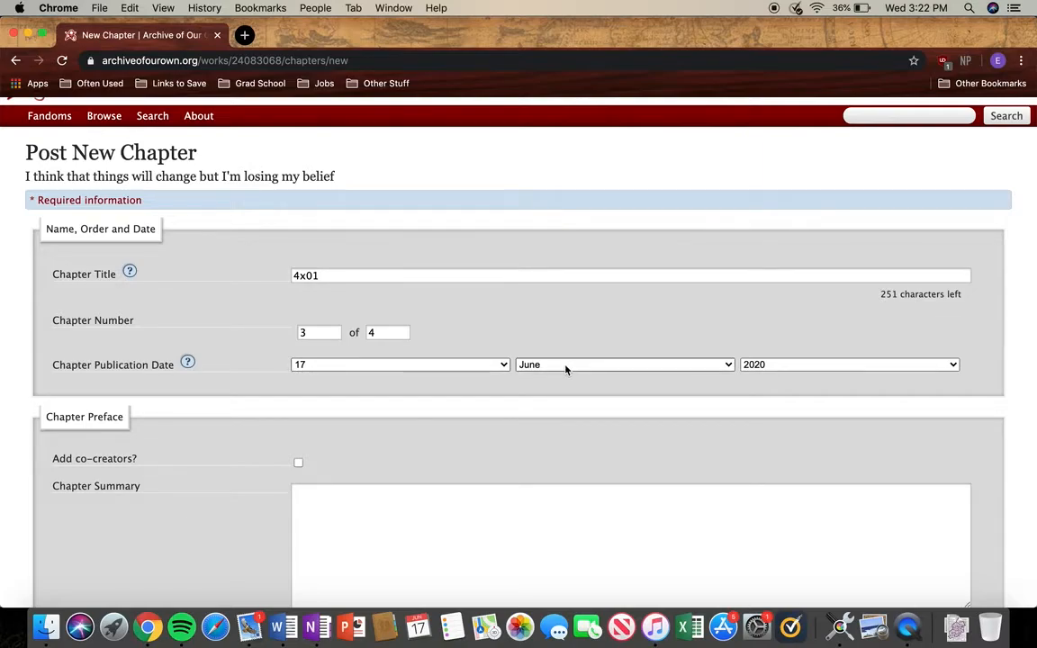
Enable chapter notes at the beginning and fill them with the two bold note paragraphs under the 4x01 heading in the Word document
{"action": "scroll", "coordinate": [405, 422], "scroll_direction": "down", "scroll_amount": 3}
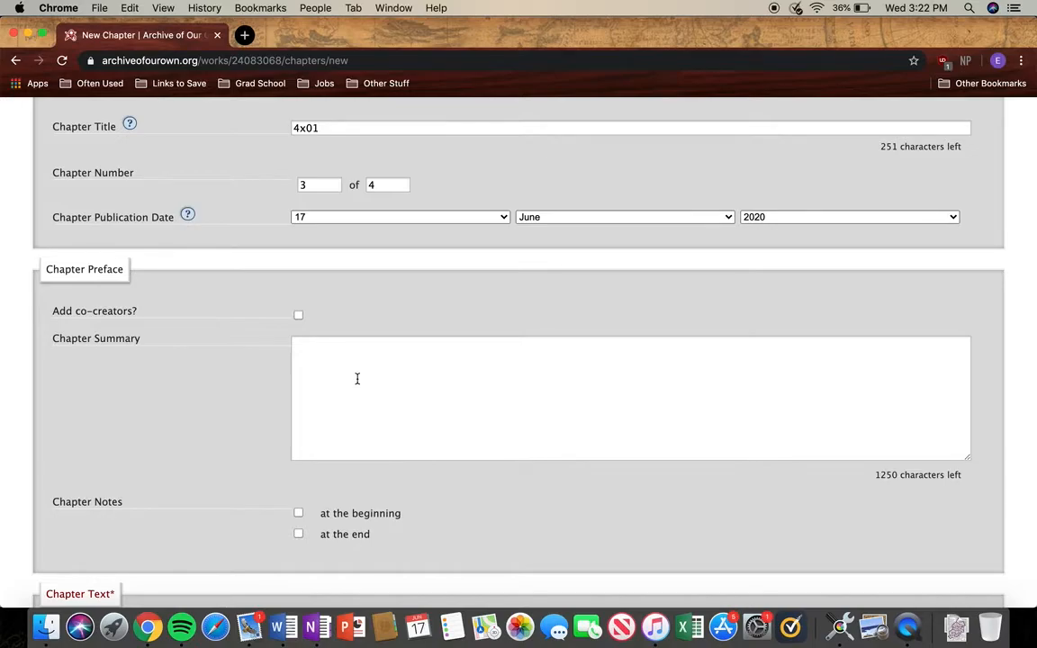
{"action": "scroll", "coordinate": [405, 440], "scroll_direction": "down", "scroll_amount": 3}
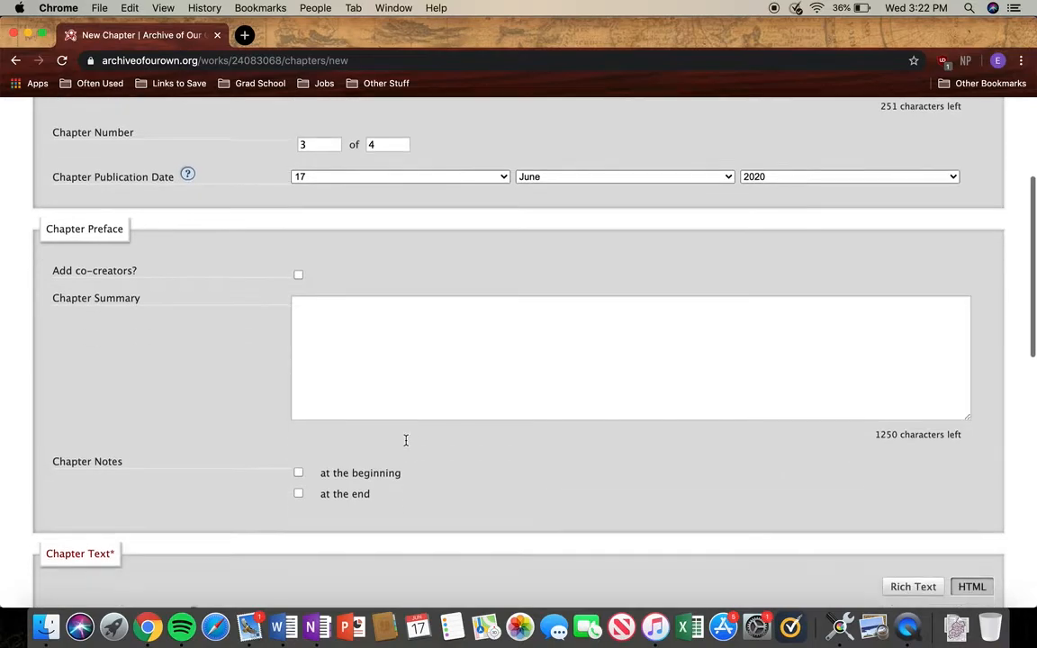
{"action": "left_click", "coordinate": [298, 410]}
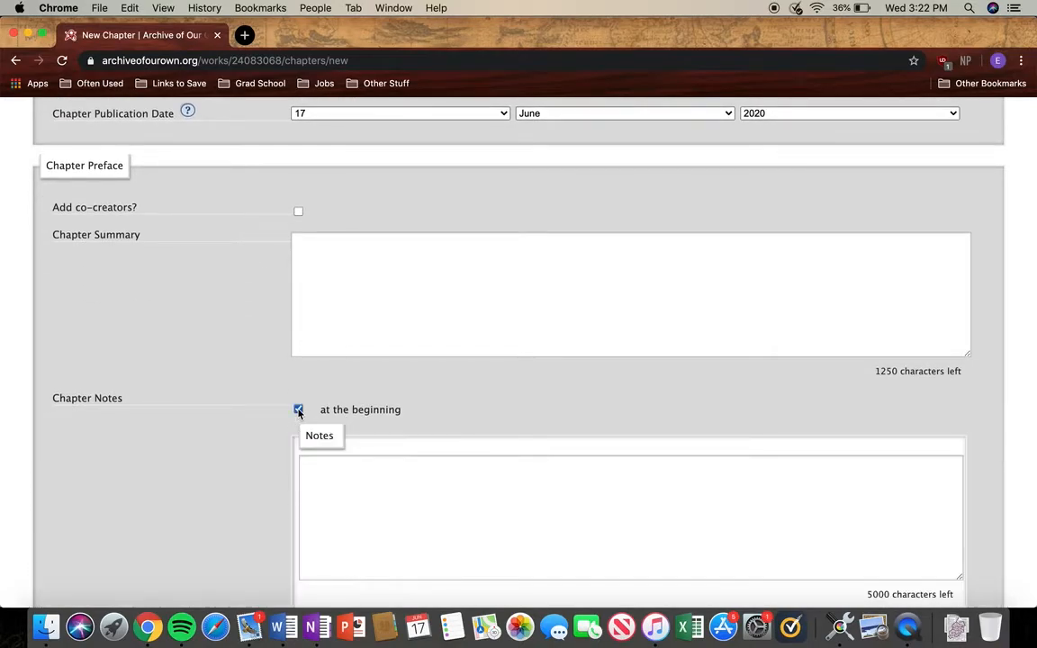
{"action": "scroll", "coordinate": [417, 418], "scroll_direction": "down", "scroll_amount": 4}
{"action": "scroll", "coordinate": [482, 288], "scroll_direction": "up", "scroll_amount": 2}
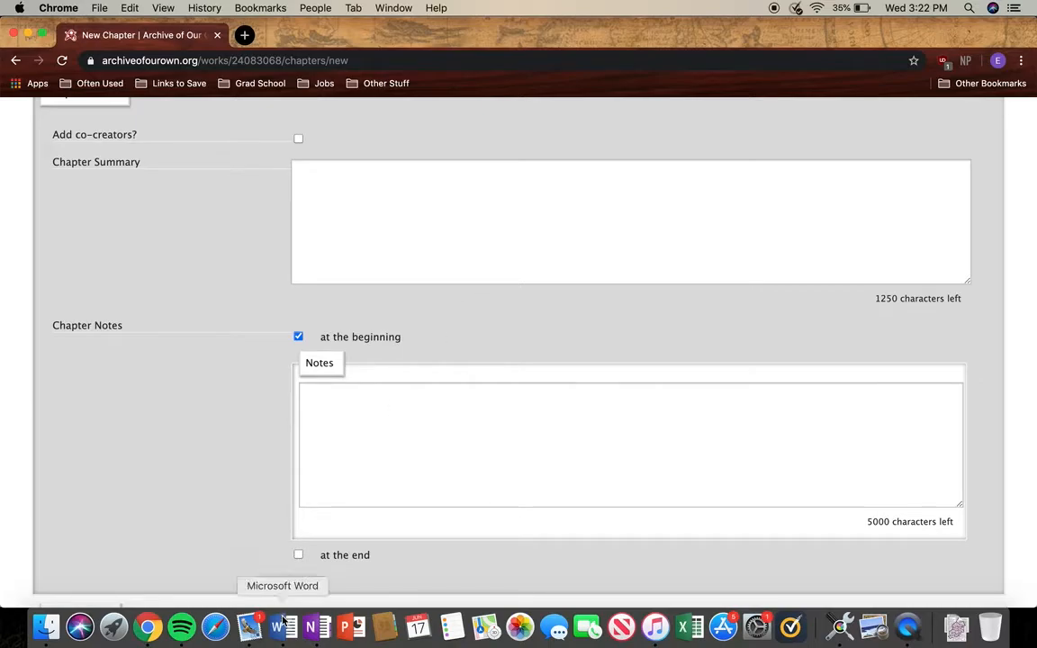
{"action": "scroll", "coordinate": [193, 442], "scroll_direction": "down", "scroll_amount": 1}
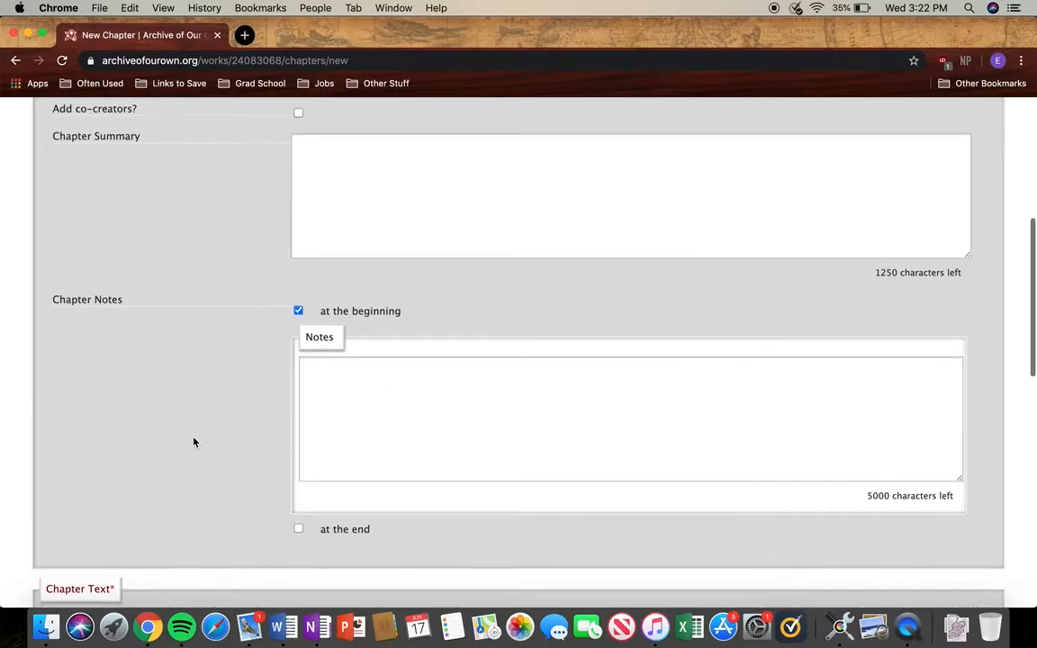
{"action": "left_click", "coordinate": [284, 626]}
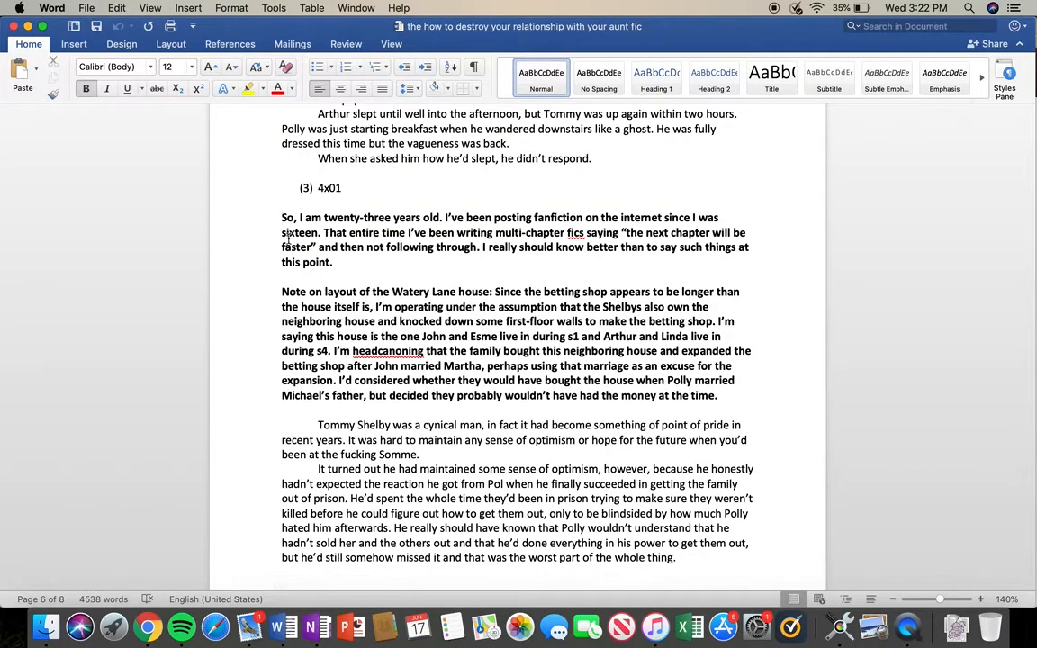
{"action": "left_click_drag", "start_coordinate": [281, 217], "coordinate": [716, 396]}
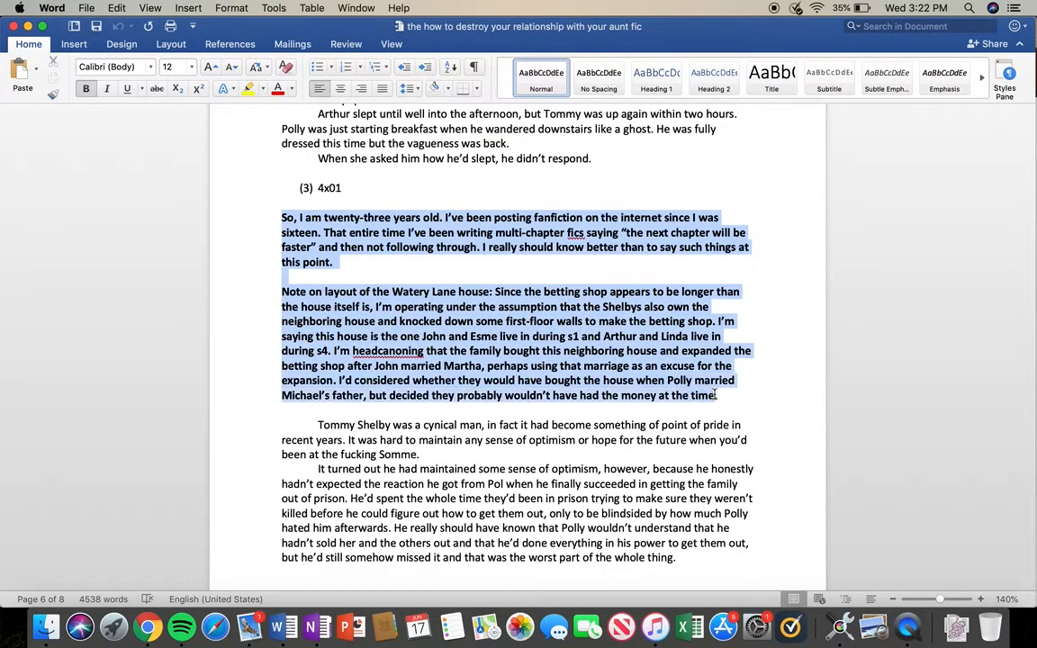
{"action": "key", "text": "super+c"}
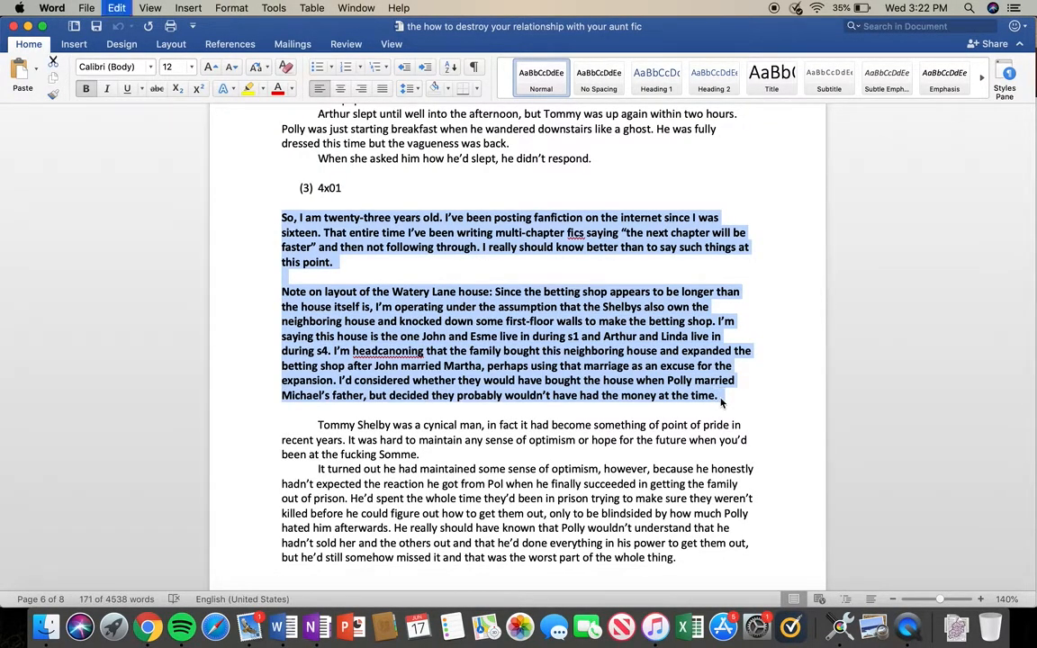
{"action": "left_click", "coordinate": [149, 625]}
{"action": "left_click", "coordinate": [349, 426]}
{"action": "key", "text": "super+v"}
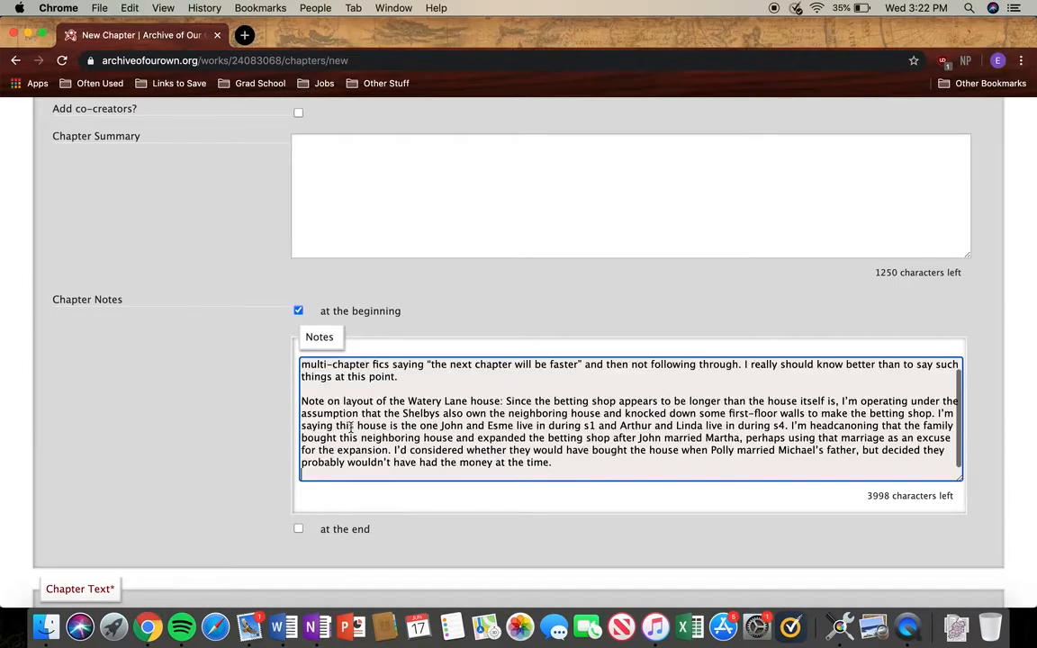
Enable chapter notes at the end and paste the Word document's bold closing line, "Yeah…there's definitely some irony to this chapter given s5."
{"action": "left_click", "coordinate": [298, 529]}
{"action": "left_click", "coordinate": [272, 630]}
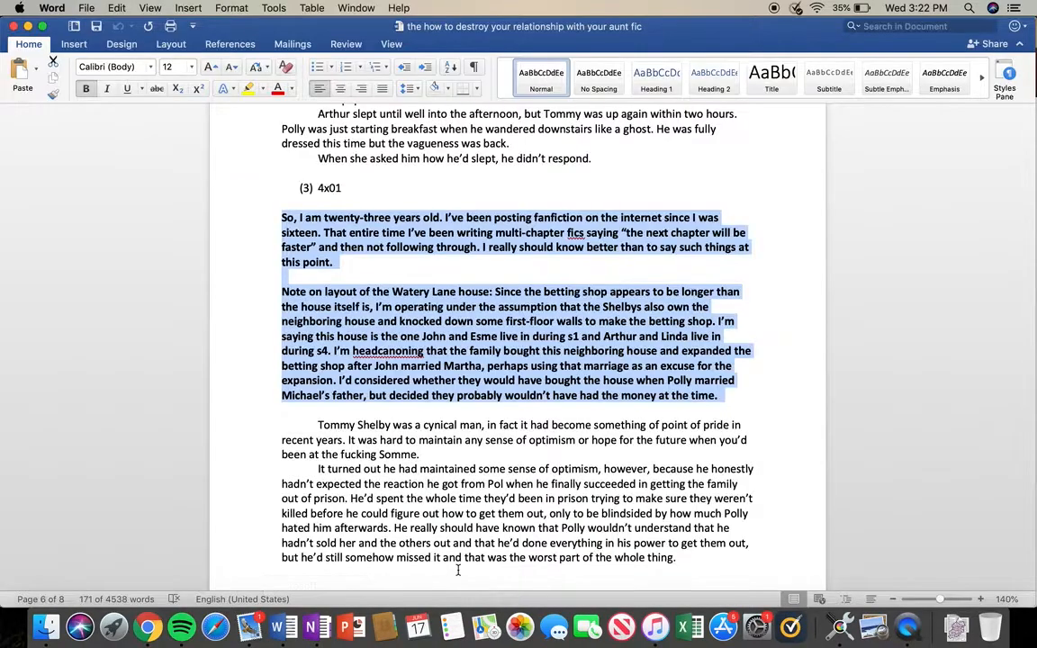
{"action": "scroll", "coordinate": [455, 567], "scroll_direction": "down", "scroll_amount": 20}
{"action": "left_click_drag", "start_coordinate": [280, 287], "coordinate": [608, 300]}
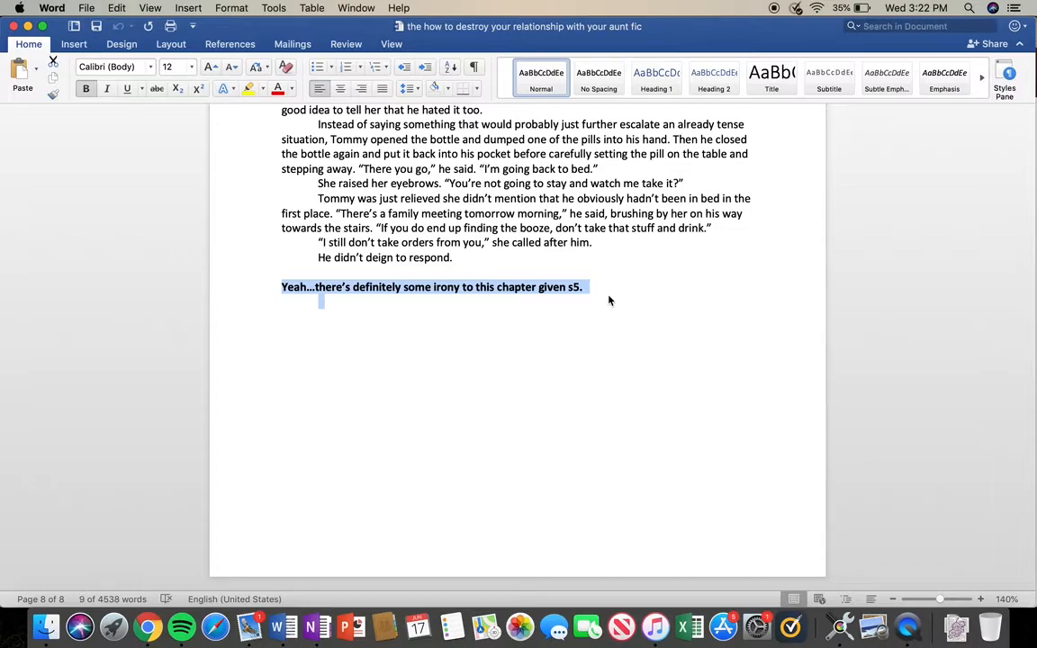
{"action": "left_click", "coordinate": [147, 627]}
{"action": "scroll", "coordinate": [378, 581], "scroll_direction": "down", "scroll_amount": 2}
{"action": "left_click", "coordinate": [364, 539]}
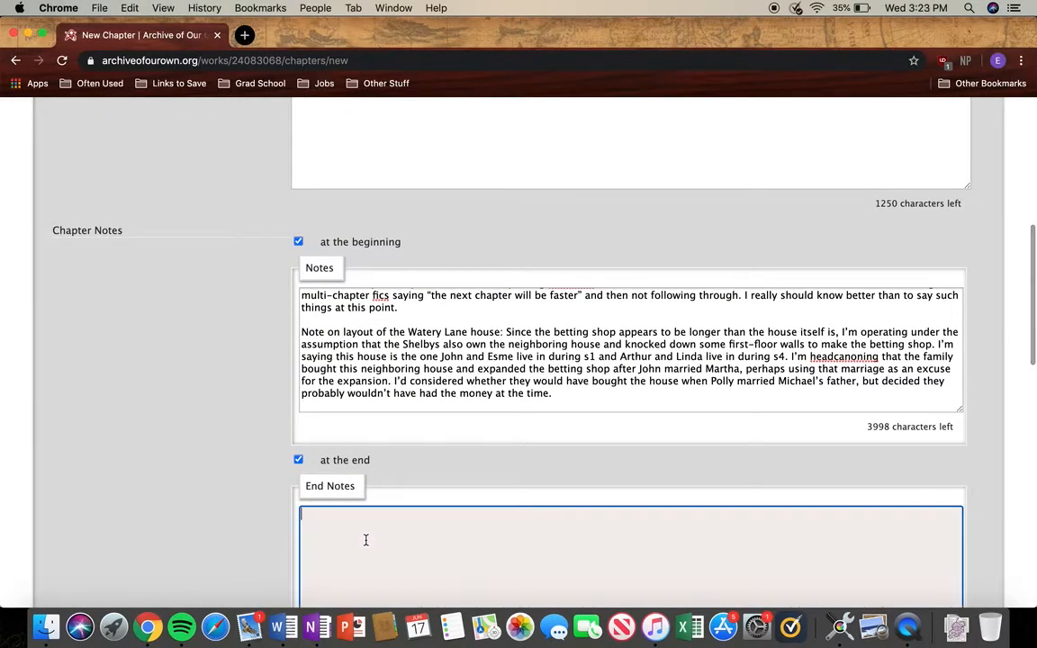
{"action": "key", "text": "super+v"}
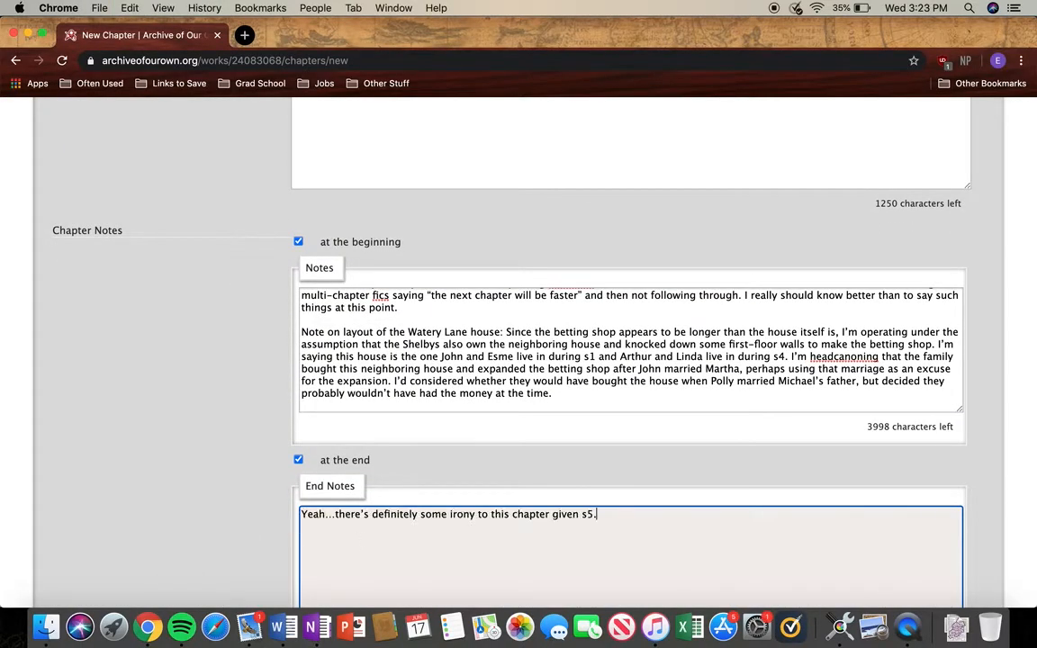
{"action": "left_click", "coordinate": [215, 512]}
Switch the chapter text to Rich Text and paste in the Word story from "Tommy Shelby was a cynical man" through "He didn't deign to respond."
{"action": "scroll", "coordinate": [215, 512], "scroll_direction": "down", "scroll_amount": 6}
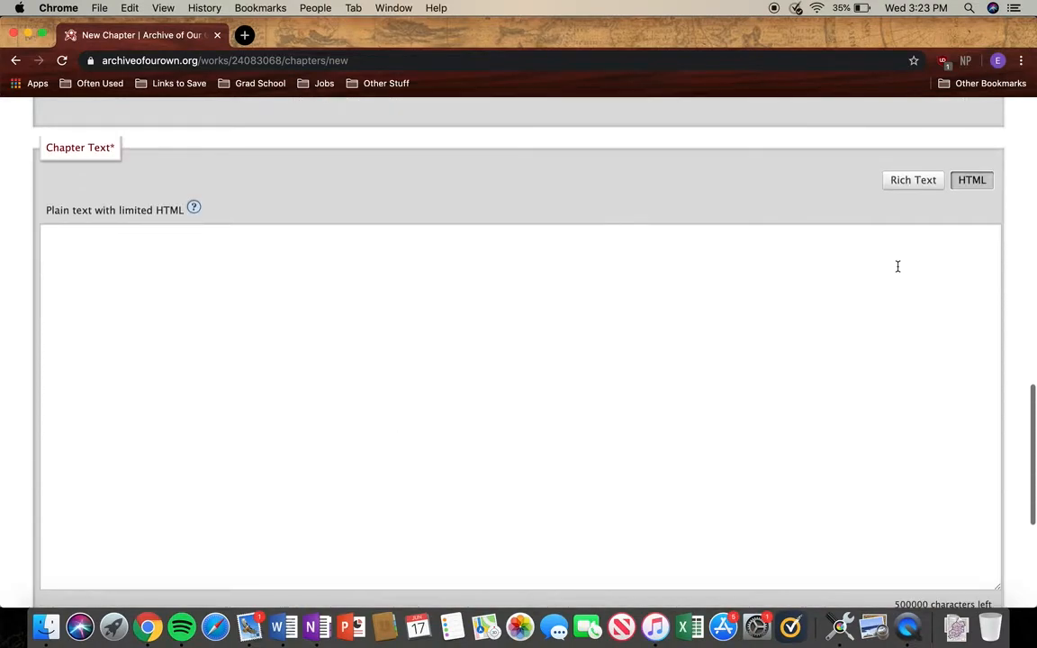
{"action": "left_click", "coordinate": [914, 184]}
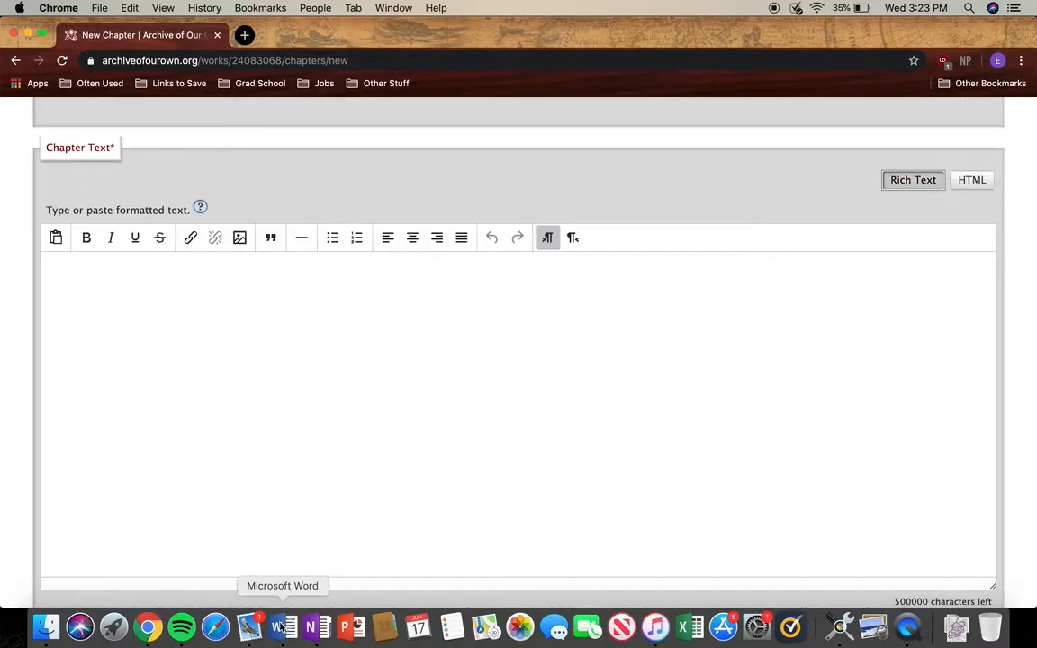
{"action": "left_click", "coordinate": [281, 625]}
{"action": "left_click", "coordinate": [477, 269]}
{"action": "scroll", "coordinate": [480, 268], "scroll_direction": "up", "scroll_amount": 5}
{"action": "scroll", "coordinate": [477, 269], "scroll_direction": "up", "scroll_amount": 10}
{"action": "left_click_drag", "start_coordinate": [317, 317], "coordinate": [630, 473]}
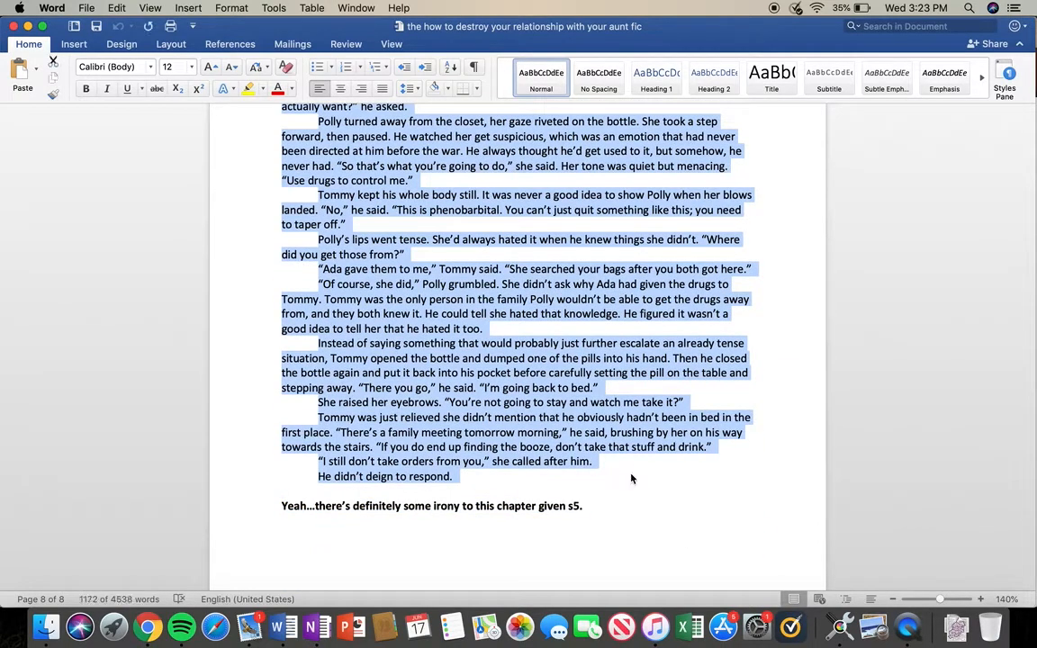
{"action": "left_click", "coordinate": [144, 628]}
{"action": "left_click", "coordinate": [270, 390]}
{"action": "key", "text": "super+v"}
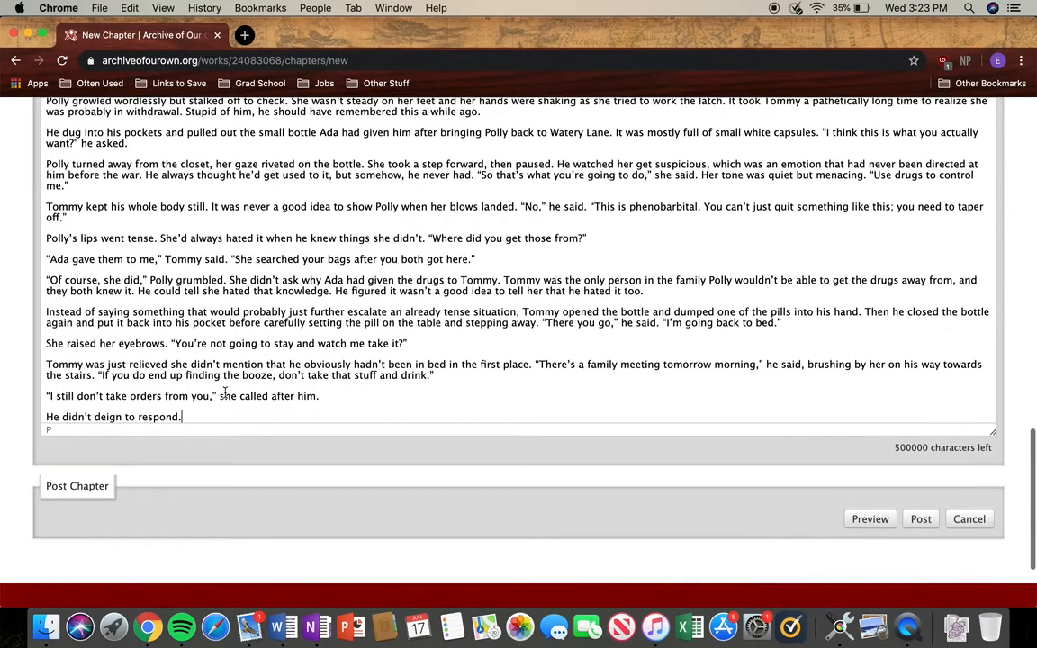
{"action": "scroll", "coordinate": [163, 367], "scroll_direction": "up", "scroll_amount": 15}
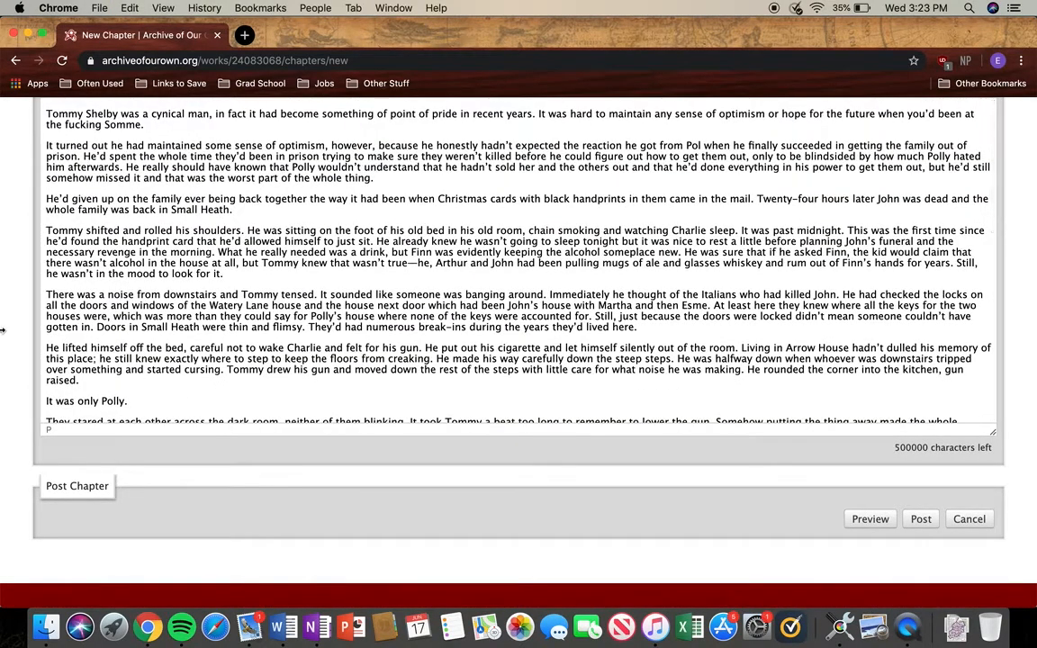
Preview the 4x01 chapter, check it through to its end notes, and post it
{"action": "scroll", "coordinate": [3, 330], "scroll_direction": "up", "scroll_amount": 10}
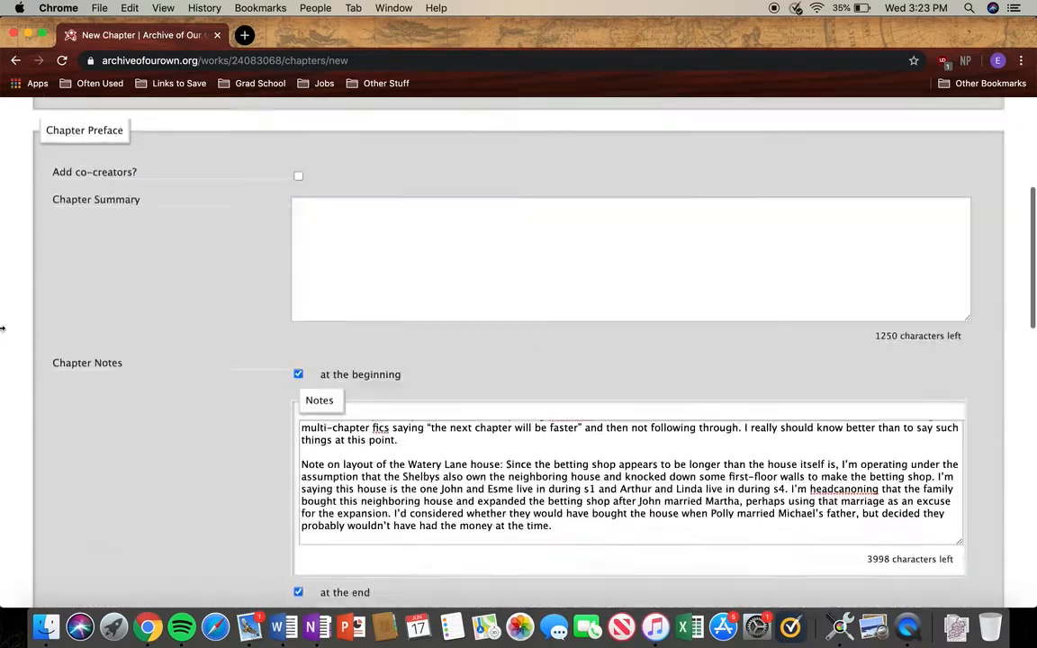
{"action": "scroll", "coordinate": [5, 326], "scroll_direction": "down", "scroll_amount": 15}
{"action": "left_click", "coordinate": [884, 392]}
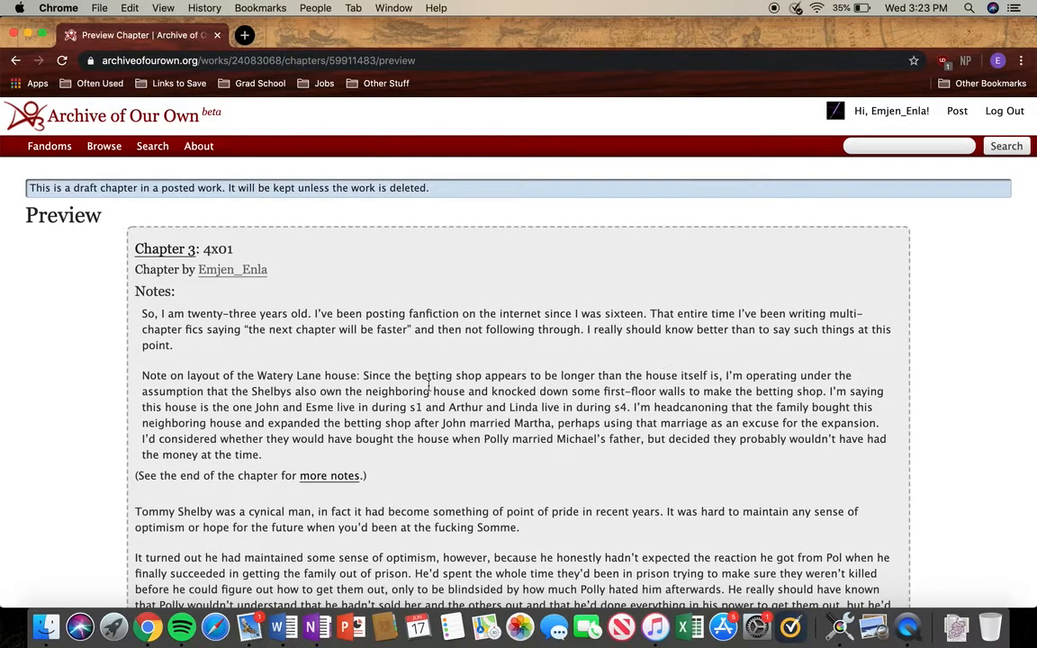
{"action": "scroll", "coordinate": [436, 494], "scroll_direction": "down", "scroll_amount": 20}
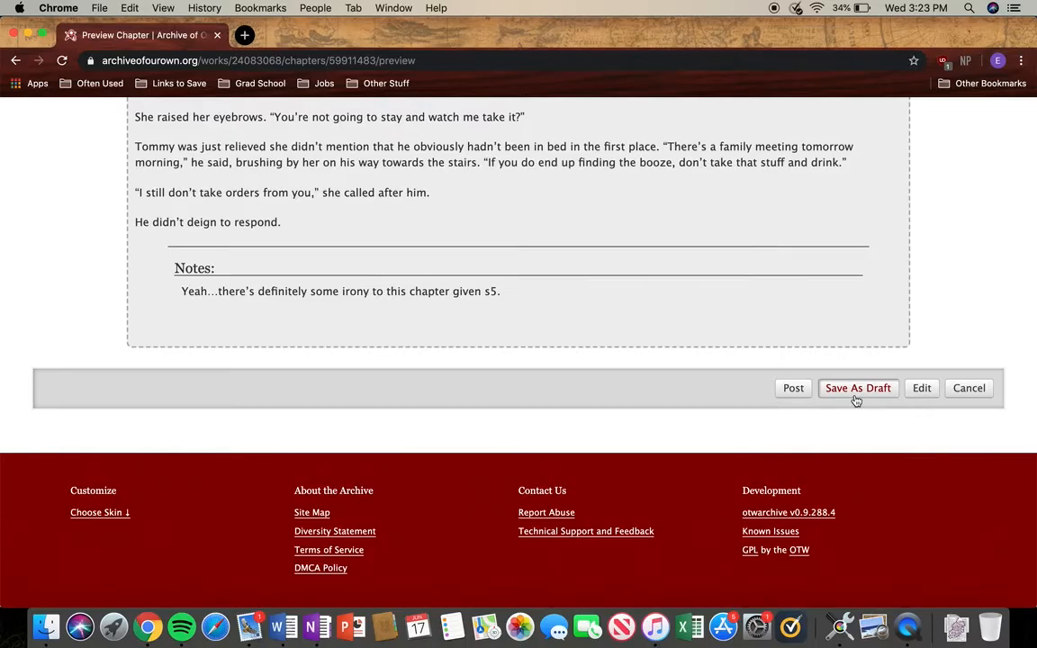
{"action": "scroll", "coordinate": [784, 241], "scroll_direction": "up", "scroll_amount": 20}
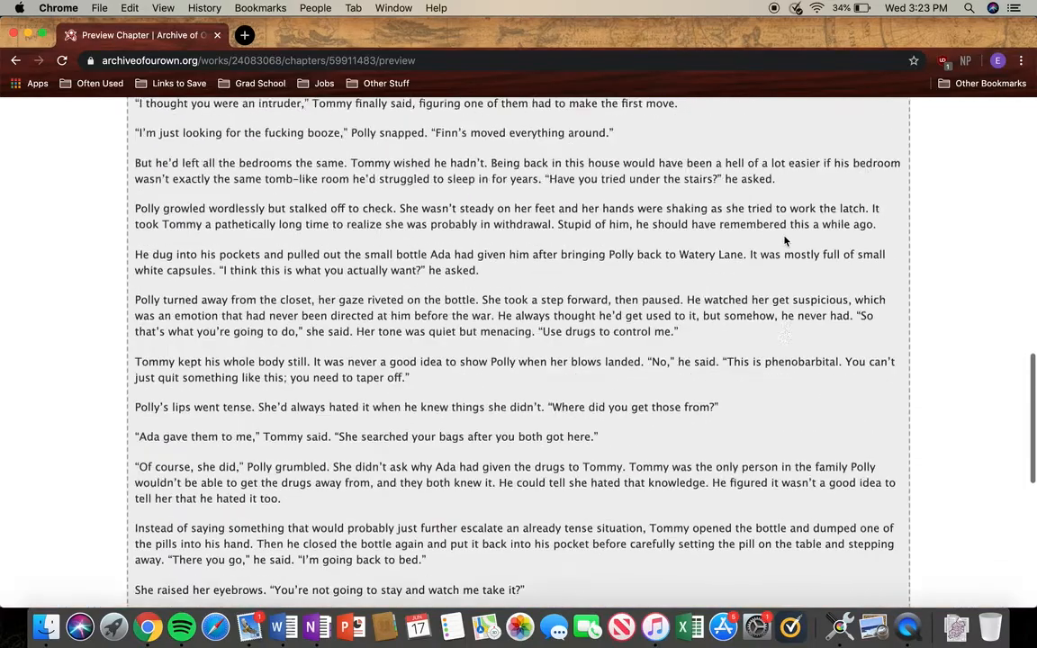
{"action": "scroll", "coordinate": [784, 241], "scroll_direction": "down", "scroll_amount": 20}
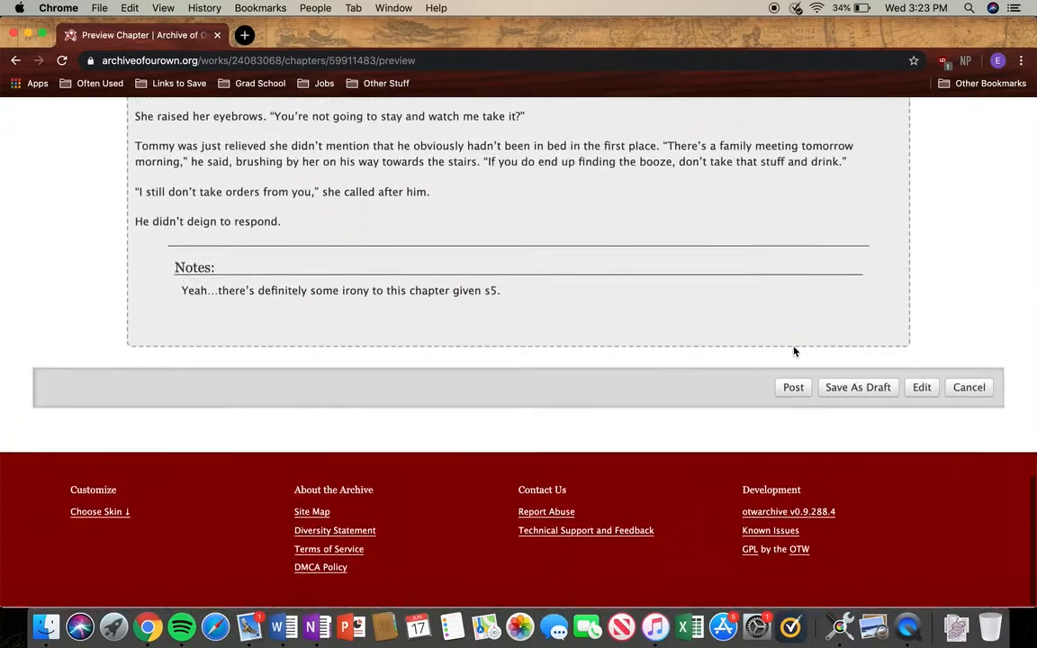
{"action": "left_click", "coordinate": [791, 393]}
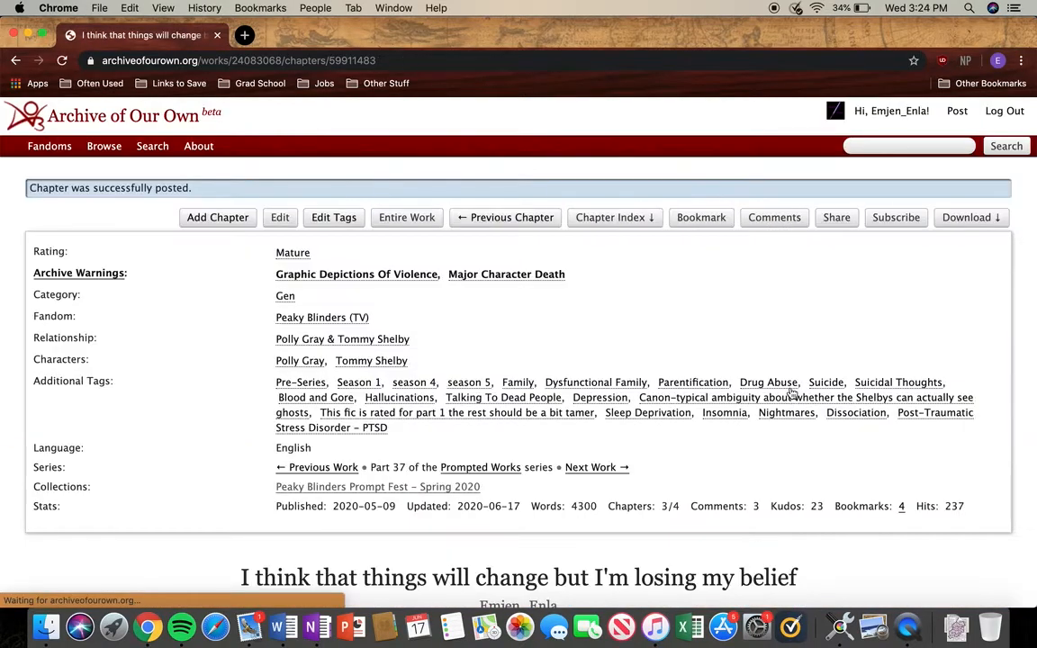
Look over the posted chapter from its opening notes to the end notes and the series links
{"action": "scroll", "coordinate": [685, 546], "scroll_direction": "down", "scroll_amount": 10}
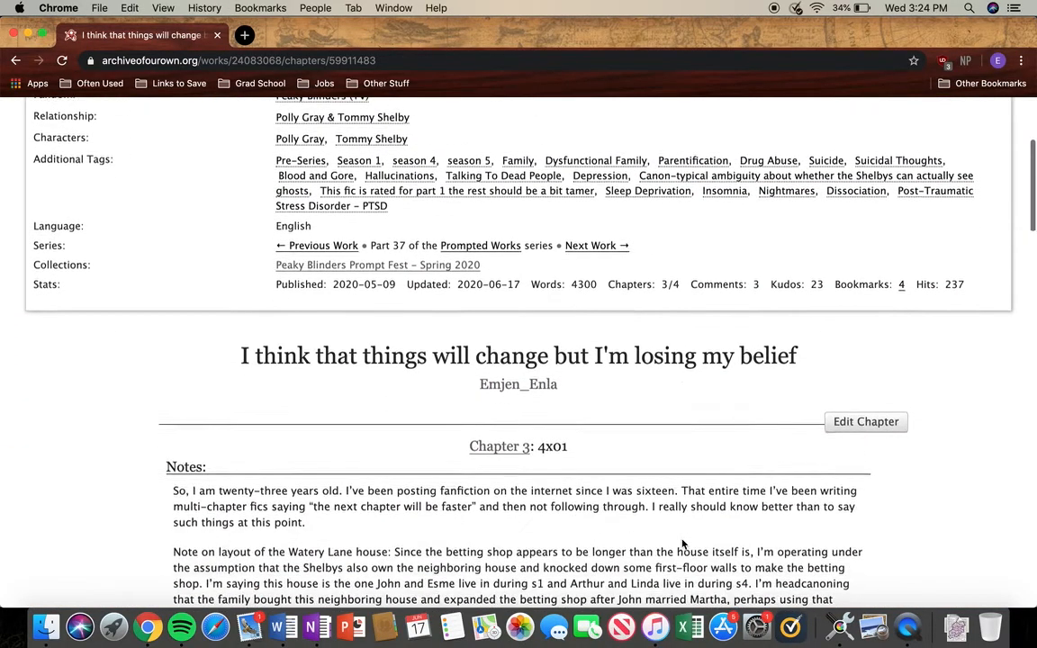
{"action": "scroll", "coordinate": [683, 540], "scroll_direction": "down", "scroll_amount": 20}
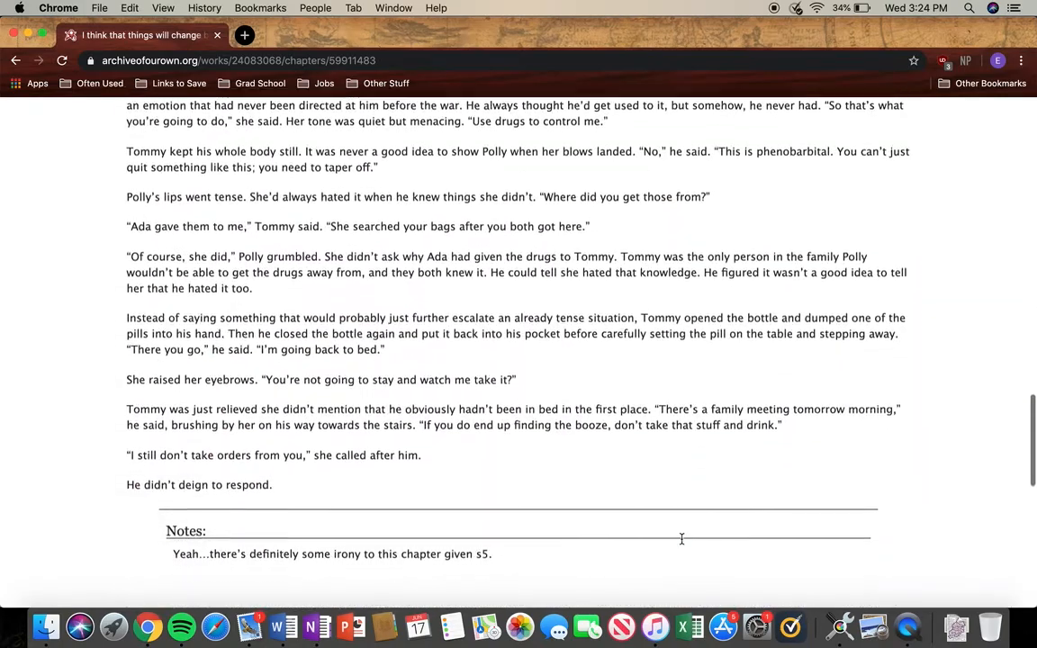
{"action": "scroll", "coordinate": [682, 544], "scroll_direction": "down", "scroll_amount": 2}
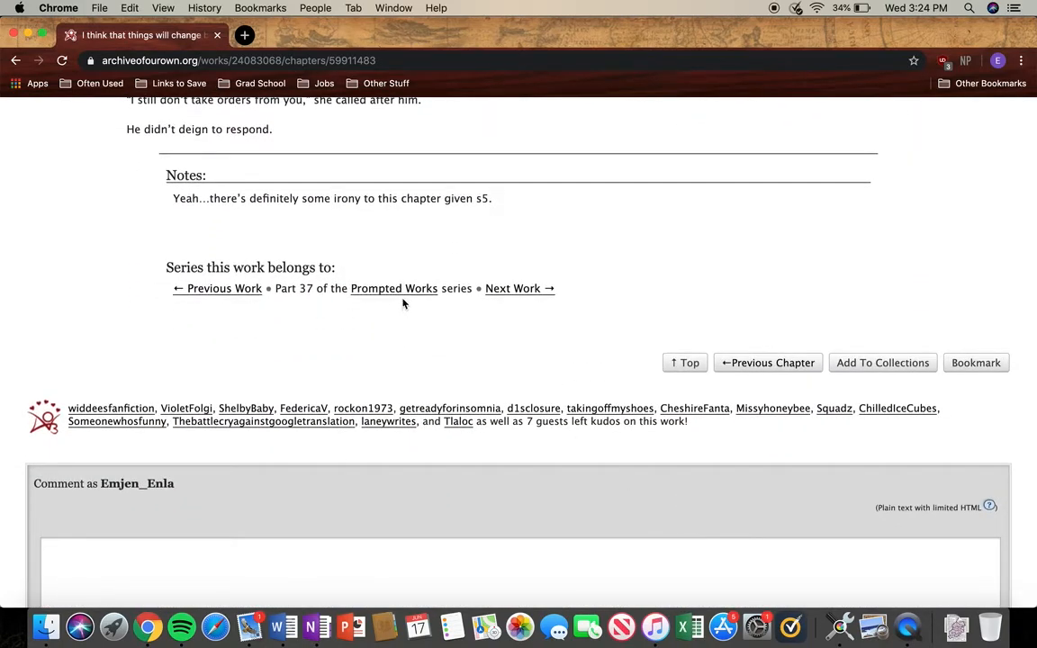
{"action": "scroll", "coordinate": [633, 317], "scroll_direction": "up", "scroll_amount": 15}
{"action": "scroll", "coordinate": [634, 317], "scroll_direction": "up", "scroll_amount": 15}
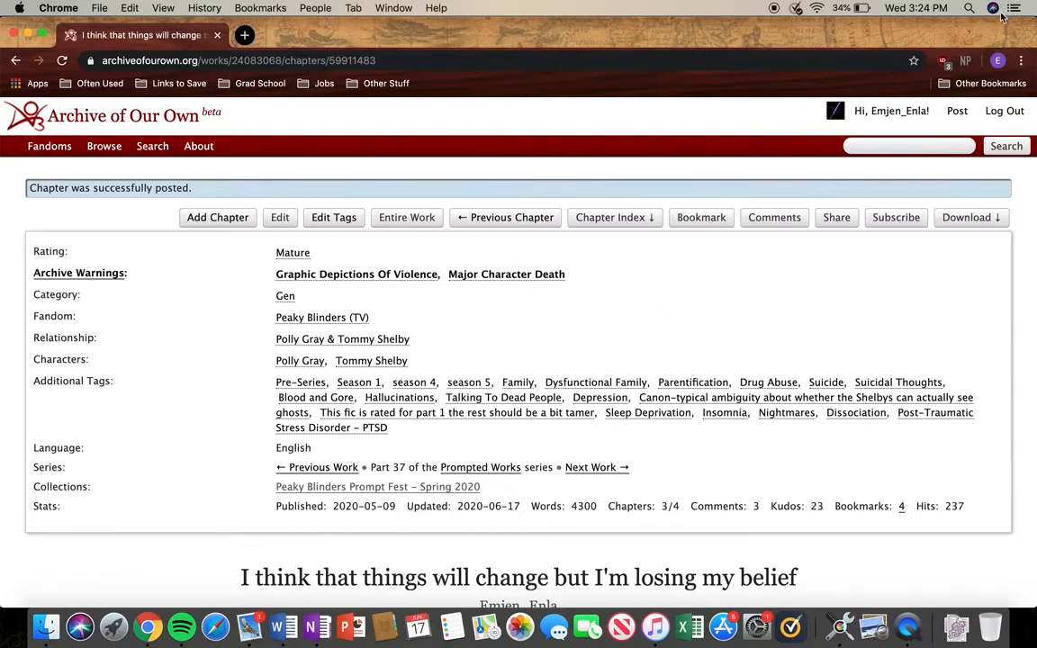
Turn off the content blocker for archiveofourown.org and reload the work's page
{"action": "left_click", "coordinate": [942, 60]}
{"action": "left_click", "coordinate": [846, 126]}
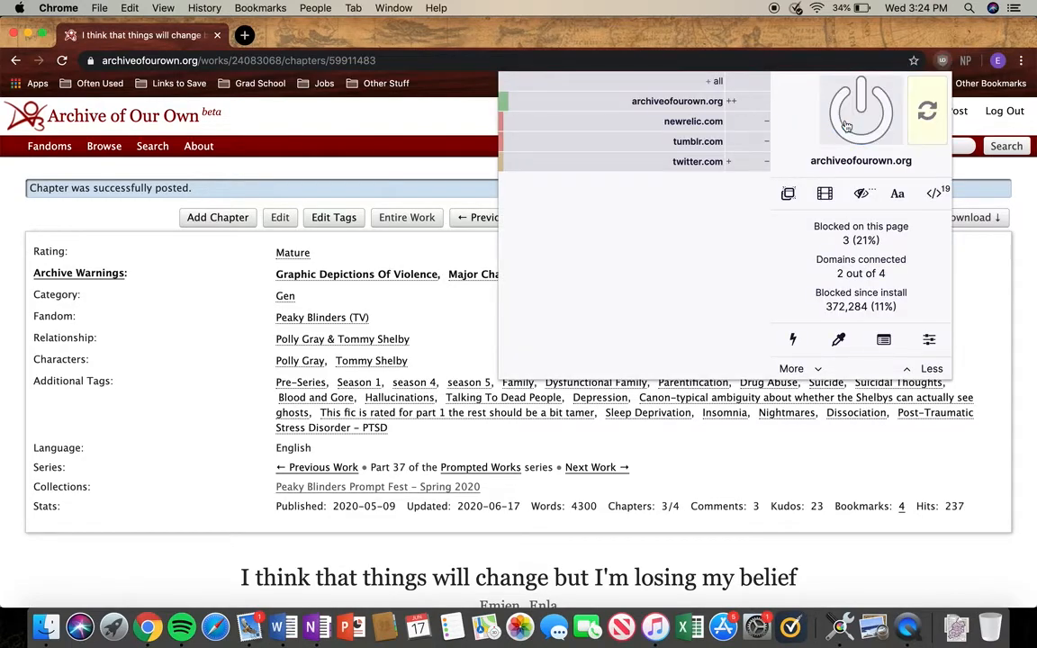
{"action": "left_click", "coordinate": [453, 316]}
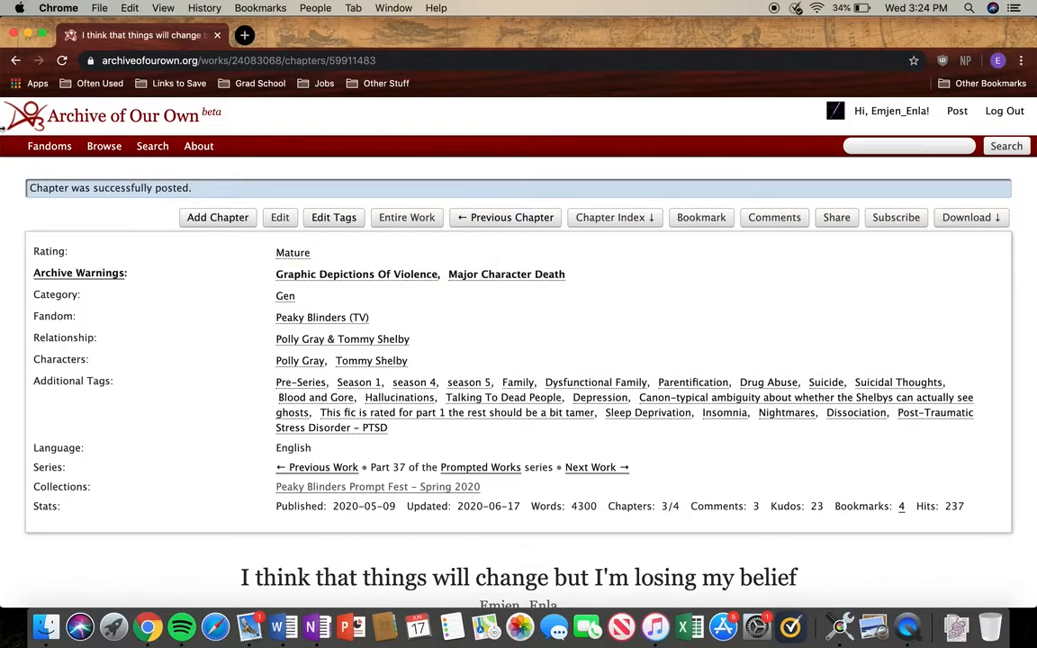
{"action": "left_click", "coordinate": [62, 60]}
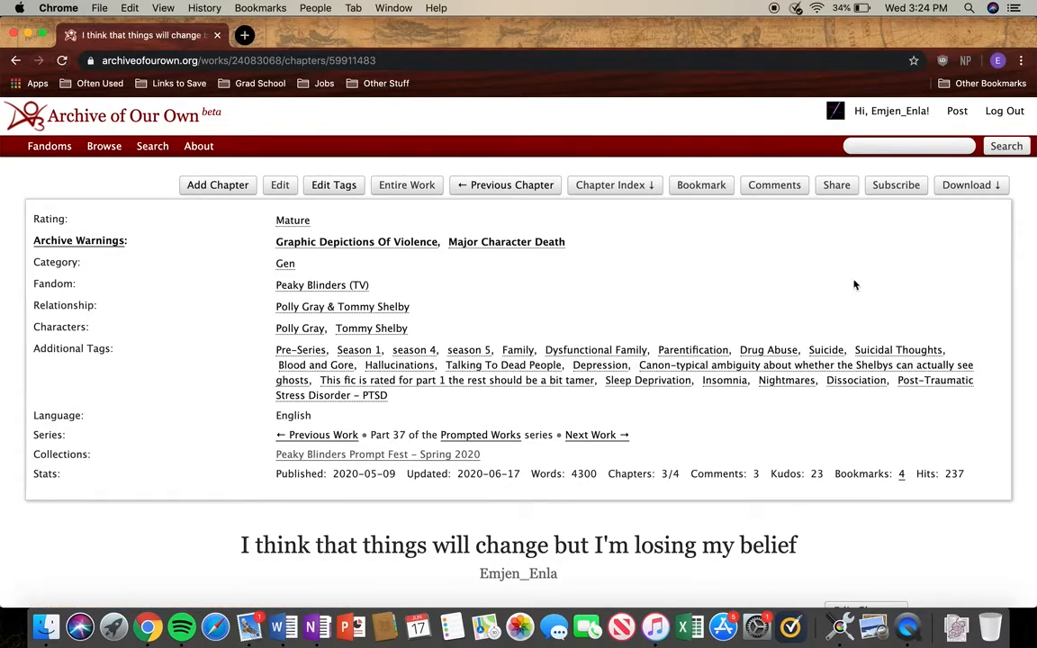
View the work's share options and the prefilled Tumblr post form, and leave the form without posting
{"action": "left_click", "coordinate": [837, 187]}
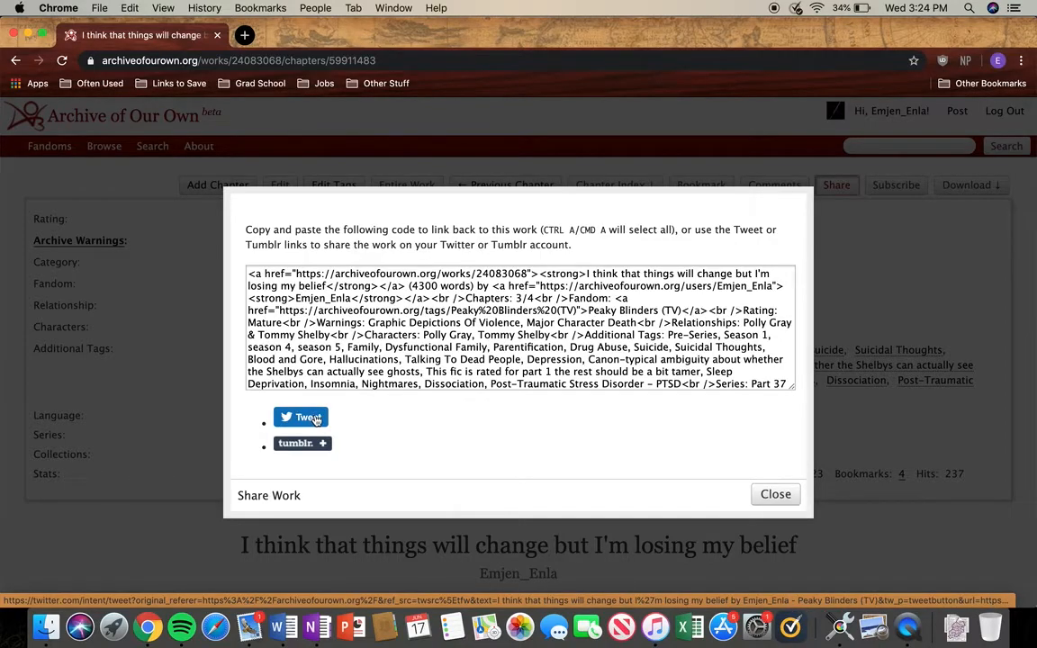
{"action": "left_click", "coordinate": [316, 443]}
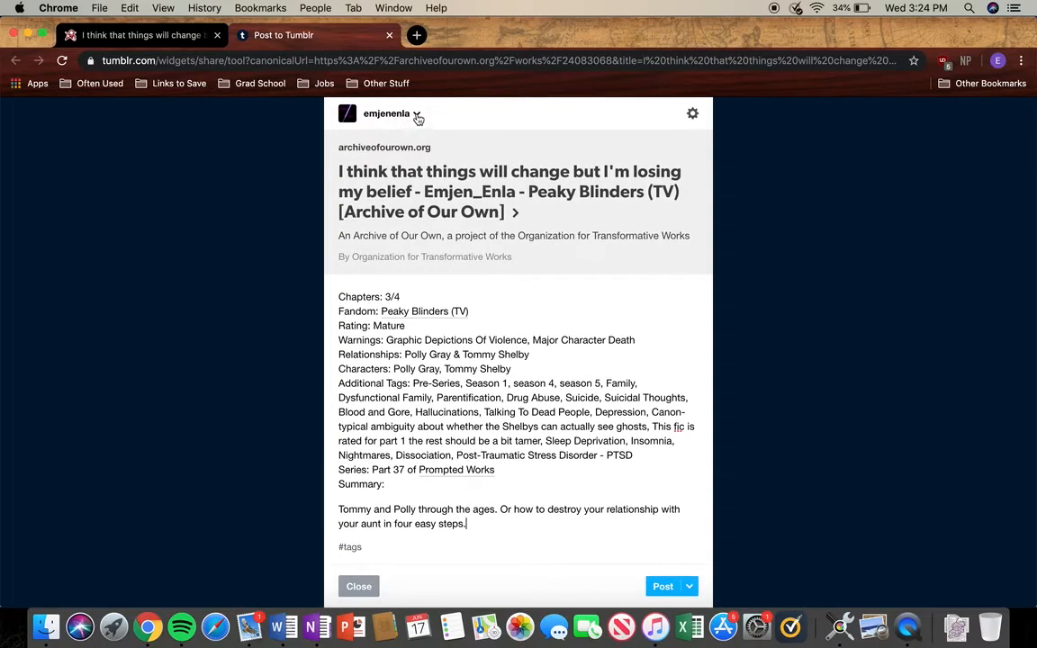
{"action": "left_click", "coordinate": [379, 543]}
{"action": "left_click", "coordinate": [389, 36]}
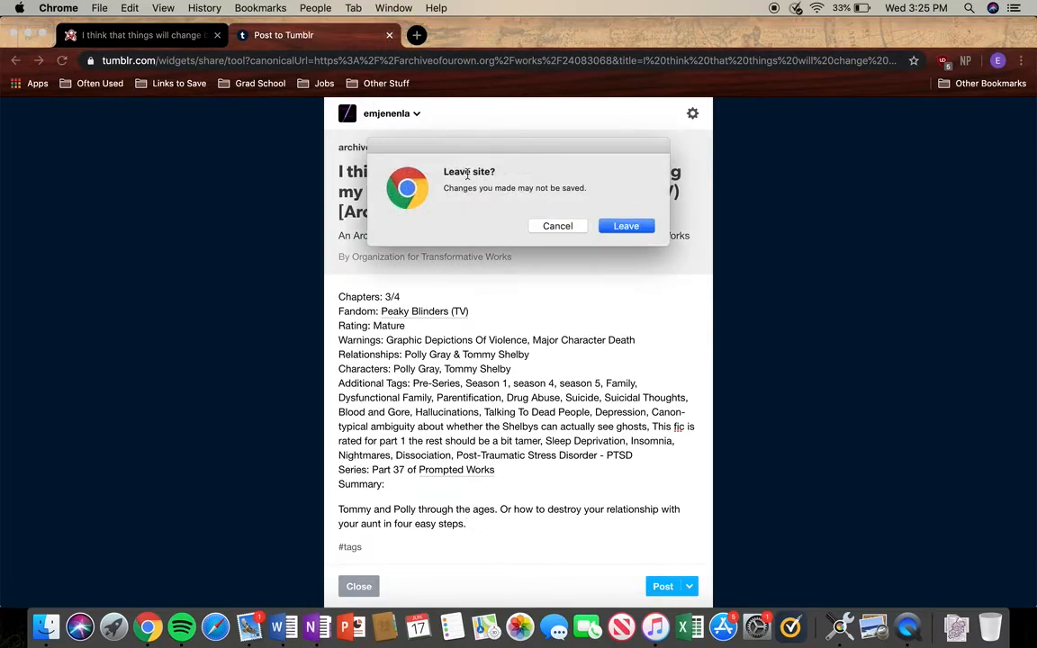
{"action": "left_click", "coordinate": [636, 225]}
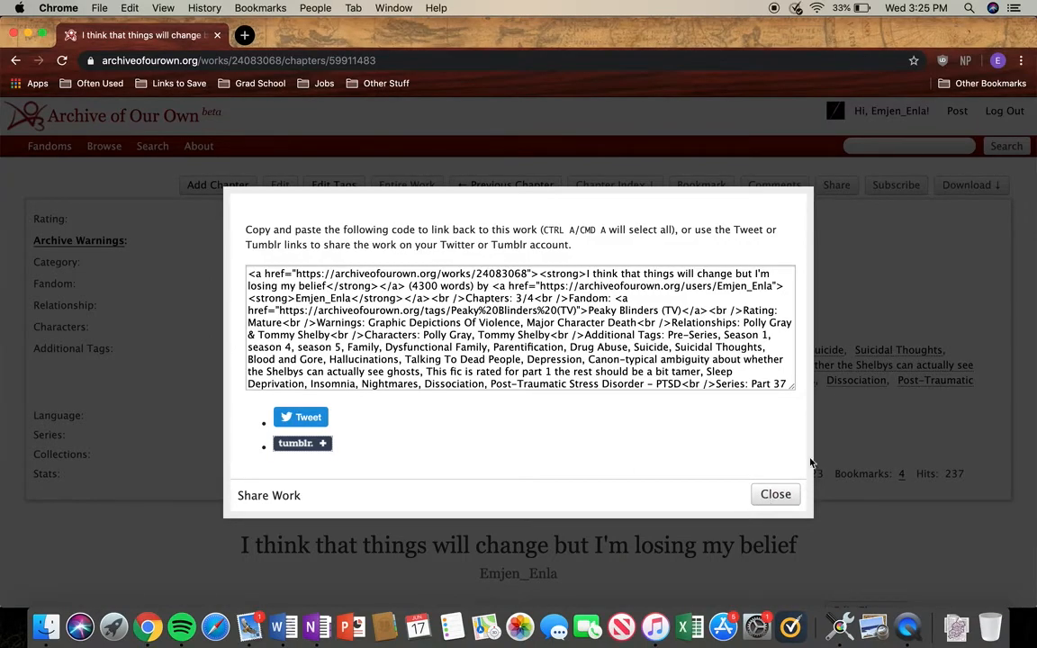
Close the Share Work dialog and turn the content blocker back on for archiveofourown.org
{"action": "left_click", "coordinate": [775, 494]}
{"action": "left_click", "coordinate": [945, 60]}
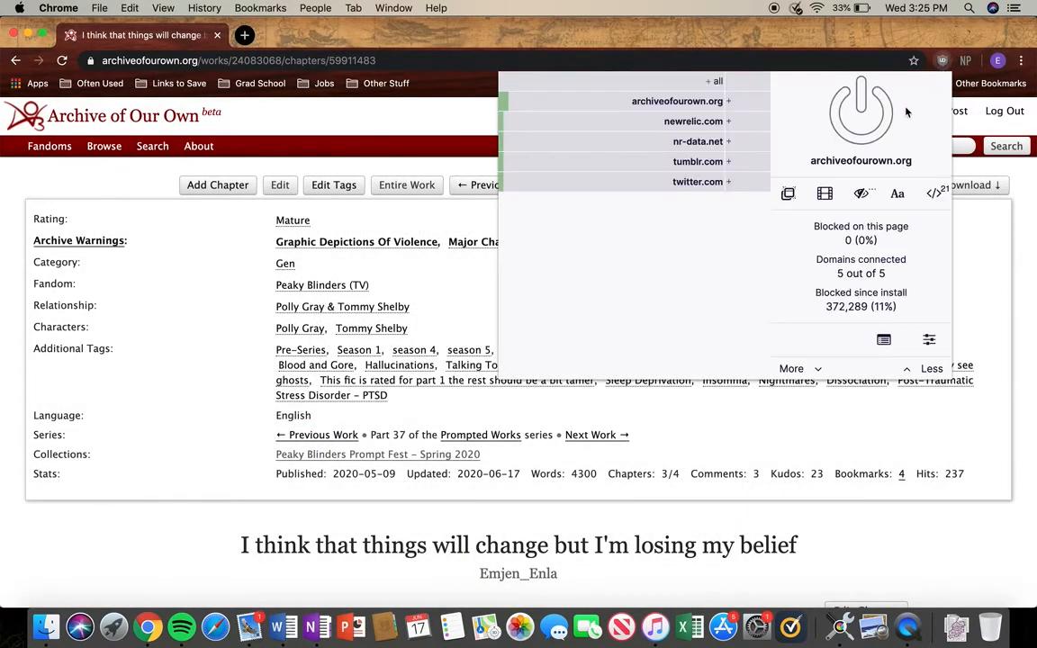
{"action": "left_click", "coordinate": [819, 571]}
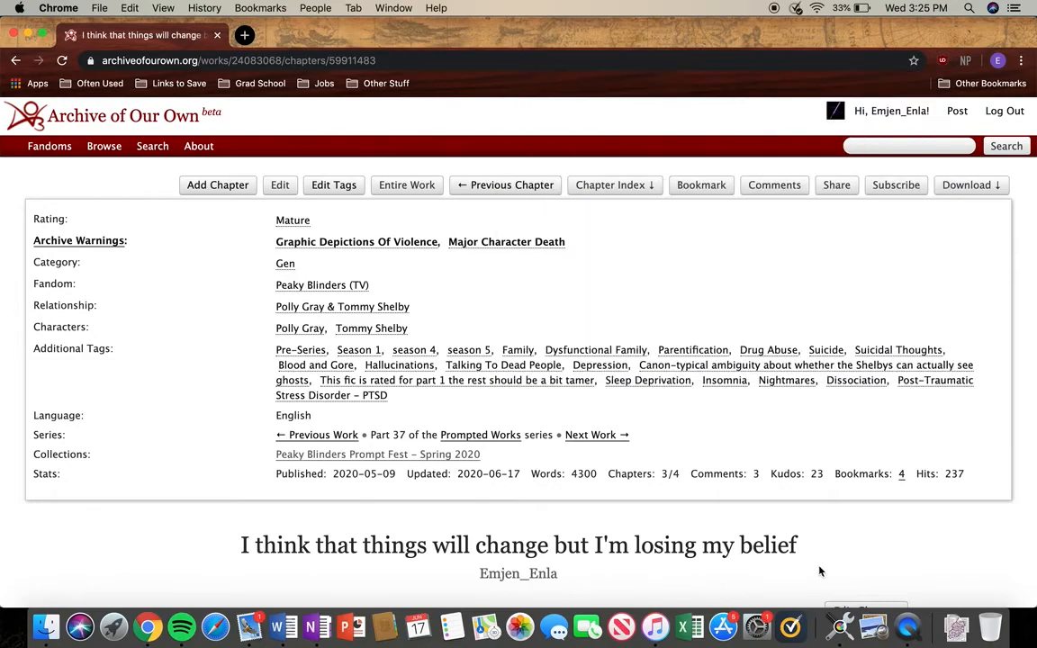
Go from the work to its author's profile and open the full list of the author's works
{"action": "left_click", "coordinate": [520, 575]}
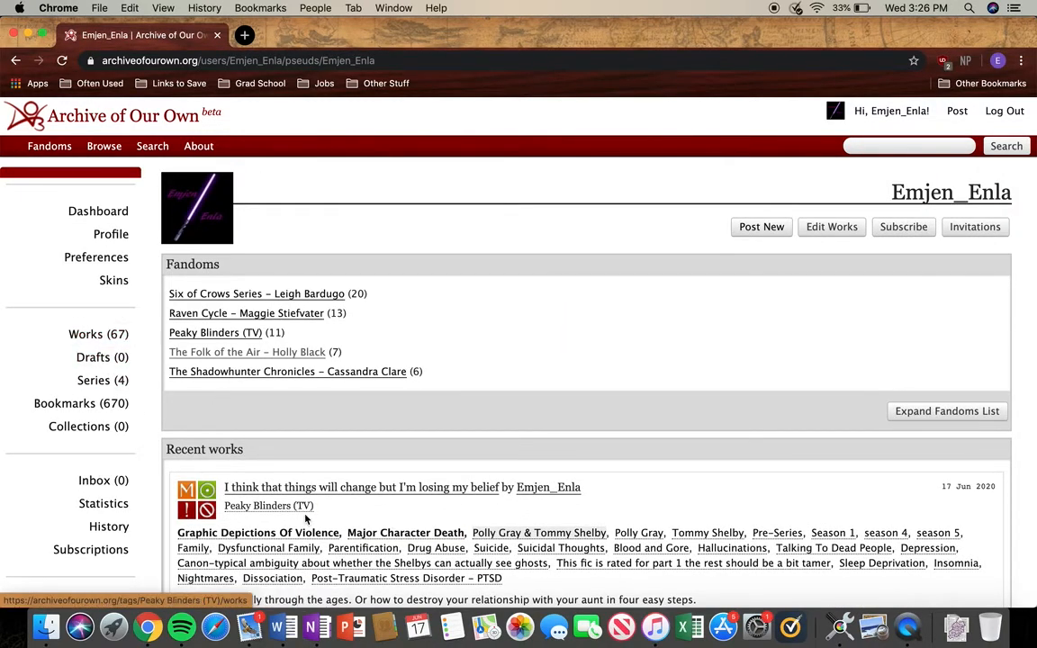
{"action": "left_click", "coordinate": [122, 336]}
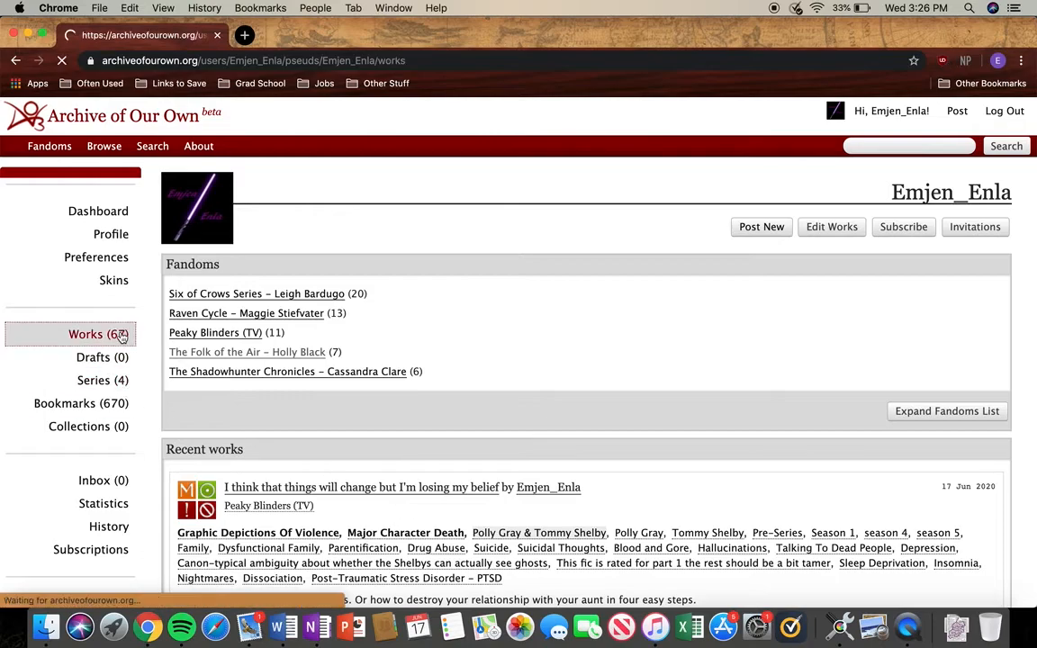